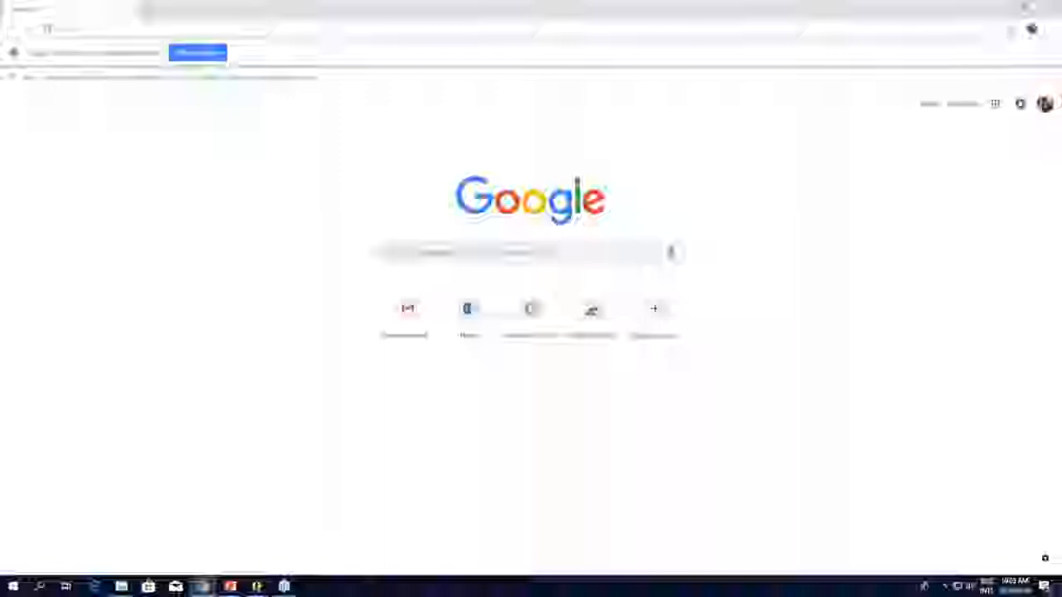
Search the web for American FactFinder, open the site, and filter its table search by the Educational Attainment topic
{"action": "type", "text": "lmerican"}
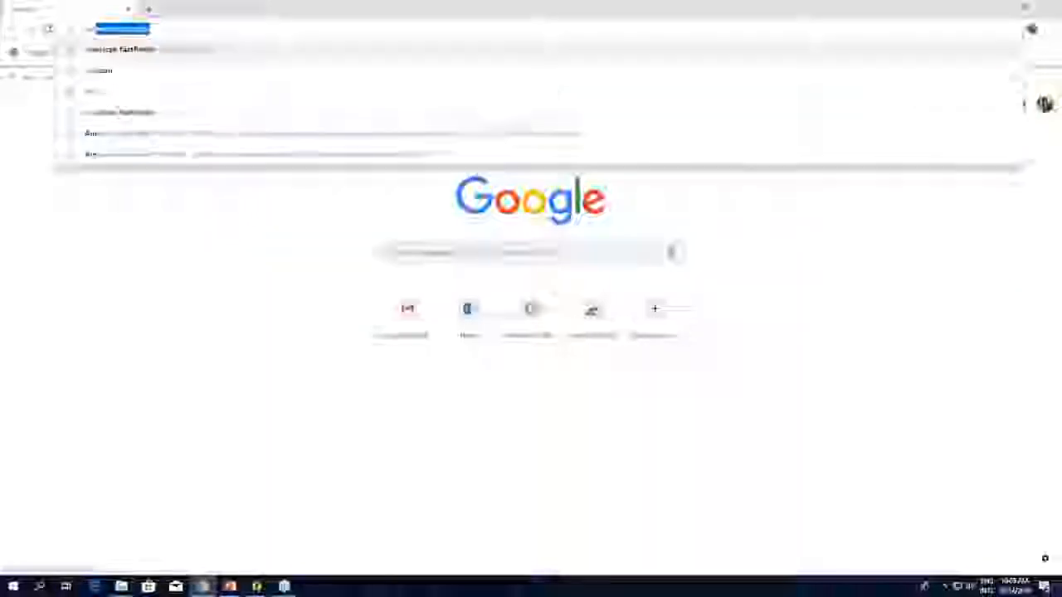
{"action": "key", "text": "Return"}
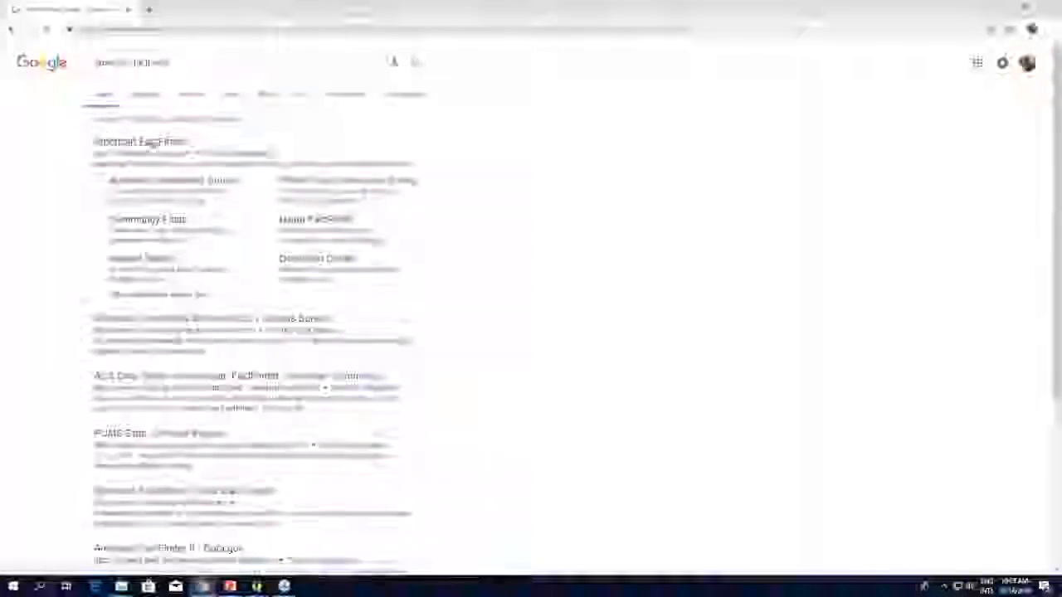
{"action": "left_click", "coordinate": [136, 142]}
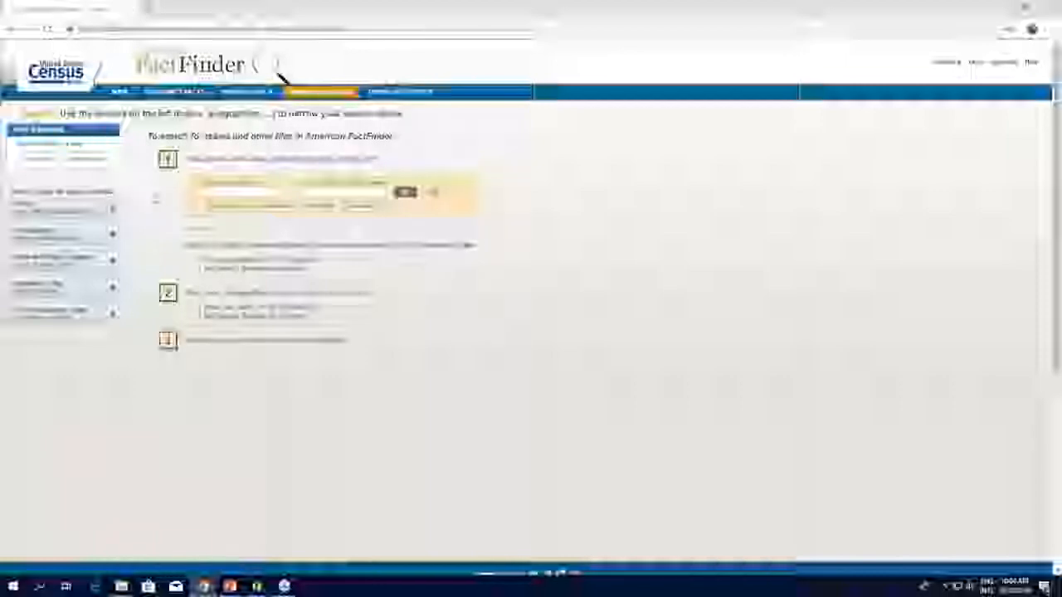
{"action": "left_click", "coordinate": [58, 215]}
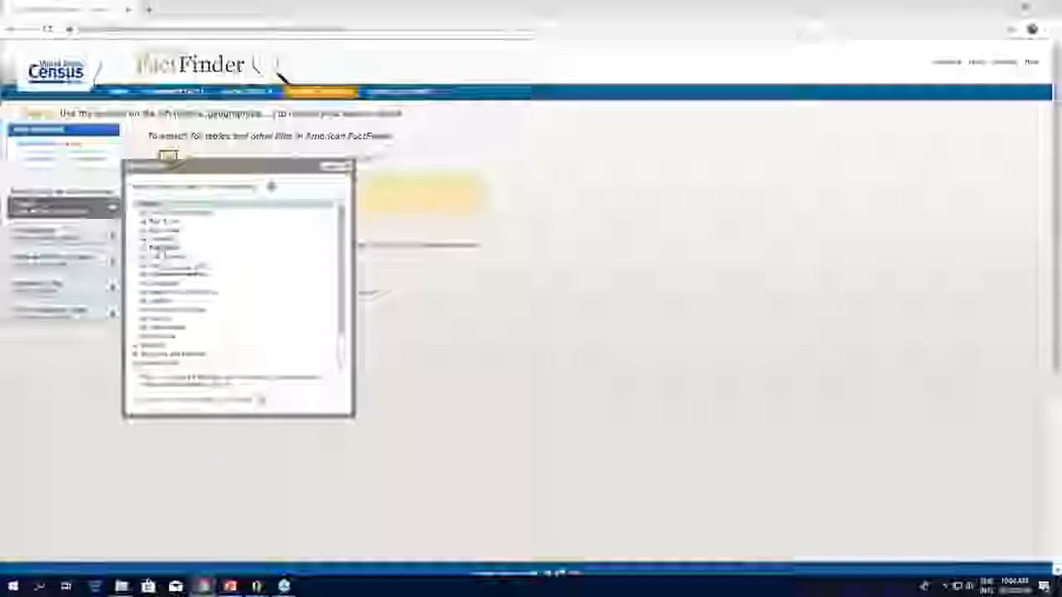
{"action": "left_click", "coordinate": [160, 249]}
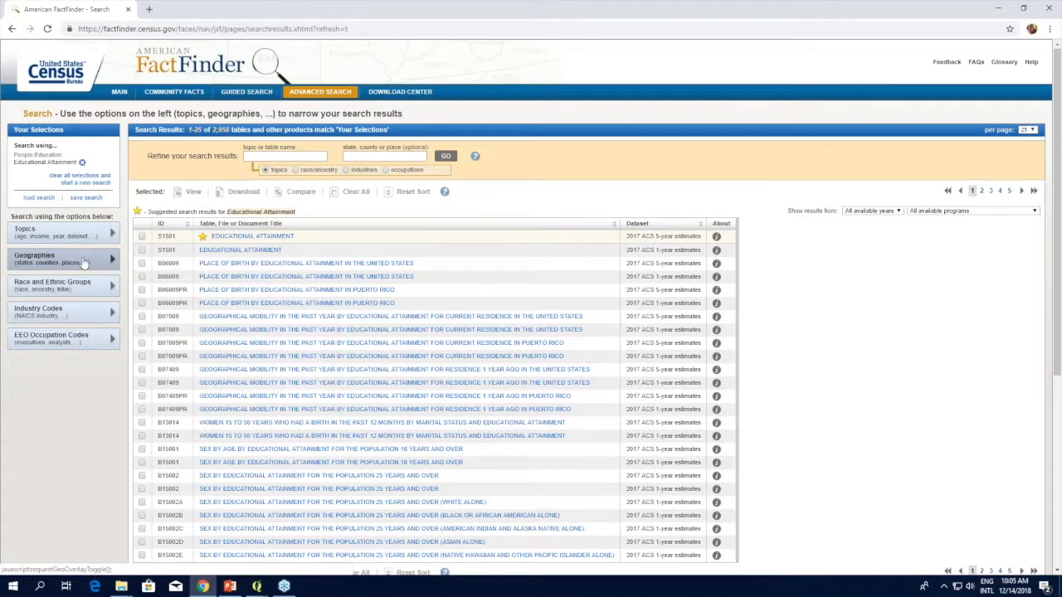
Add all counties within Puerto Rico to the search selections, using the geographic type County - 050
{"action": "left_click", "coordinate": [84, 263]}
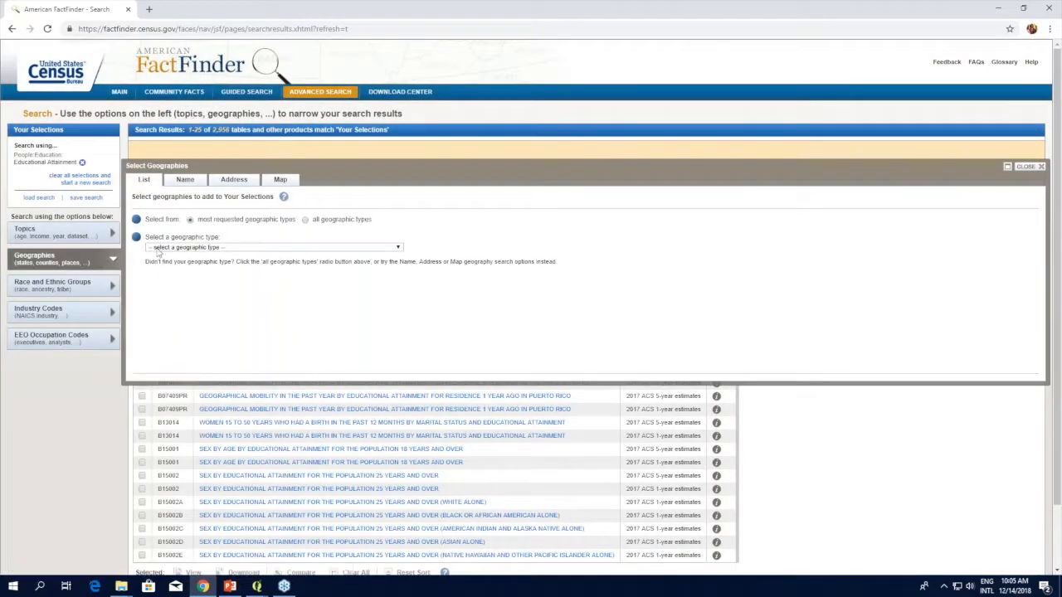
{"action": "left_click", "coordinate": [156, 248]}
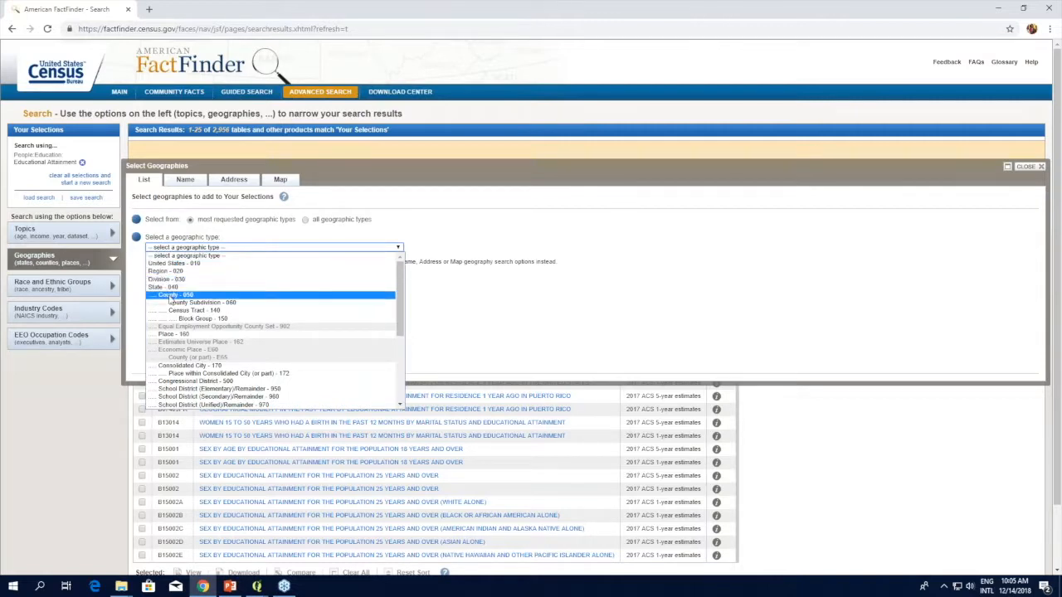
{"action": "left_click", "coordinate": [170, 295]}
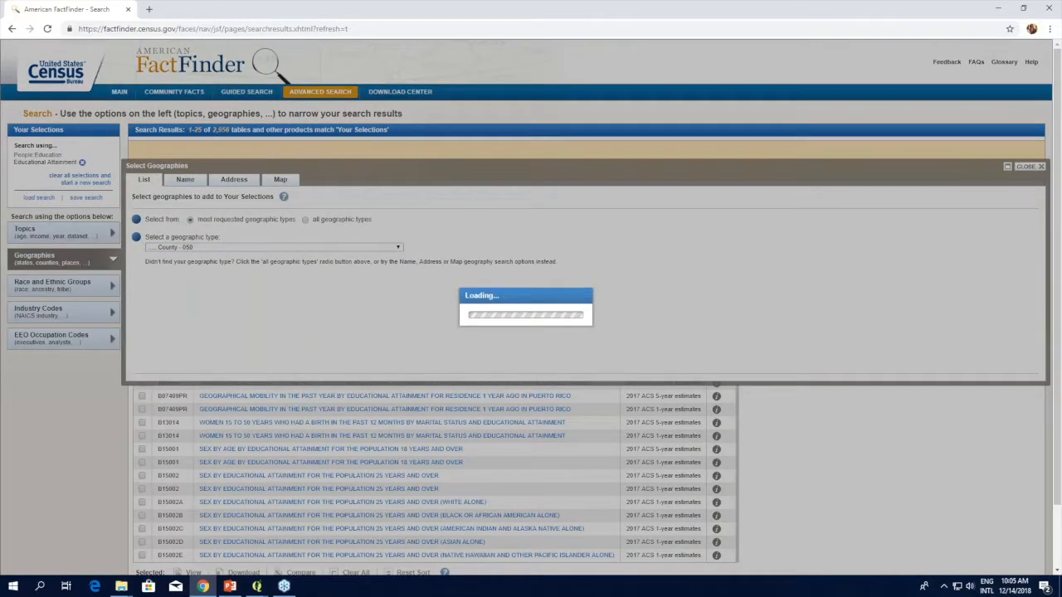
{"action": "left_click", "coordinate": [214, 270]}
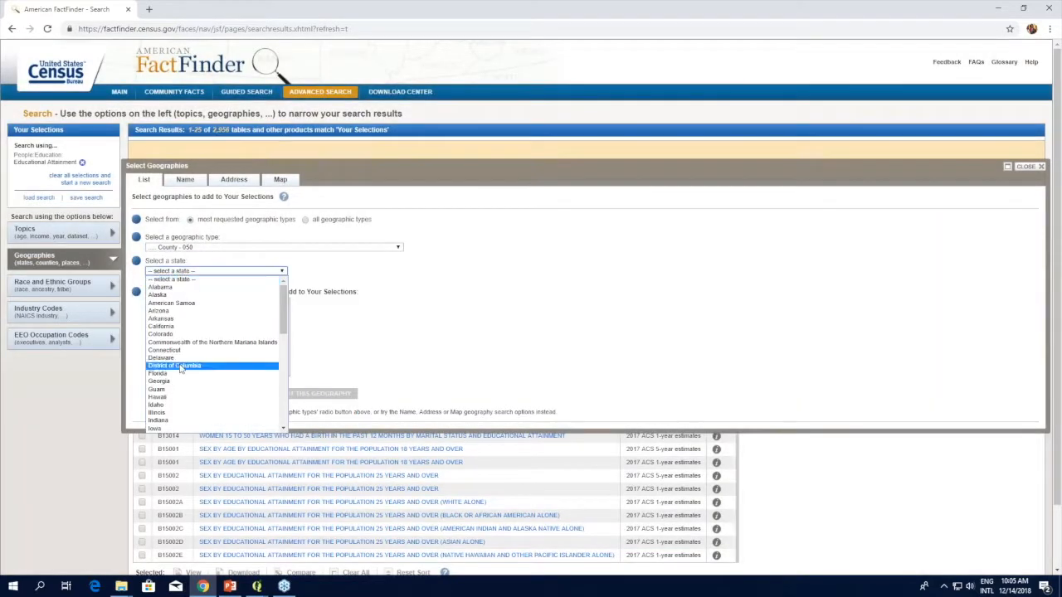
{"action": "scroll", "coordinate": [192, 332], "scroll_direction": "down", "scroll_amount": 10}
{"action": "left_click", "coordinate": [194, 326]}
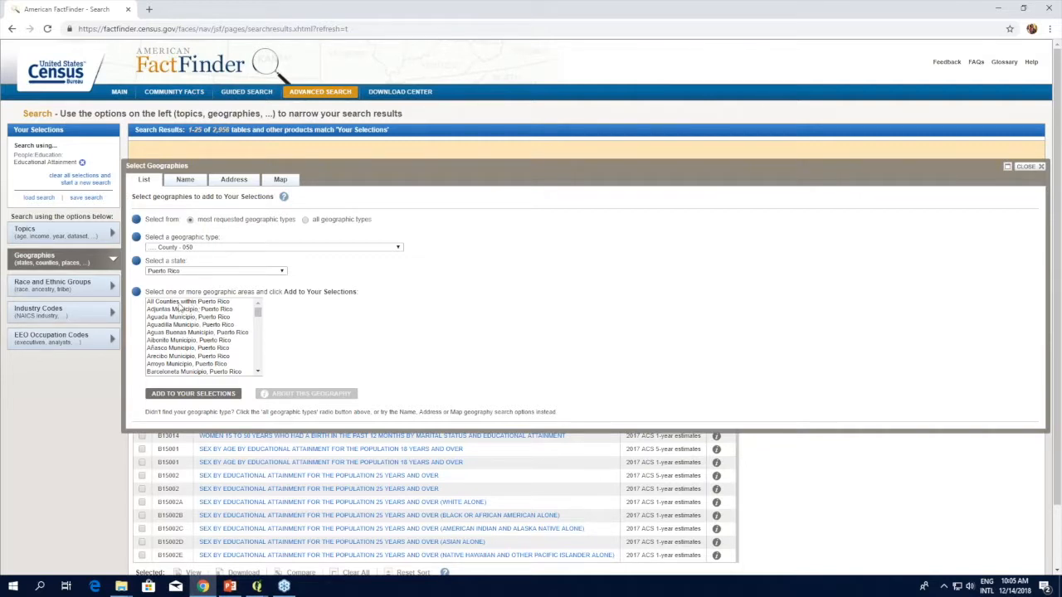
{"action": "left_click", "coordinate": [177, 302]}
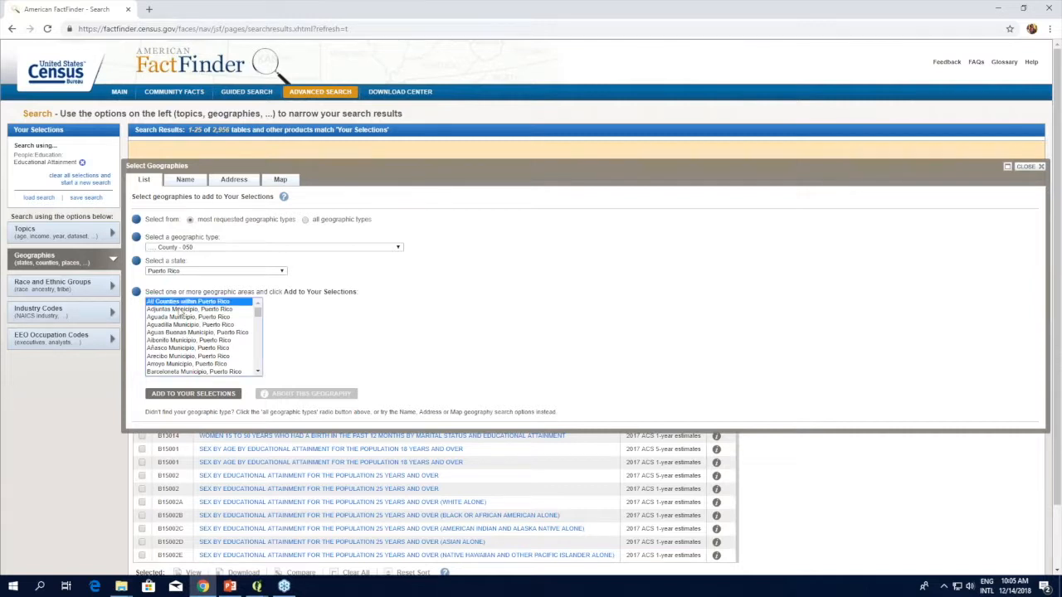
{"action": "left_click", "coordinate": [165, 396]}
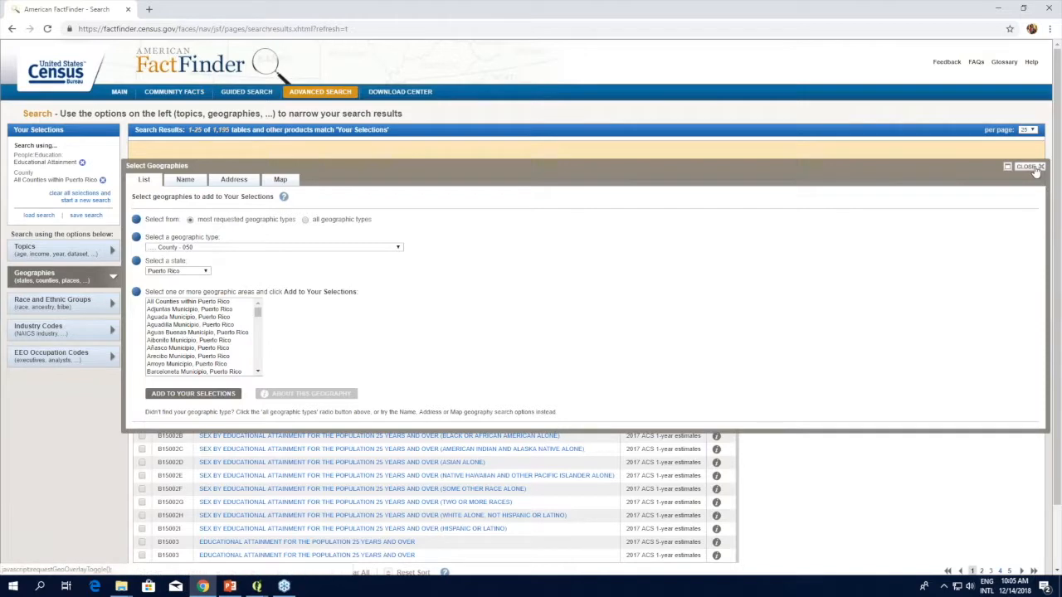
{"action": "left_click", "coordinate": [1029, 166]}
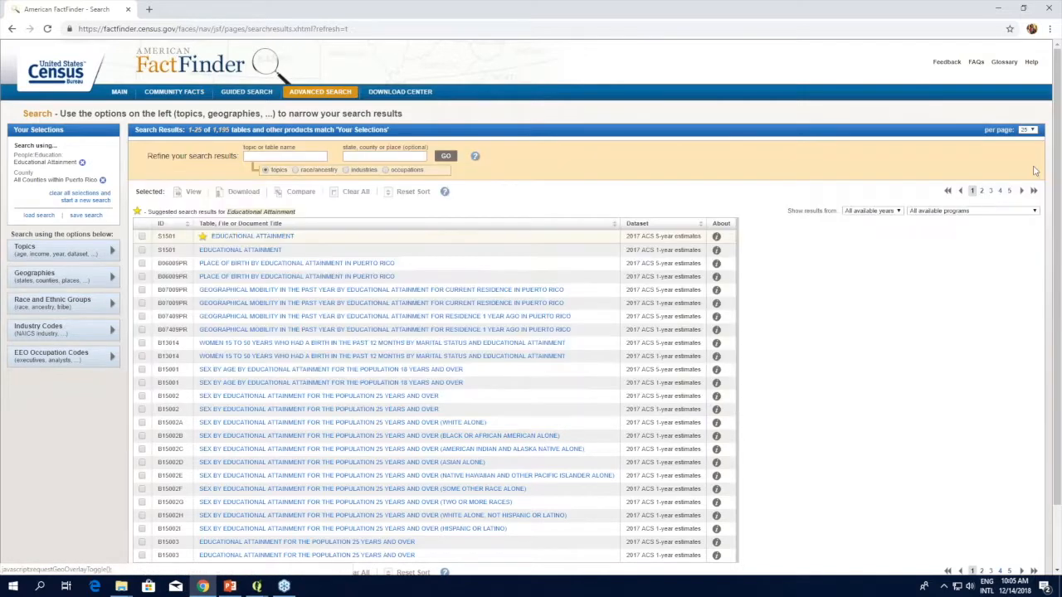
Open table S1501 Educational Attainment from the 2017 ACS 5-year estimates and enable the tools for modifying it
{"action": "left_click", "coordinate": [278, 239]}
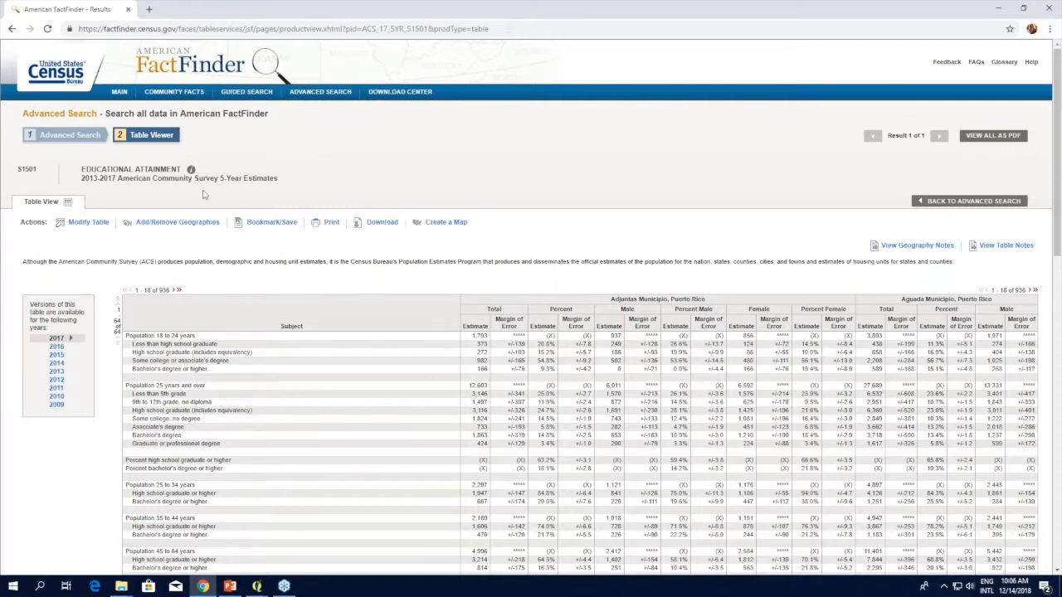
{"action": "left_click", "coordinate": [262, 355]}
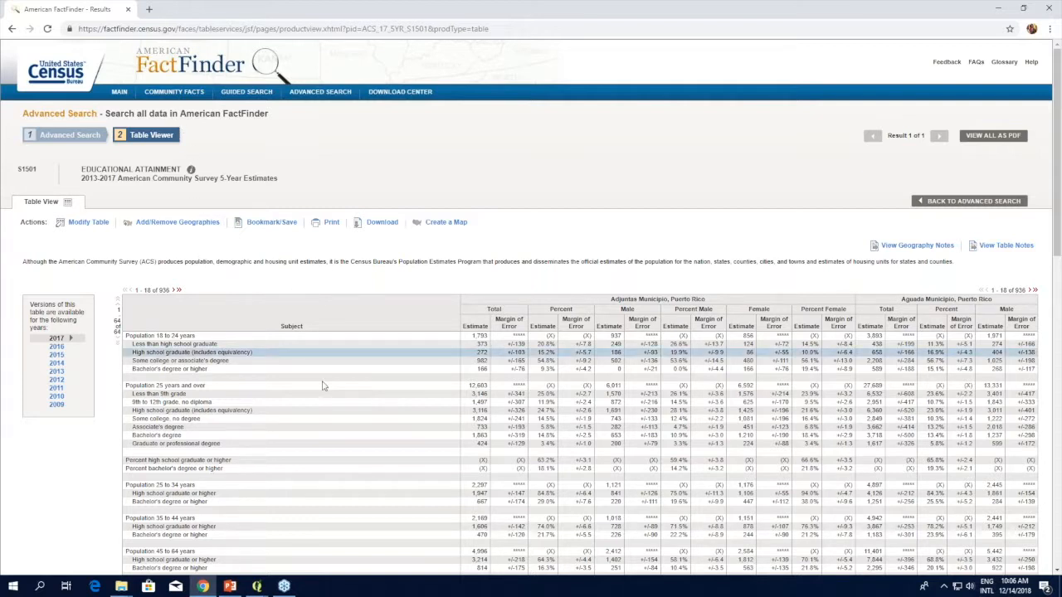
{"action": "left_click", "coordinate": [86, 222]}
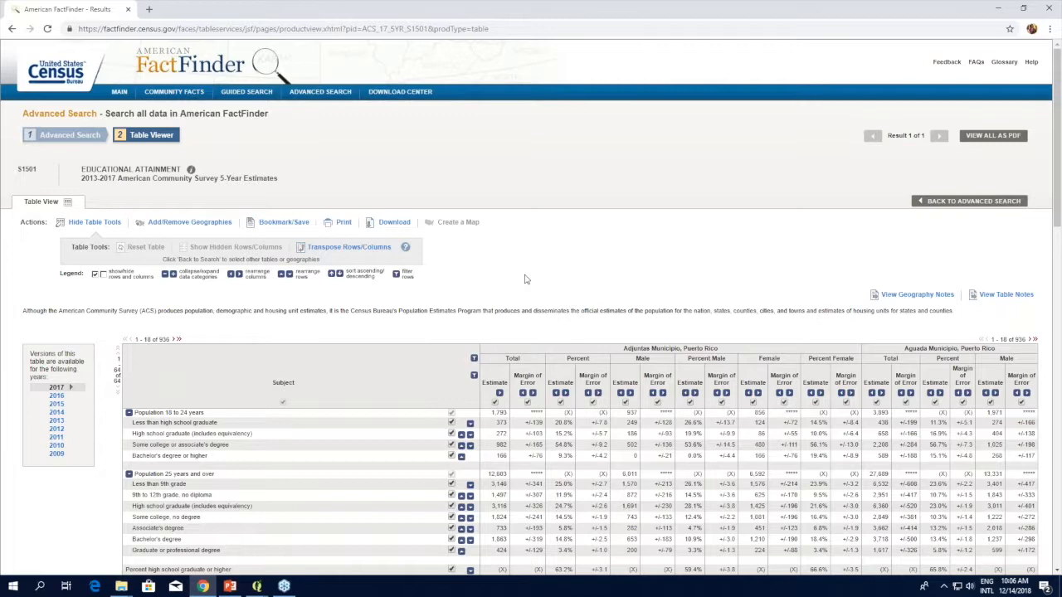
Filter the table columns to the Estimate (EST) measure and the Percent (HC02) category only
{"action": "scroll", "coordinate": [526, 280], "scroll_direction": "down", "scroll_amount": 1}
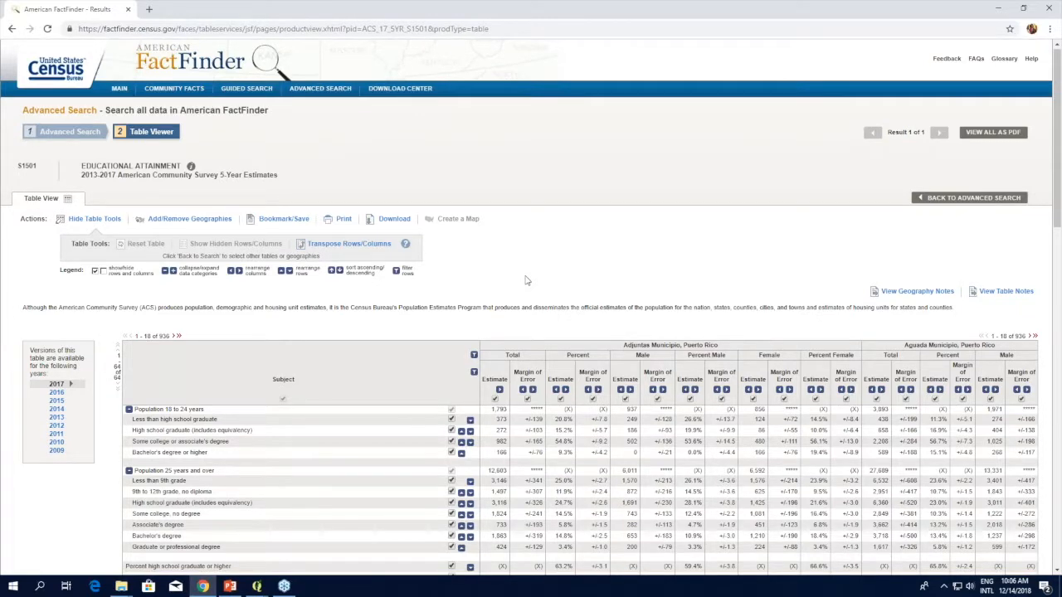
{"action": "scroll", "coordinate": [525, 281], "scroll_direction": "down", "scroll_amount": 1}
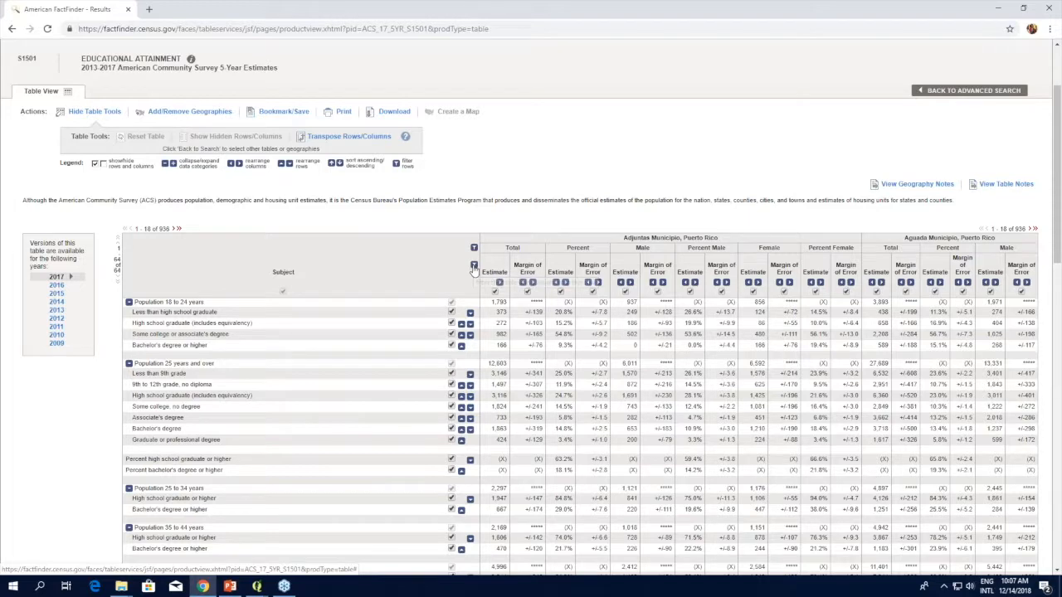
{"action": "left_click", "coordinate": [473, 267]}
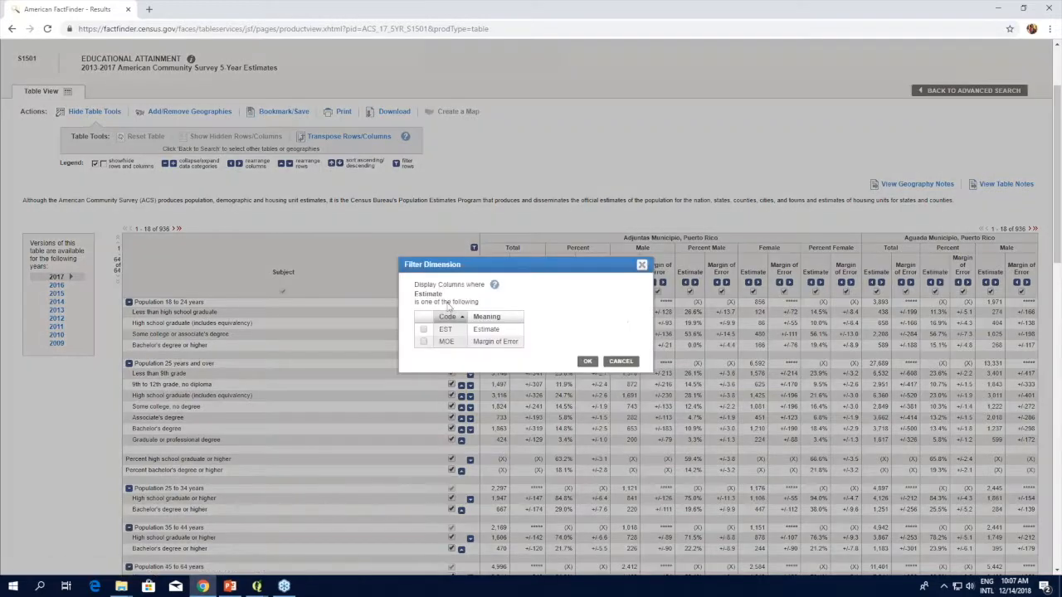
{"action": "left_click", "coordinate": [424, 330]}
{"action": "left_click", "coordinate": [587, 362]}
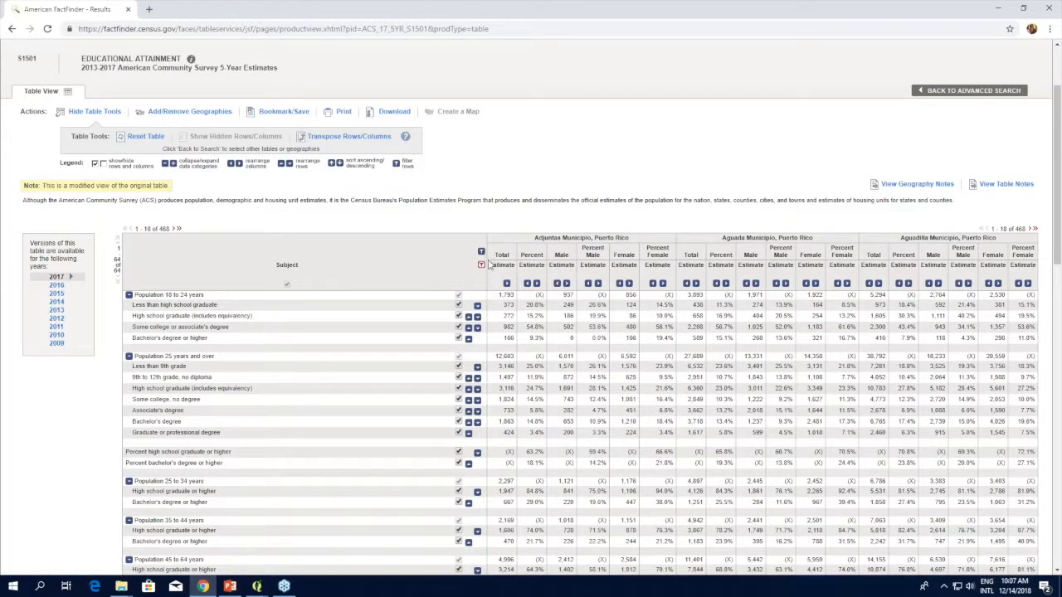
{"action": "left_click", "coordinate": [481, 252]}
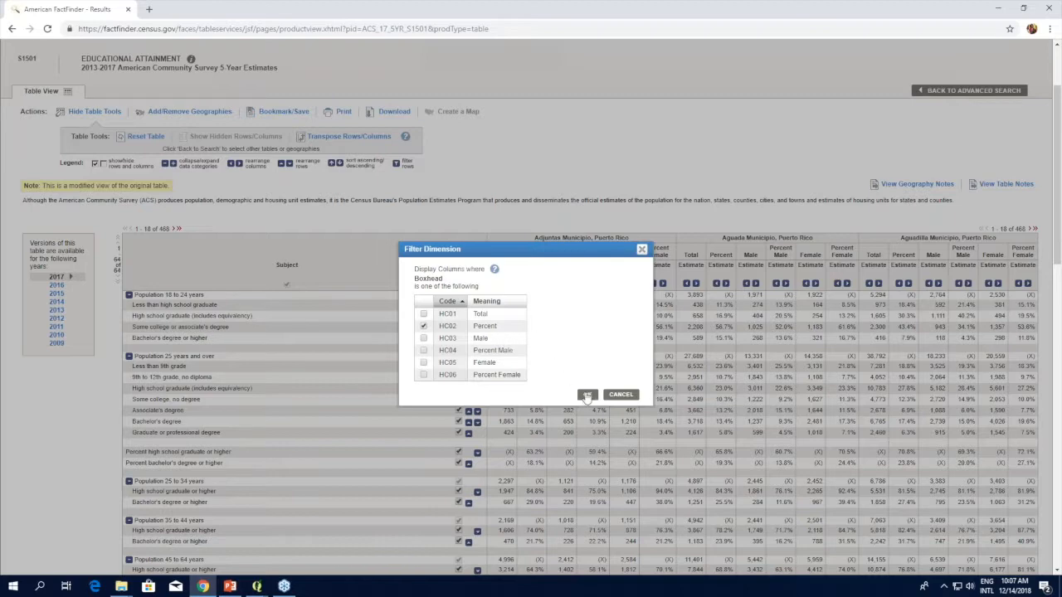
{"action": "left_click", "coordinate": [586, 395]}
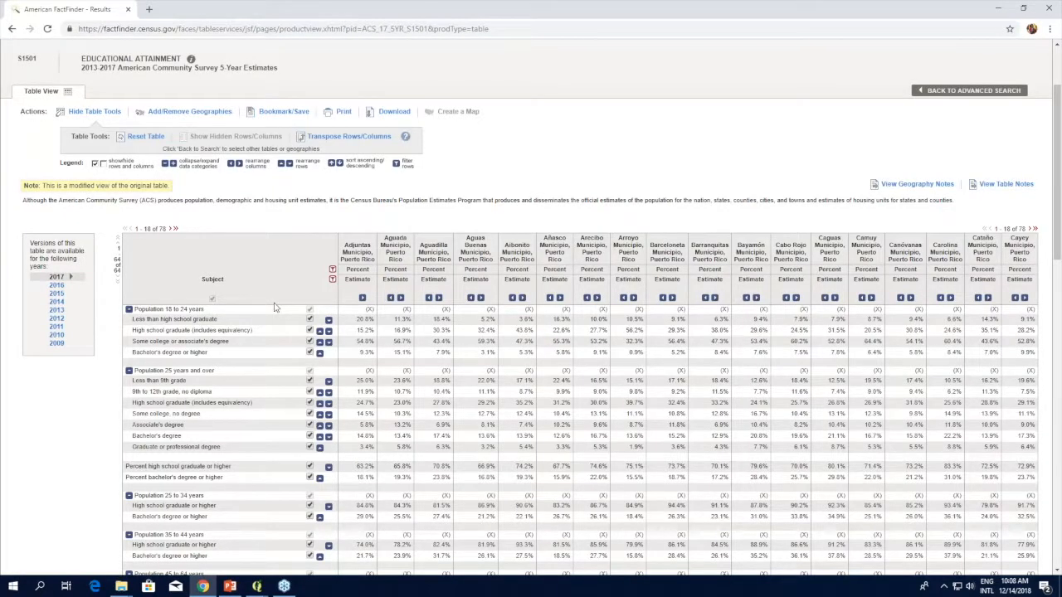
Hide the Population 18 to 24 years and 25 to 34 years categories and the two percent high school and bachelor's summary rows
{"action": "scroll", "coordinate": [274, 365], "scroll_direction": "down", "scroll_amount": 1}
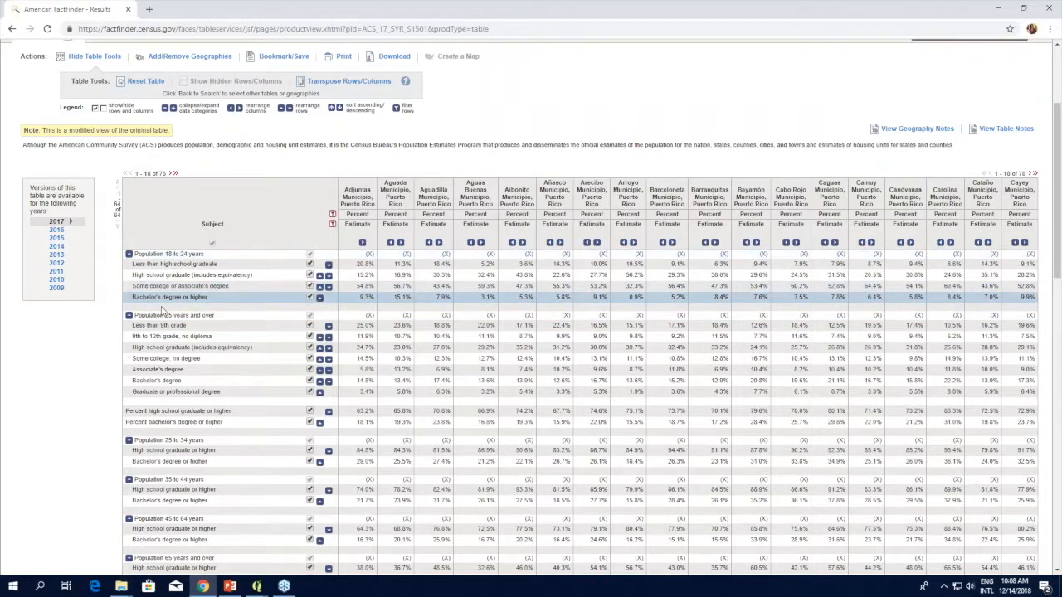
{"action": "left_click", "coordinate": [130, 255]}
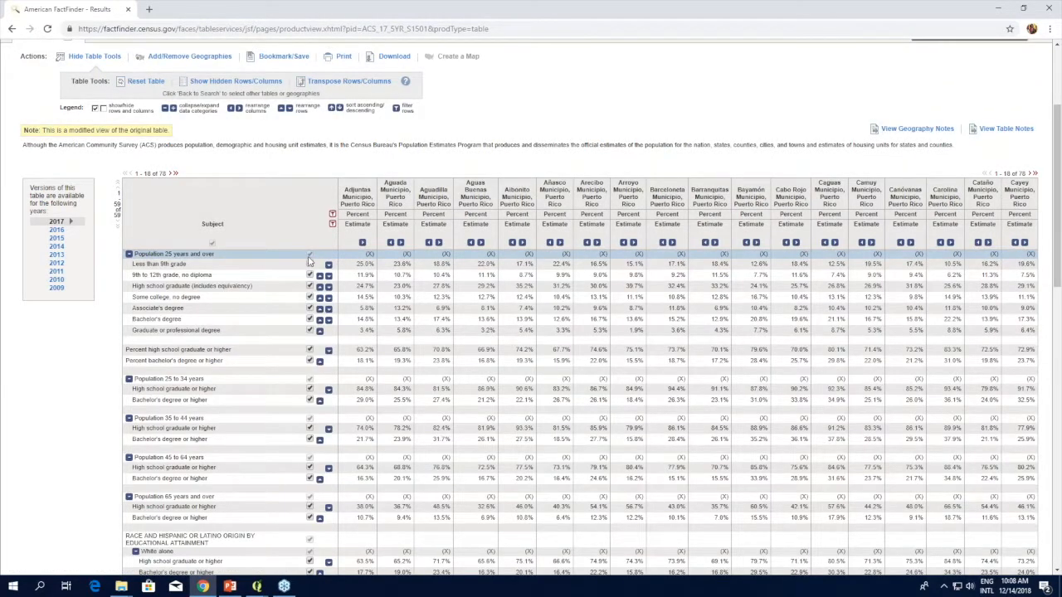
{"action": "left_click", "coordinate": [129, 380]}
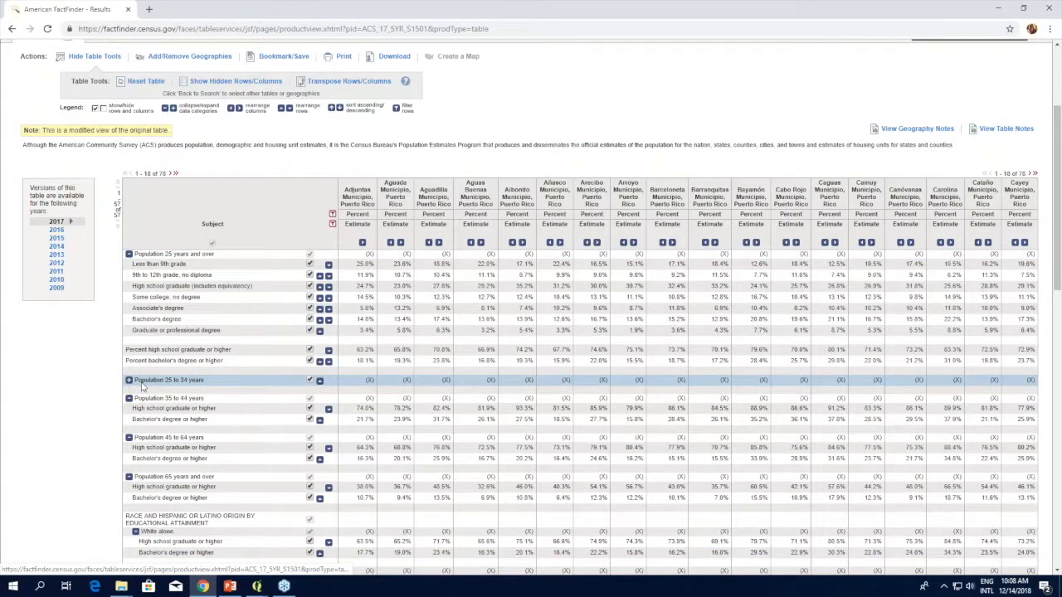
{"action": "left_click", "coordinate": [310, 380]}
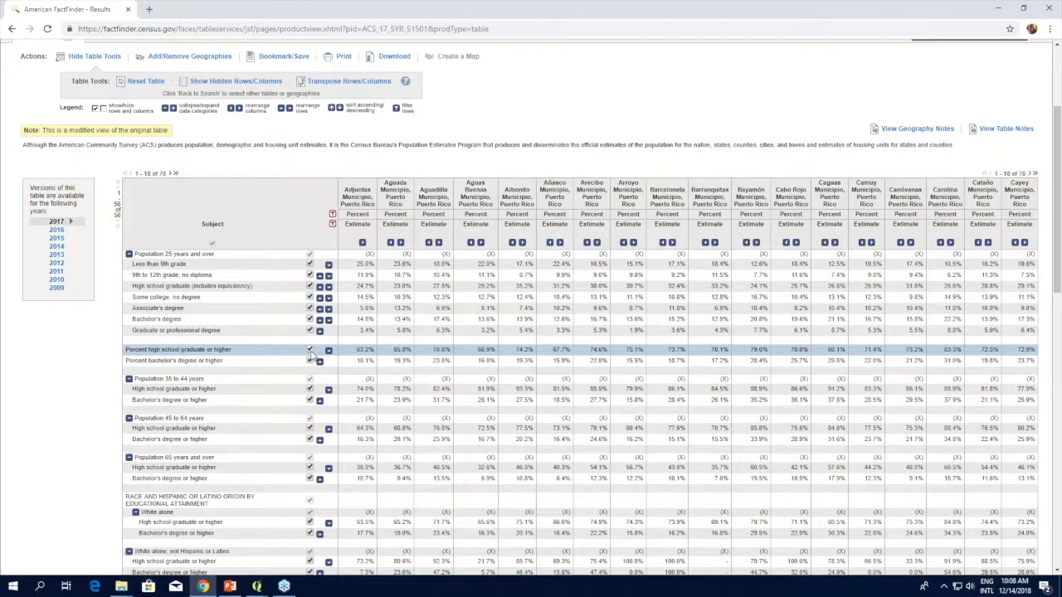
{"action": "left_click", "coordinate": [309, 350]}
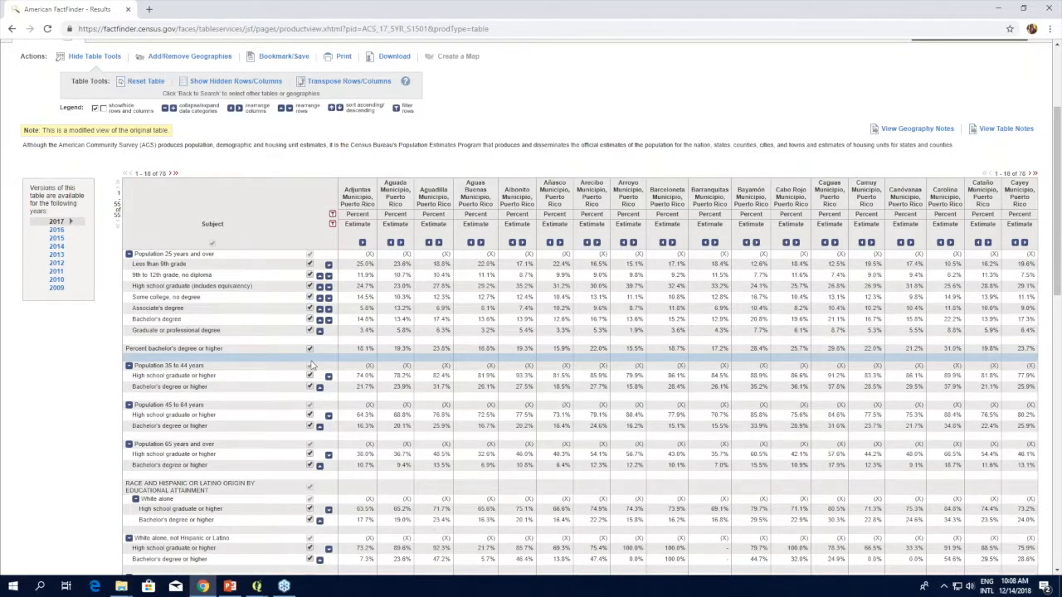
{"action": "left_click", "coordinate": [310, 349]}
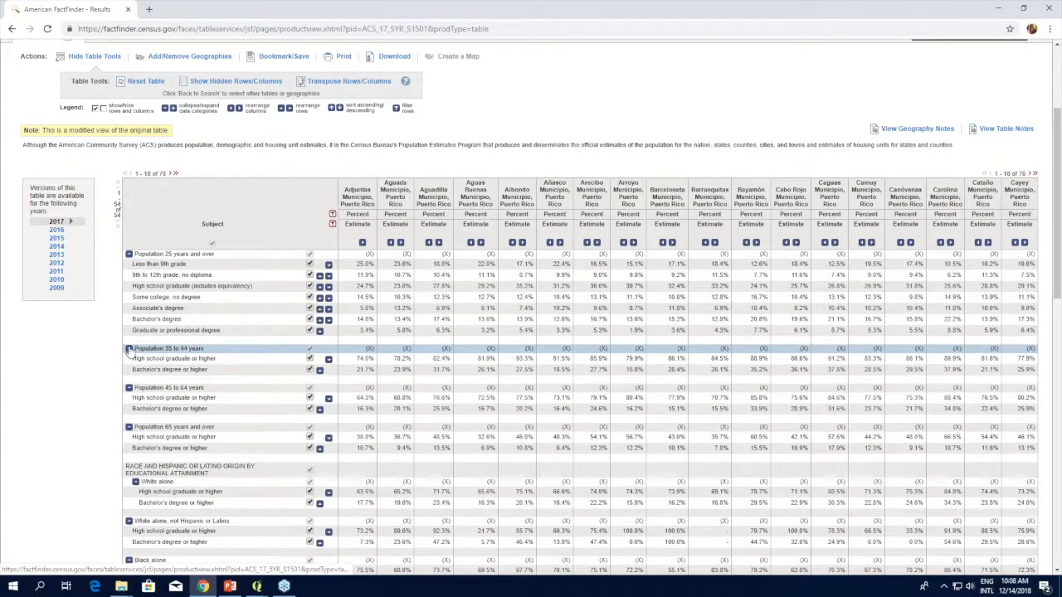
Collapse and hide the Population 35 to 44 years, 45 to 64 years, and 65 years and over categories
{"action": "left_click", "coordinate": [129, 349]}
{"action": "left_click", "coordinate": [311, 350]}
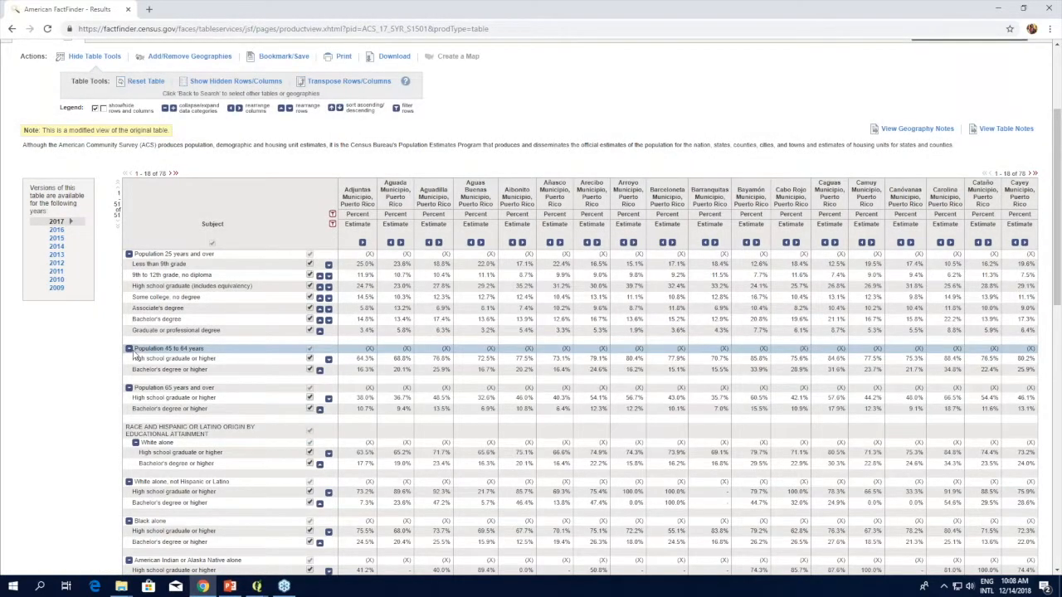
{"action": "left_click", "coordinate": [128, 349]}
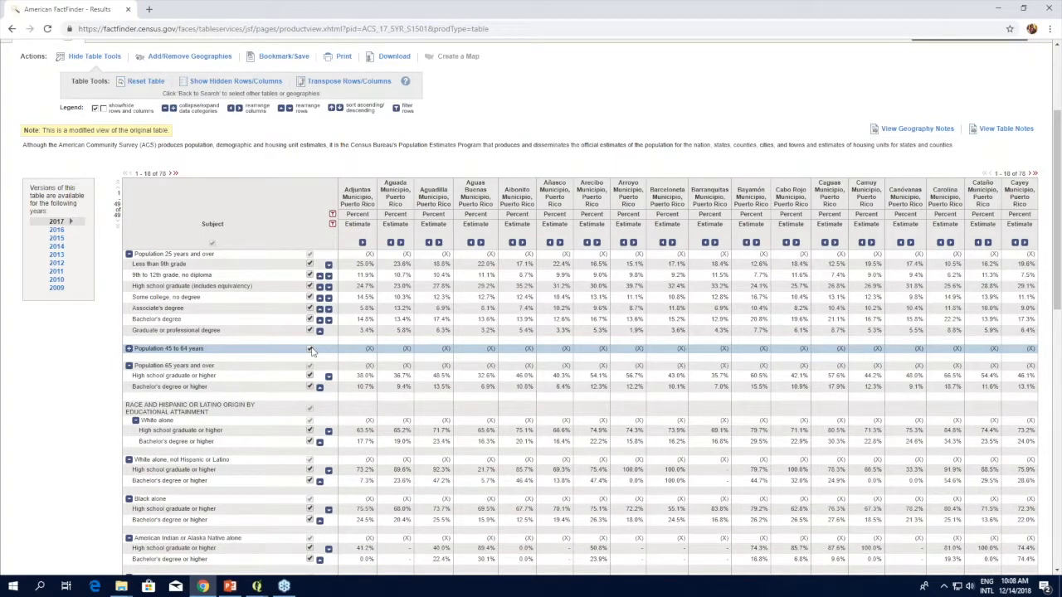
{"action": "left_click", "coordinate": [310, 349]}
{"action": "left_click", "coordinate": [128, 348]}
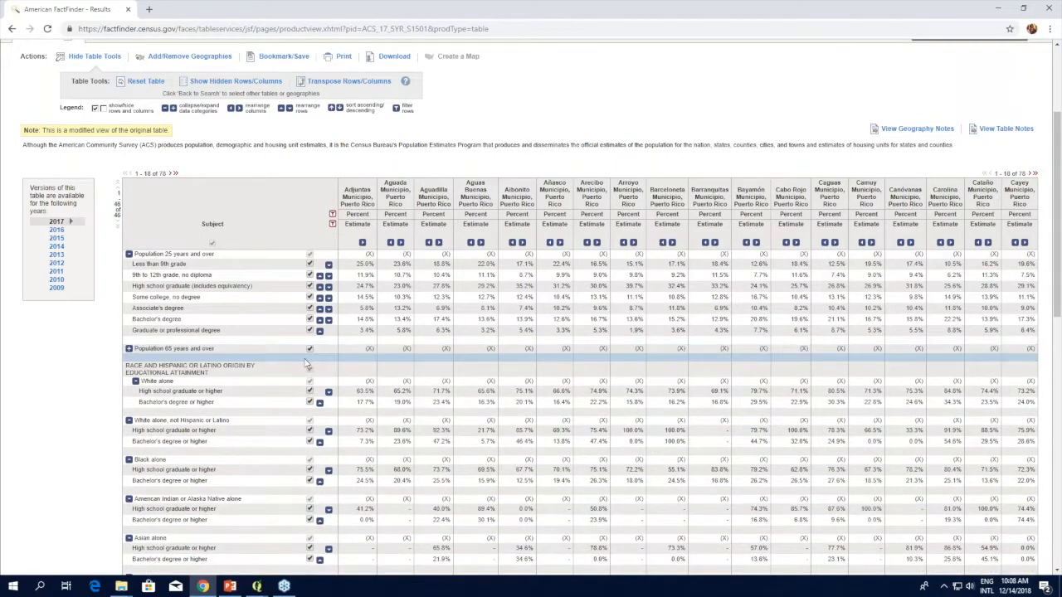
{"action": "left_click", "coordinate": [311, 349]}
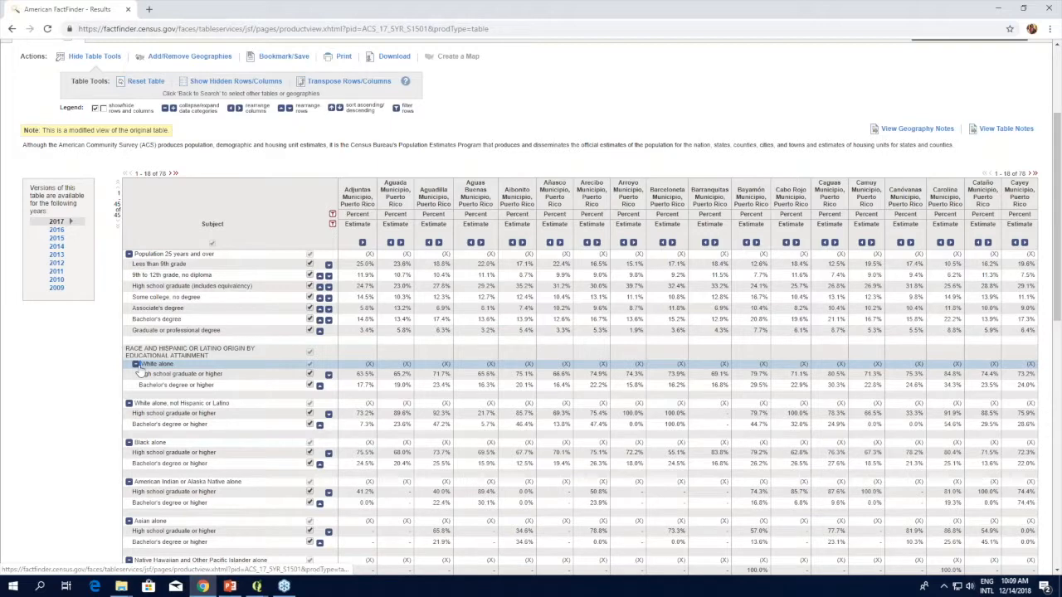
Collapse and hide the White alone, White alone not Hispanic or Latino, Black alone, and American Indian or Alaska Native alone categories
{"action": "left_click", "coordinate": [135, 364]}
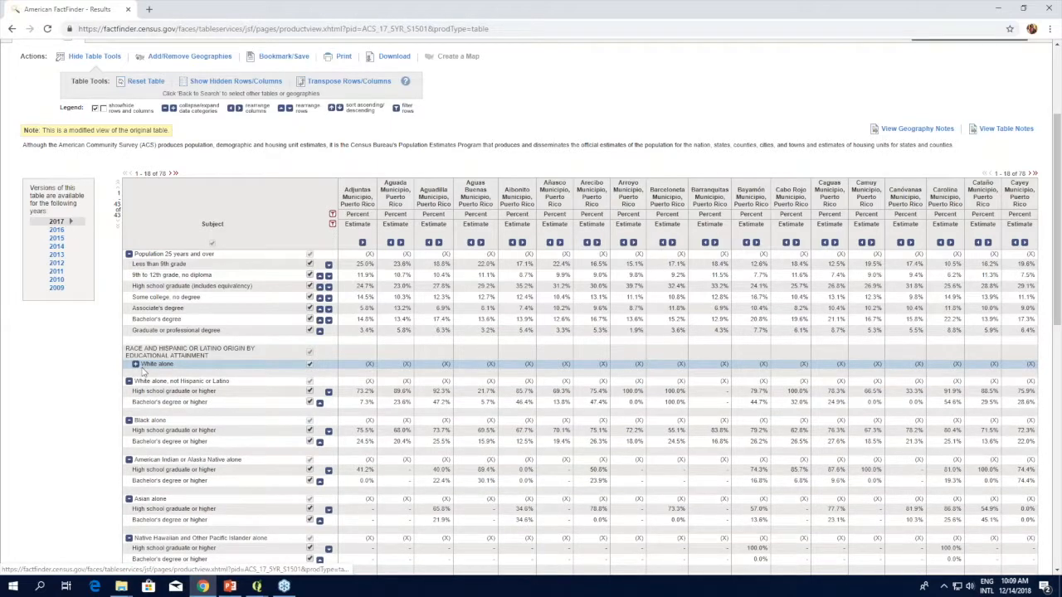
{"action": "left_click", "coordinate": [311, 365]}
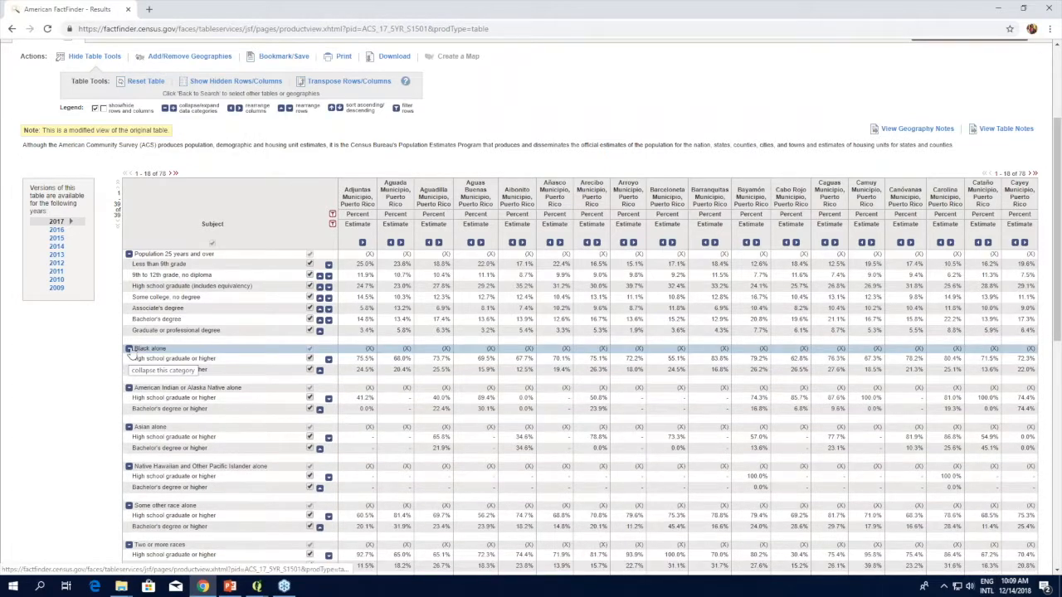
{"action": "left_click", "coordinate": [128, 348]}
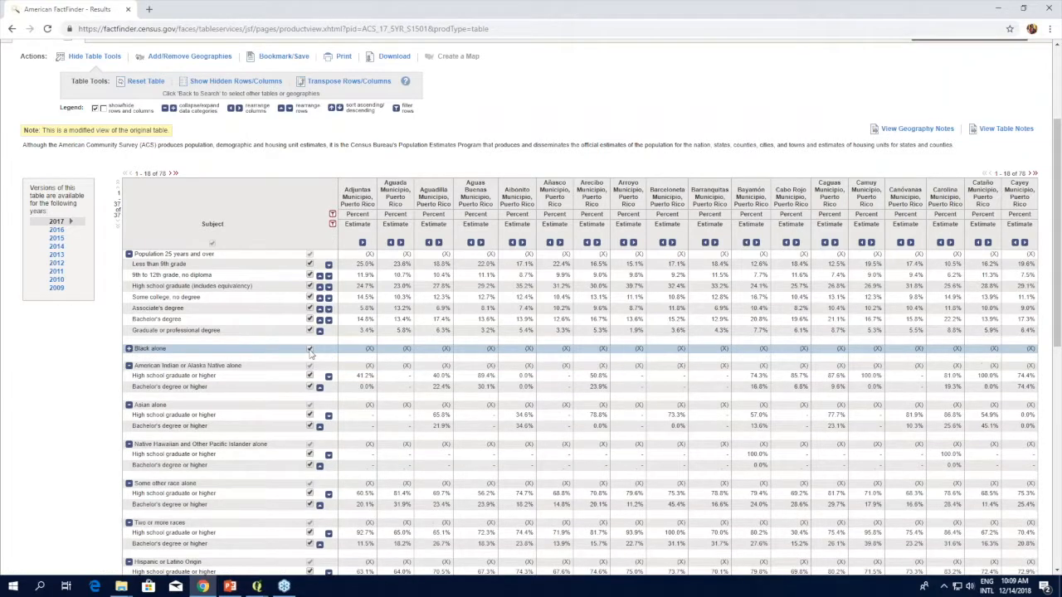
{"action": "left_click", "coordinate": [309, 349]}
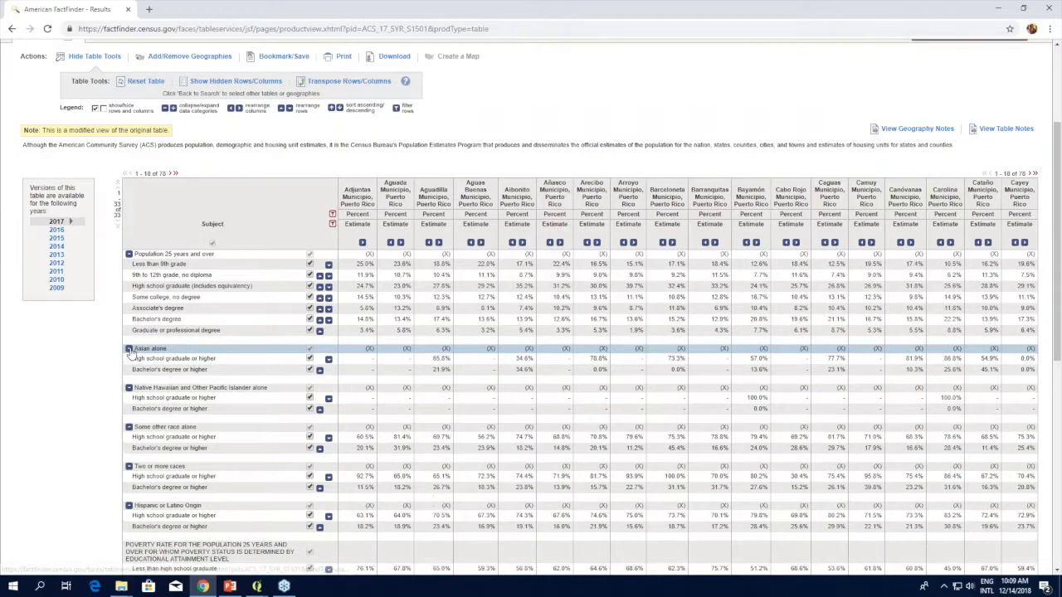
Collapse and hide the Asian, Native Hawaiian and Other Pacific Islander, Some other race, Two or more races, and Hispanic or Latino Origin categories
{"action": "left_click", "coordinate": [130, 349]}
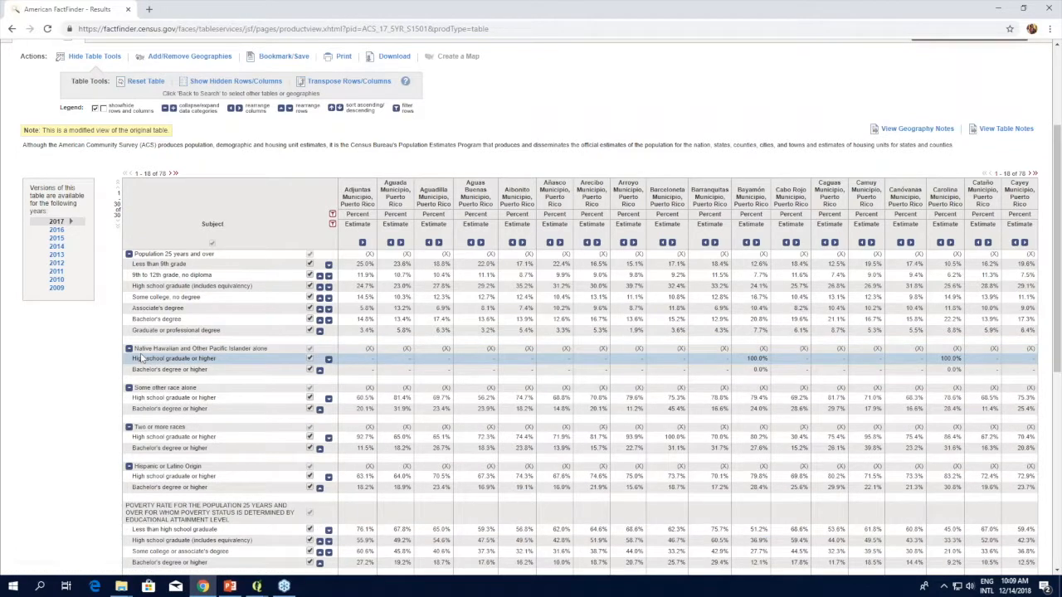
{"action": "left_click", "coordinate": [129, 348]}
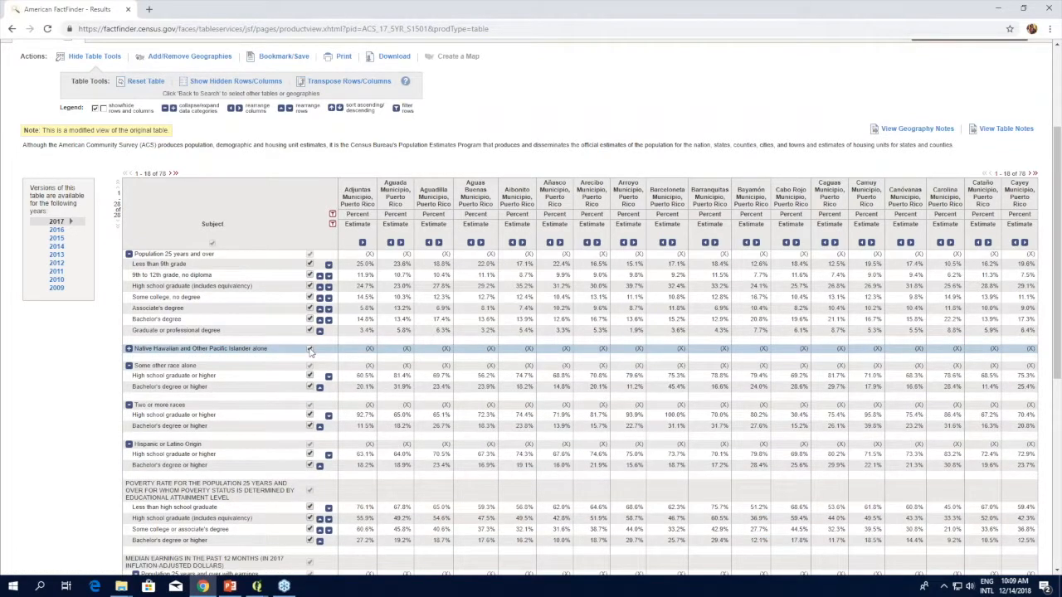
{"action": "left_click", "coordinate": [309, 349]}
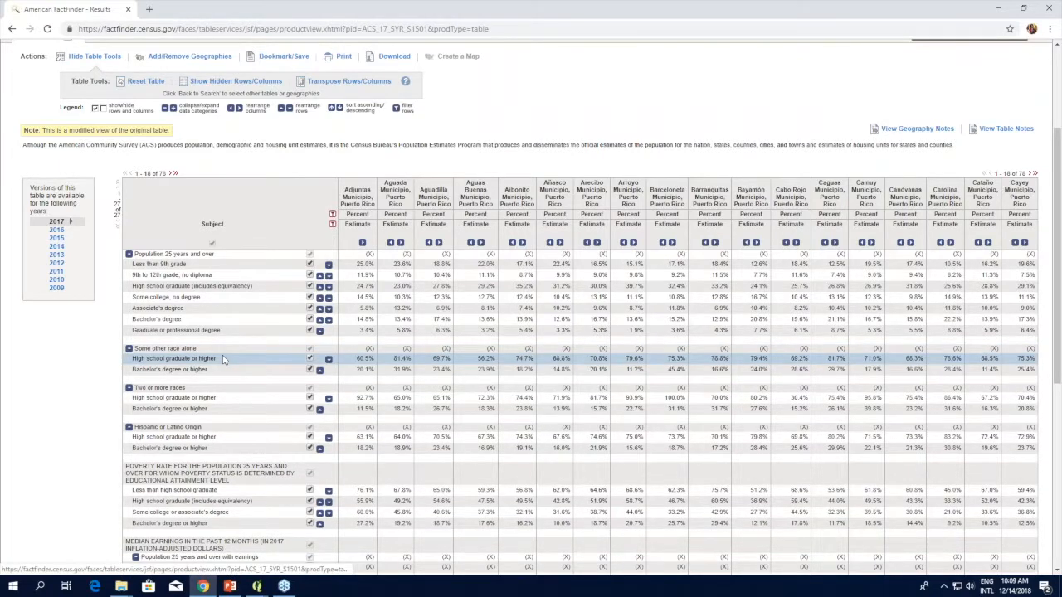
{"action": "left_click", "coordinate": [130, 350]}
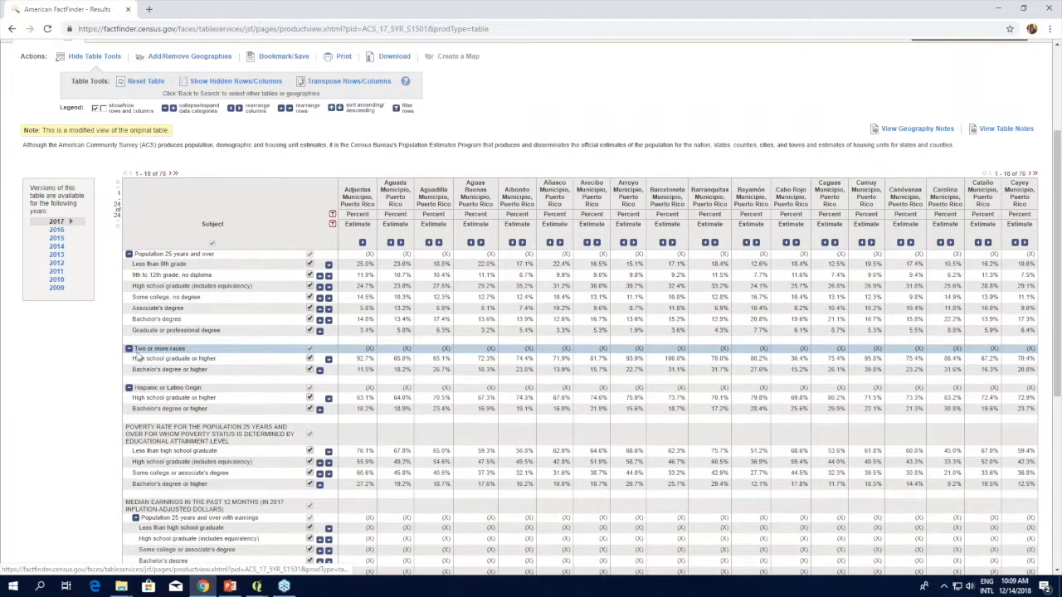
{"action": "left_click", "coordinate": [130, 349]}
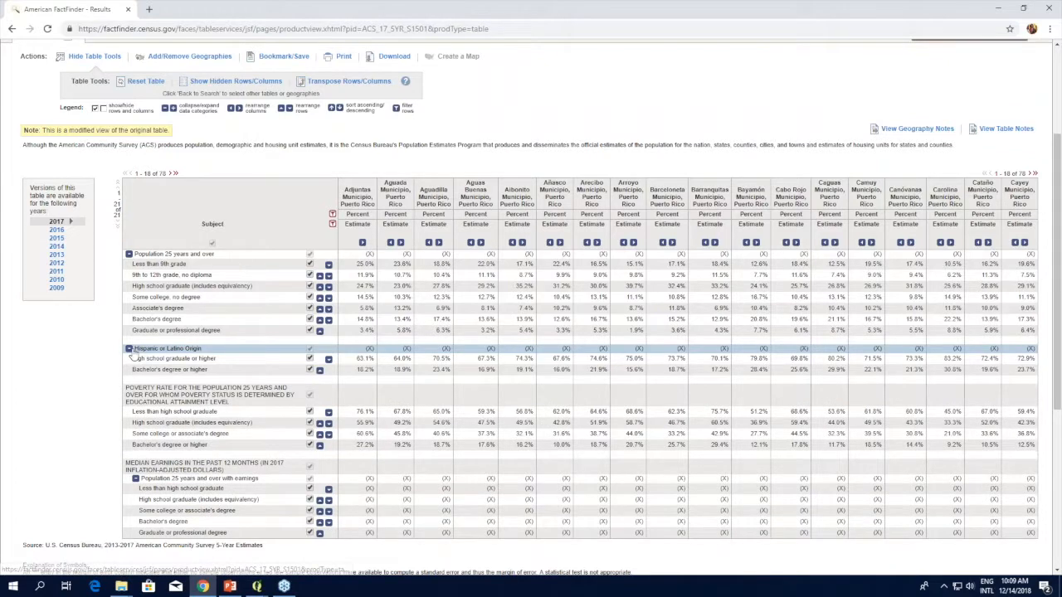
{"action": "left_click", "coordinate": [130, 349]}
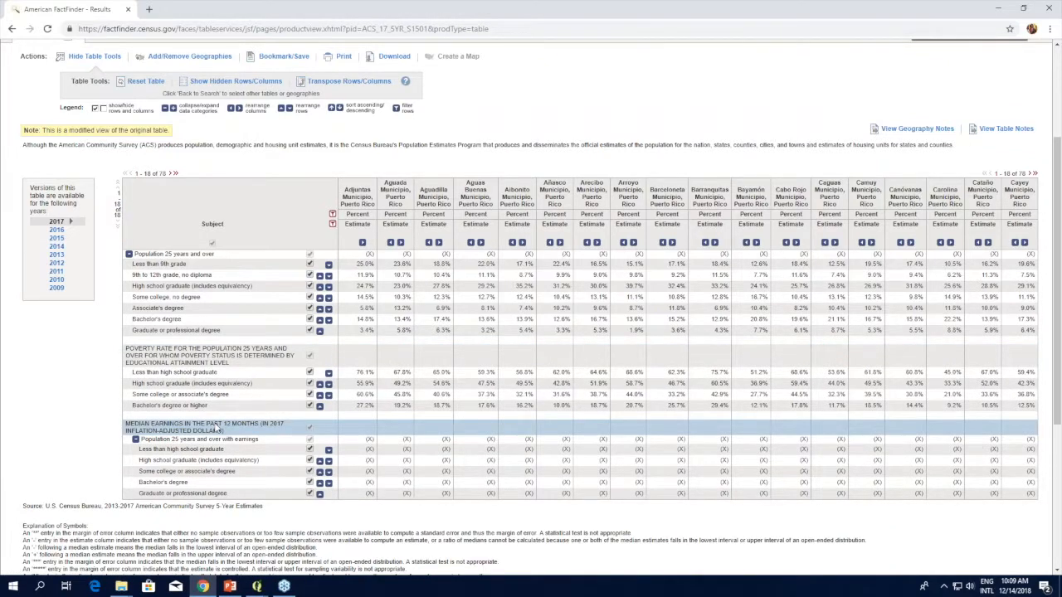
Hide the poverty rate section and the median earnings section so only the Population 25 years and over category remains
{"action": "left_click", "coordinate": [309, 373]}
{"action": "left_click", "coordinate": [309, 355]}
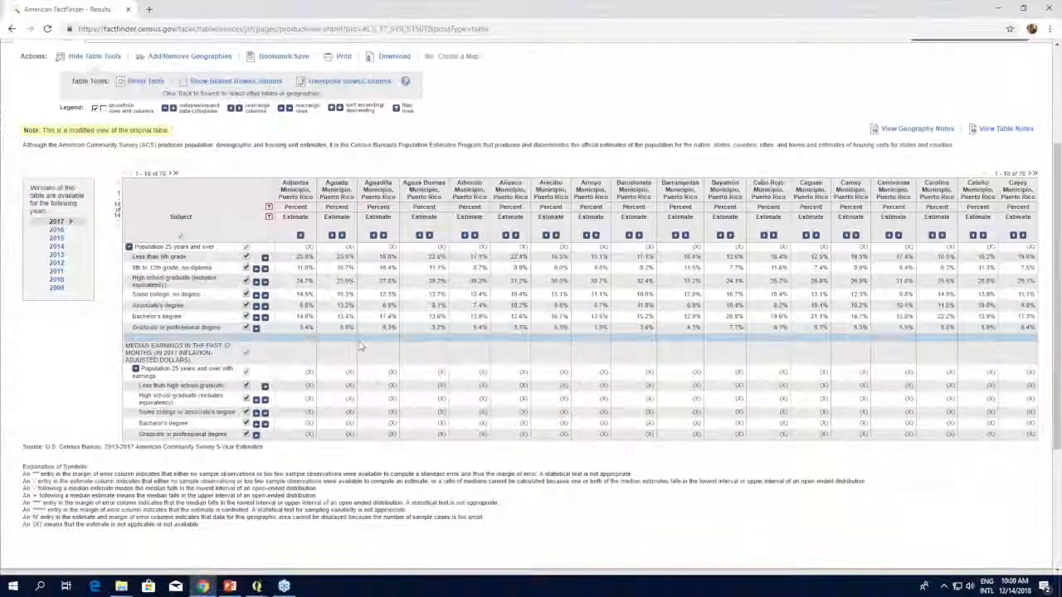
{"action": "left_click", "coordinate": [135, 371]}
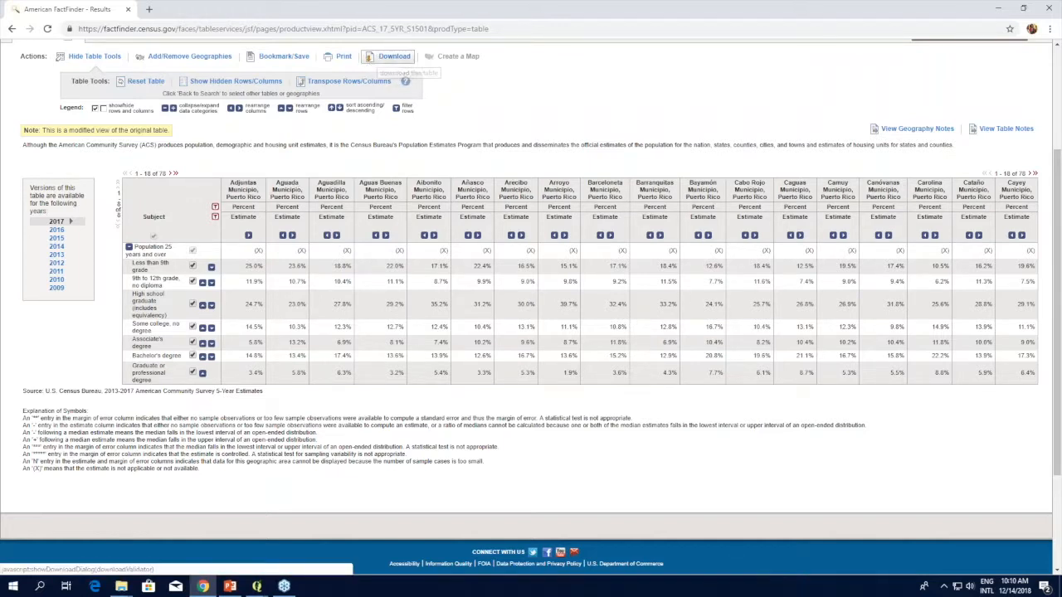
Download the table as CSV data for use, with annotations merged into a single file and descriptive data element names included
{"action": "left_click", "coordinate": [394, 56]}
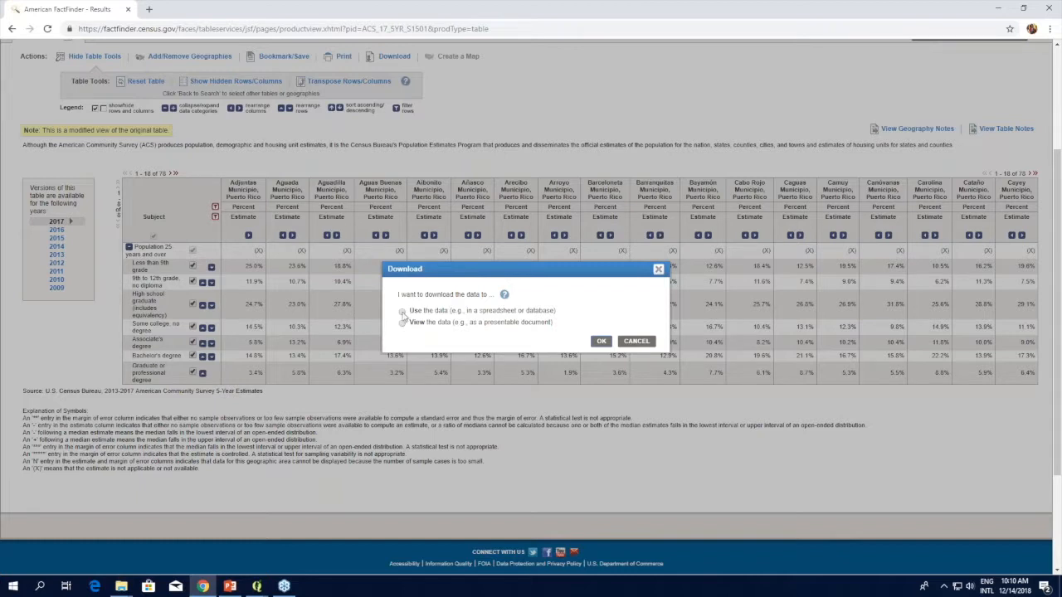
{"action": "left_click", "coordinate": [402, 313]}
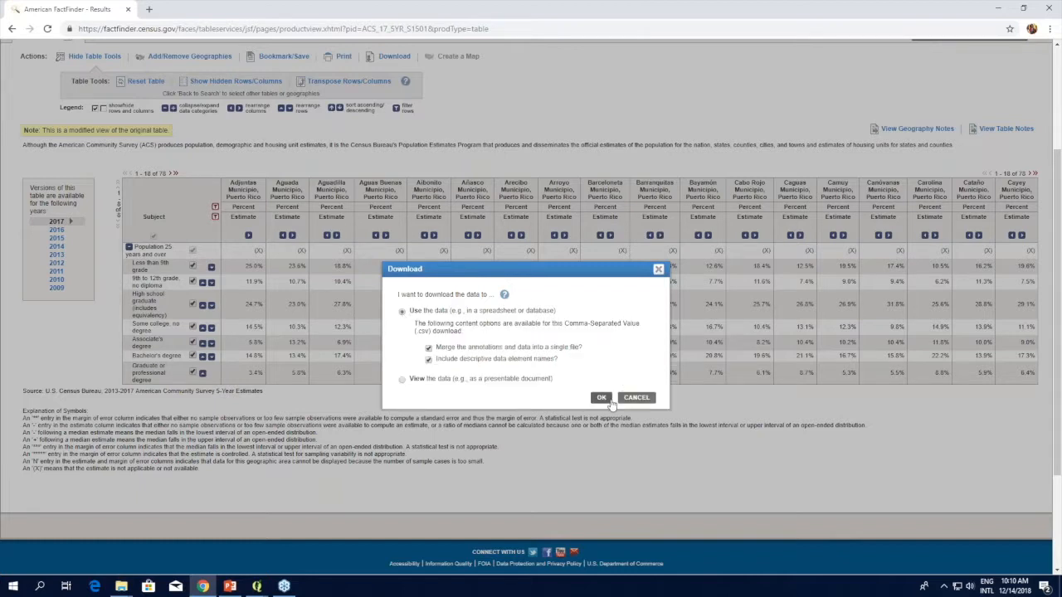
{"action": "left_click", "coordinate": [602, 399]}
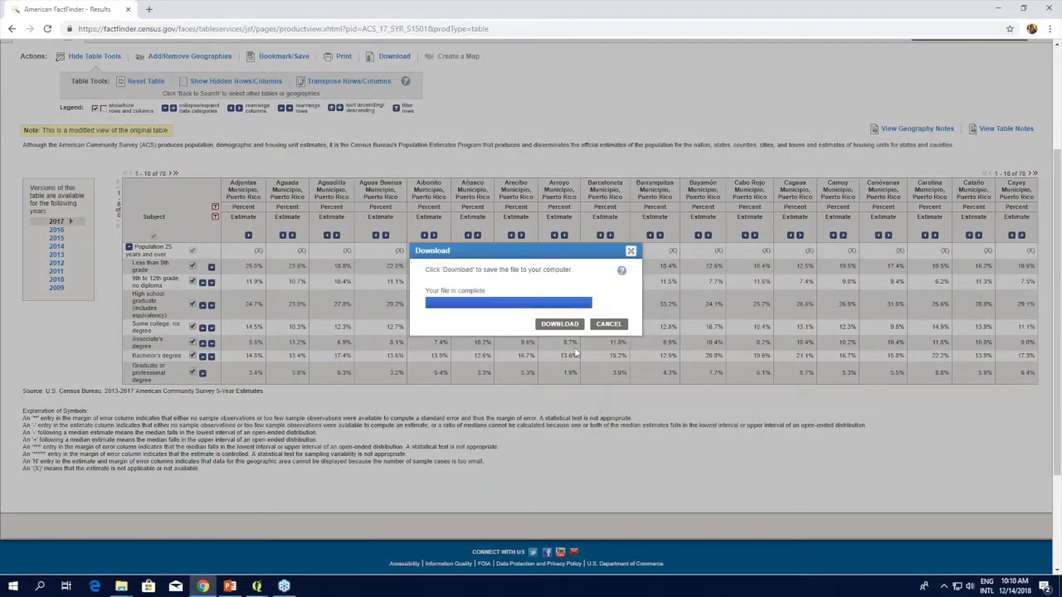
{"action": "left_click", "coordinate": [564, 325]}
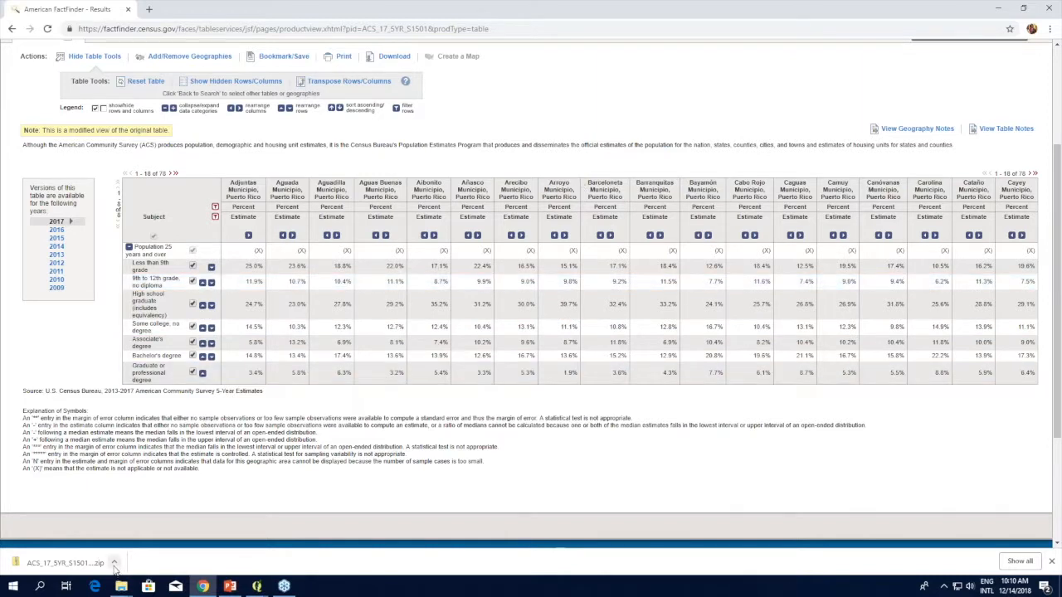
Show the downloaded ZIP in its folder and begin extracting ACS_17_5YR_S1501 (2), browsing for a different destination
{"action": "left_click", "coordinate": [114, 563]}
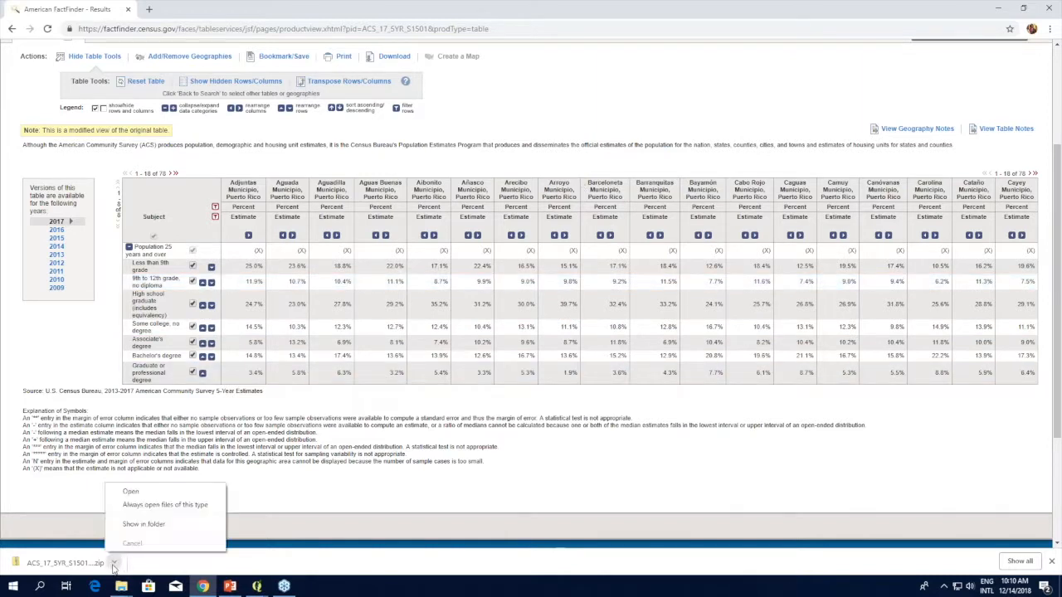
{"action": "left_click", "coordinate": [166, 529]}
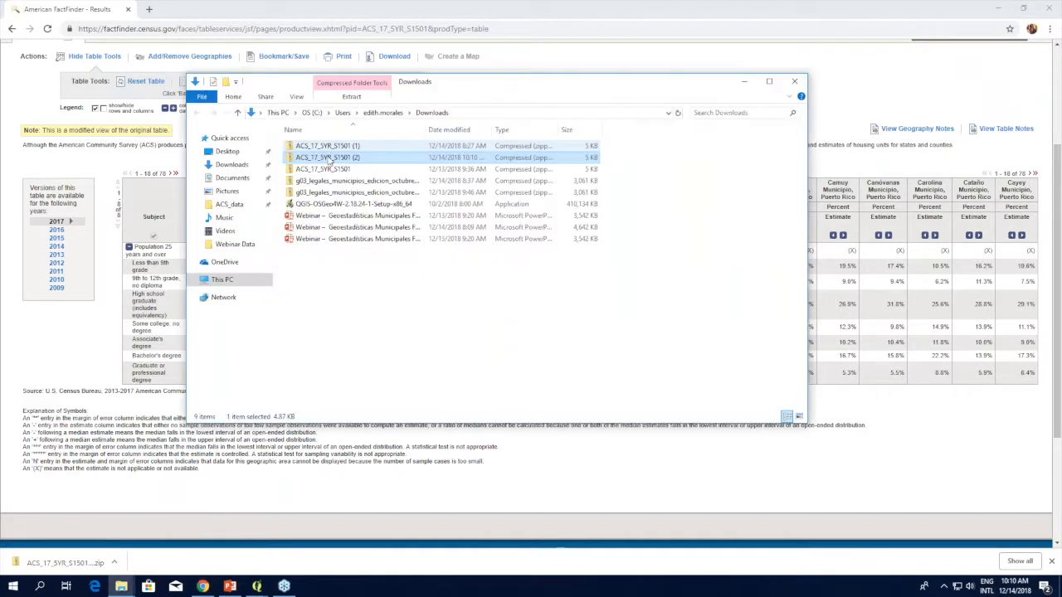
{"action": "right_click", "coordinate": [337, 161]}
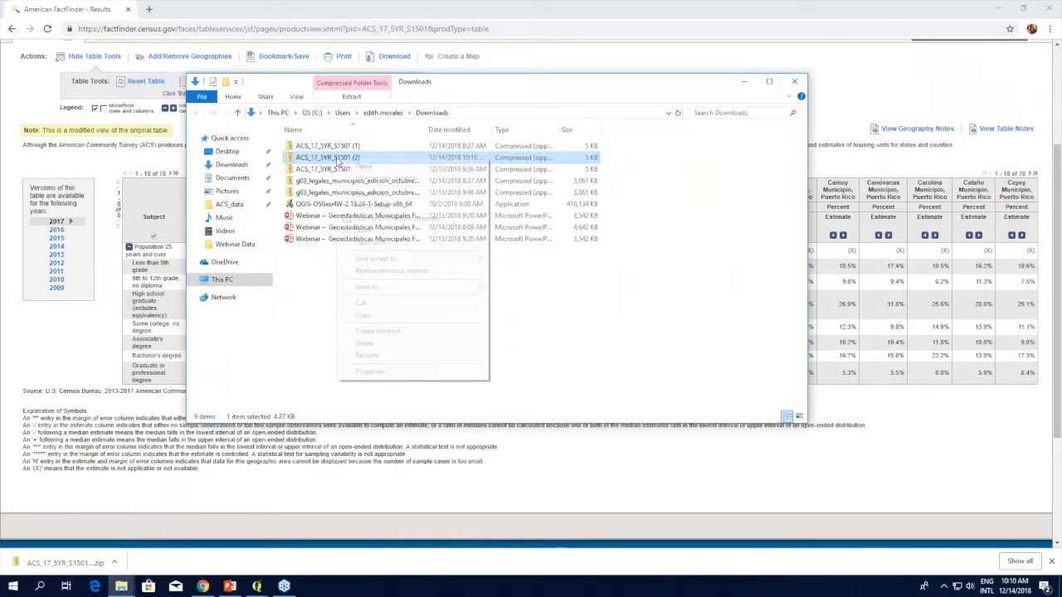
{"action": "left_click", "coordinate": [369, 194]}
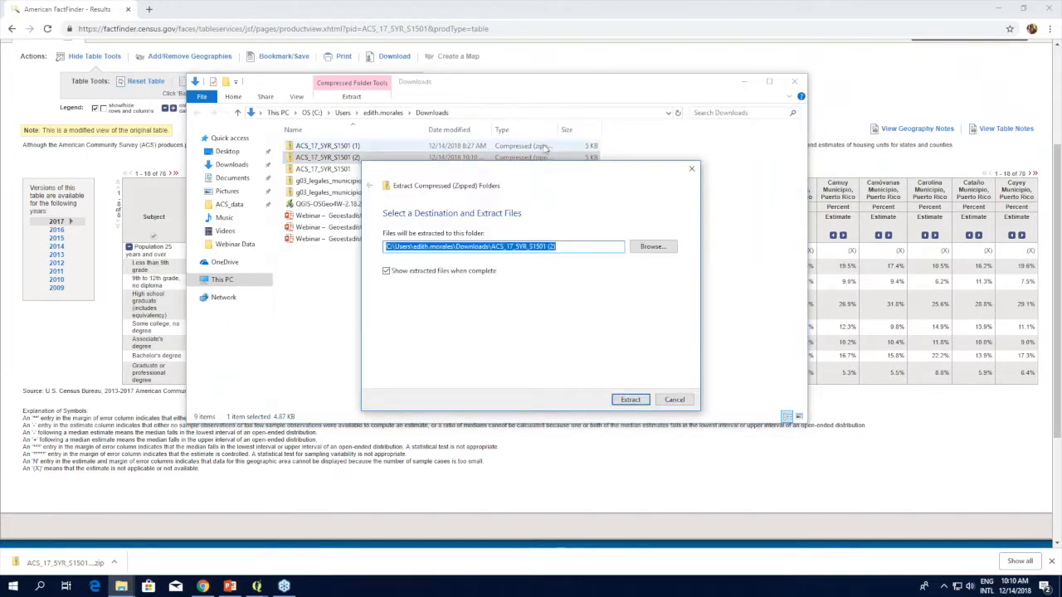
{"action": "left_click", "coordinate": [646, 253]}
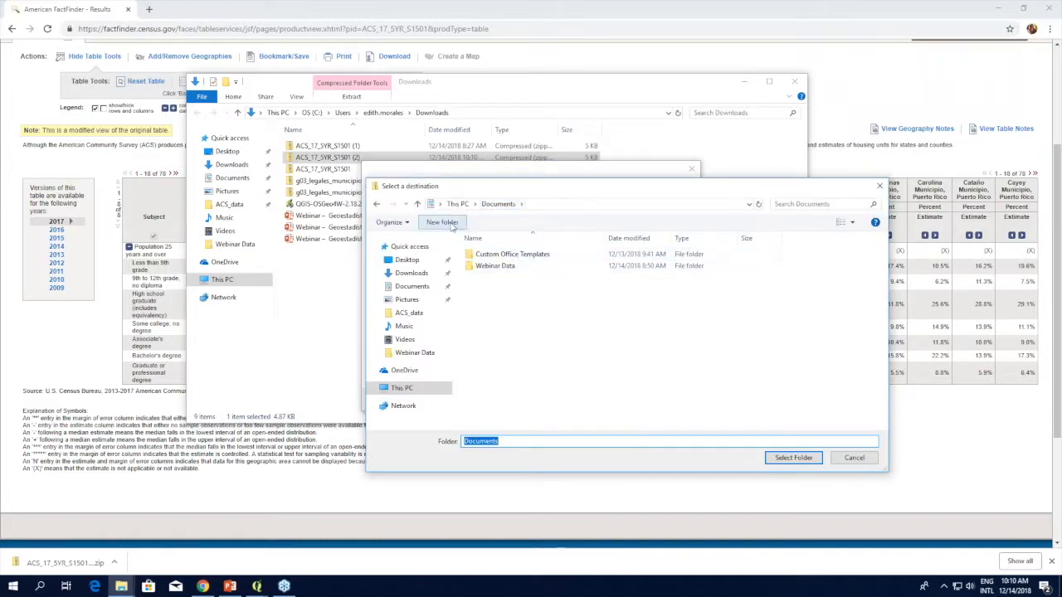
Create a folder named Webinar in Documents and open it
{"action": "left_click", "coordinate": [447, 222]}
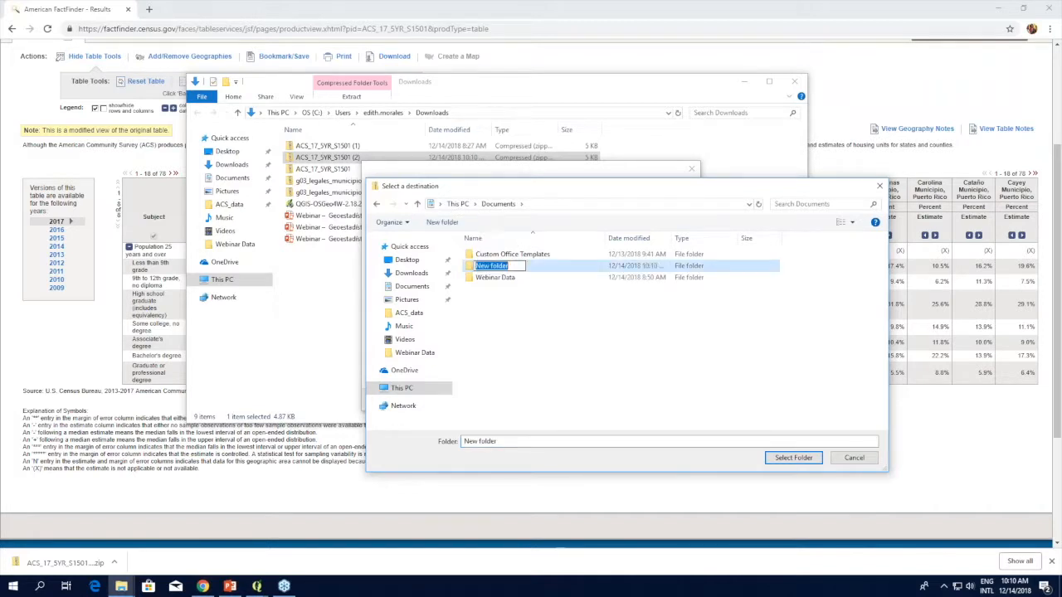
{"action": "key", "text": "BackSpace"}
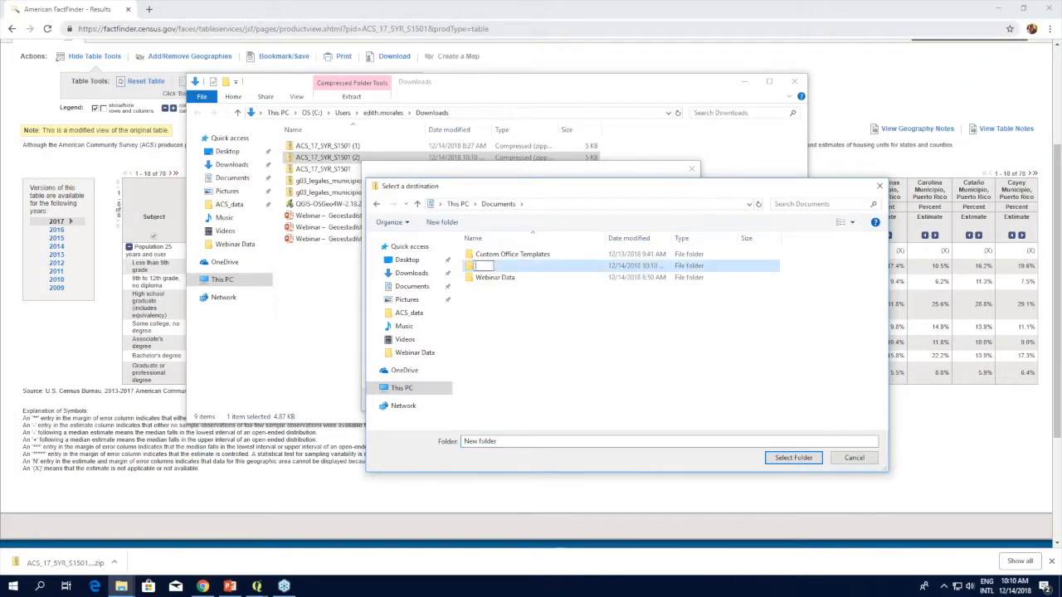
{"action": "type", "text": "Webinar"}
{"action": "key", "text": "Return"}
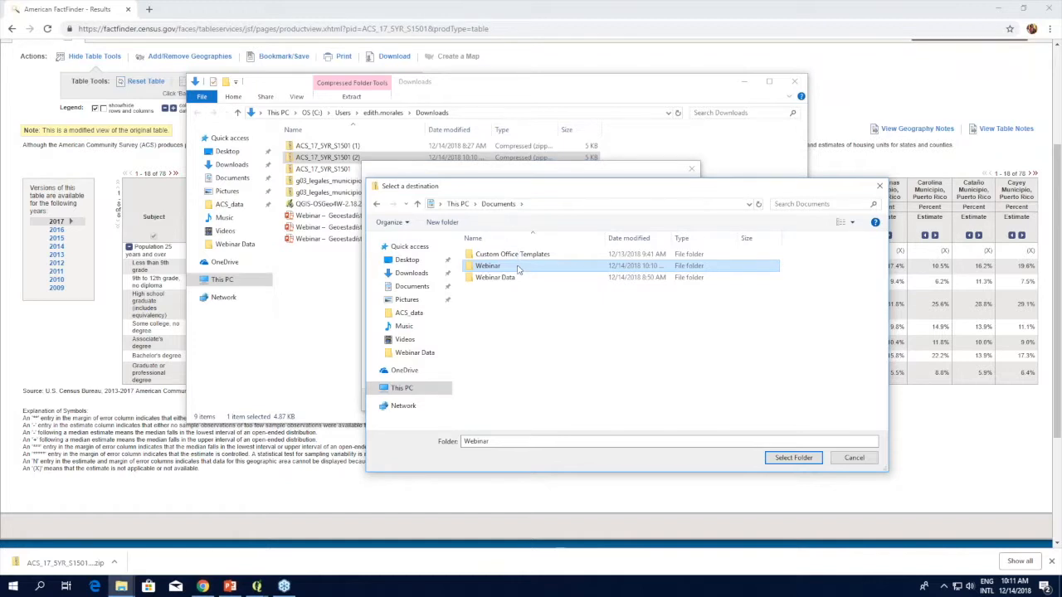
{"action": "double_click", "coordinate": [520, 267]}
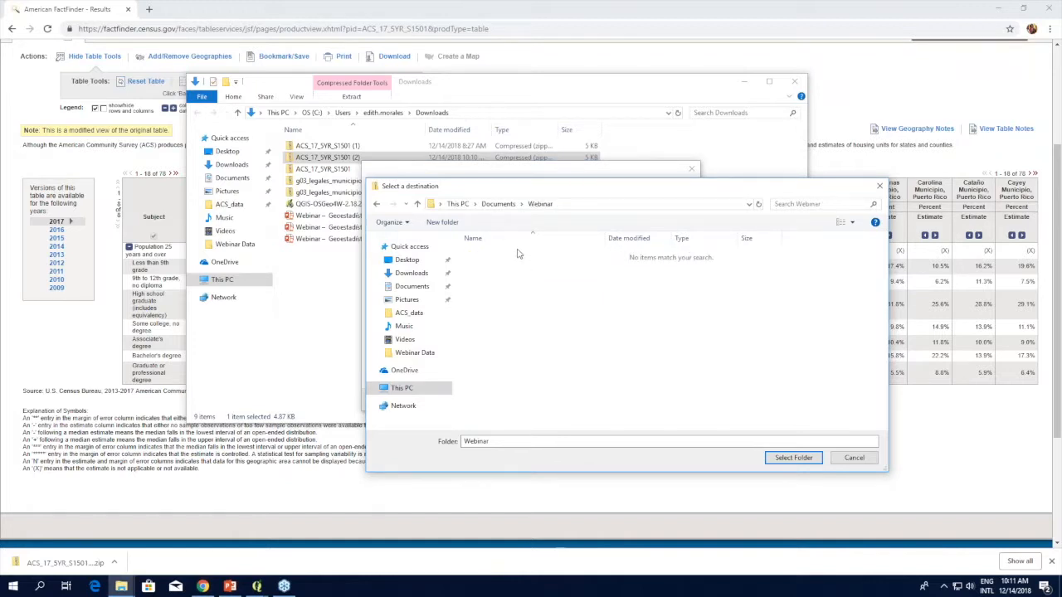
Create a Data_AFF folder inside Webinar and extract the ZIP contents into it
{"action": "left_click", "coordinate": [442, 222]}
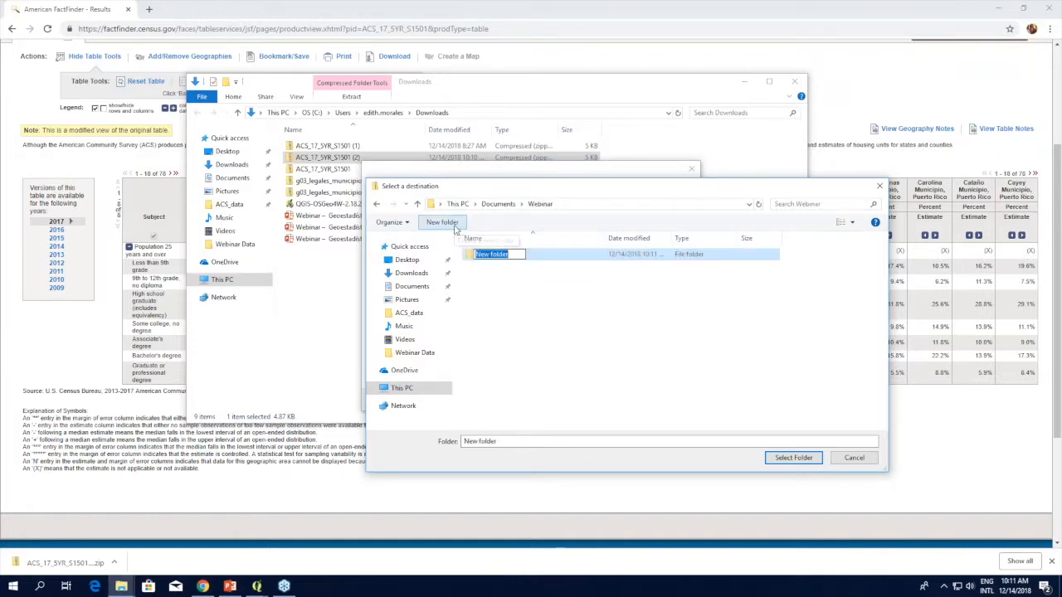
{"action": "key", "text": "BackSpace"}
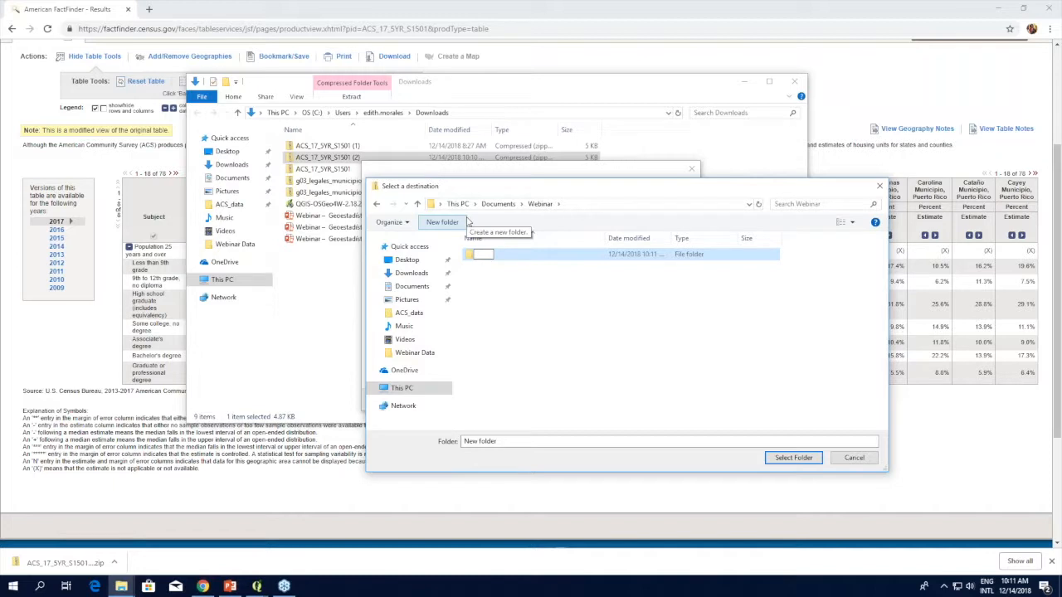
{"action": "type", "text": "Data"}
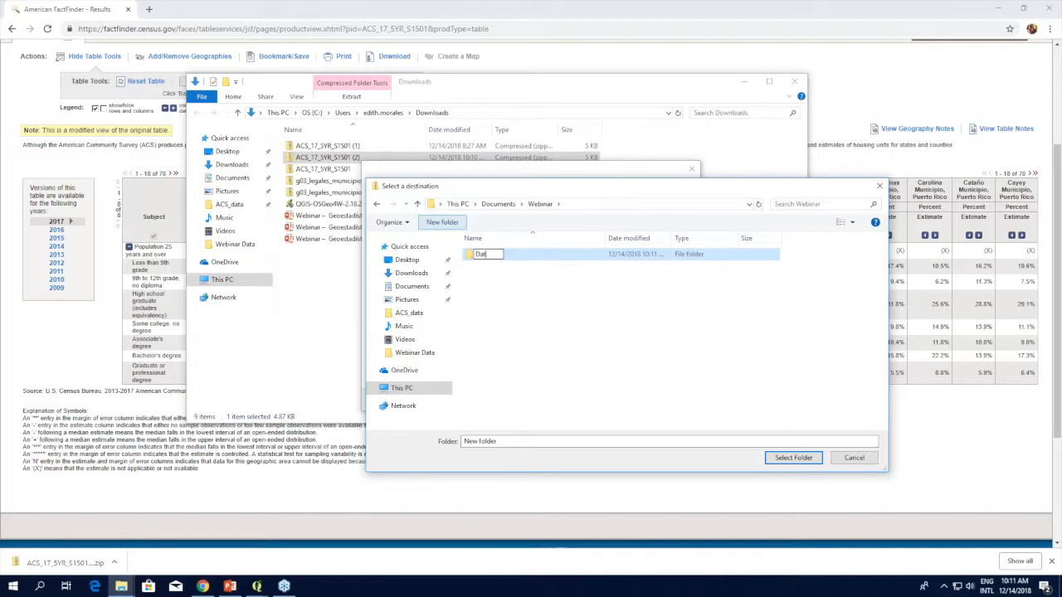
{"action": "type", "text": "_AFF"}
{"action": "key", "text": "Return"}
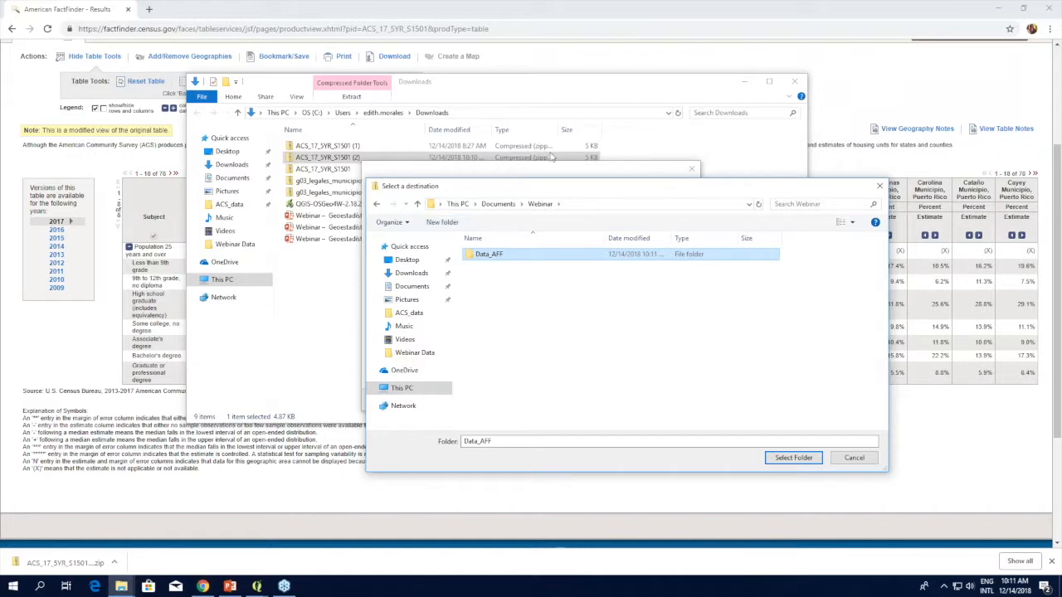
{"action": "double_click", "coordinate": [558, 261]}
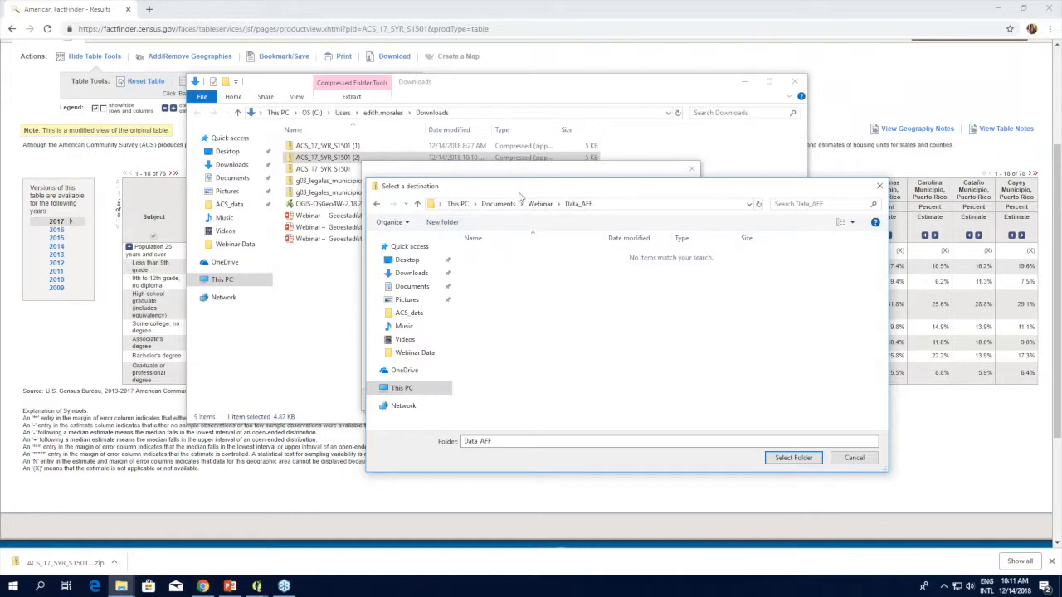
{"action": "left_click", "coordinate": [793, 458]}
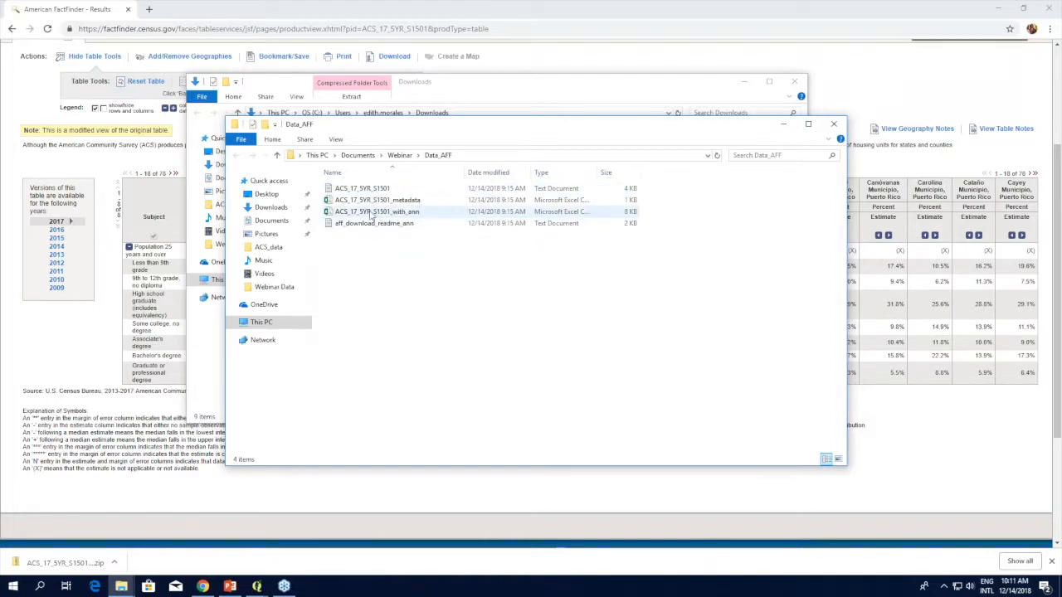
Open ACS_17_5YR_S1501_with_ann in Excel and delete its first row of coded field names
{"action": "left_click", "coordinate": [404, 214]}
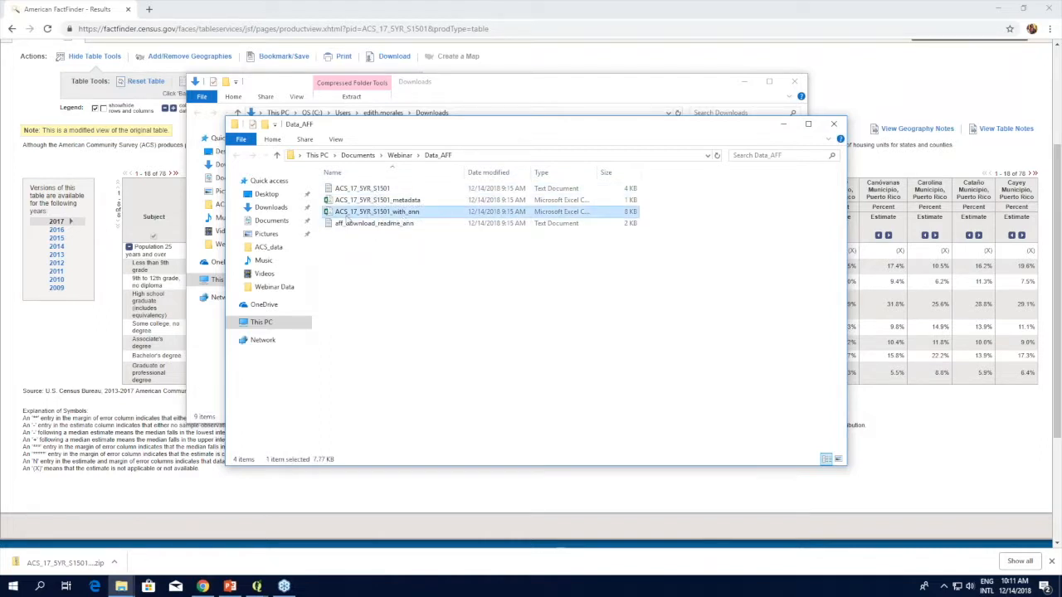
{"action": "double_click", "coordinate": [434, 213]}
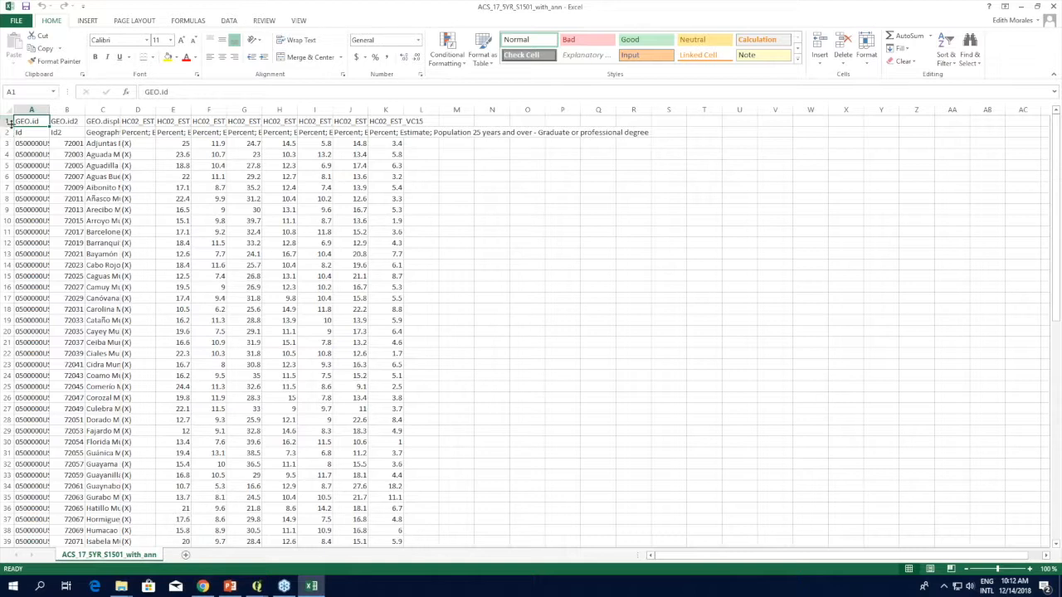
{"action": "left_click", "coordinate": [8, 121]}
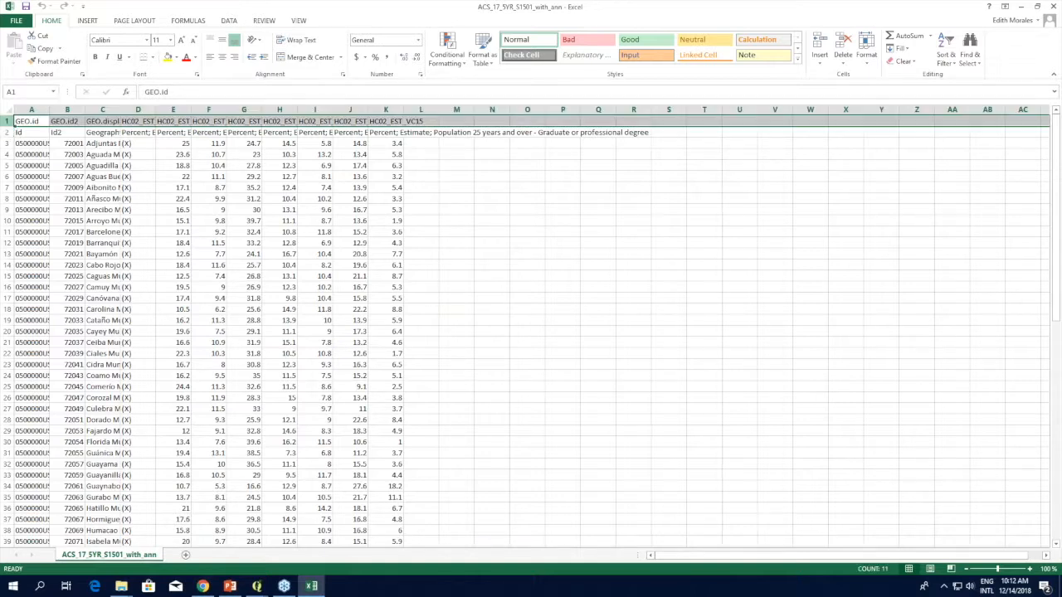
{"action": "right_click", "coordinate": [9, 121]}
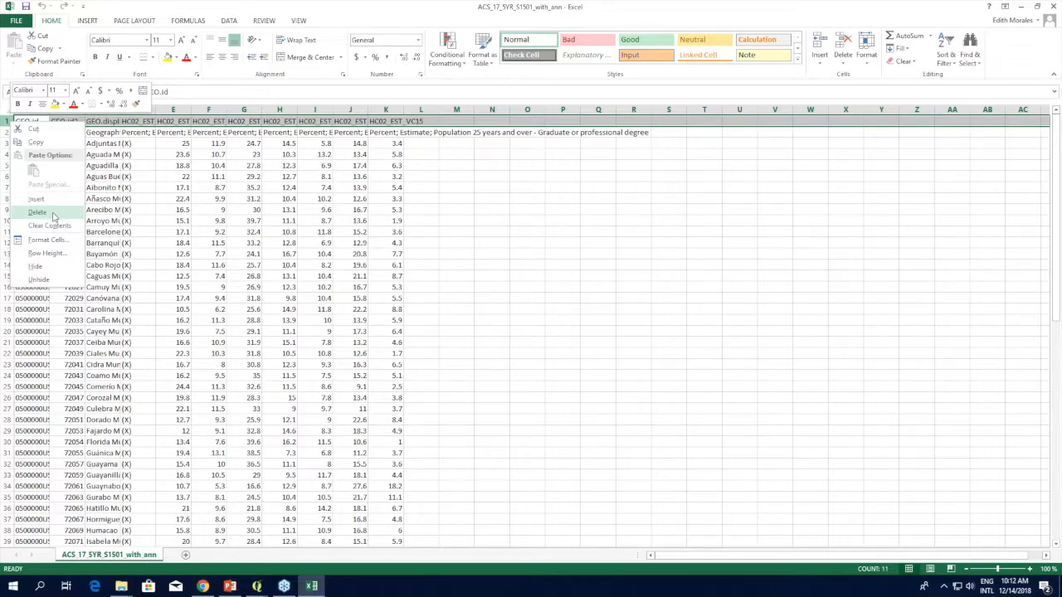
{"action": "left_click", "coordinate": [38, 212]}
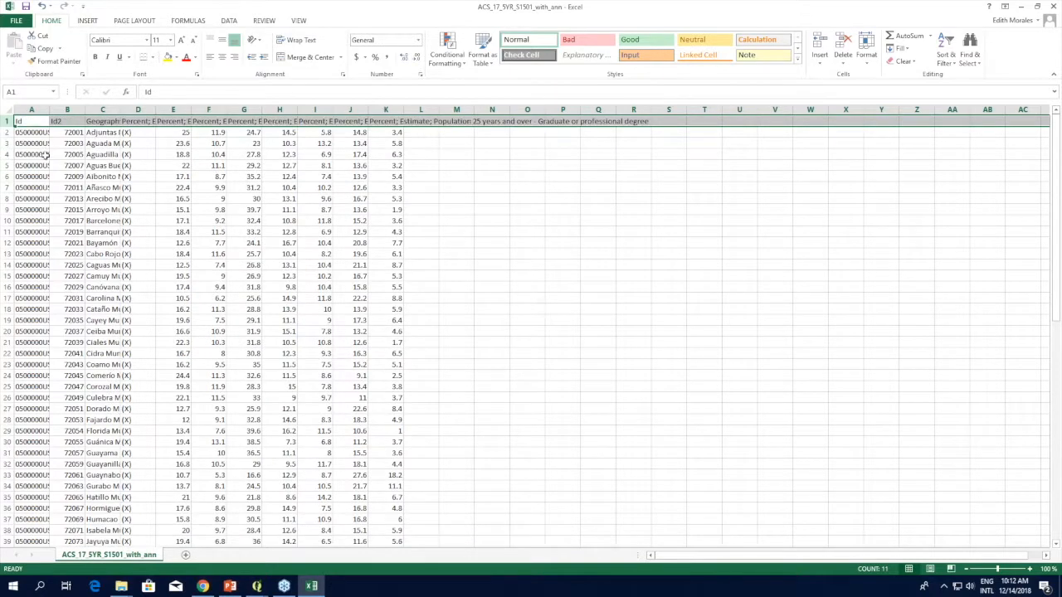
Widen column E to fit its header and shorten the text in E1 to "9th grade"
{"action": "left_click", "coordinate": [179, 121]}
{"action": "double_click", "coordinate": [179, 121]}
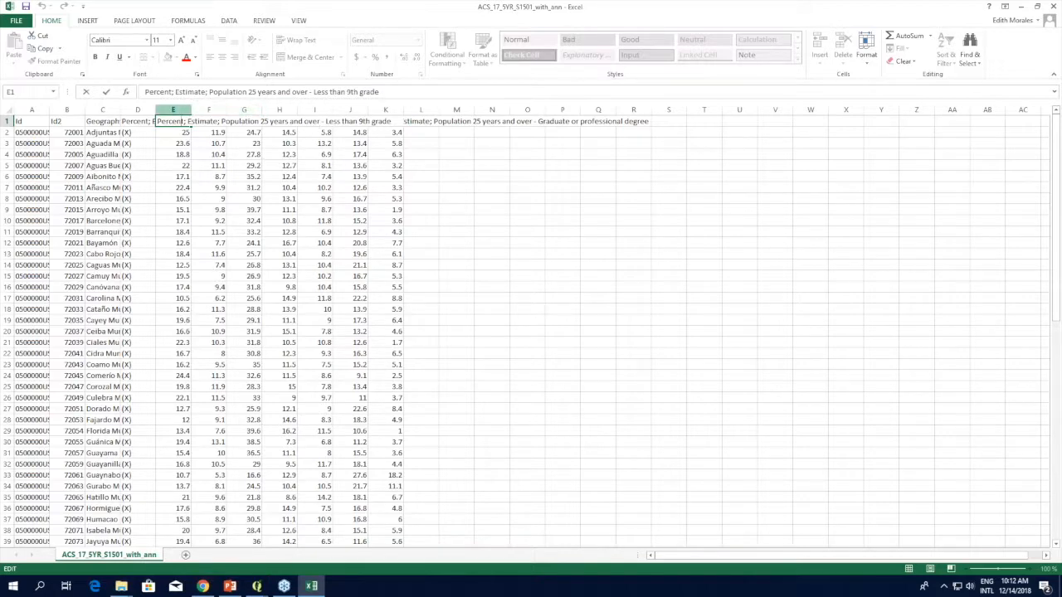
{"action": "left_click", "coordinate": [172, 110]}
{"action": "double_click", "coordinate": [191, 109]}
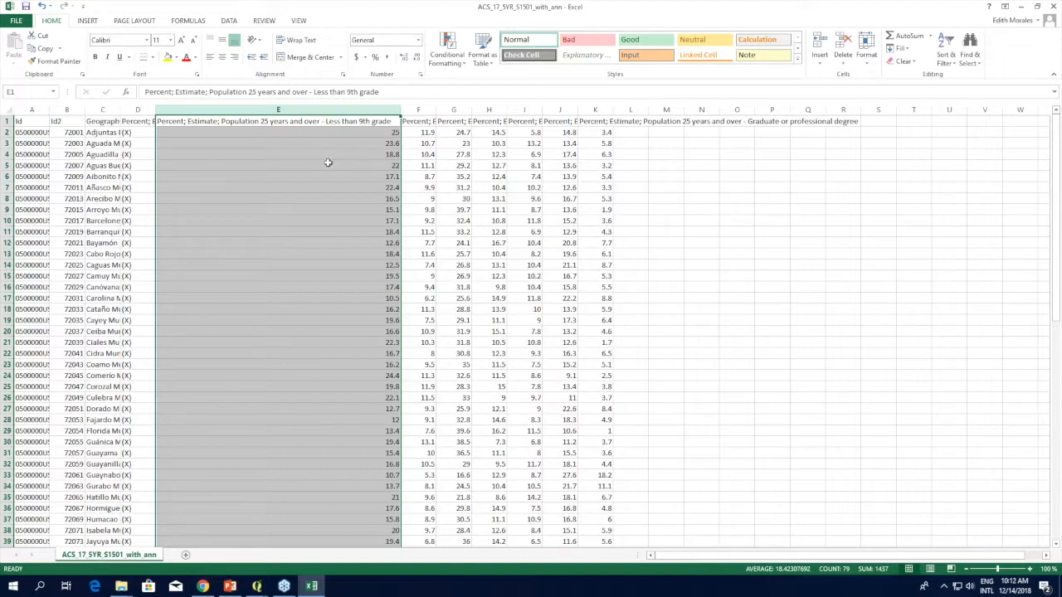
{"action": "left_click_drag", "start_coordinate": [359, 121], "coordinate": [359, 486]}
{"action": "double_click", "coordinate": [359, 121]}
{"action": "left_click_drag", "start_coordinate": [359, 121], "coordinate": [134, 118]}
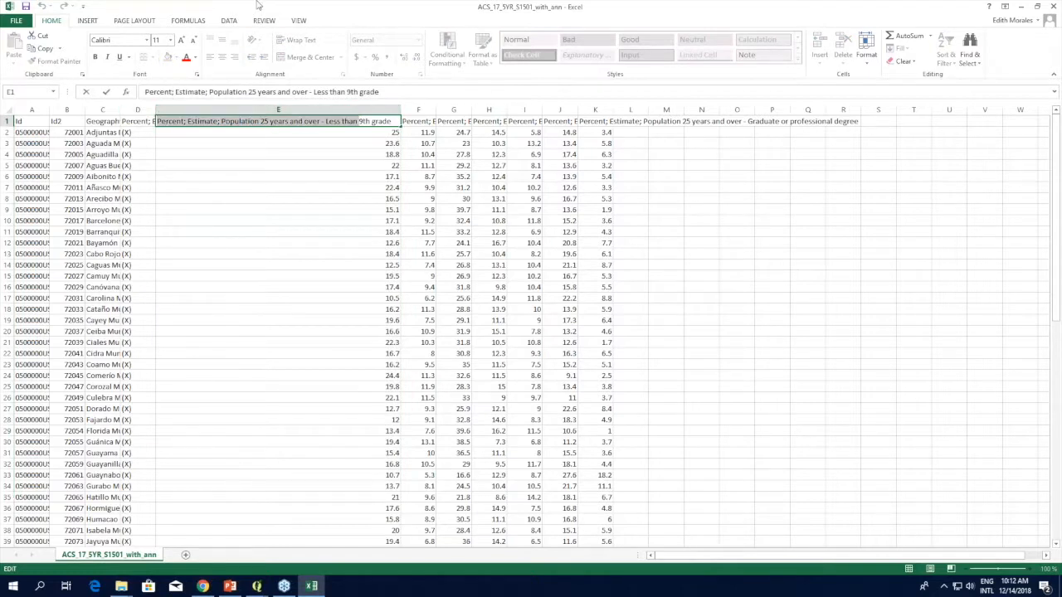
{"action": "key", "text": "BackSpace"}
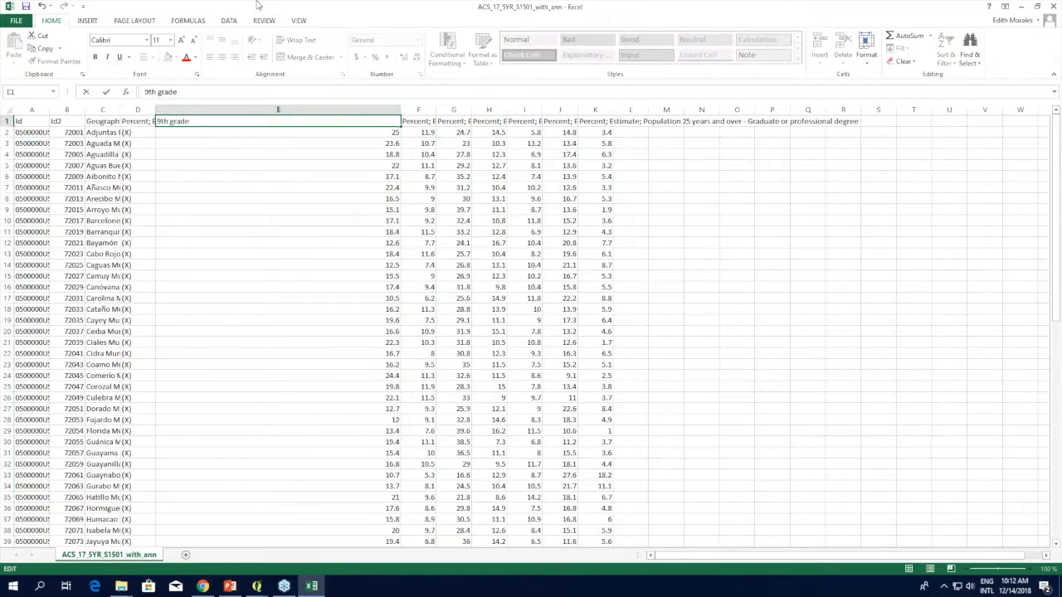
{"action": "key", "text": "ctrl+Return"}
{"action": "key", "text": "Down"}
Narrow column E and shorten the header in F1 to "9th to 12th grade, no diploma"
{"action": "left_click_drag", "start_coordinate": [400, 109], "coordinate": [201, 121]}
{"action": "double_click", "coordinate": [391, 122]}
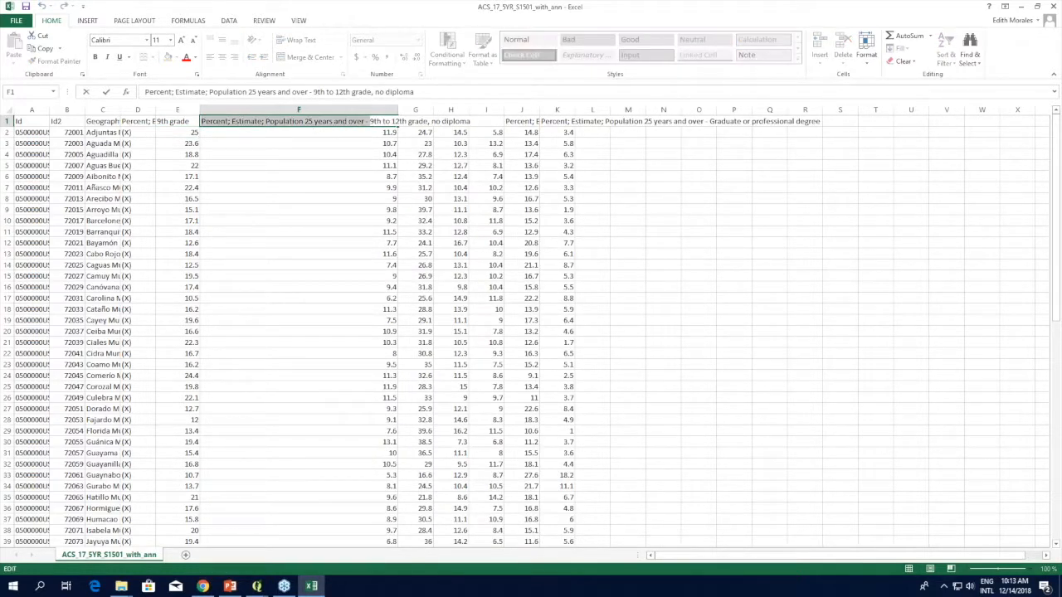
{"action": "key", "text": "Delete"}
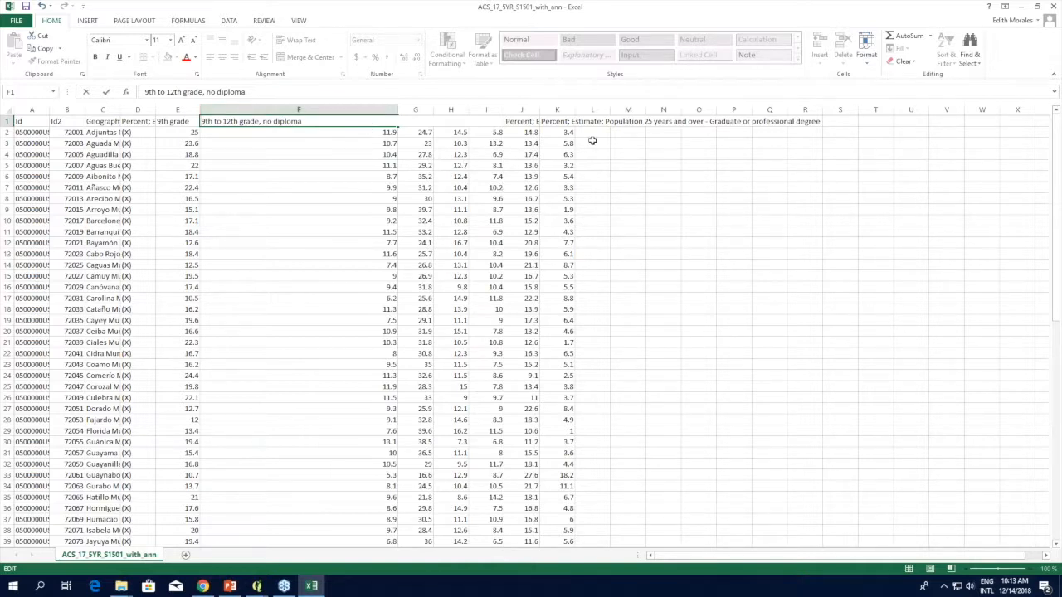
{"action": "key", "text": "Return"}
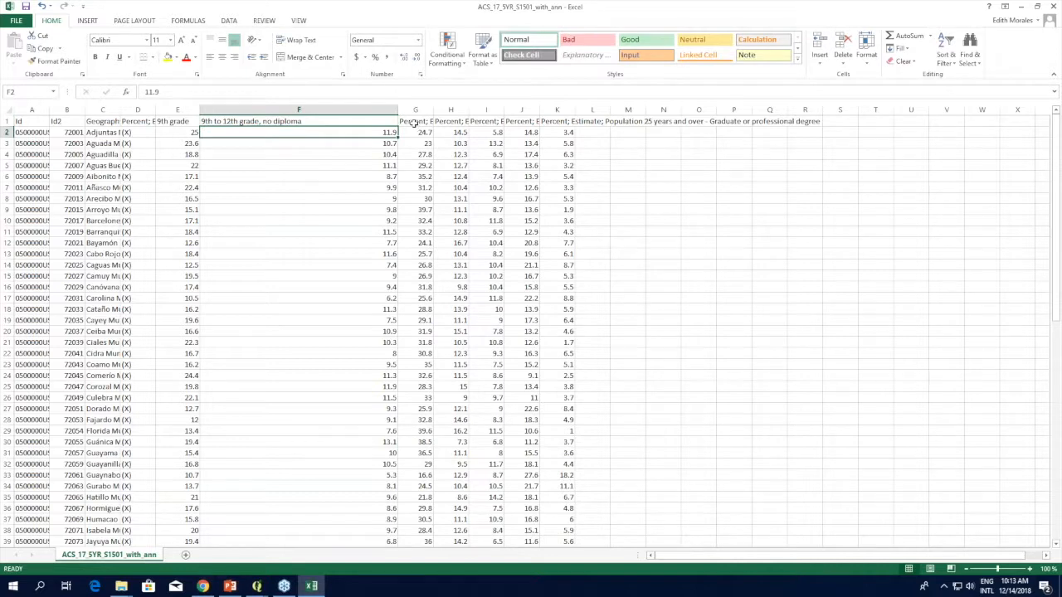
Remove the "Percent; Estimate; Population 25 years and over -" prefix from the high school graduate and some college headers in G1 and H1
{"action": "left_click", "coordinate": [415, 122]}
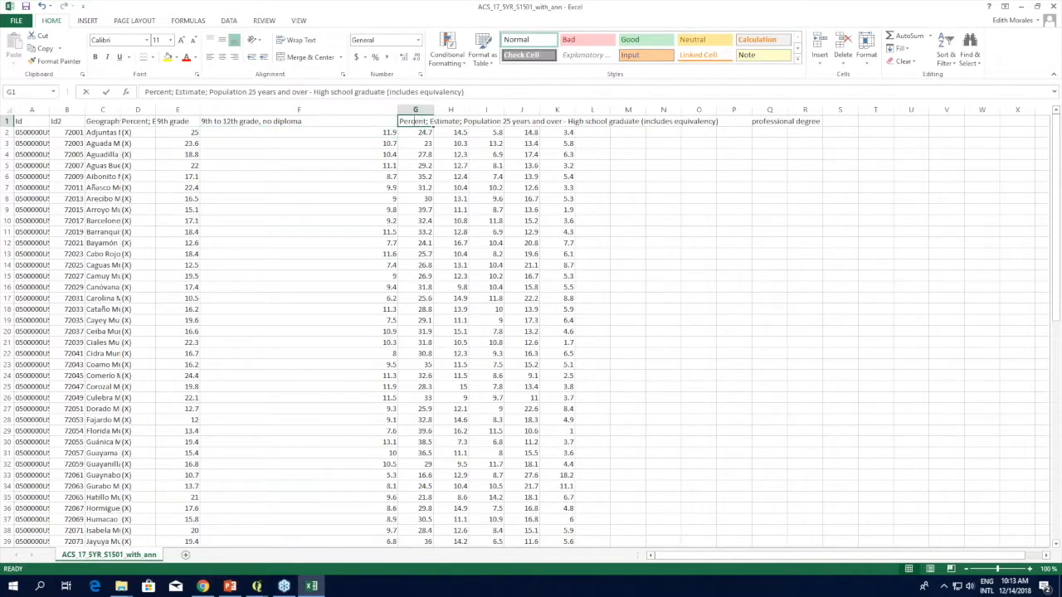
{"action": "double_click", "coordinate": [563, 121]}
{"action": "left_click_drag", "start_coordinate": [562, 121], "coordinate": [399, 121]}
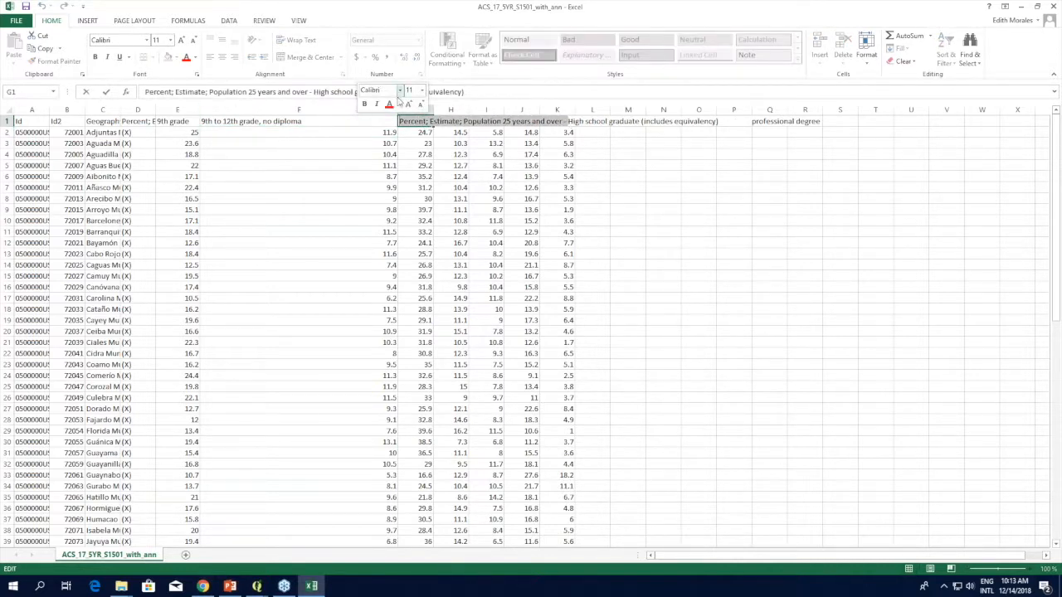
{"action": "key", "text": "BackSpace"}
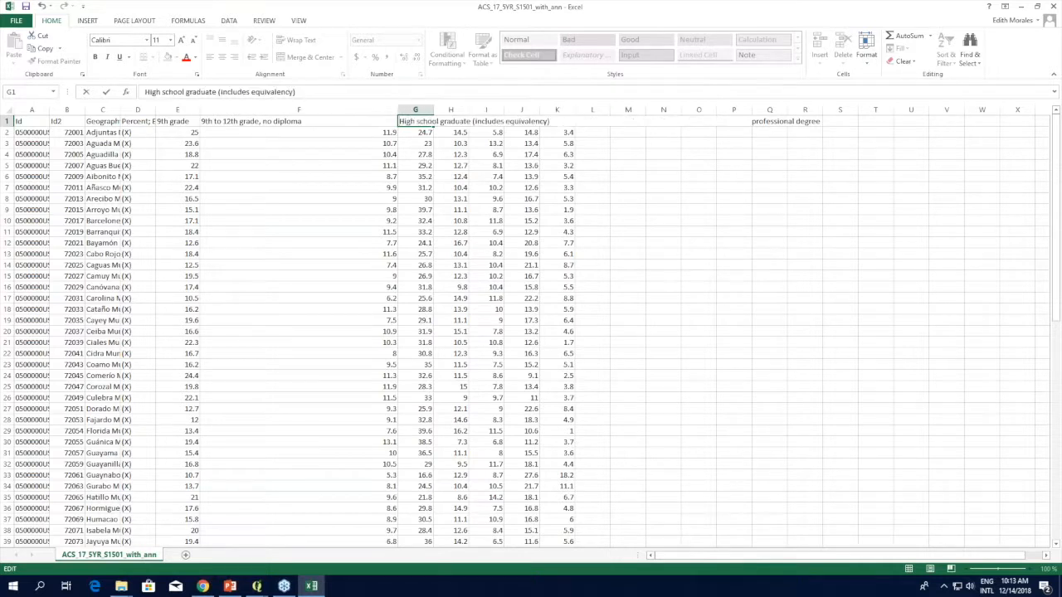
{"action": "key", "text": "Return"}
{"action": "double_click", "coordinate": [451, 121]}
{"action": "left_click_drag", "start_coordinate": [604, 122], "coordinate": [393, 113]}
{"action": "key", "text": "BackSpace"}
{"action": "left_click", "coordinate": [467, 146]}
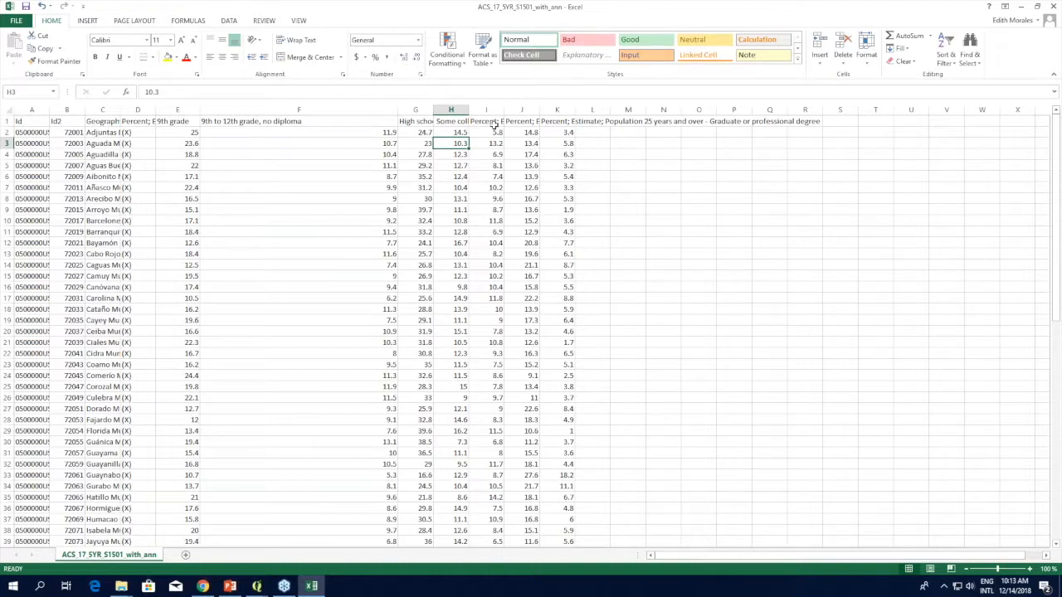
Shorten the headers in I1 and J1 to "Associate's degree" and "Bachelor's degree"
{"action": "double_click", "coordinate": [494, 124]}
{"action": "left_click_drag", "start_coordinate": [638, 122], "coordinate": [452, 115]}
{"action": "key", "text": "BackSpace"}
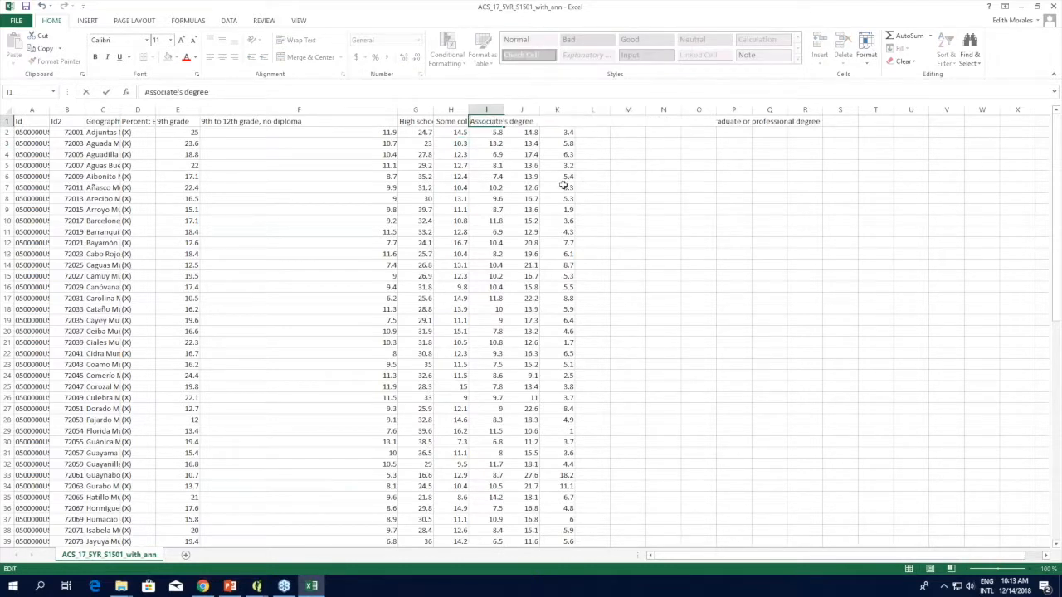
{"action": "left_click_drag", "start_coordinate": [564, 182], "coordinate": [564, 187]}
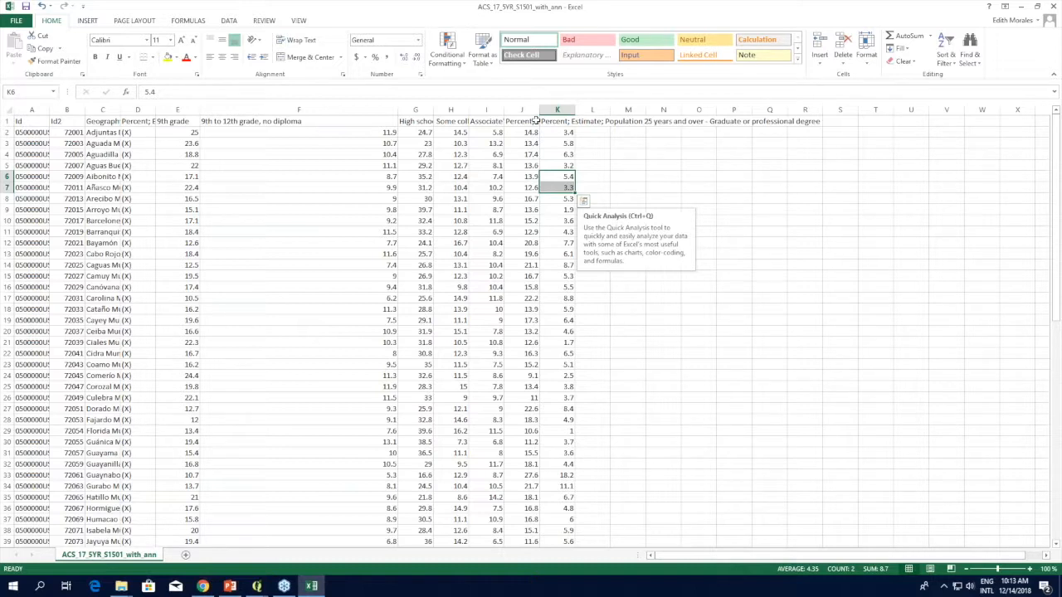
{"action": "double_click", "coordinate": [534, 121]}
{"action": "left_click_drag", "start_coordinate": [674, 121], "coordinate": [506, 121]}
{"action": "key", "text": "BackSpace"}
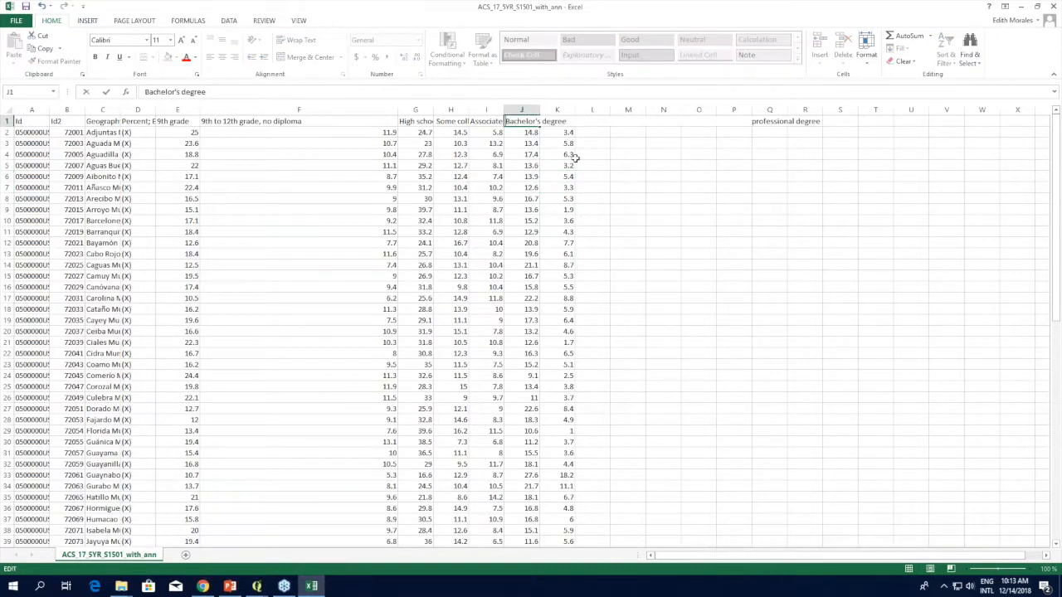
{"action": "left_click", "coordinate": [575, 157]}
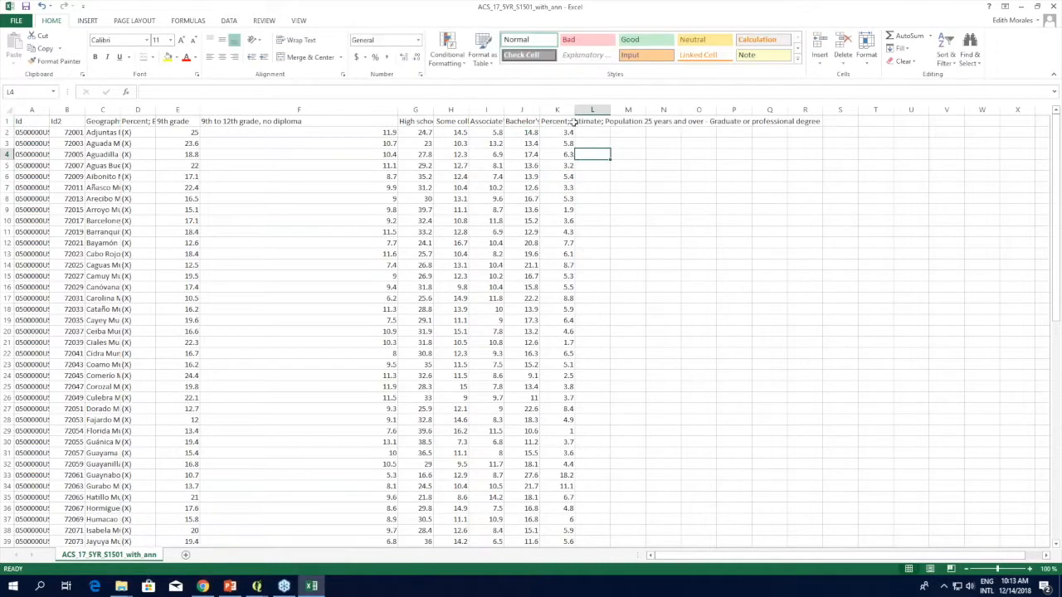
Shorten the header in K1 to "Graduate or professional degree"
{"action": "double_click", "coordinate": [570, 122]}
{"action": "left_click_drag", "start_coordinate": [709, 121], "coordinate": [540, 121]}
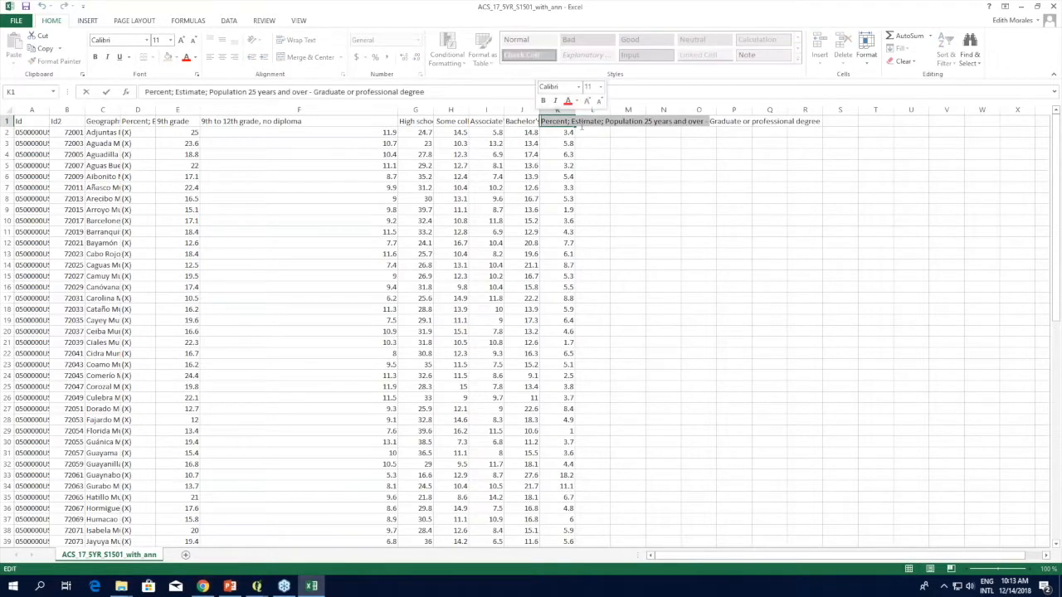
{"action": "key", "text": "BackSpace"}
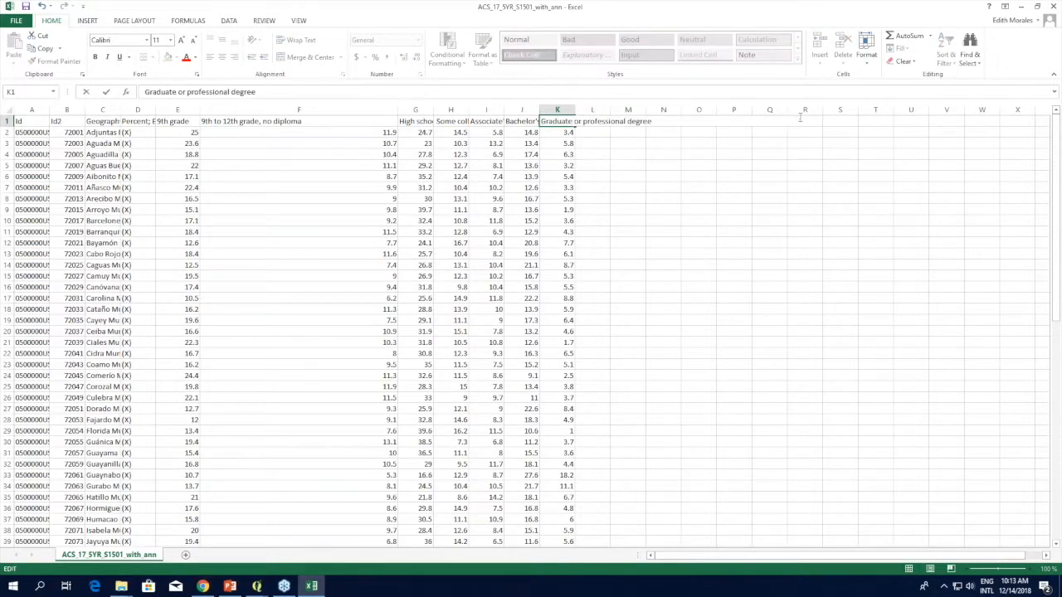
{"action": "left_click", "coordinate": [713, 213]}
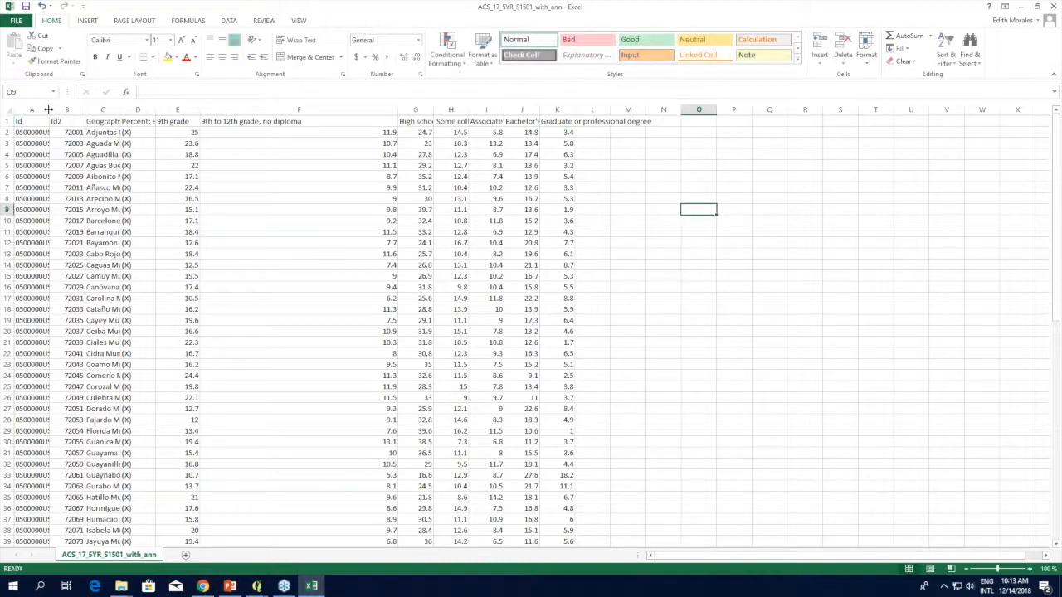
Widen the Id and Id2 columns so the full geographic codes can be read
{"action": "left_click_drag", "start_coordinate": [48, 110], "coordinate": [93, 113]}
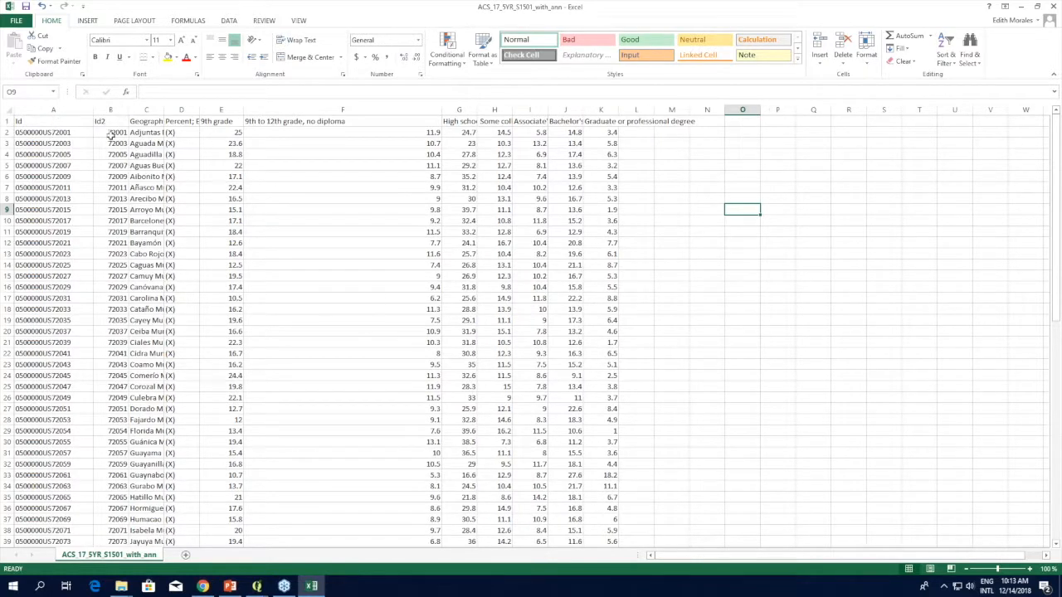
{"action": "left_click_drag", "start_coordinate": [129, 111], "coordinate": [148, 110]}
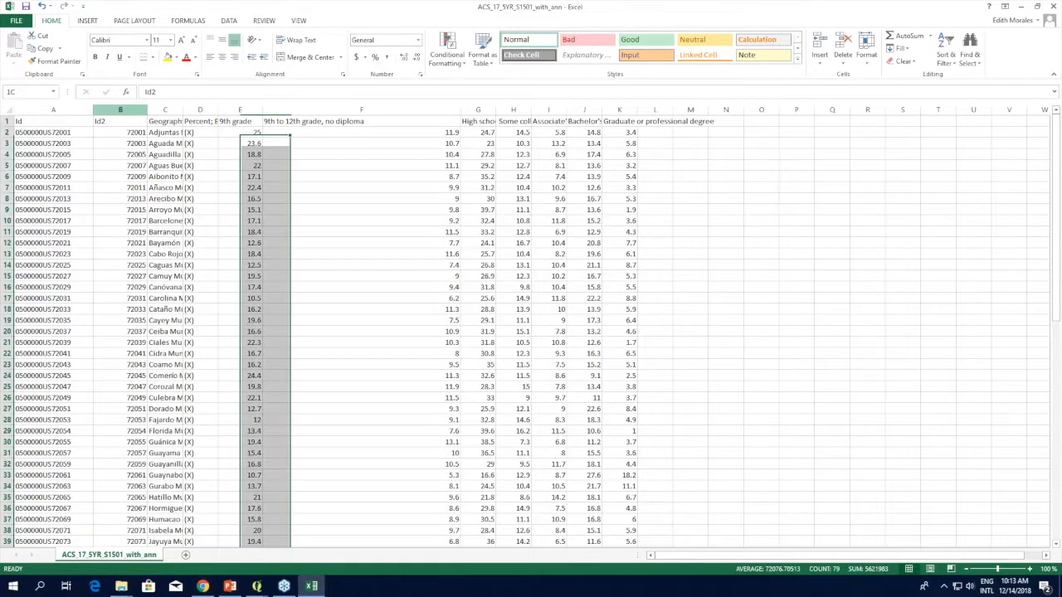
{"action": "left_click", "coordinate": [130, 110]}
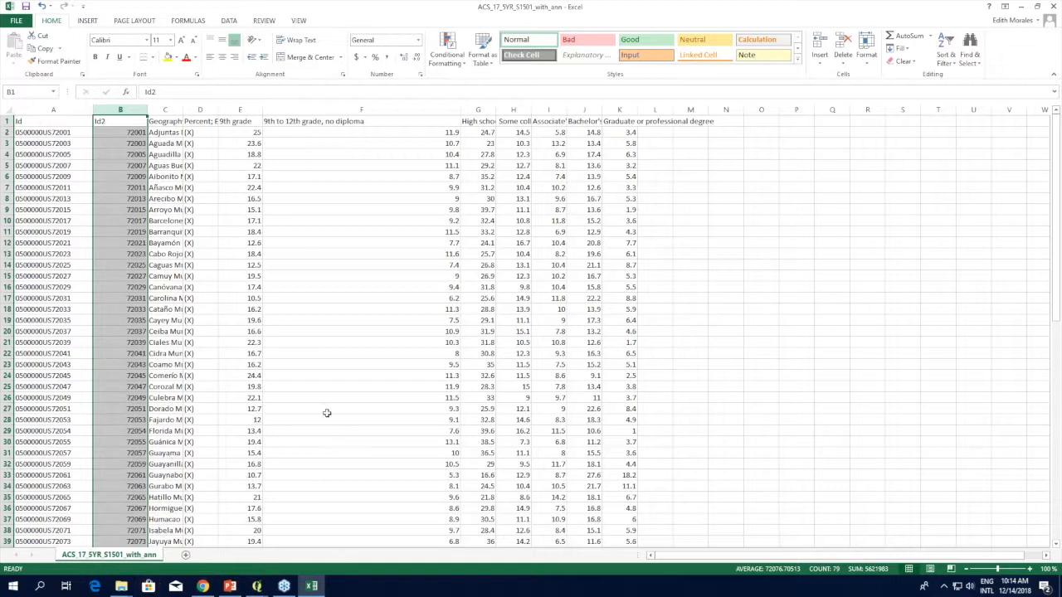
Delete the Id column with the long geographic codes, keeping Id2 as the first column
{"action": "left_click", "coordinate": [68, 109]}
{"action": "right_click", "coordinate": [68, 110]}
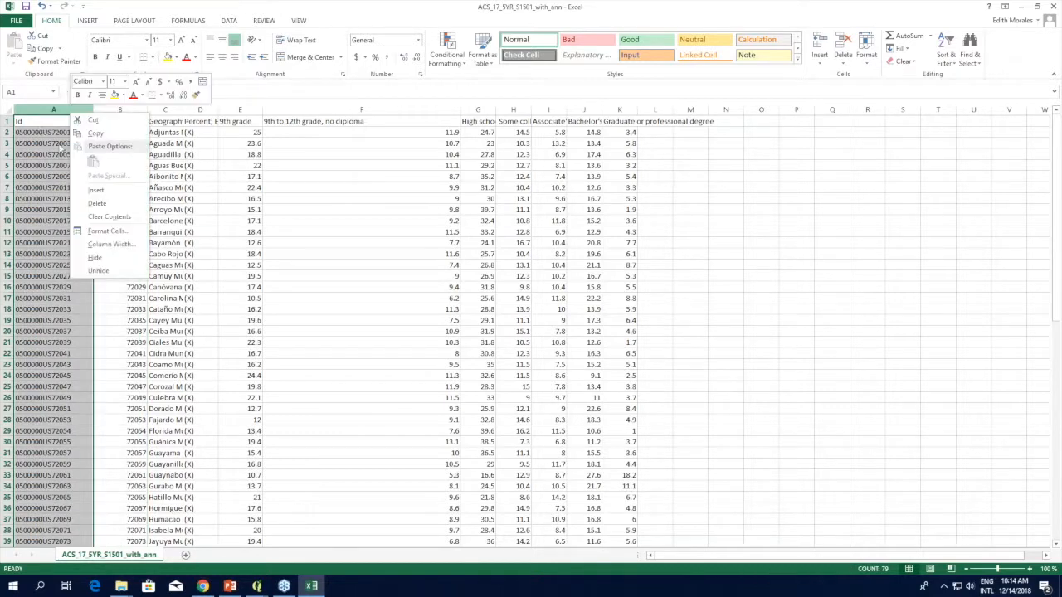
{"action": "left_click", "coordinate": [108, 206]}
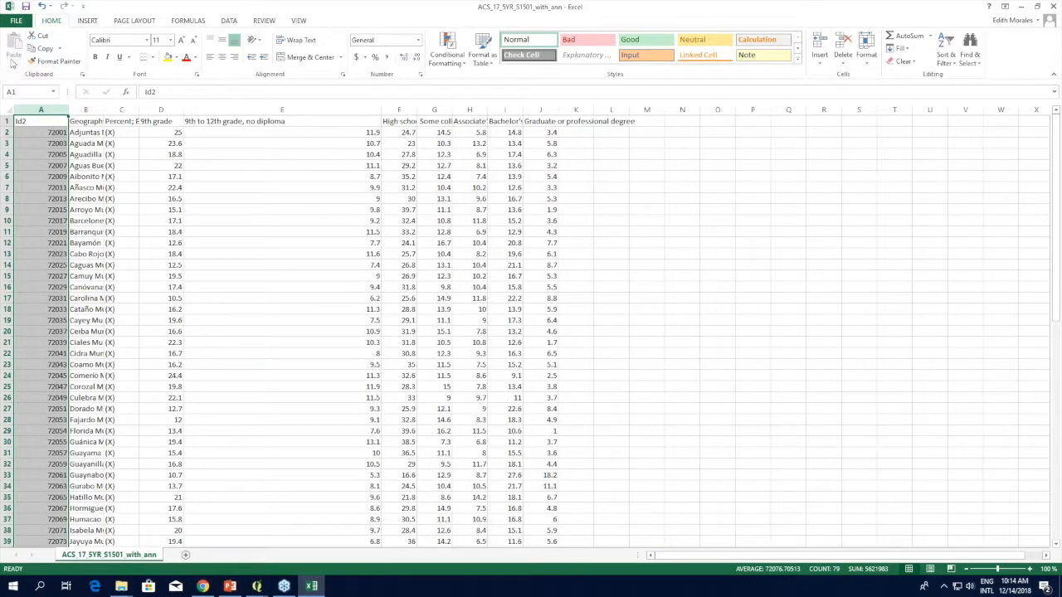
Apply the Number format to the education percentage columns D through J
{"action": "left_click", "coordinate": [165, 123]}
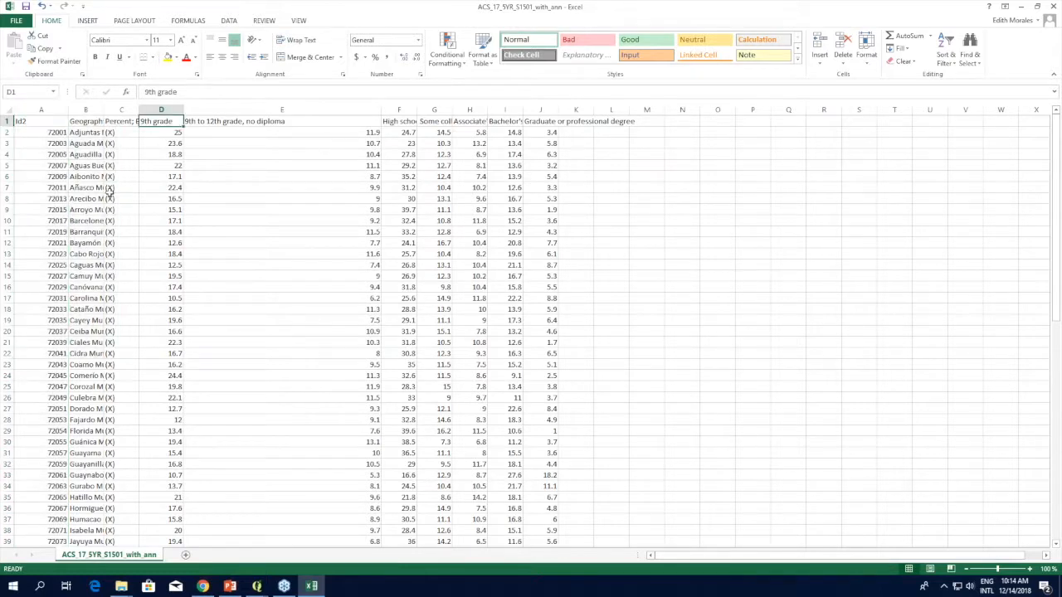
{"action": "left_click", "coordinate": [176, 110]}
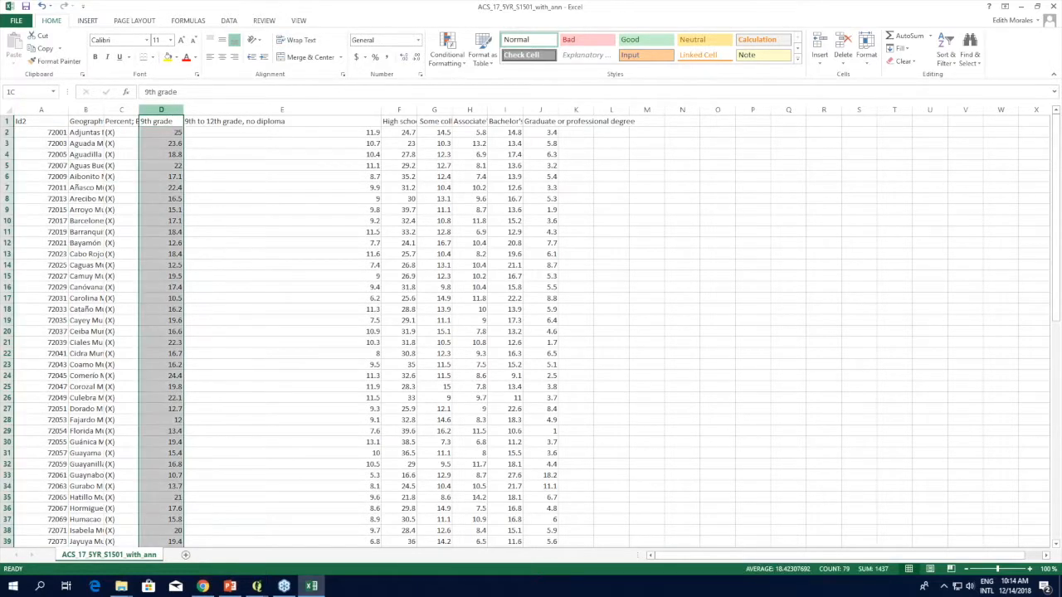
{"action": "left_click_drag", "start_coordinate": [176, 110], "coordinate": [547, 109]}
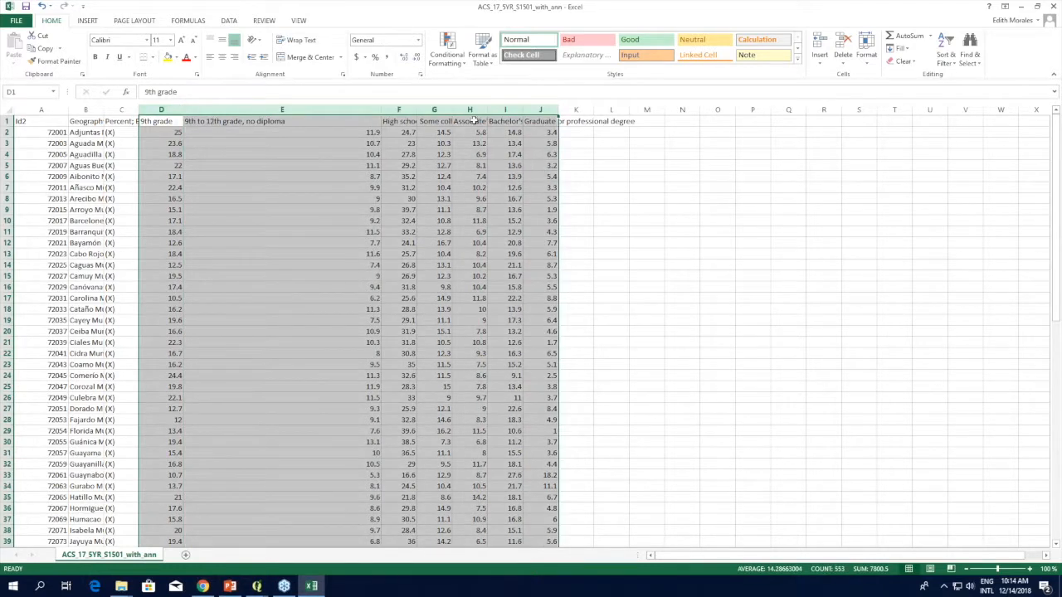
{"action": "left_click", "coordinate": [419, 41]}
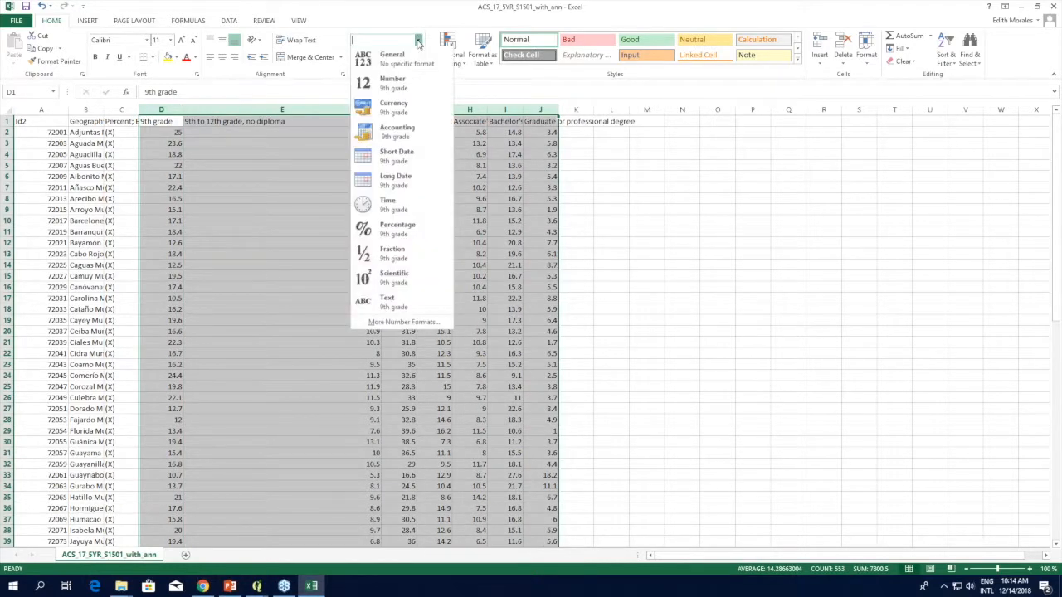
{"action": "left_click", "coordinate": [383, 88]}
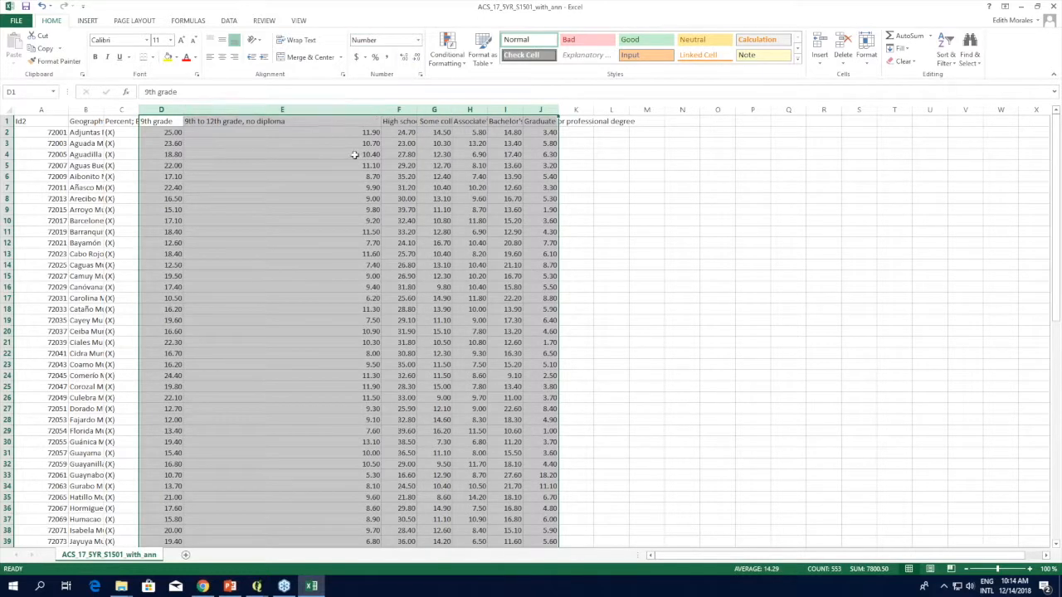
{"action": "left_click", "coordinate": [566, 324]}
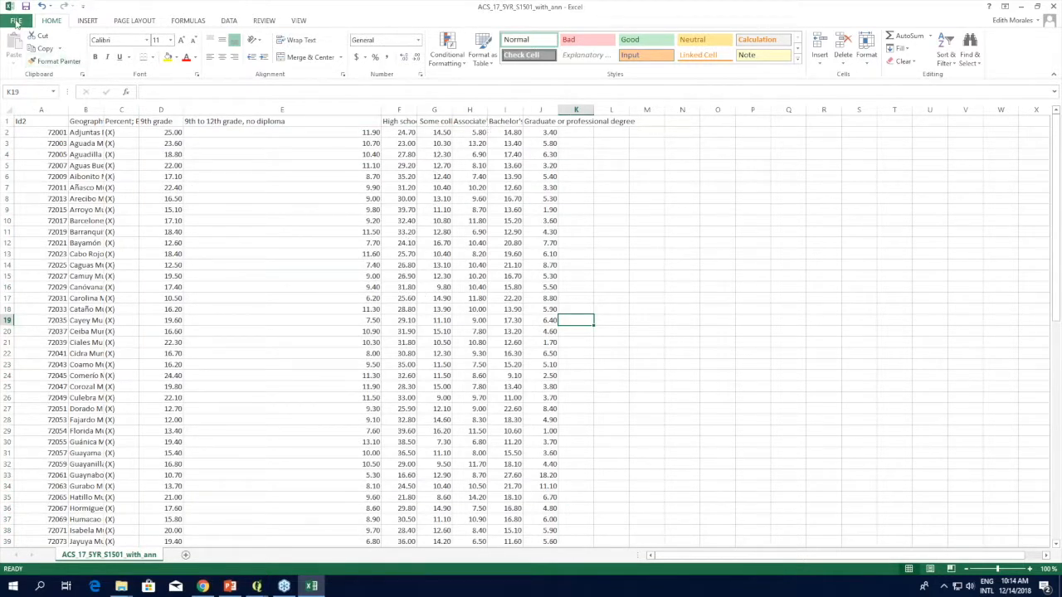
Save the cleaned table in the Data_AFF folder as an Excel Workbook named Educacion25plus, and close the workbook
{"action": "left_click", "coordinate": [18, 23]}
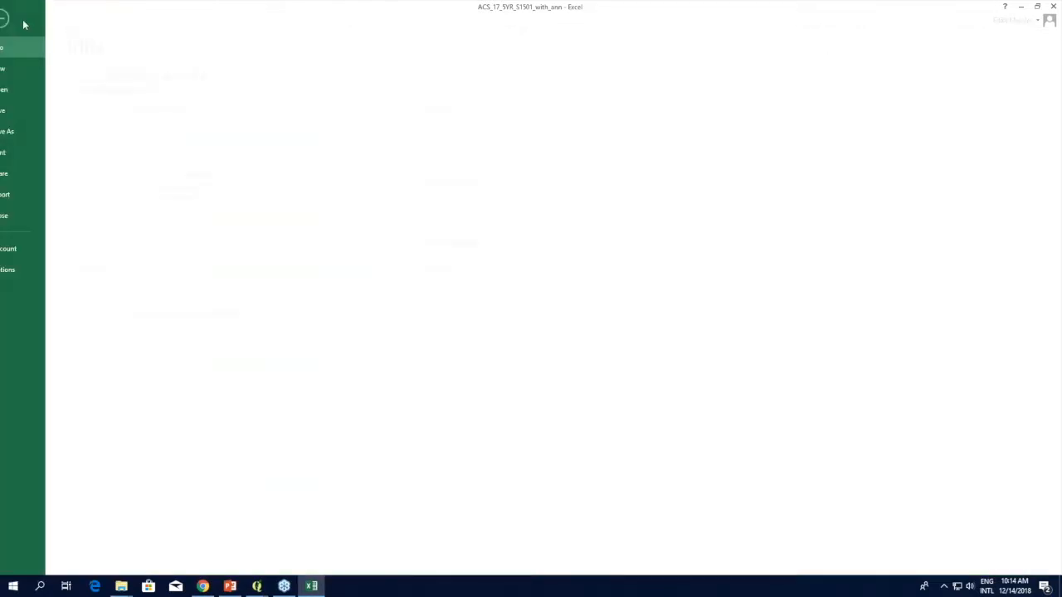
{"action": "left_click", "coordinate": [27, 134]}
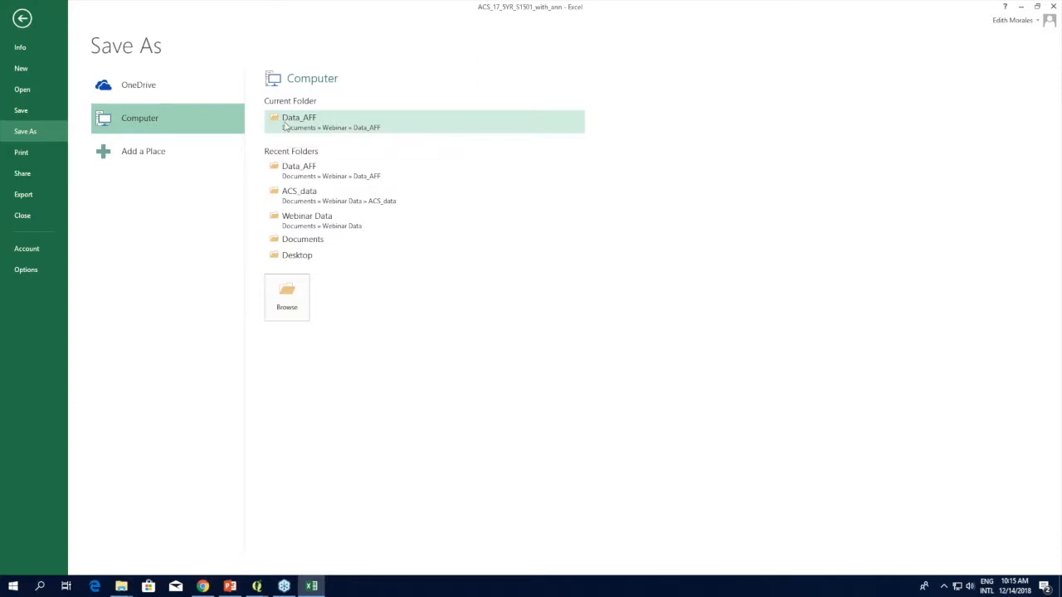
{"action": "left_click", "coordinate": [284, 121]}
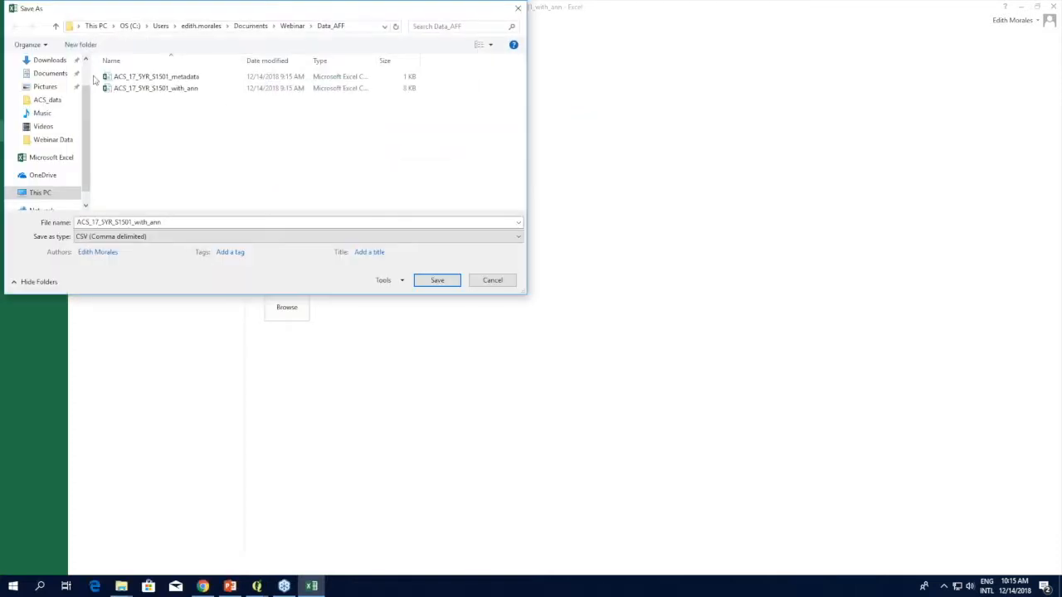
{"action": "double_click", "coordinate": [172, 221]}
{"action": "key", "text": "BackSpace"}
{"action": "type", "text": "Educac"}
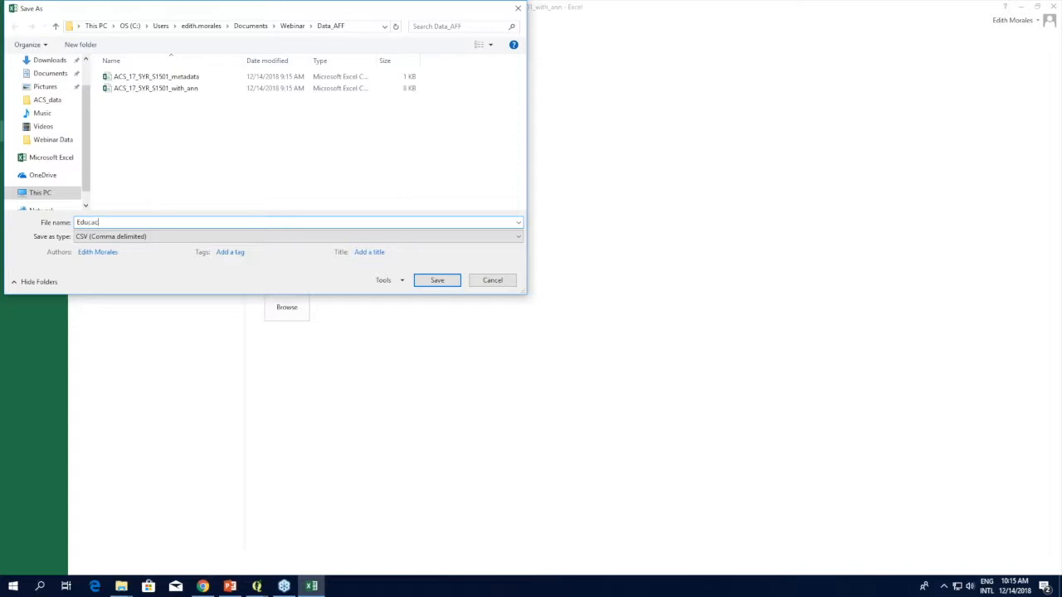
{"action": "type", "text": "ion25plu"}
{"action": "left_click", "coordinate": [264, 237]}
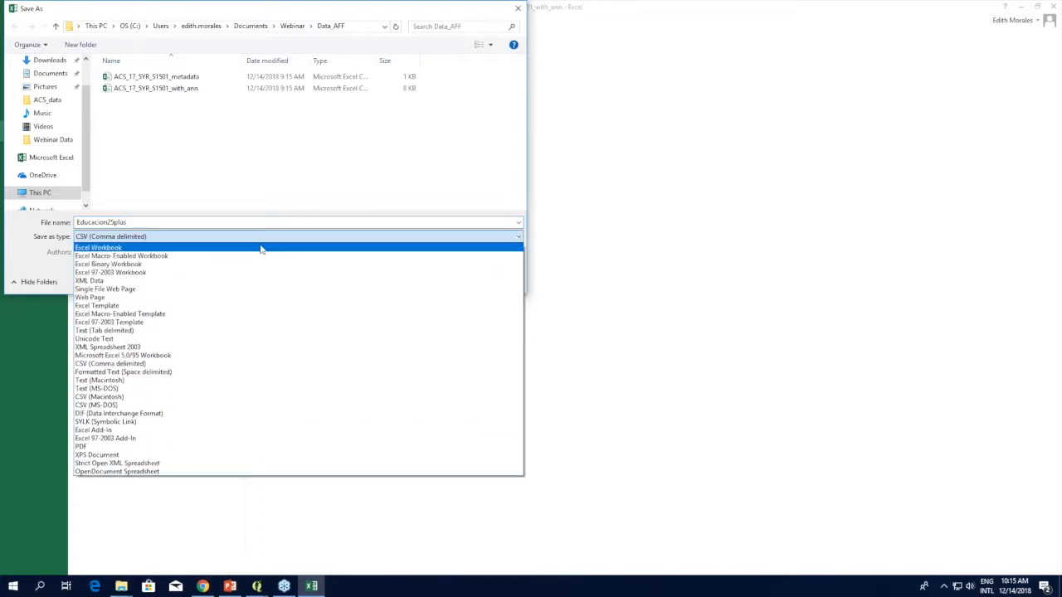
{"action": "left_click", "coordinate": [260, 248]}
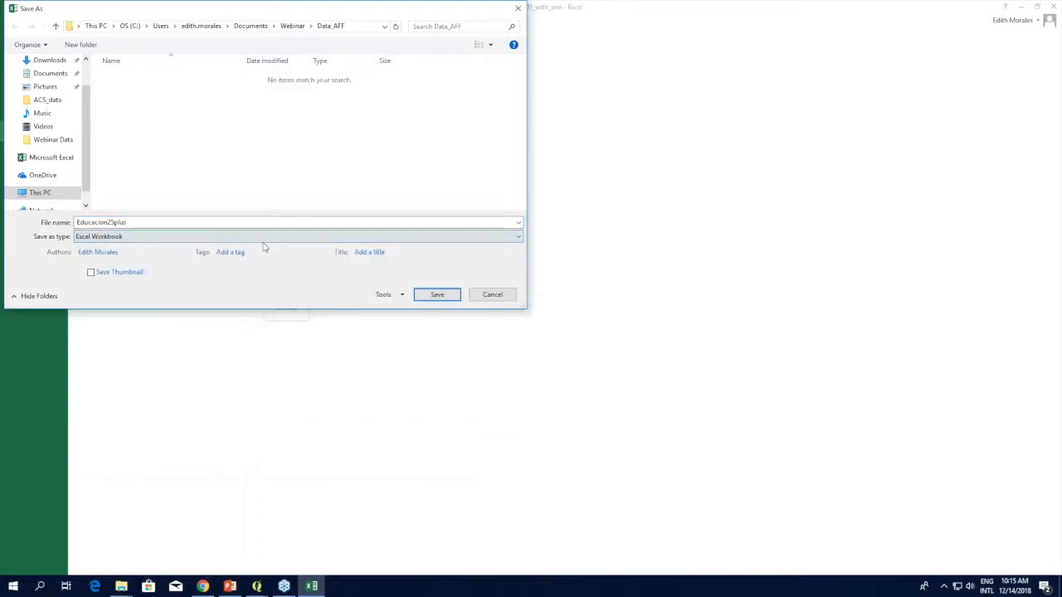
{"action": "left_click", "coordinate": [445, 297]}
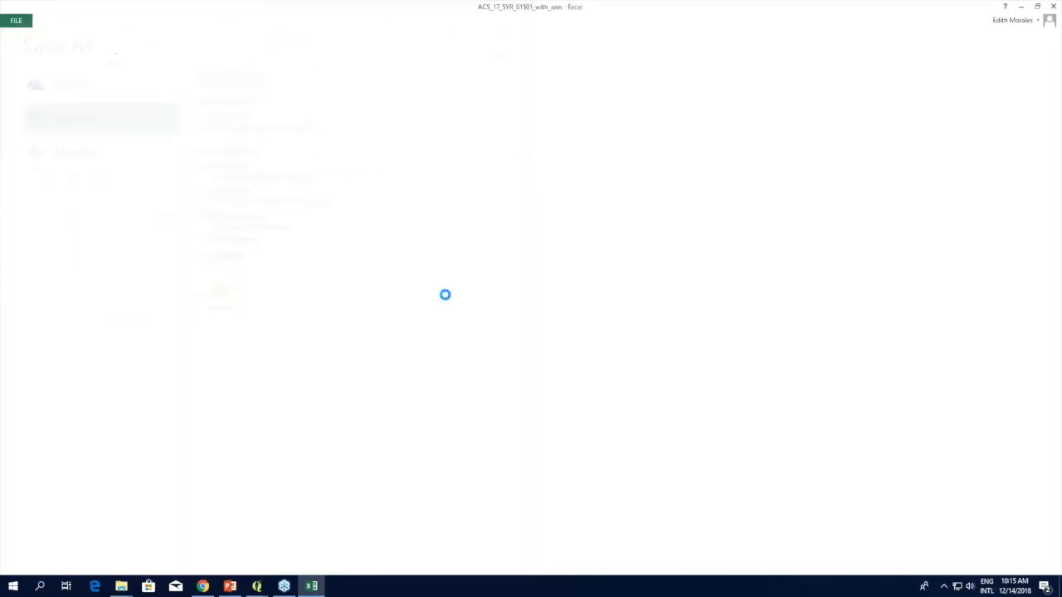
{"action": "left_click", "coordinate": [1053, 7]}
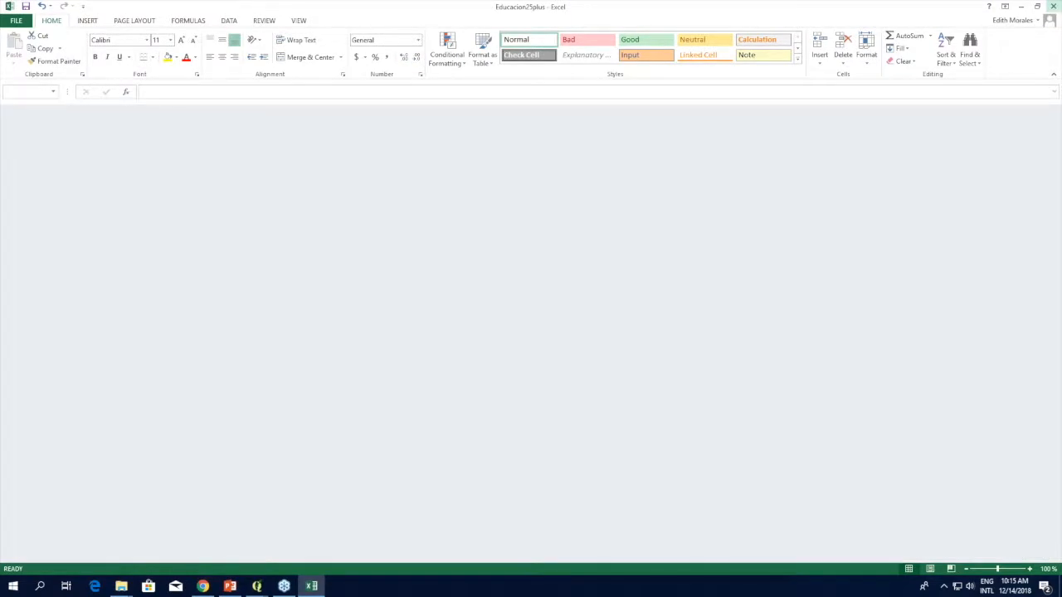
{"action": "left_click", "coordinate": [1052, 6]}
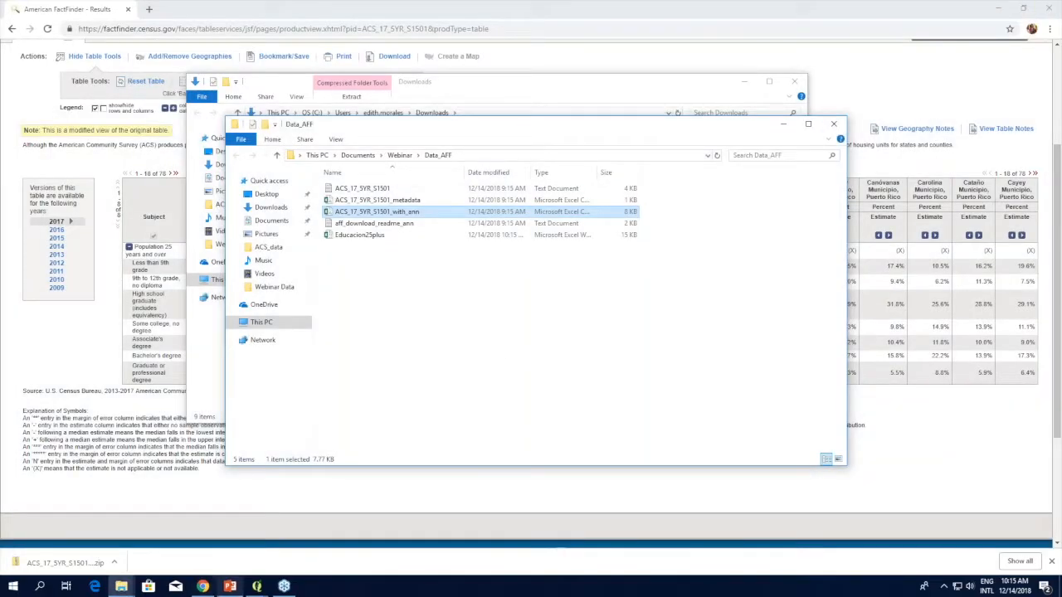
Switch to the PowerPoint presentation and start the slide show from slide 11, "¿Qué es GIS?"
{"action": "left_click", "coordinate": [224, 587]}
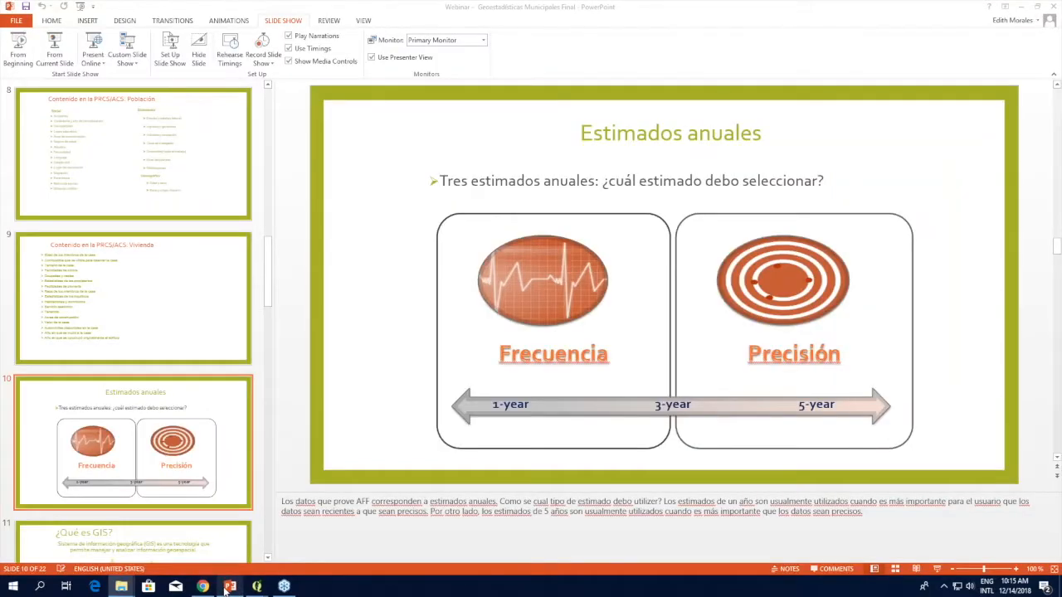
{"action": "left_click", "coordinate": [197, 554]}
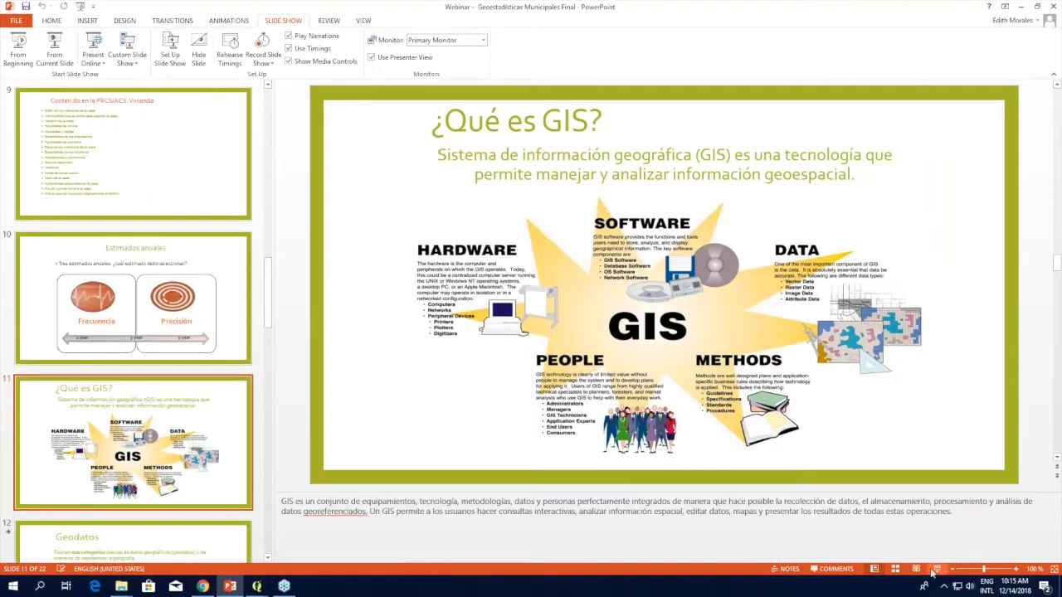
{"action": "left_click", "coordinate": [935, 569]}
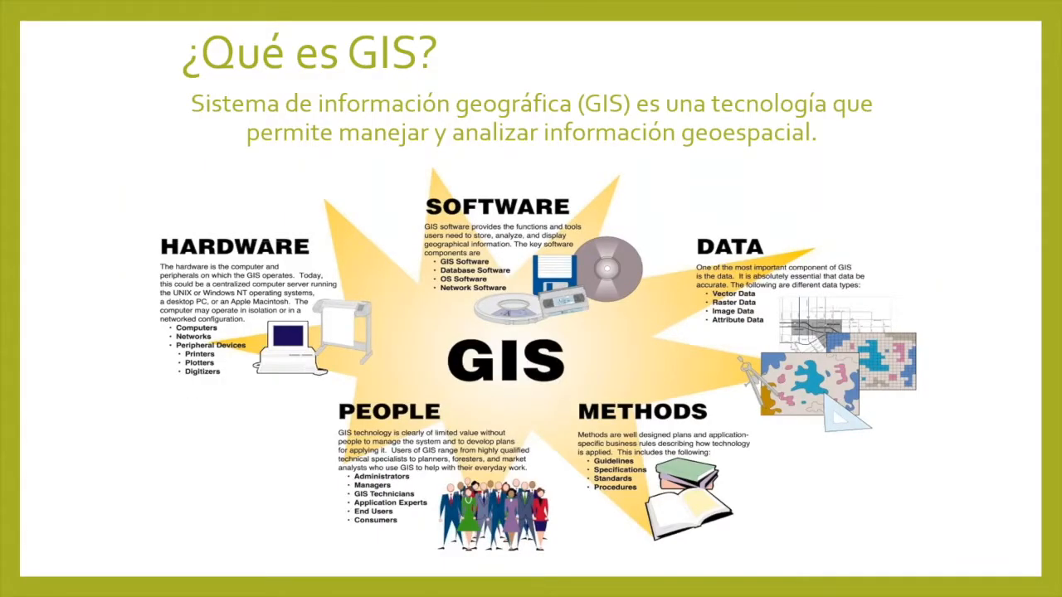
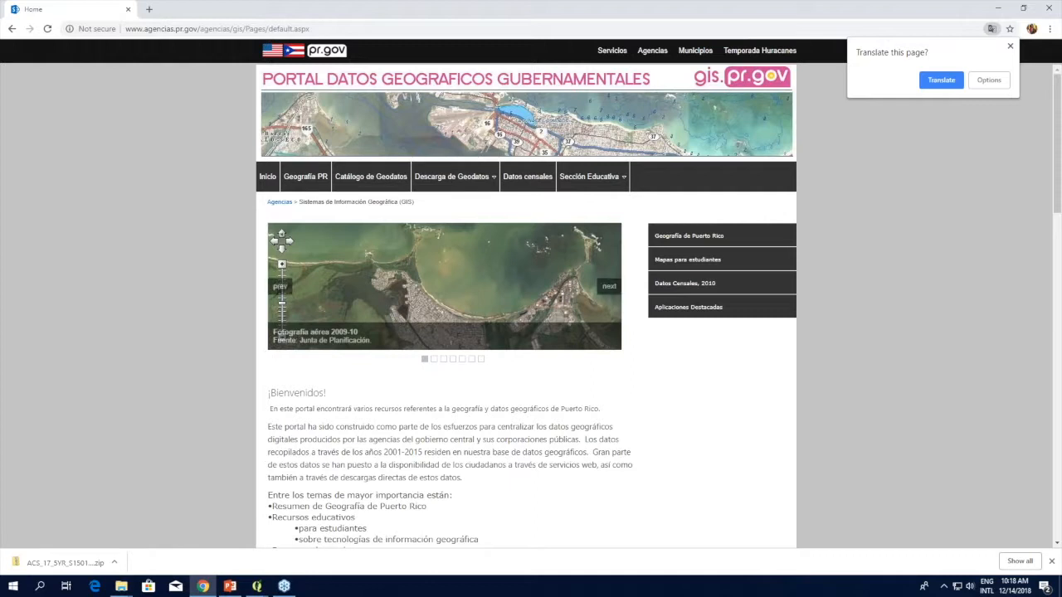
Download the October 2015 Municipios geodata from the portal's Límites legales page and show the zip file in its folder
{"action": "left_click", "coordinate": [1009, 47]}
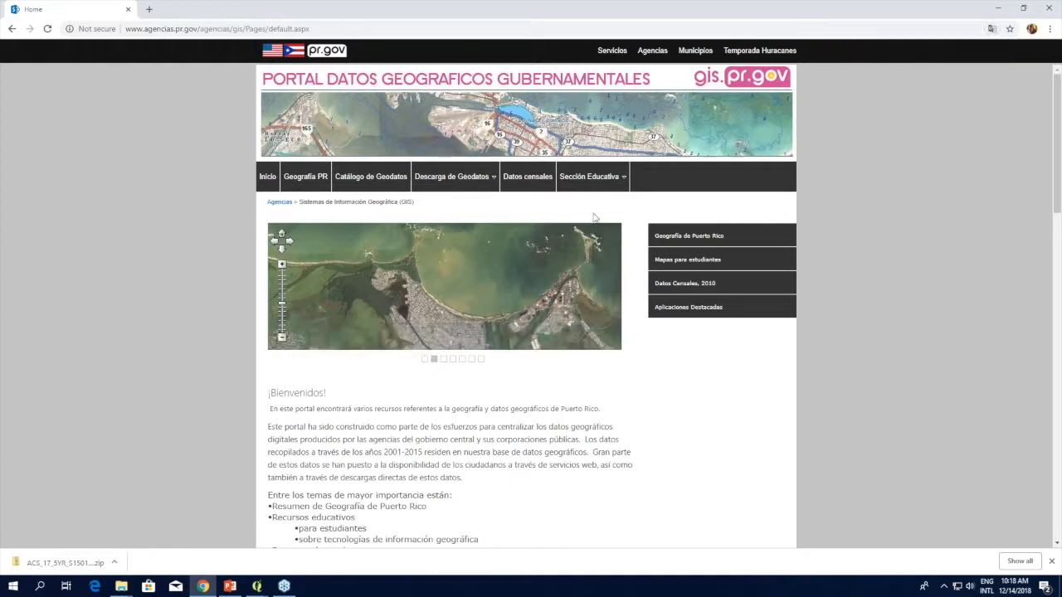
{"action": "mouse_move", "coordinate": [444, 177]}
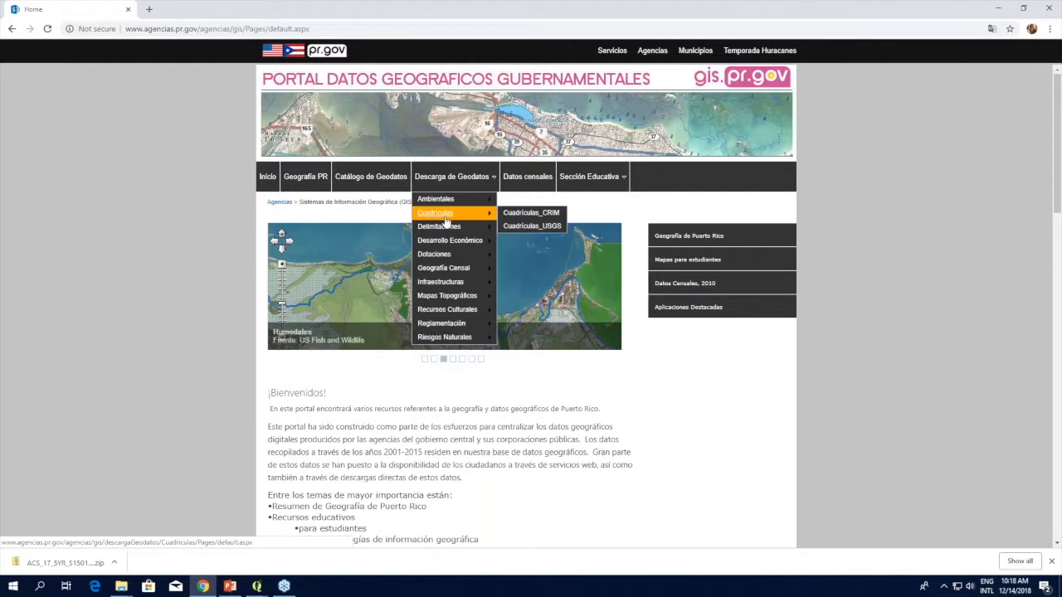
{"action": "mouse_move", "coordinate": [441, 228]}
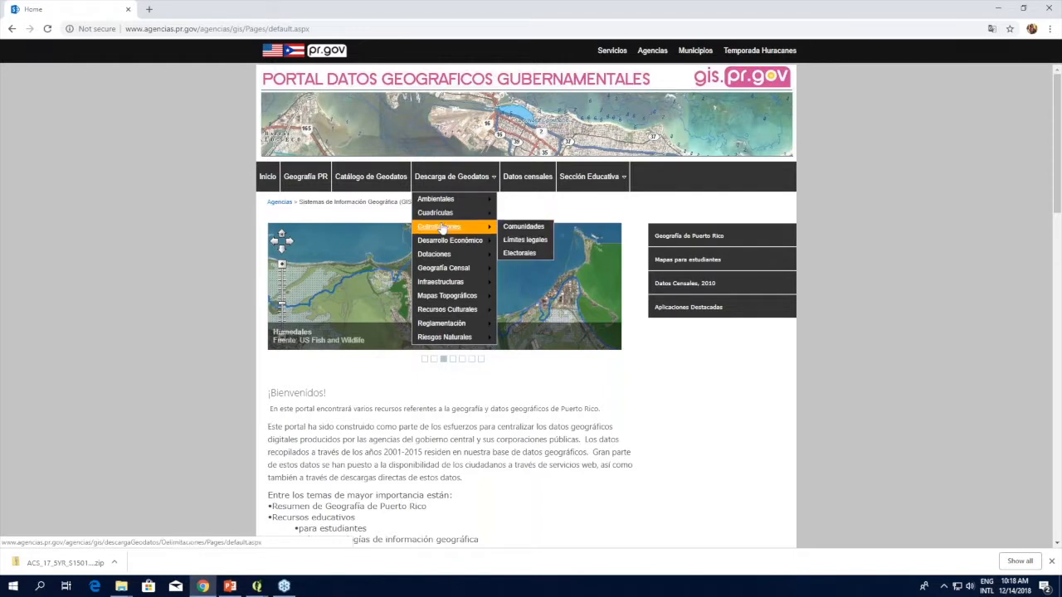
{"action": "left_click", "coordinate": [529, 243]}
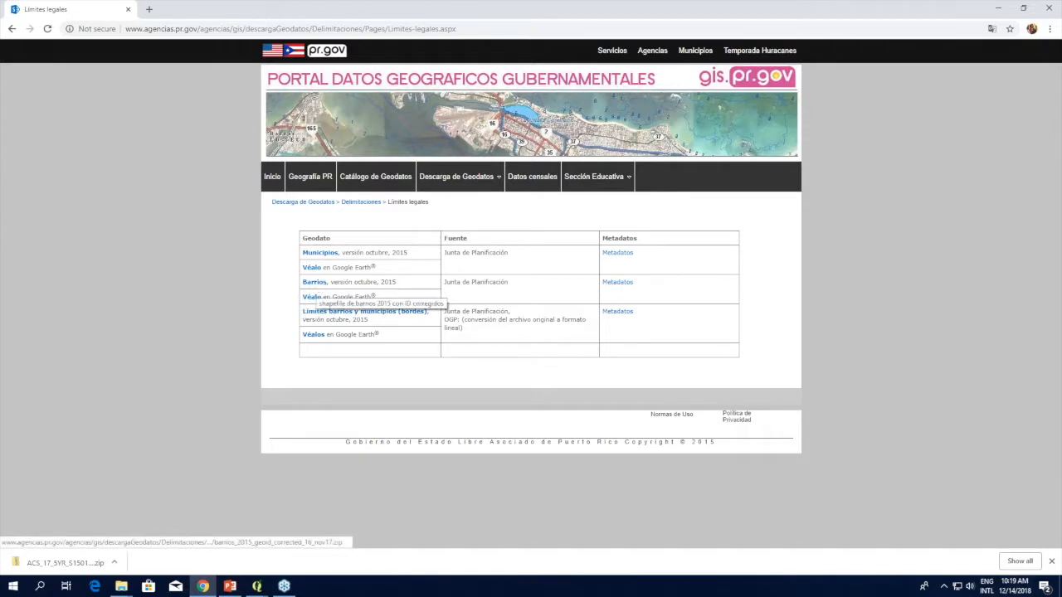
{"action": "left_click", "coordinate": [329, 259]}
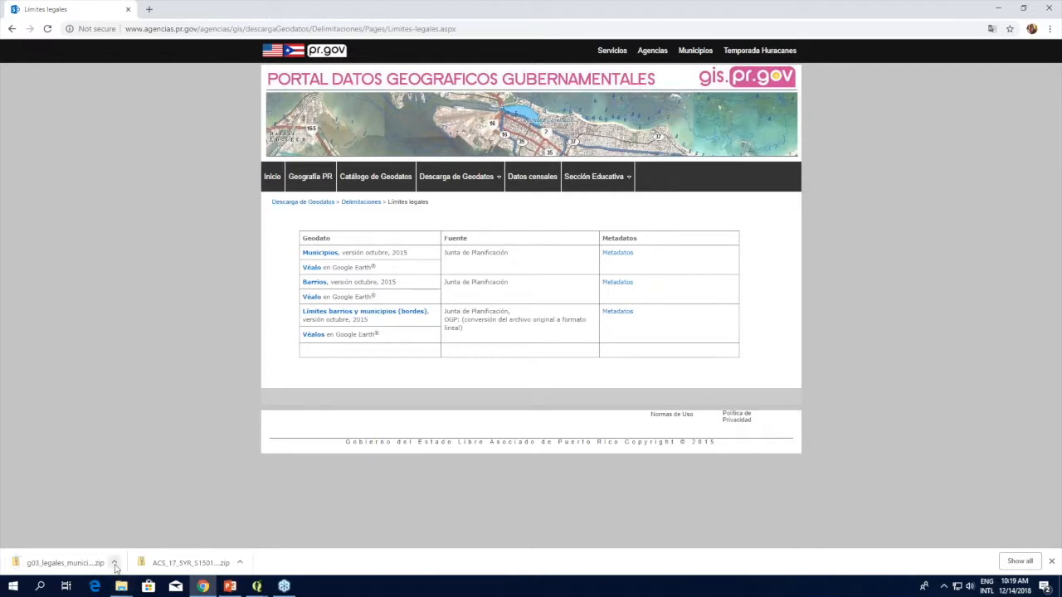
{"action": "left_click", "coordinate": [116, 563]}
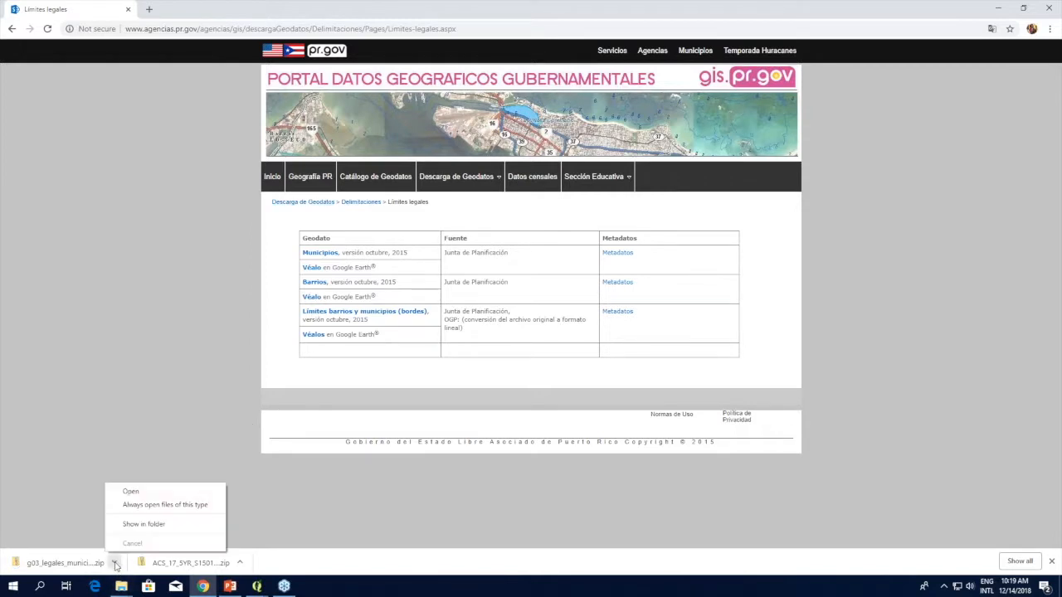
{"action": "left_click", "coordinate": [142, 526]}
Extract the downloaded municipios zip file into a new folder named Municipios inside Documents > Webinar
{"action": "right_click", "coordinate": [321, 254]}
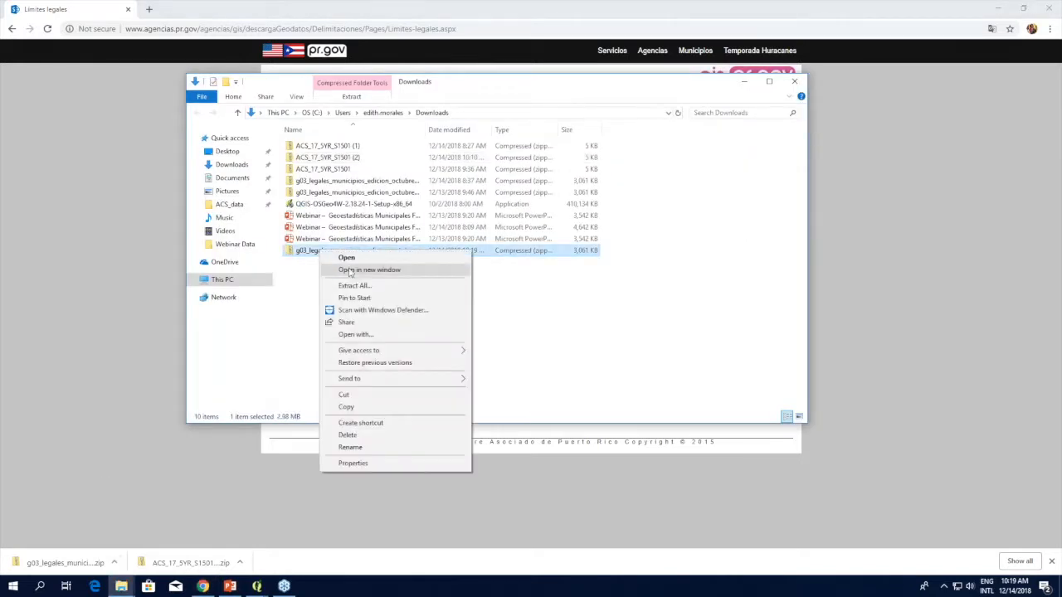
{"action": "left_click", "coordinate": [352, 286]}
{"action": "left_click", "coordinate": [648, 248]}
{"action": "left_click", "coordinate": [538, 209]}
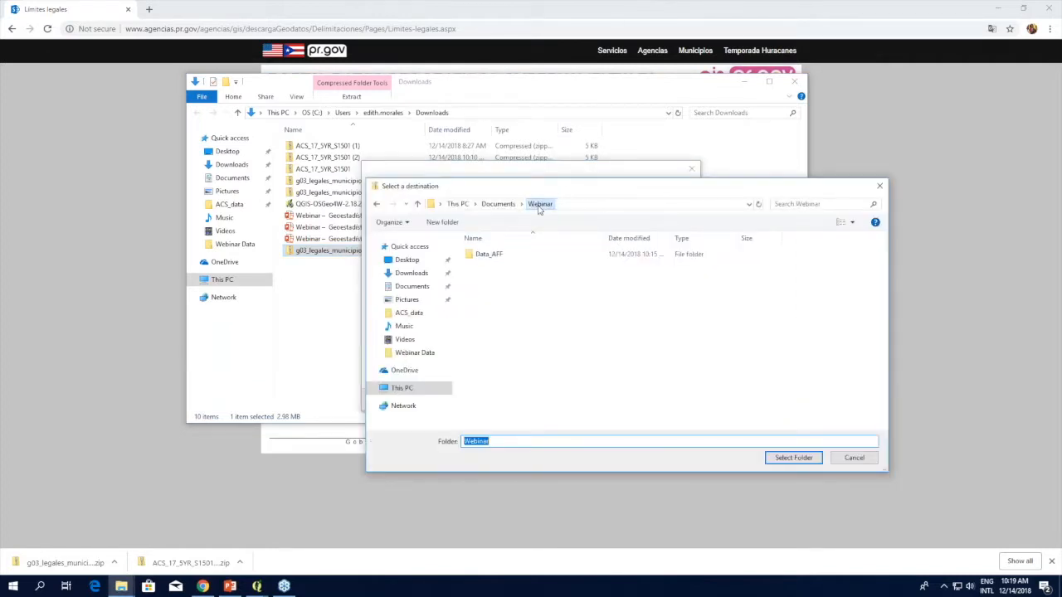
{"action": "left_click", "coordinate": [442, 223]}
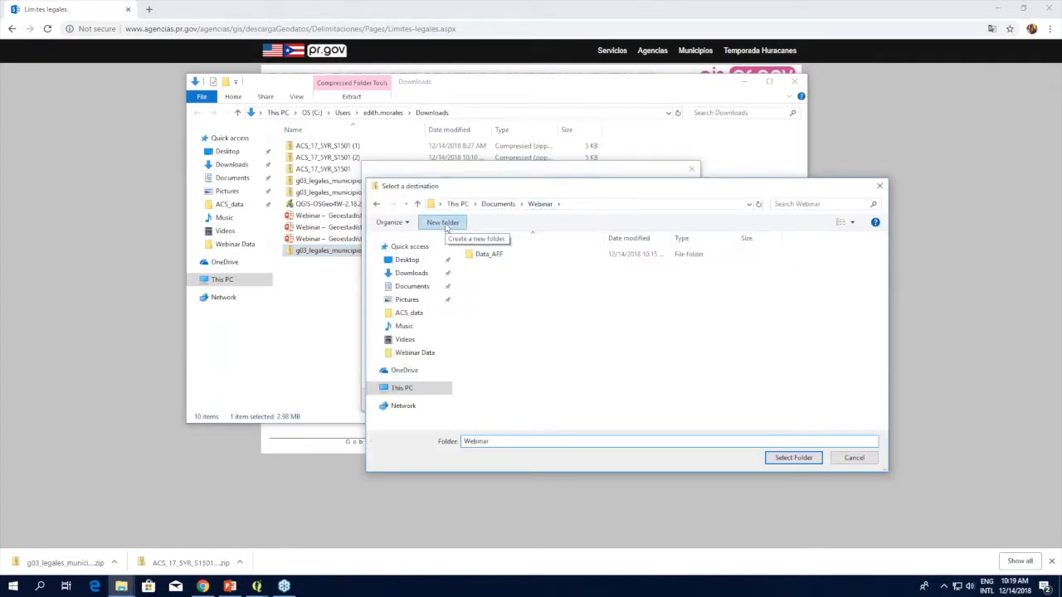
{"action": "type", "text": "Munic"}
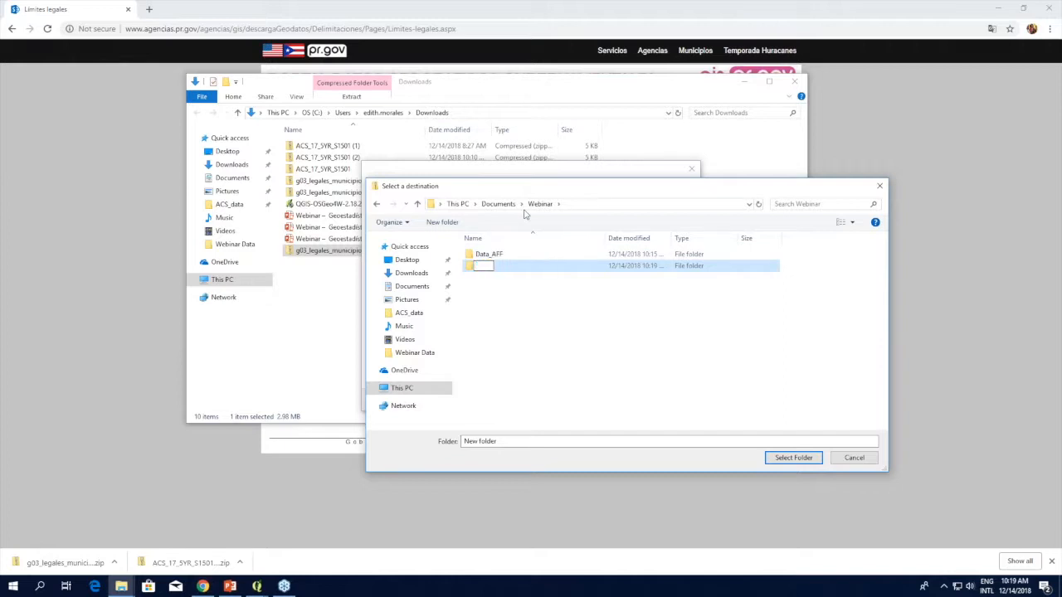
{"action": "type", "text": "ipios"}
{"action": "left_click", "coordinate": [542, 266]}
{"action": "left_click", "coordinate": [793, 458]}
{"action": "left_click", "coordinate": [628, 399]}
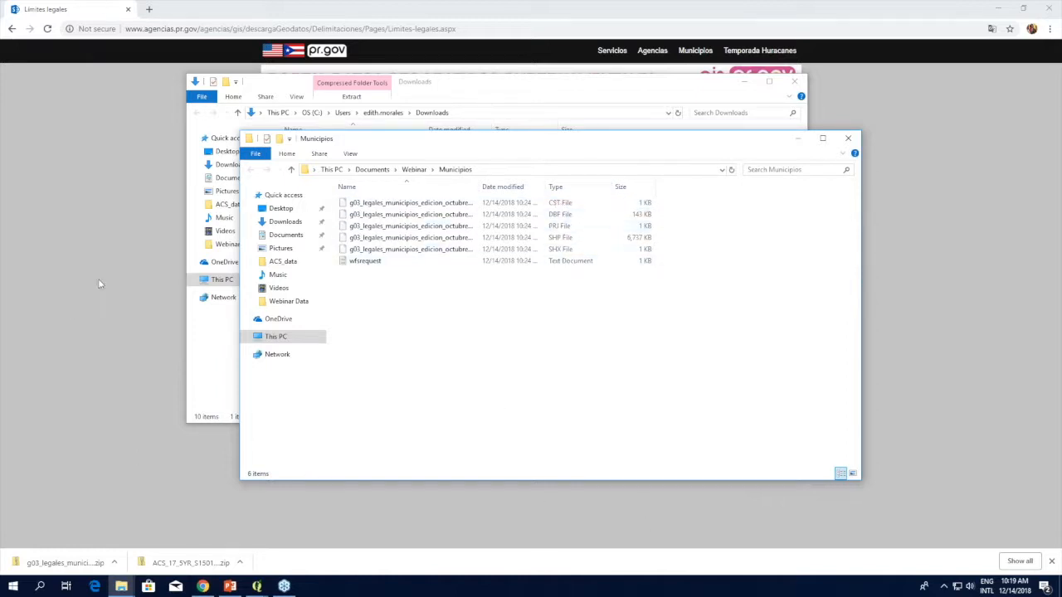
{"action": "left_click", "coordinate": [880, 115]}
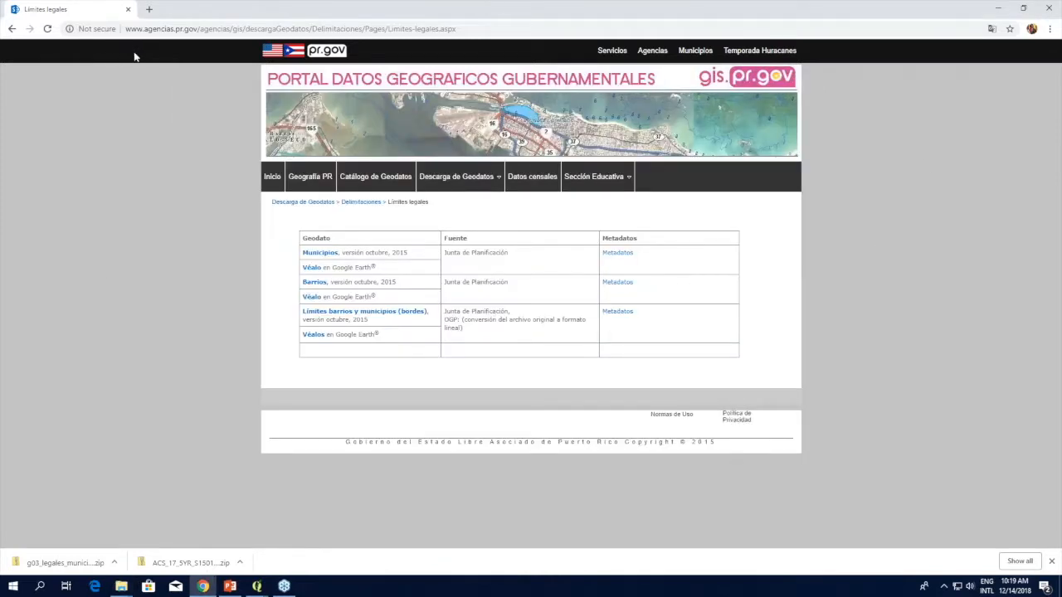
Open the QGIS project website at qgis.org in the browser
{"action": "left_click", "coordinate": [194, 30]}
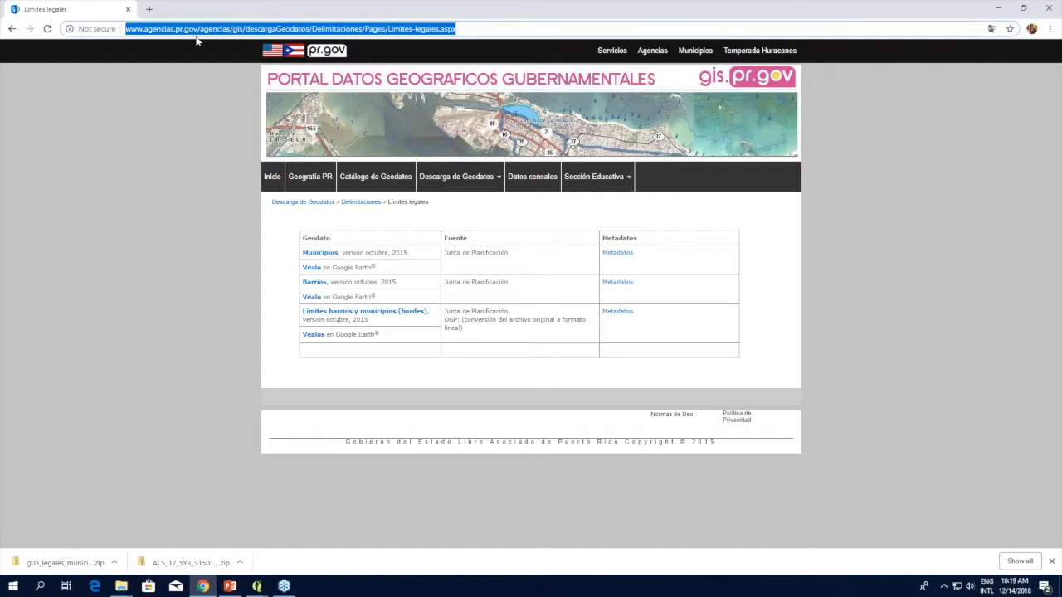
{"action": "type", "text": "qgis.or"}
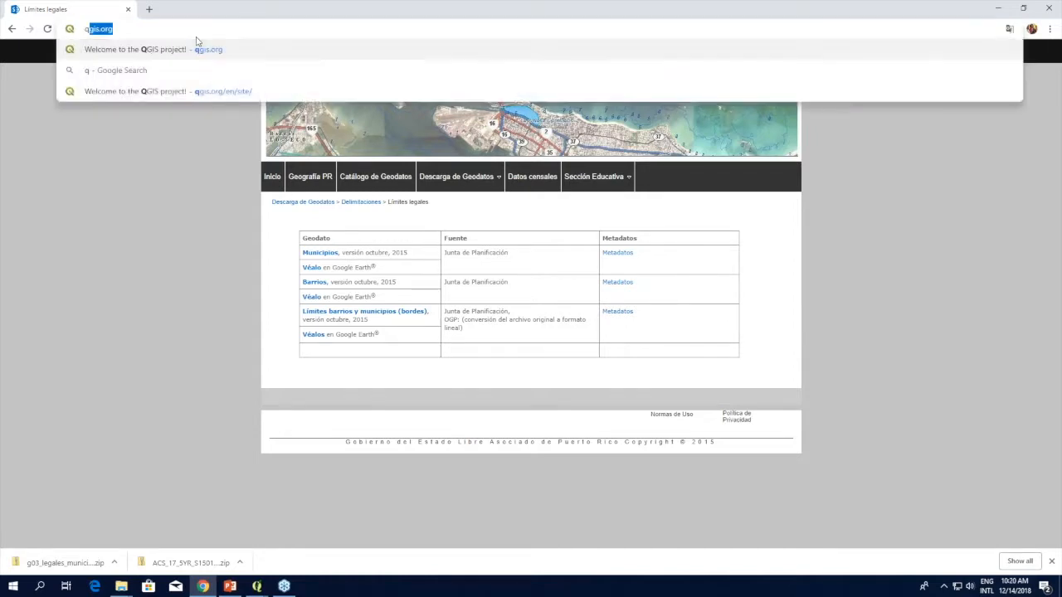
{"action": "type", "text": "g"}
{"action": "key", "text": "Return"}
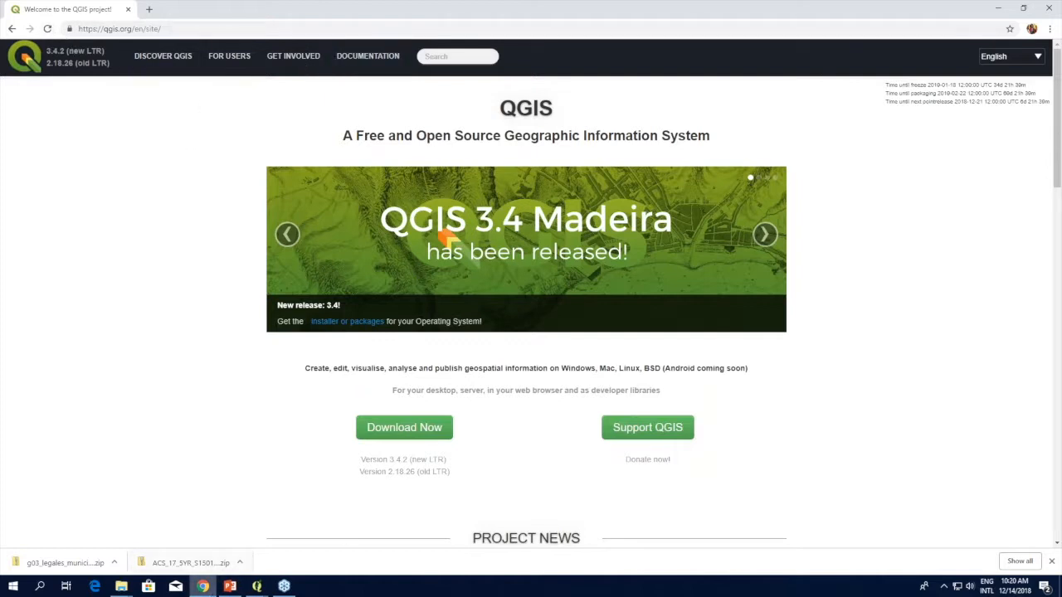
{"action": "left_click", "coordinate": [259, 587]}
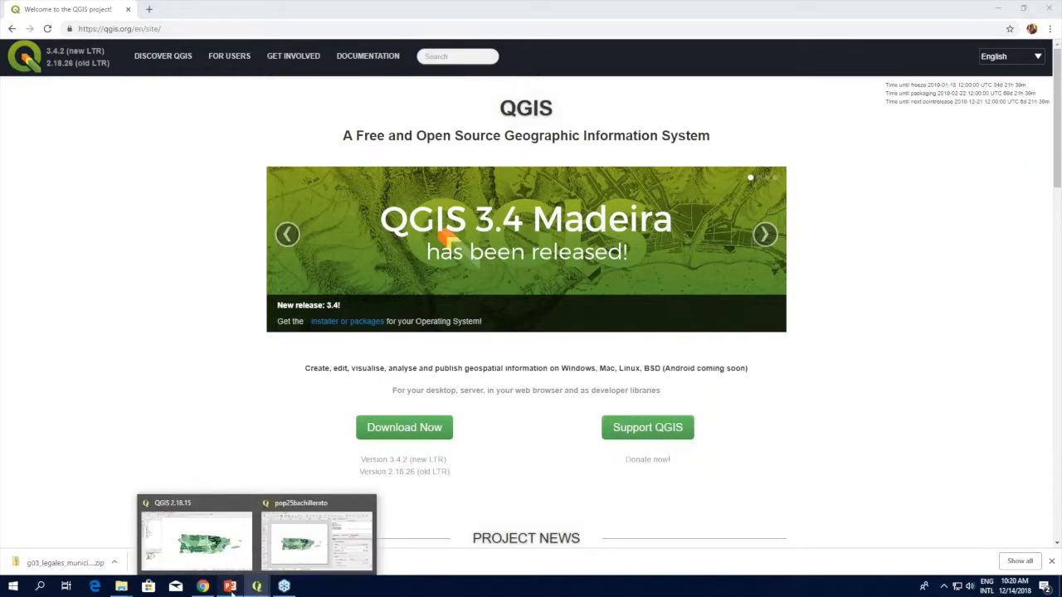
{"action": "left_click", "coordinate": [230, 588]}
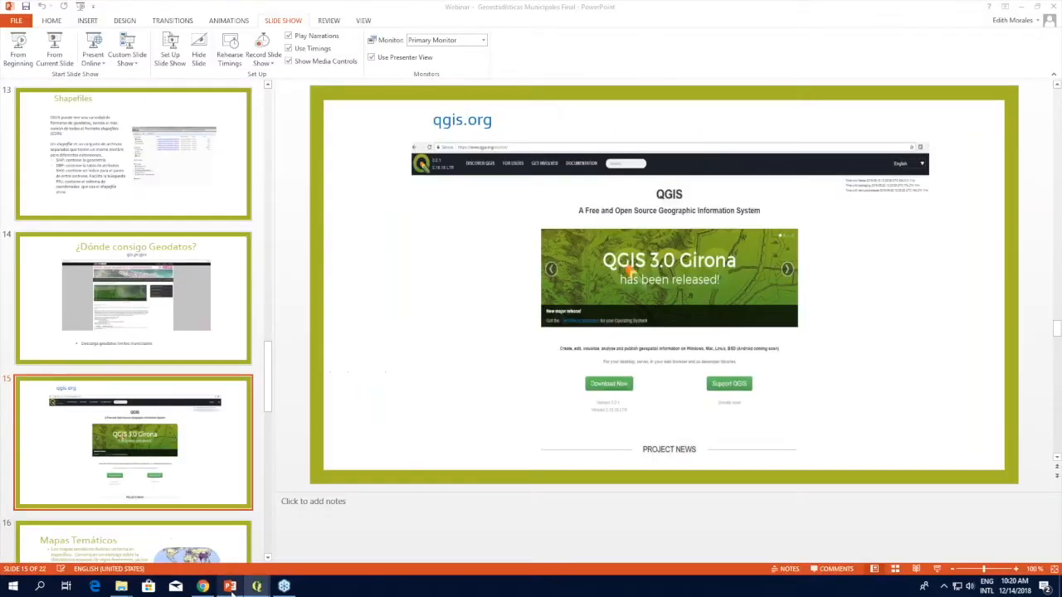
{"action": "left_click", "coordinate": [1021, 7]}
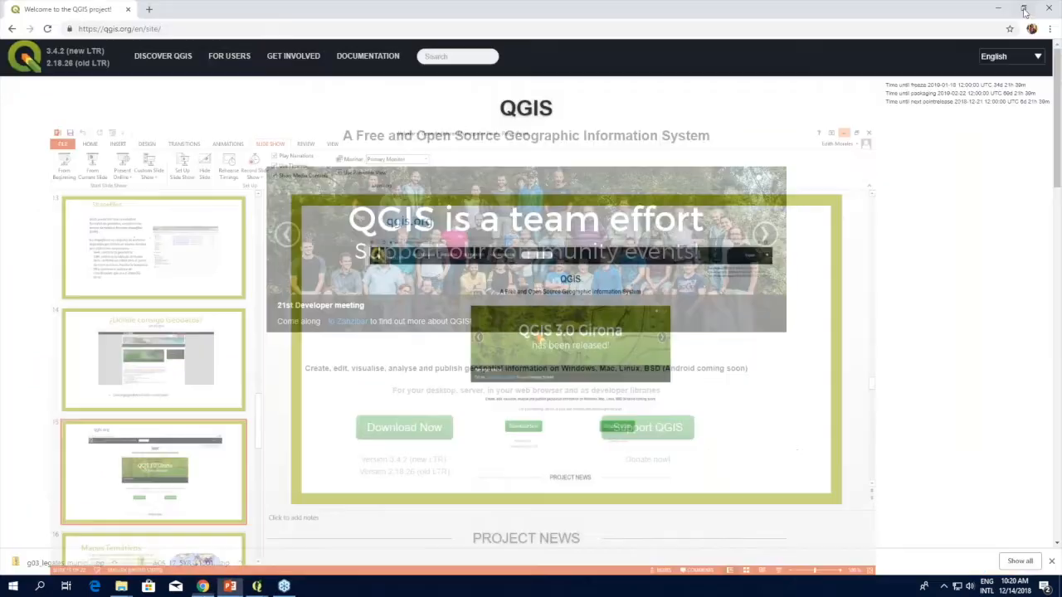
{"action": "mouse_move", "coordinate": [257, 587]}
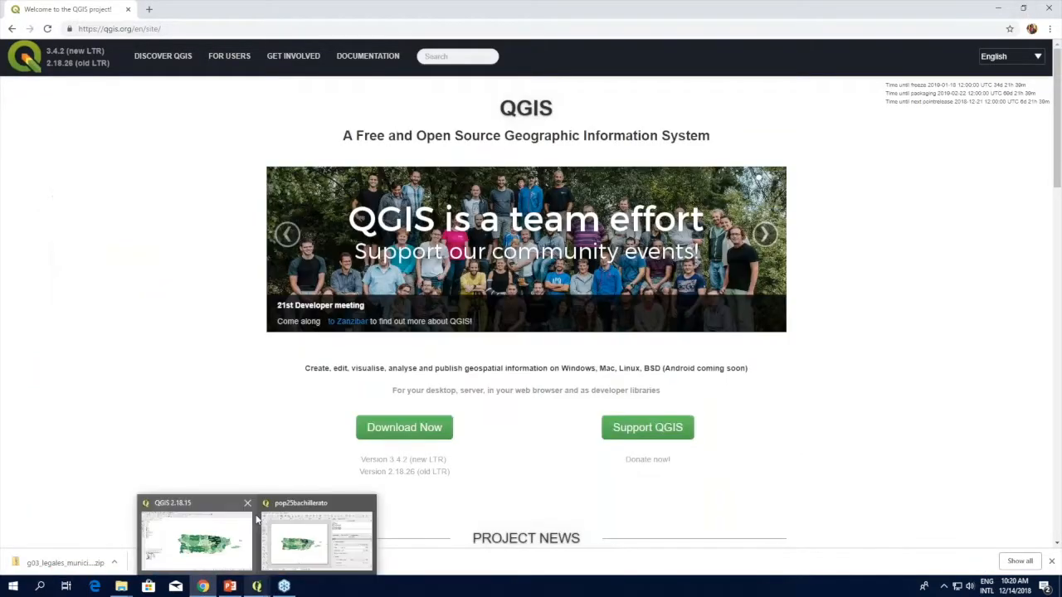
{"action": "mouse_move", "coordinate": [249, 510]}
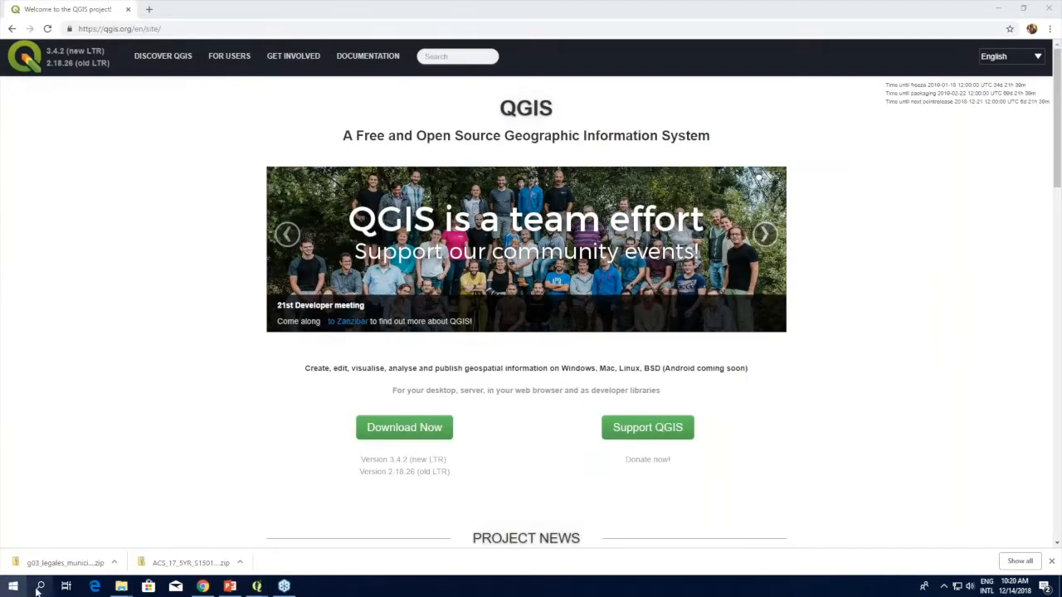
Search Windows for QGIS and launch QGIS Desktop 2.18.15
{"action": "key", "text": "super"}
{"action": "left_click", "coordinate": [39, 586]}
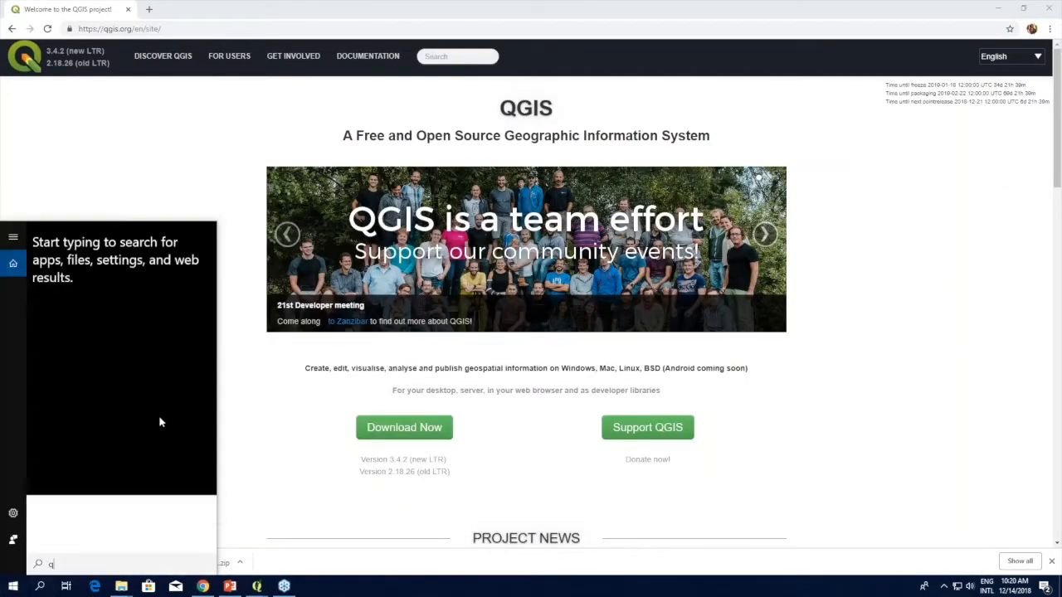
{"action": "type", "text": "qg"}
{"action": "left_click", "coordinate": [120, 284]}
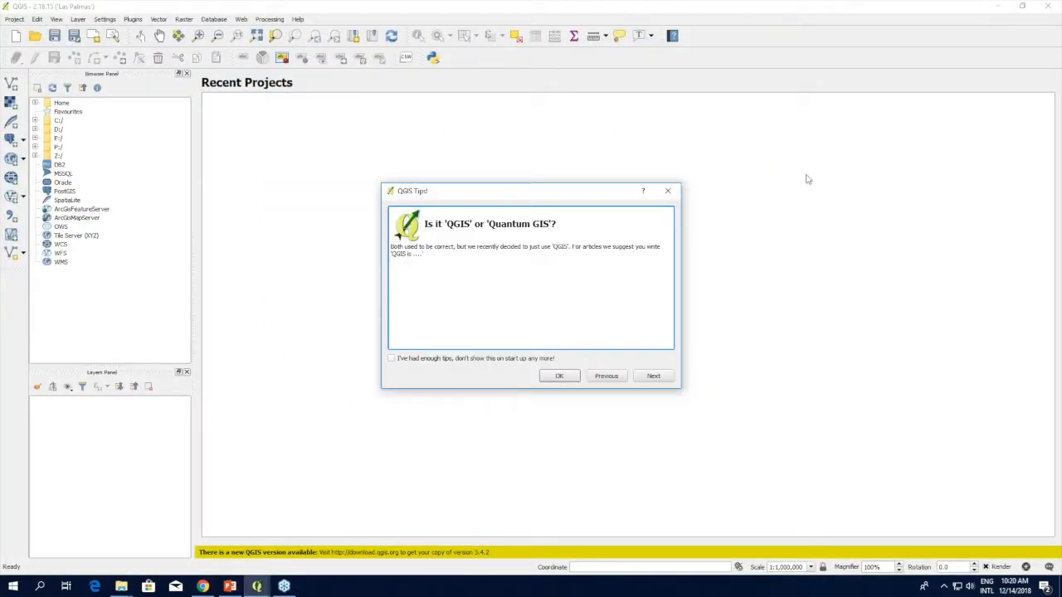
Dismiss the startup tips and add g03_legales_municipios_edicion_octubre2015.shp from Documents > Webinar > Municipios as a vector layer
{"action": "left_click", "coordinate": [668, 192]}
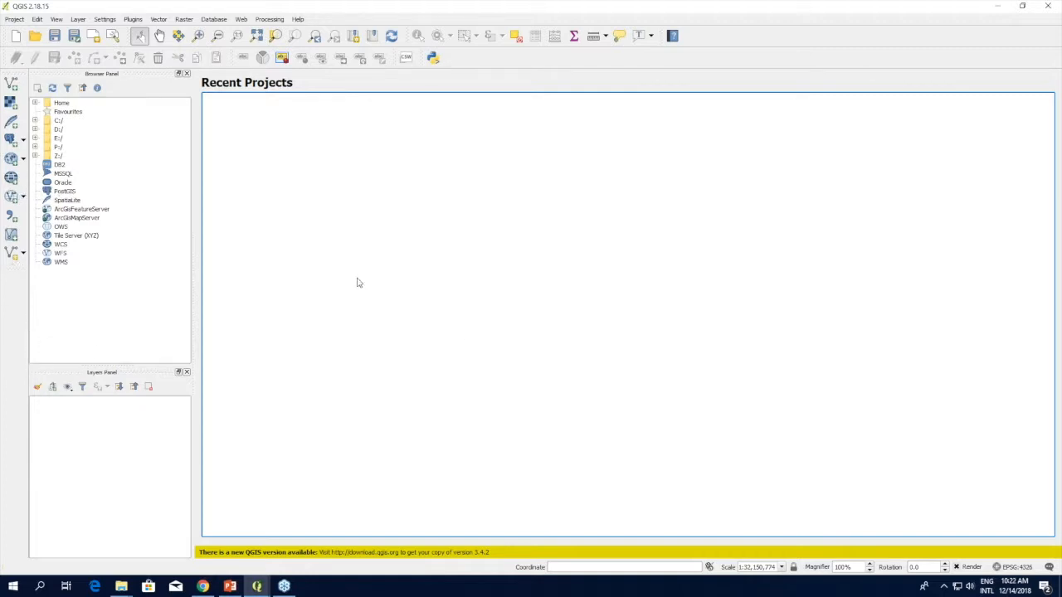
{"action": "left_click", "coordinate": [8, 84]}
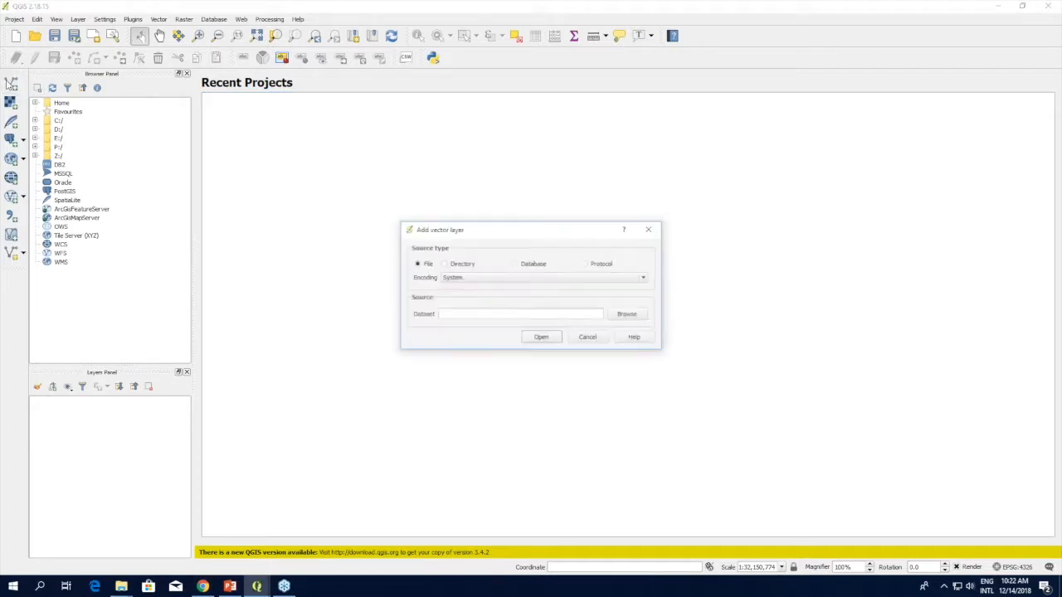
{"action": "left_click", "coordinate": [639, 318]}
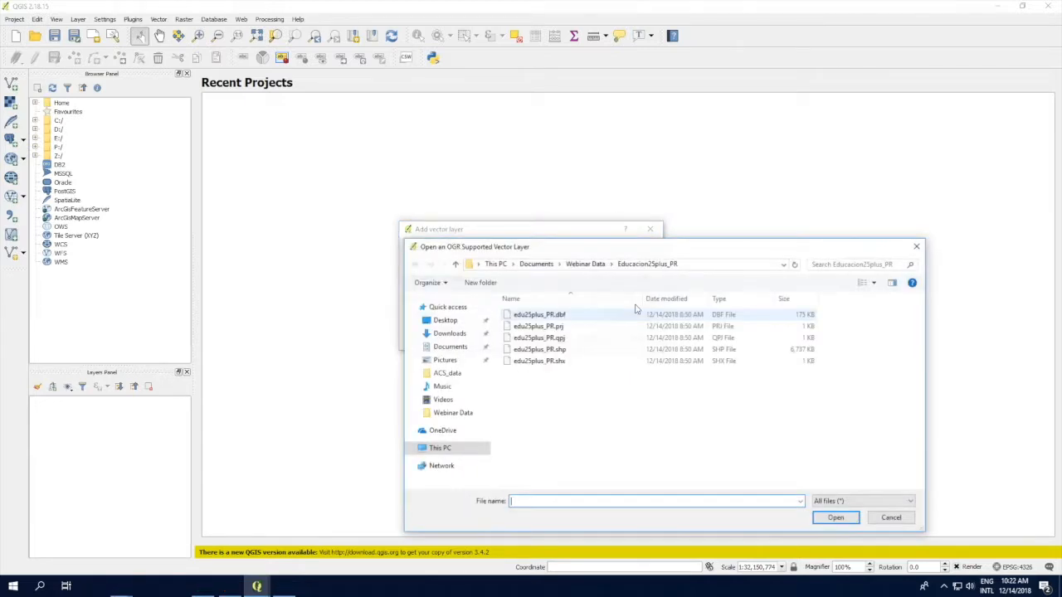
{"action": "left_click", "coordinate": [537, 265]}
{"action": "double_click", "coordinate": [543, 326]}
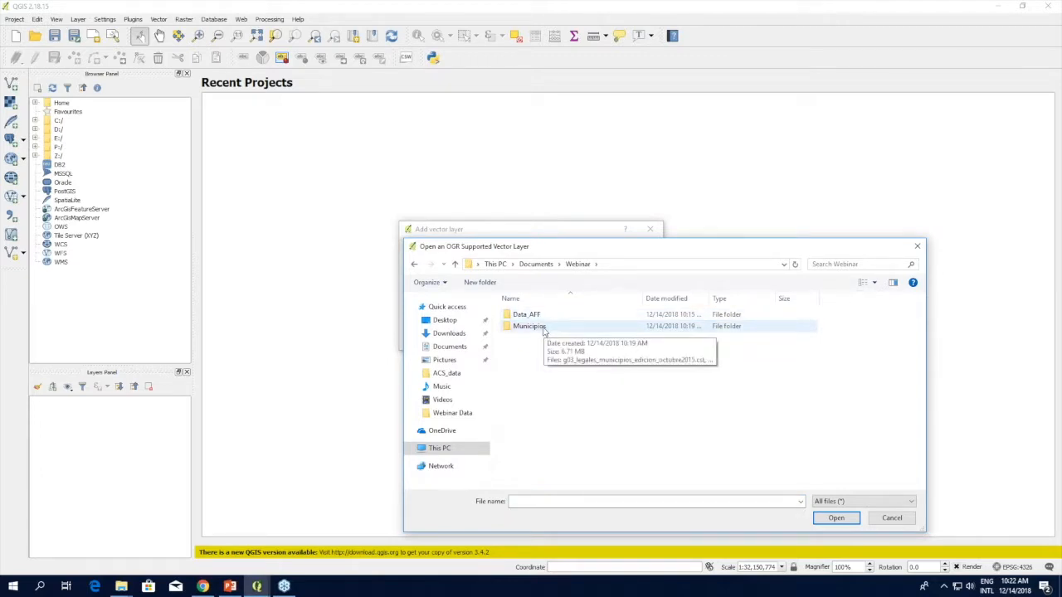
{"action": "left_click", "coordinate": [542, 328]}
{"action": "double_click", "coordinate": [543, 327]}
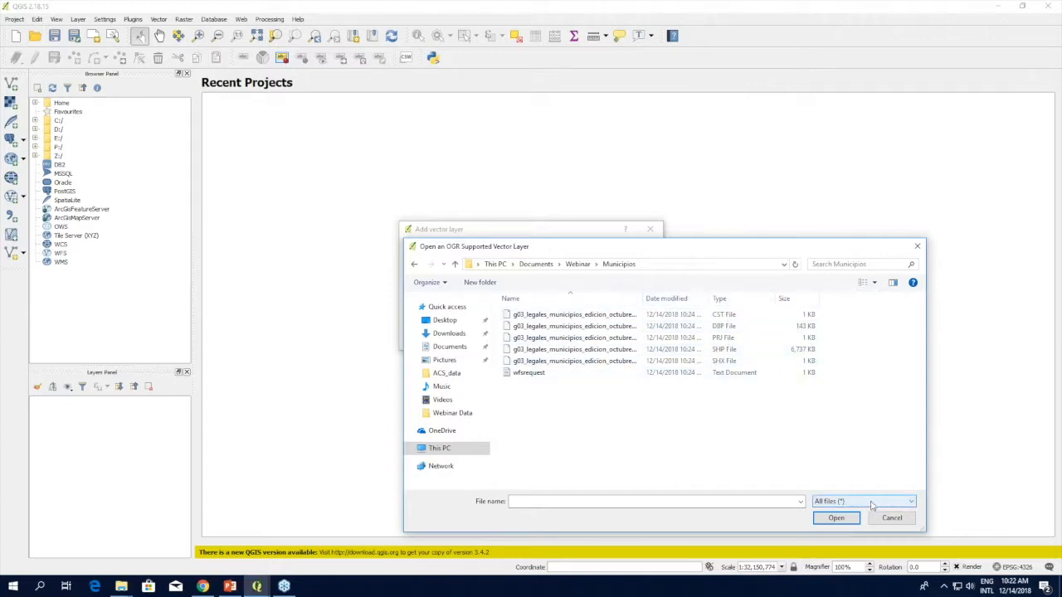
{"action": "left_click", "coordinate": [836, 503]}
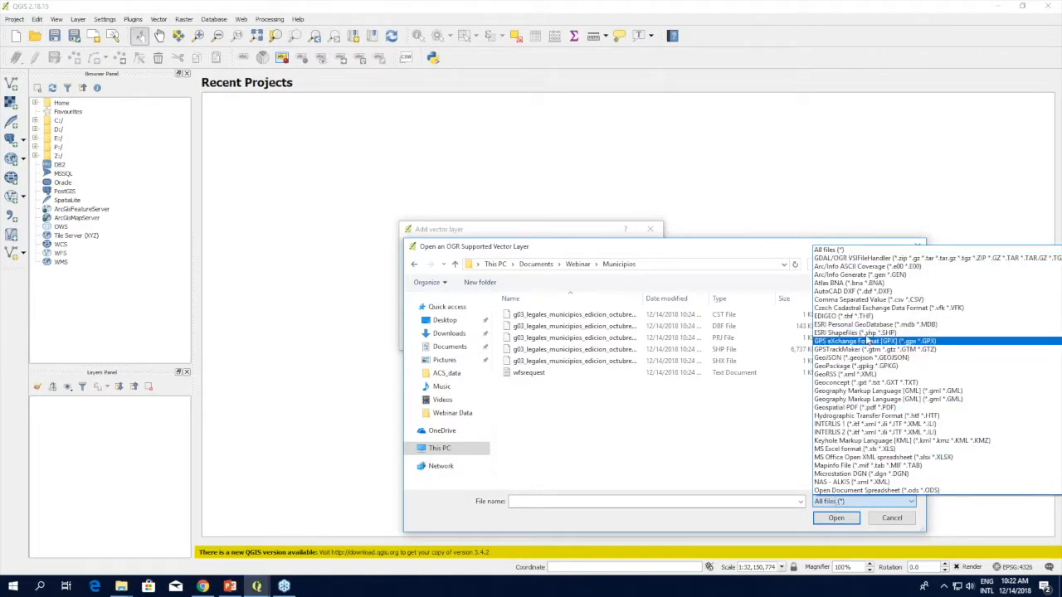
{"action": "left_click", "coordinate": [725, 464]}
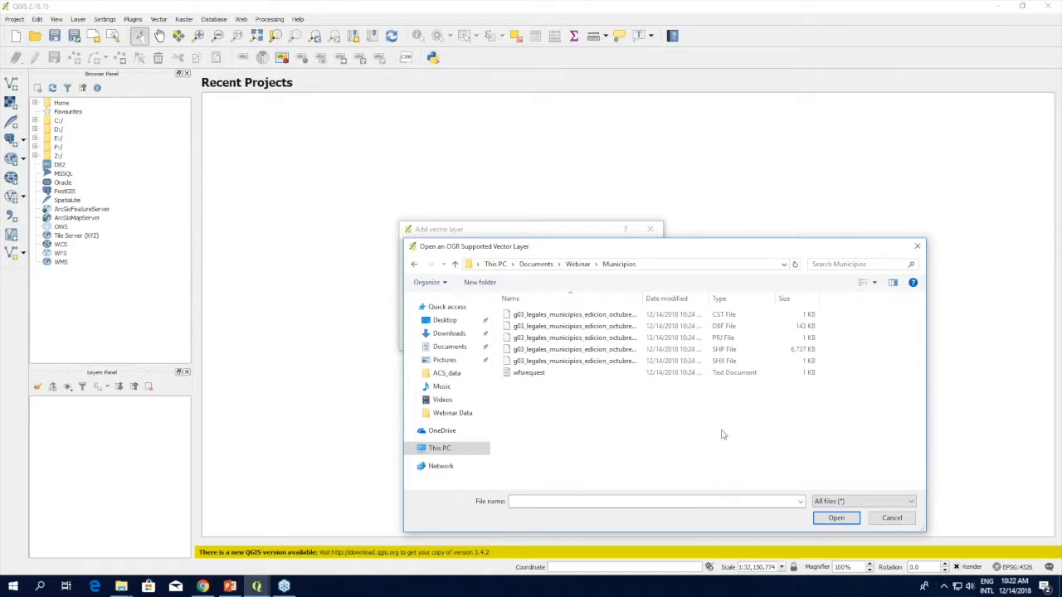
{"action": "left_click", "coordinate": [647, 350]}
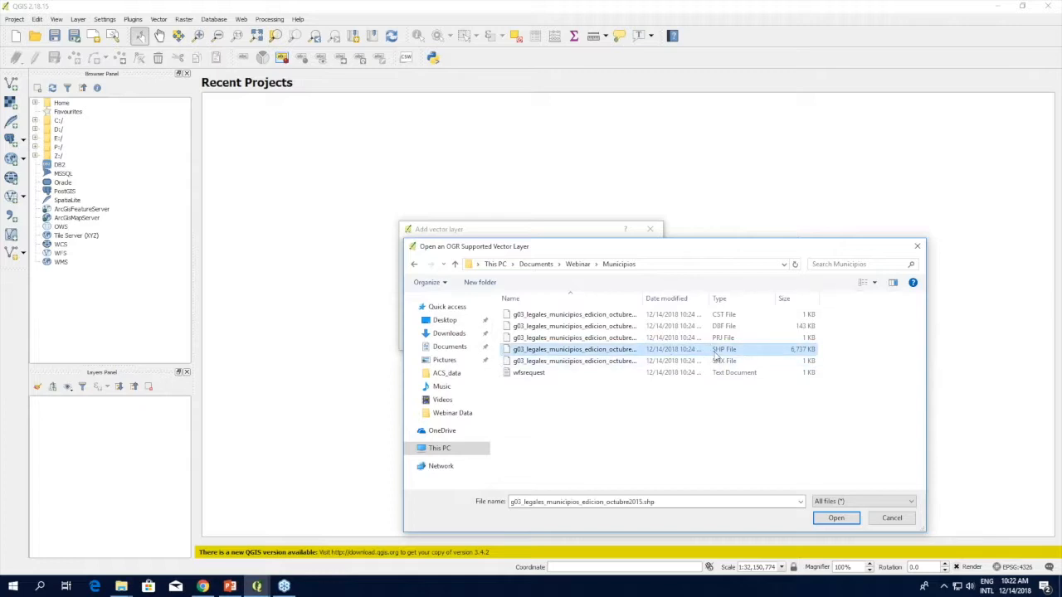
{"action": "double_click", "coordinate": [600, 352]}
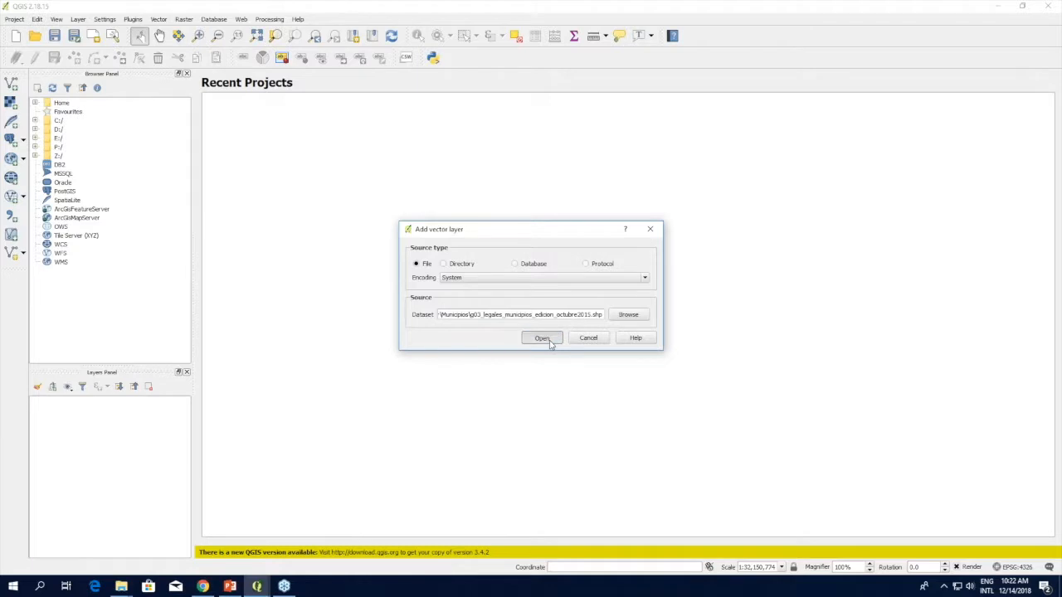
{"action": "left_click", "coordinate": [547, 339]}
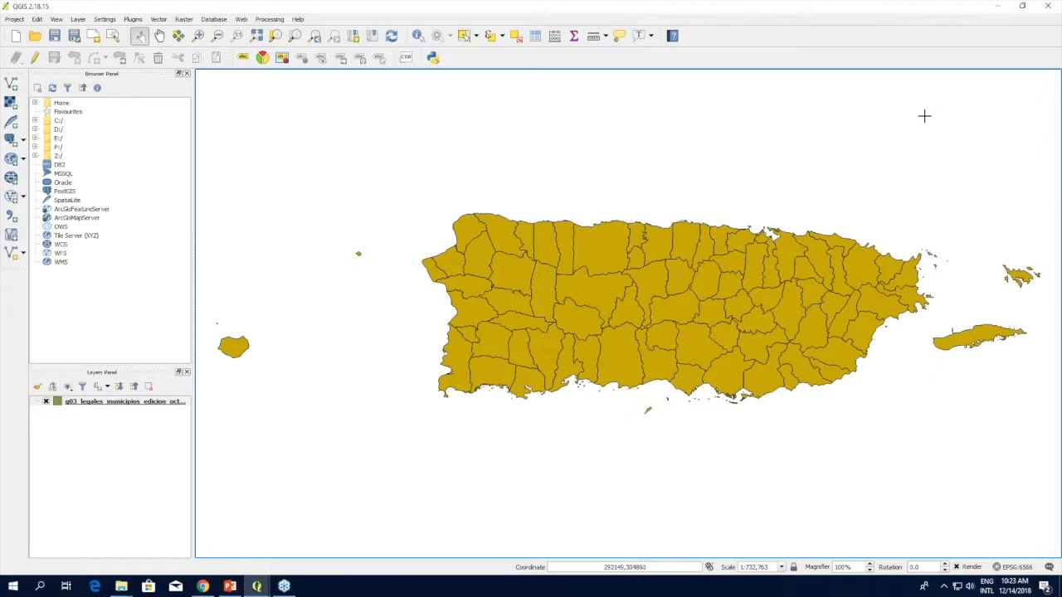
Examine the attribute table of the municipios layer and close it
{"action": "left_click", "coordinate": [115, 403]}
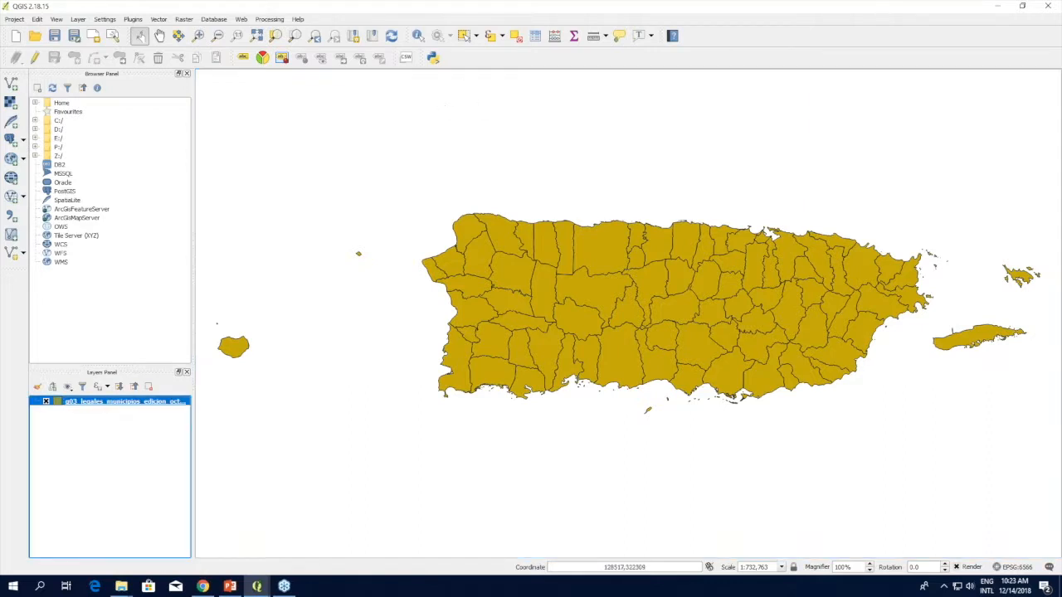
{"action": "left_click", "coordinate": [531, 41]}
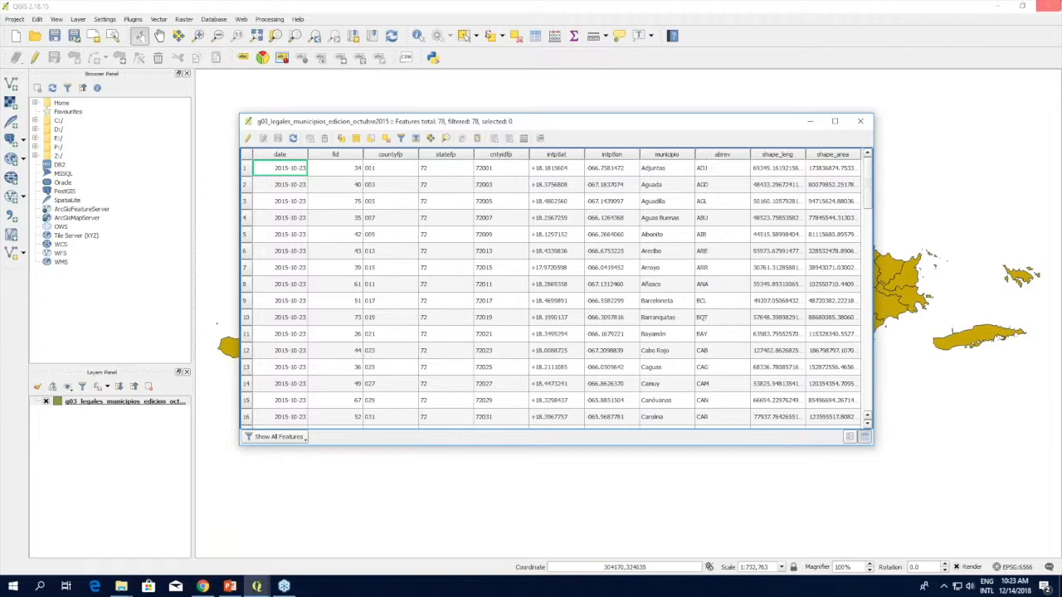
{"action": "left_click", "coordinate": [860, 121]}
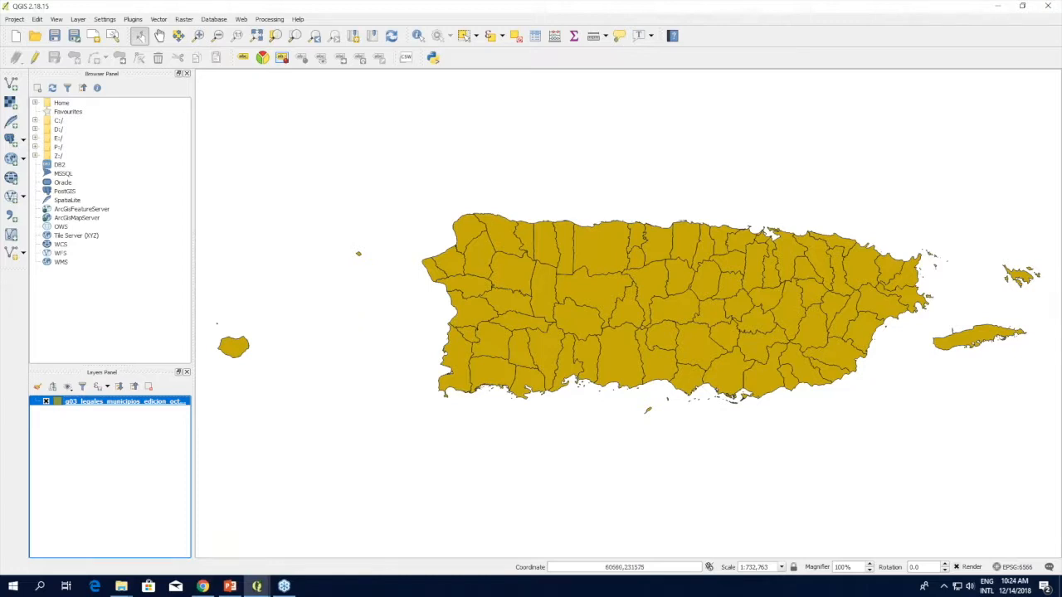
Rename the loaded shapefile layer to Municipios in its properties and apply the change
{"action": "right_click", "coordinate": [111, 404]}
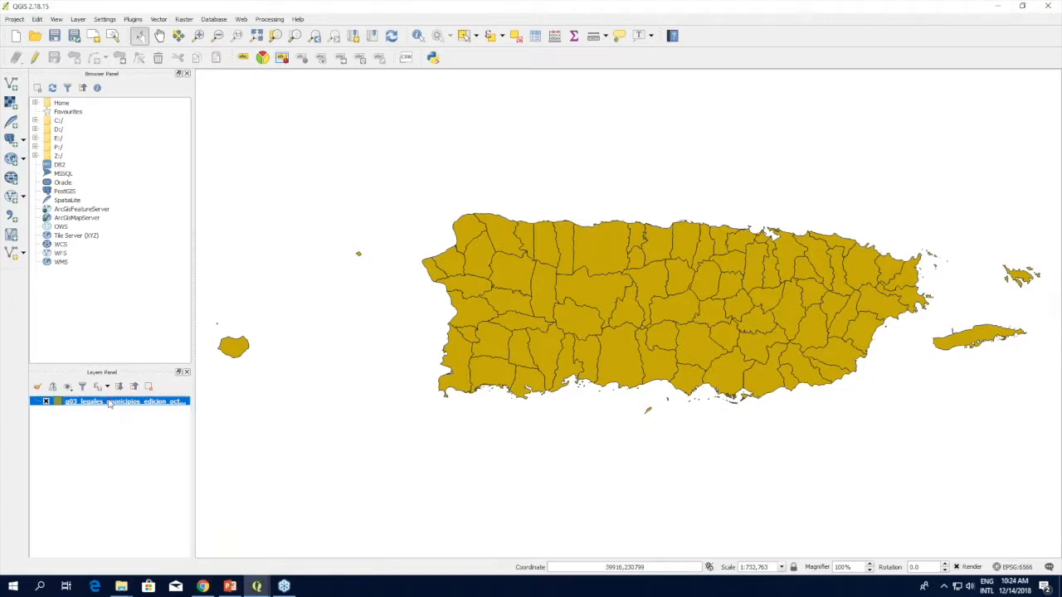
{"action": "double_click", "coordinate": [109, 402]}
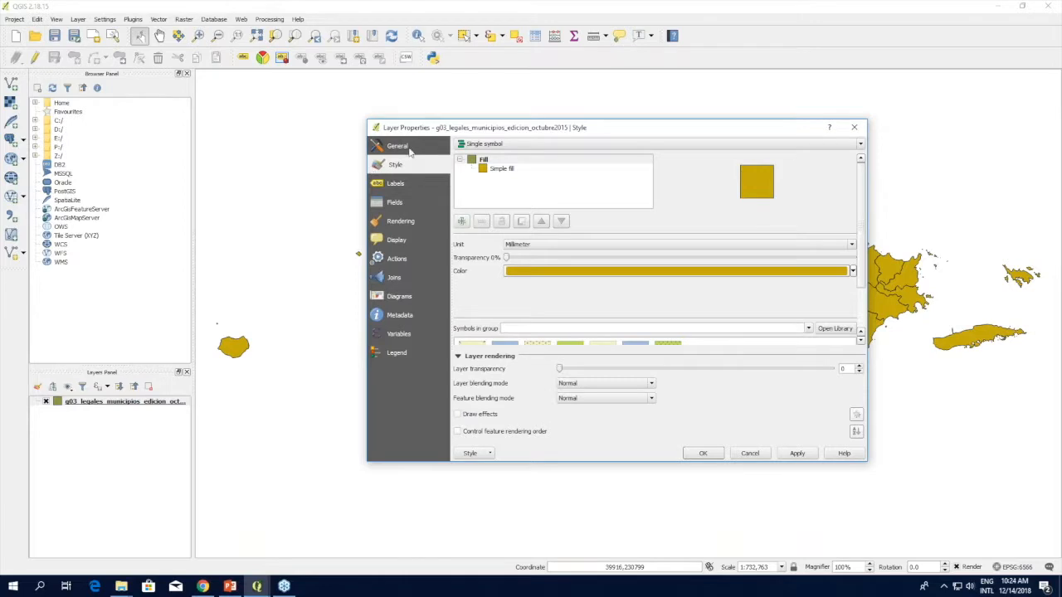
{"action": "left_click", "coordinate": [406, 147]}
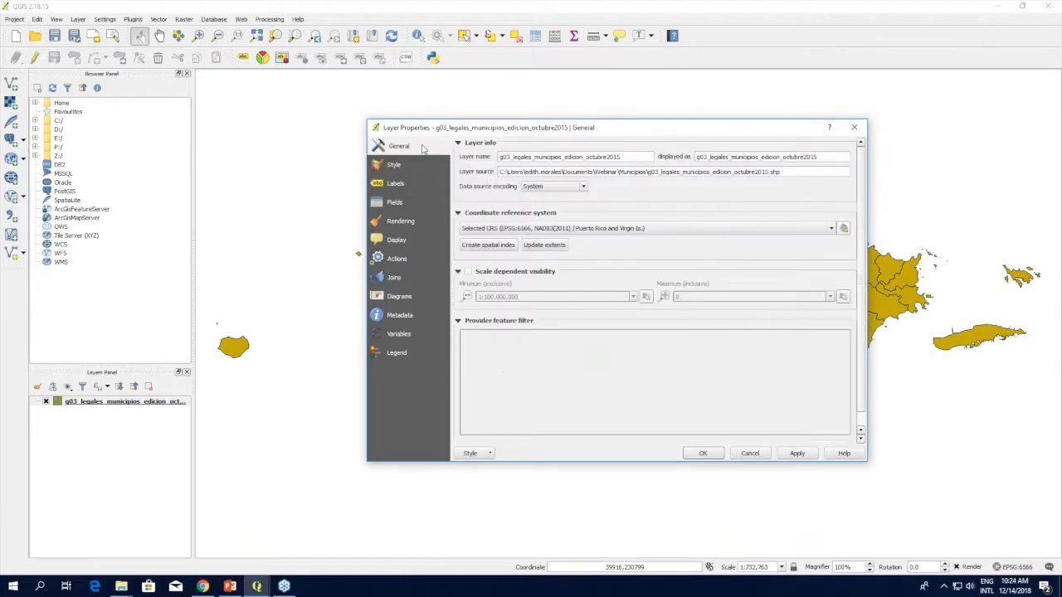
{"action": "left_click_drag", "start_coordinate": [641, 156], "coordinate": [419, 149]}
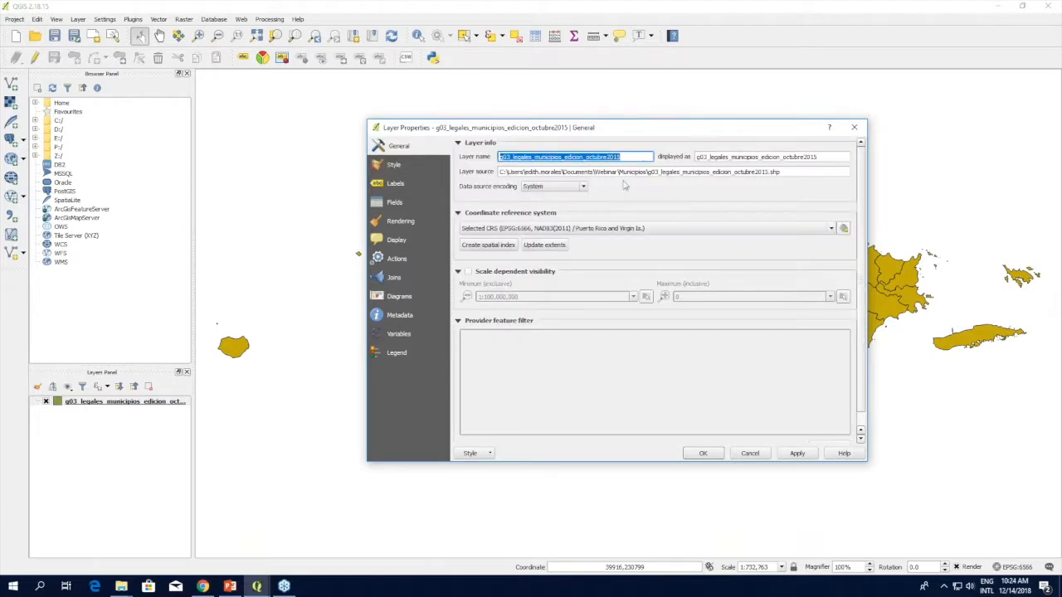
{"action": "key", "text": "BackSpace"}
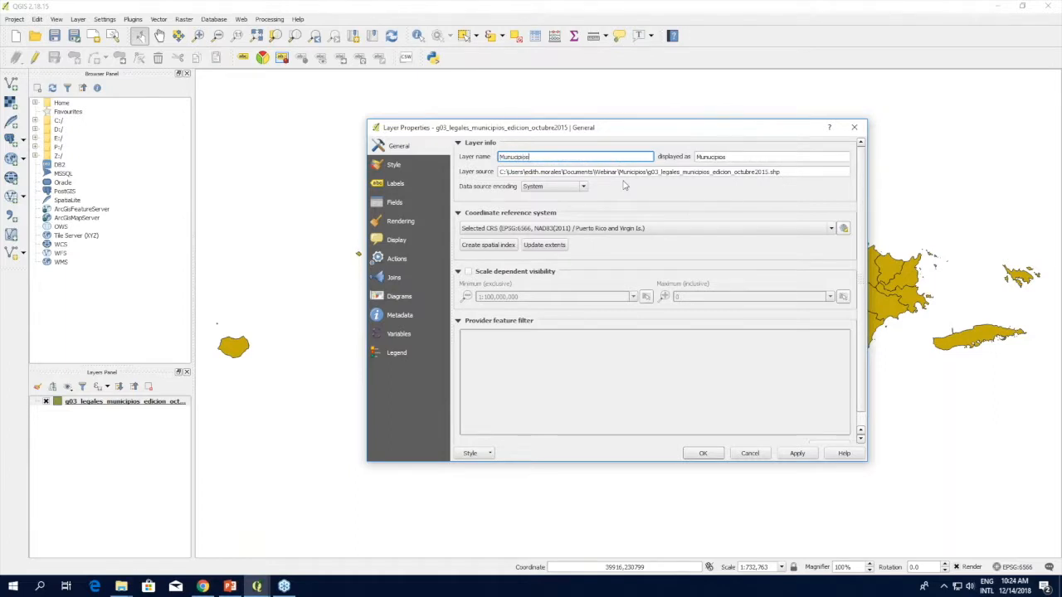
{"action": "left_click", "coordinate": [503, 157]}
{"action": "left_click", "coordinate": [796, 453]}
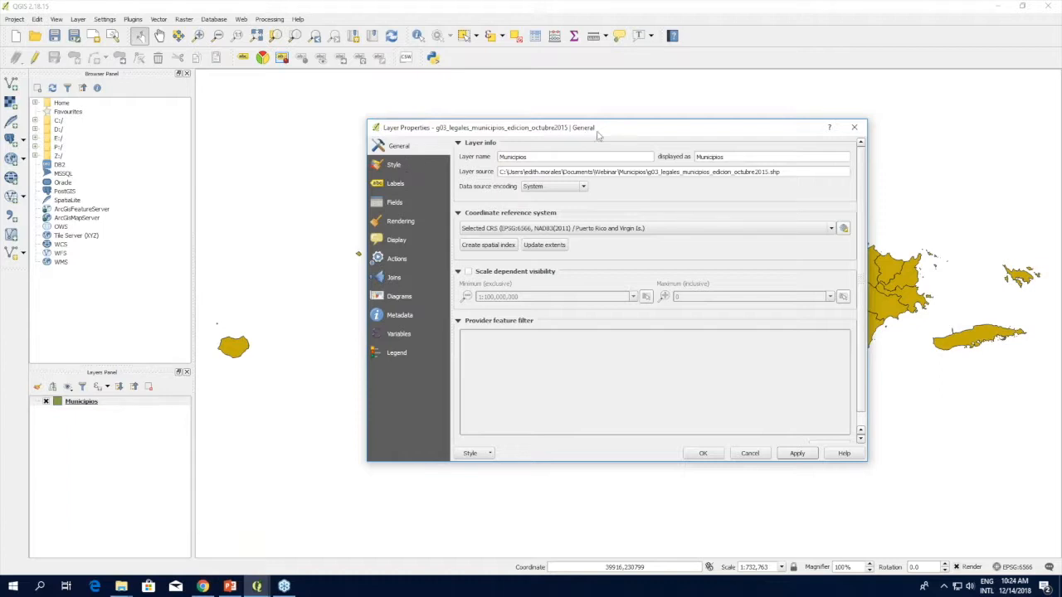
Change the Municipios layer's single-symbol fill color to red and apply it to the map
{"action": "left_click_drag", "start_coordinate": [604, 131], "coordinate": [343, 131]}
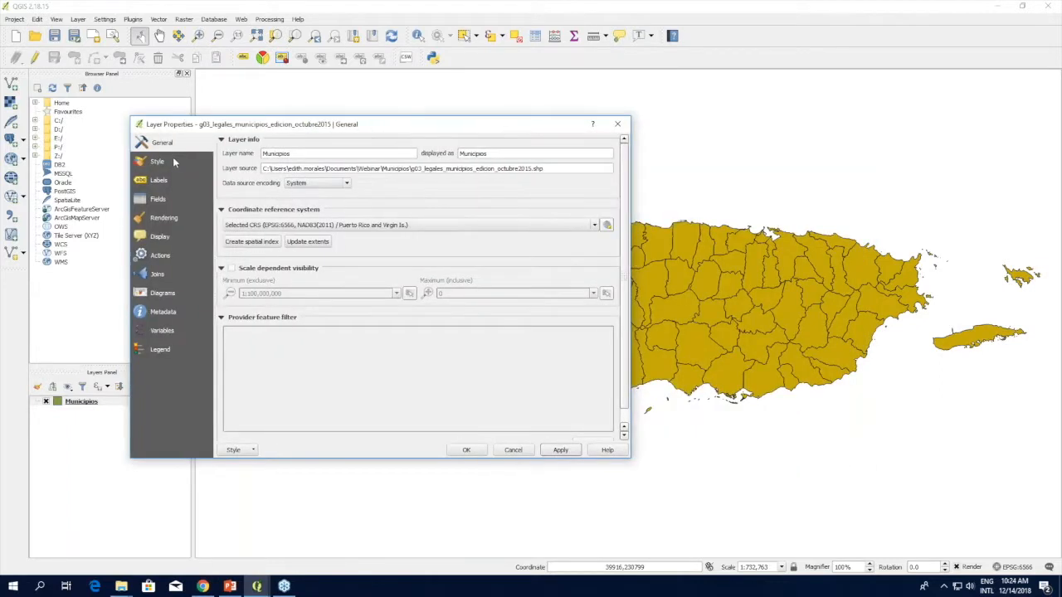
{"action": "left_click", "coordinate": [172, 158]}
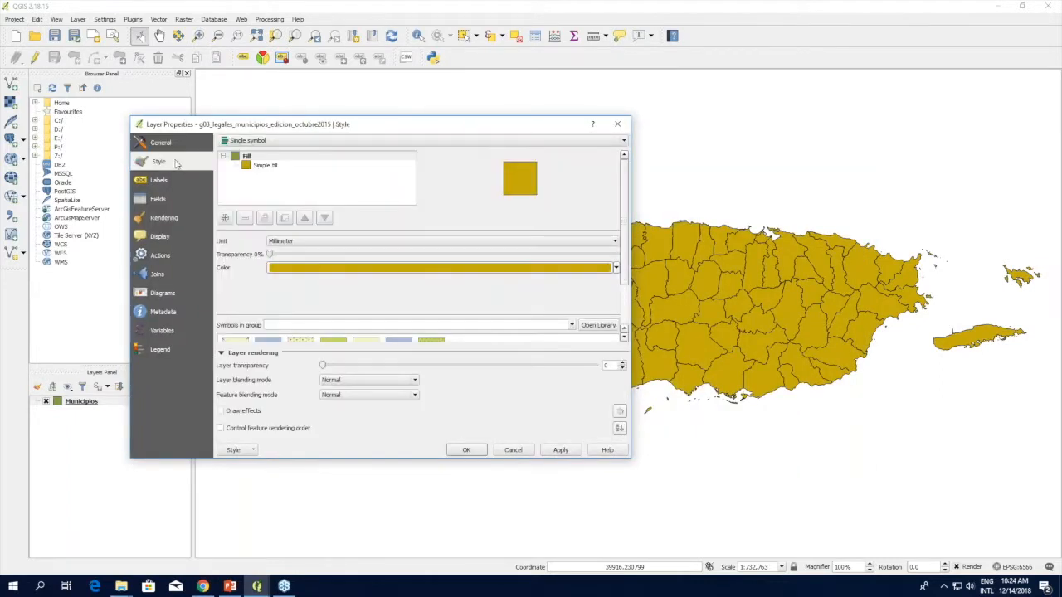
{"action": "left_click", "coordinate": [616, 270]}
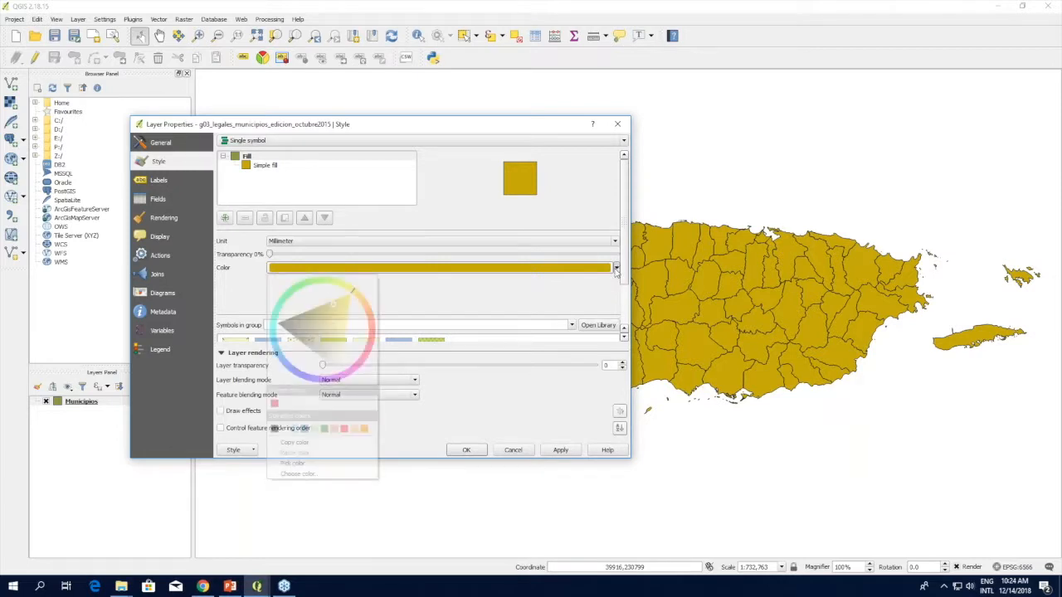
{"action": "left_click", "coordinate": [373, 336]}
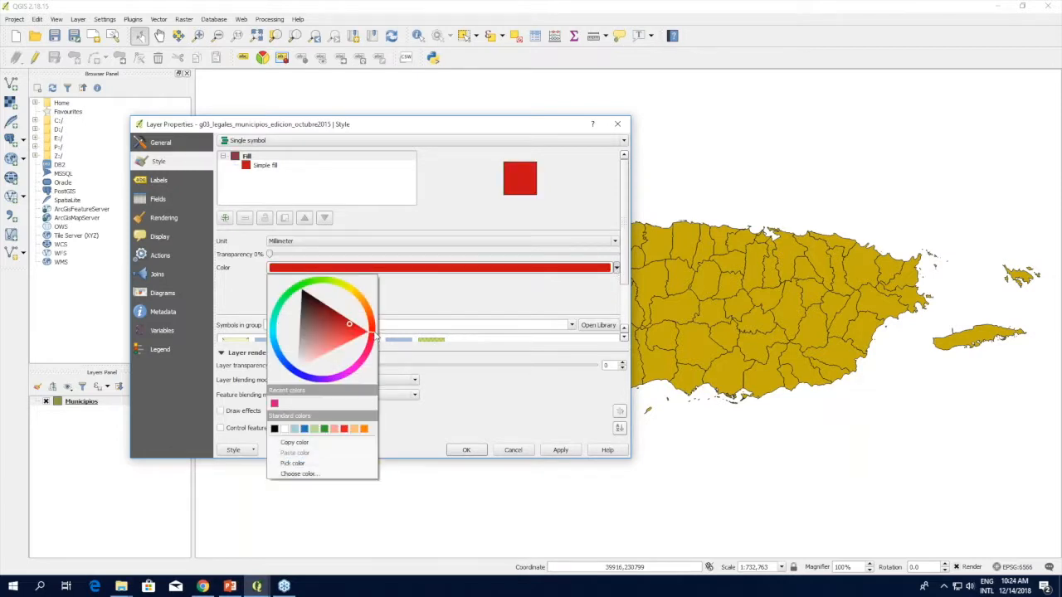
{"action": "left_click", "coordinate": [557, 450]}
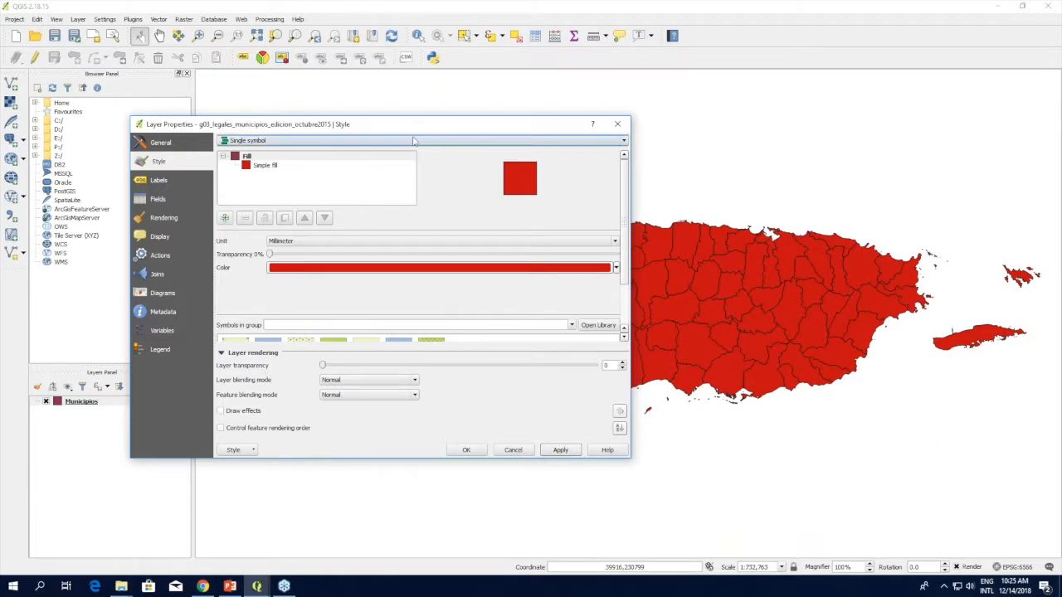
Show labels for the Municipios layer using the municipio field and apply them to the map
{"action": "left_click_drag", "start_coordinate": [415, 127], "coordinate": [324, 101]}
{"action": "left_click", "coordinate": [143, 158]}
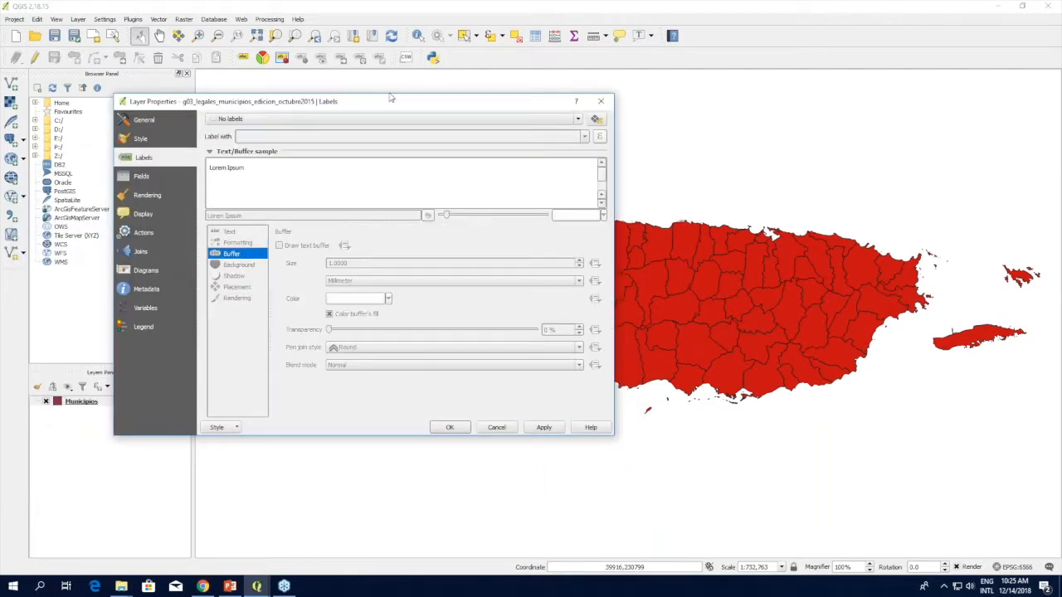
{"action": "left_click", "coordinate": [578, 121]}
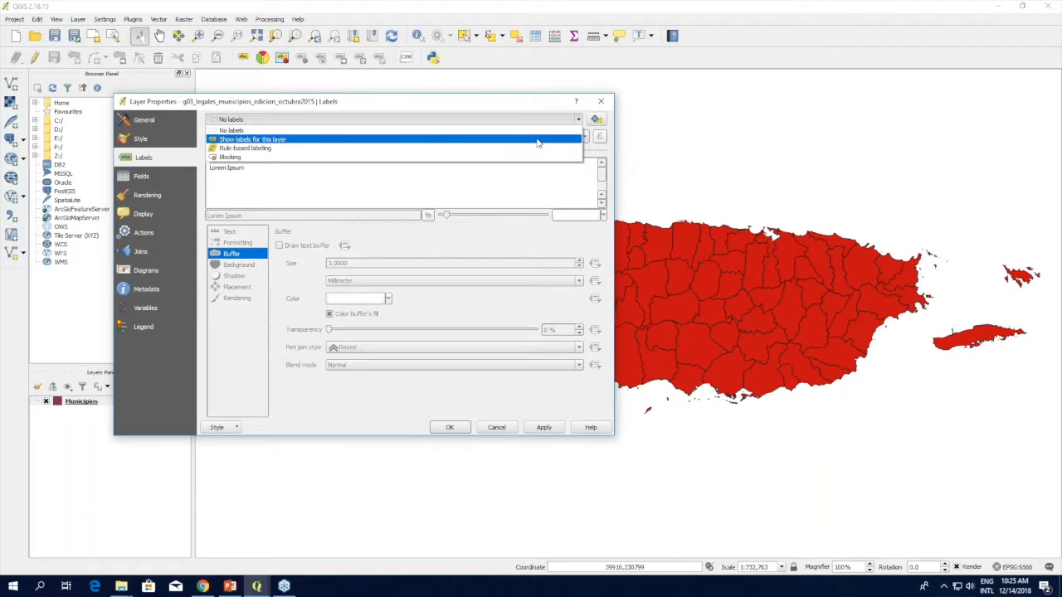
{"action": "left_click", "coordinate": [538, 140]}
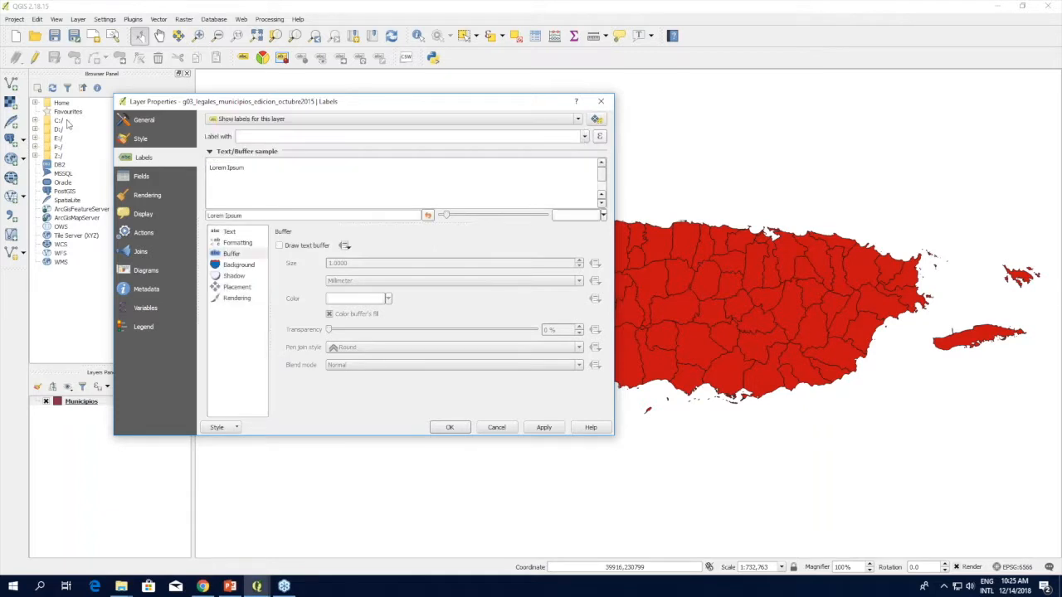
{"action": "left_click", "coordinate": [584, 136]}
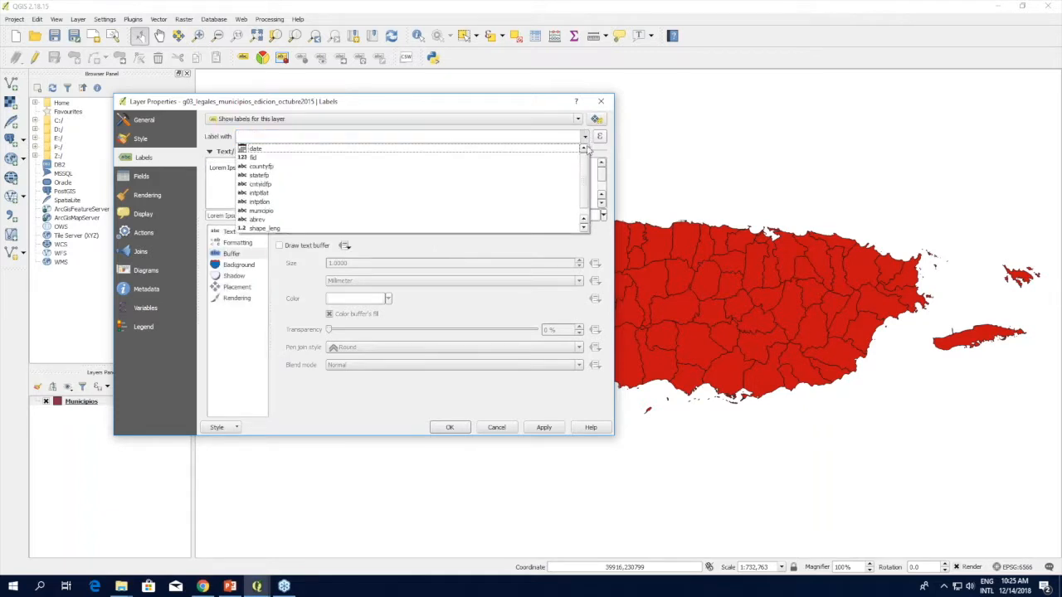
{"action": "left_click_drag", "start_coordinate": [587, 162], "coordinate": [583, 189]}
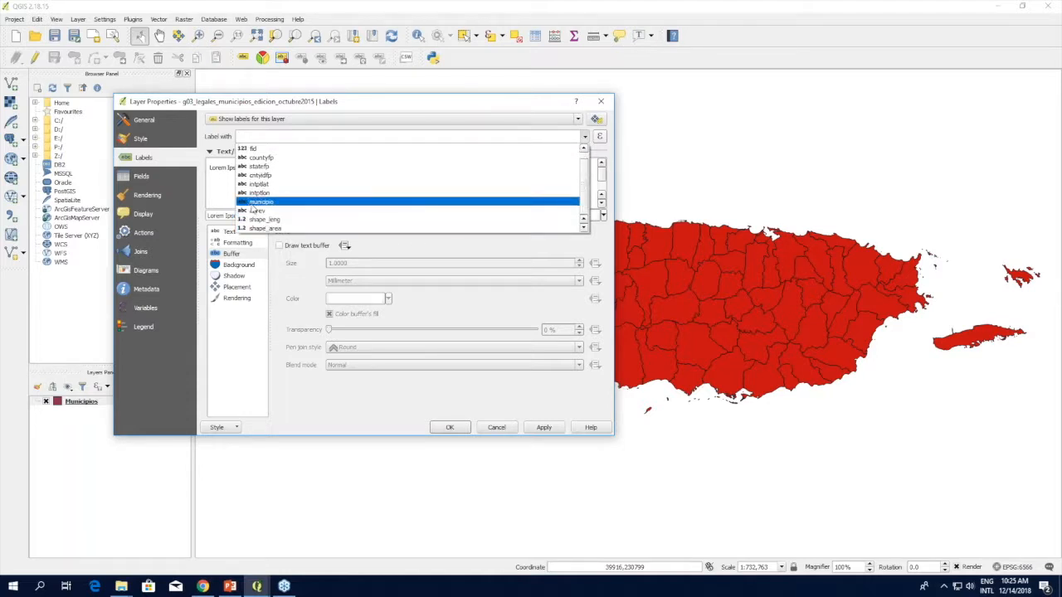
{"action": "left_click", "coordinate": [252, 203]}
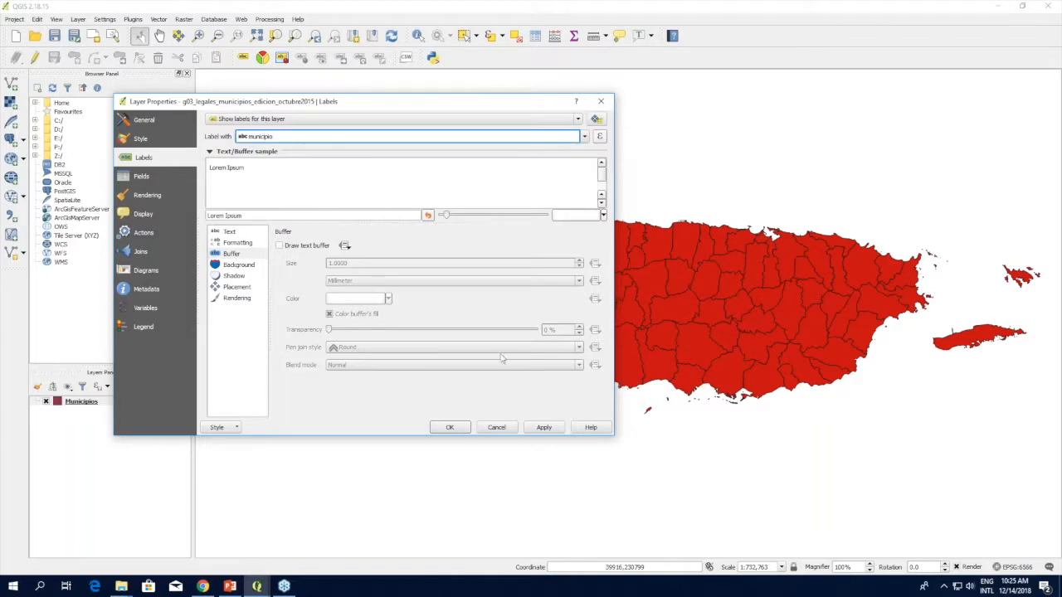
{"action": "left_click", "coordinate": [542, 430]}
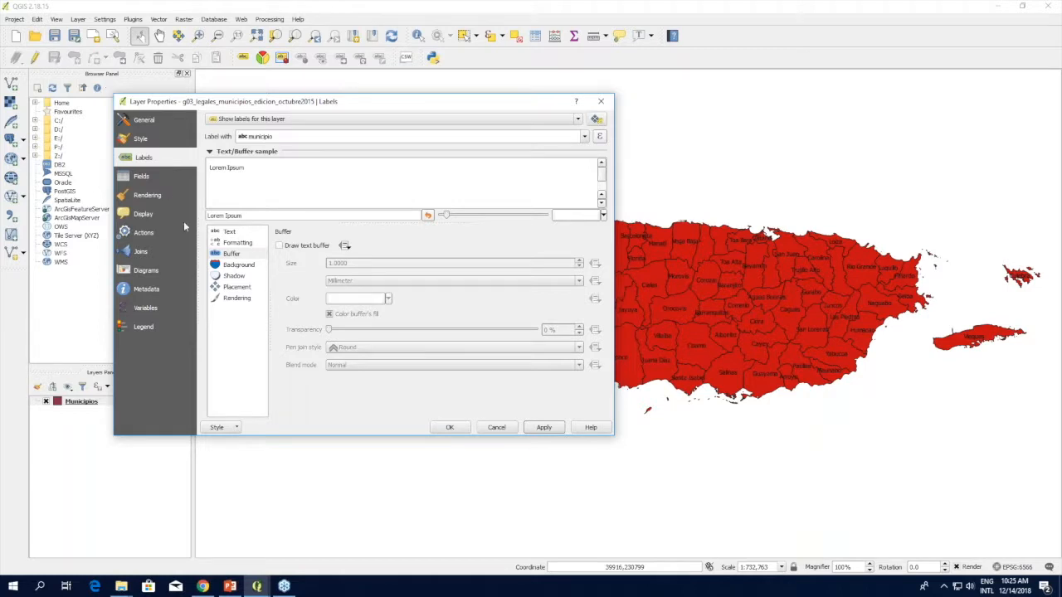
Enable a text buffer around the municipio labels and apply it
{"action": "left_click", "coordinate": [233, 254]}
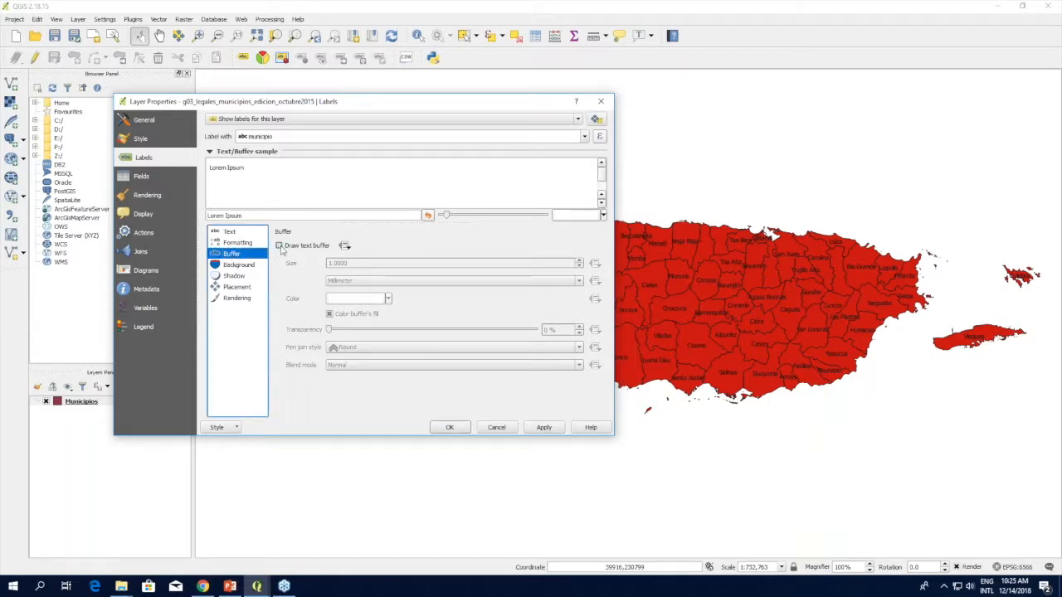
{"action": "left_click", "coordinate": [279, 246]}
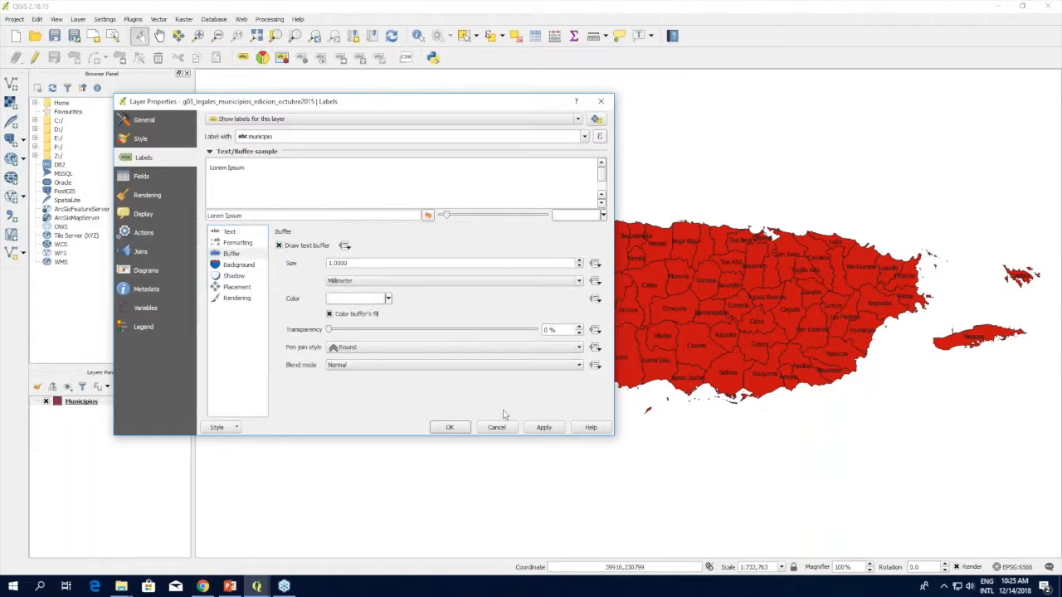
{"action": "left_click", "coordinate": [544, 430]}
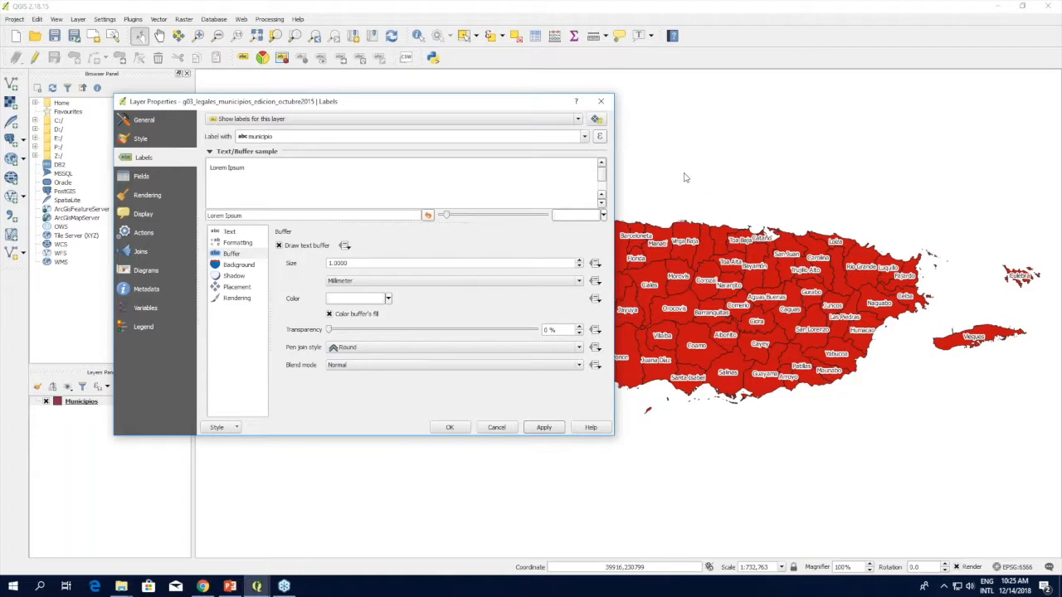
Close the layer properties and load Educacion25plus.xlsx from the Webinar\Data_AFF folder as a vector layer
{"action": "left_click", "coordinate": [138, 252]}
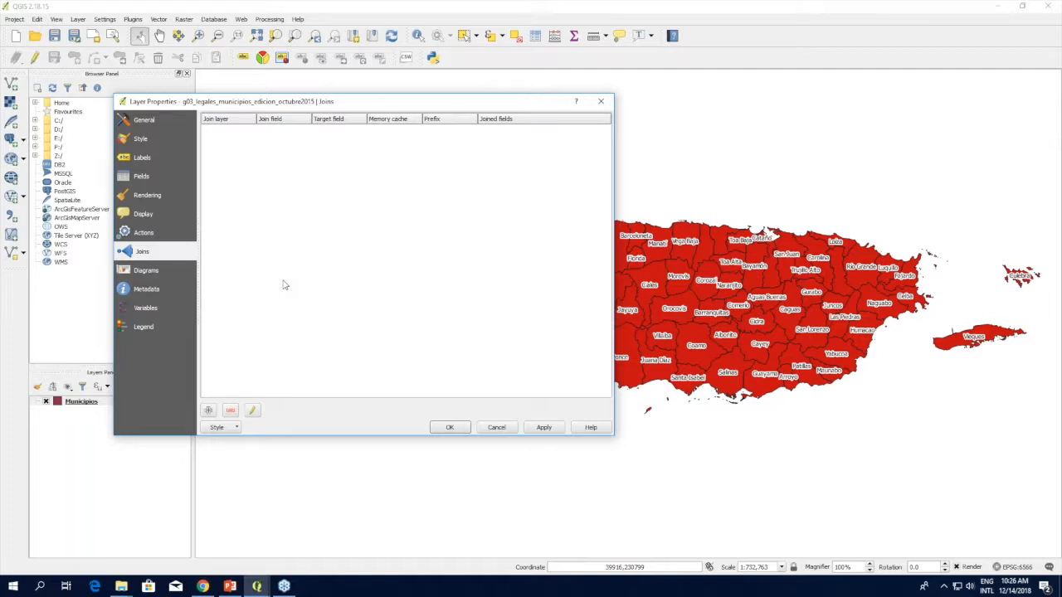
{"action": "left_click", "coordinate": [602, 102]}
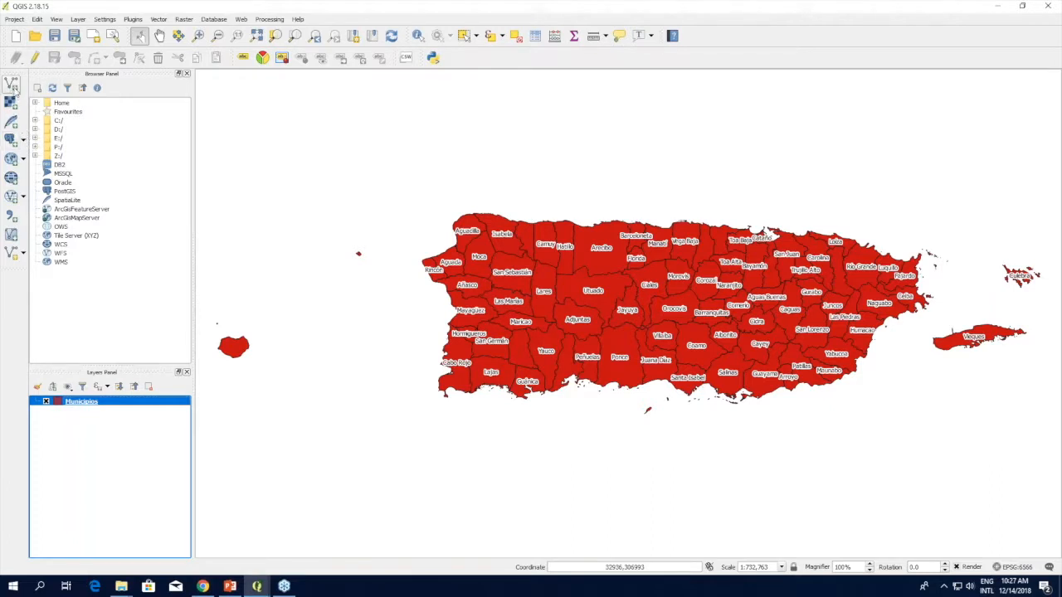
{"action": "left_click", "coordinate": [12, 86]}
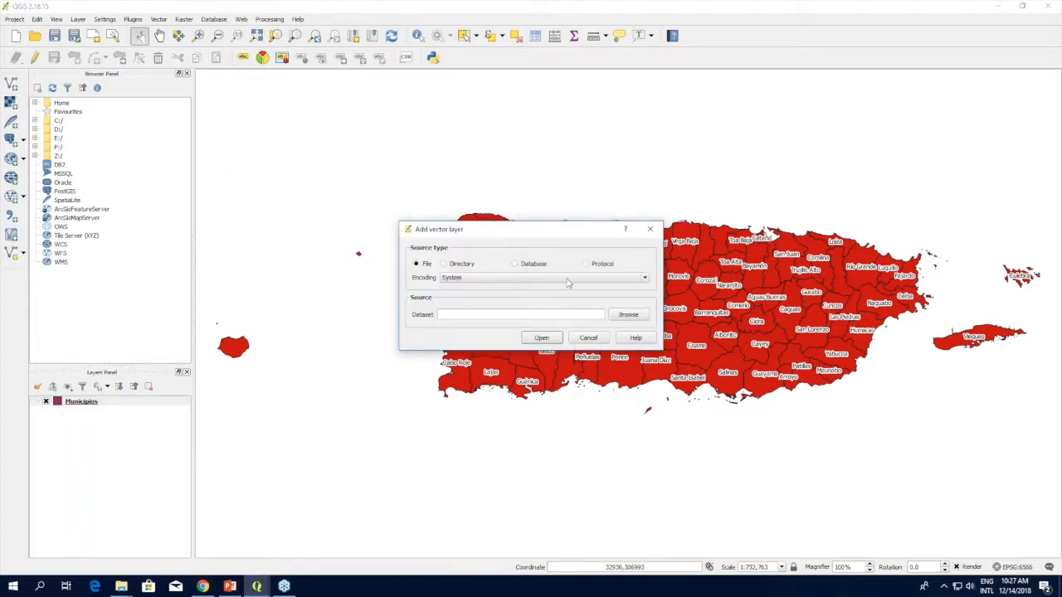
{"action": "left_click", "coordinate": [629, 316]}
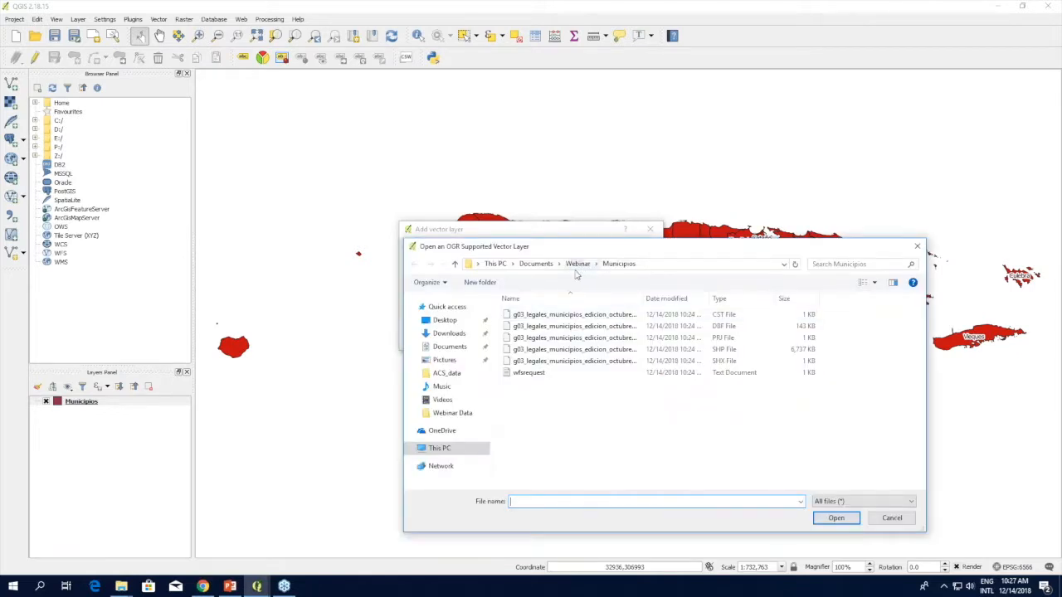
{"action": "left_click", "coordinate": [578, 264]}
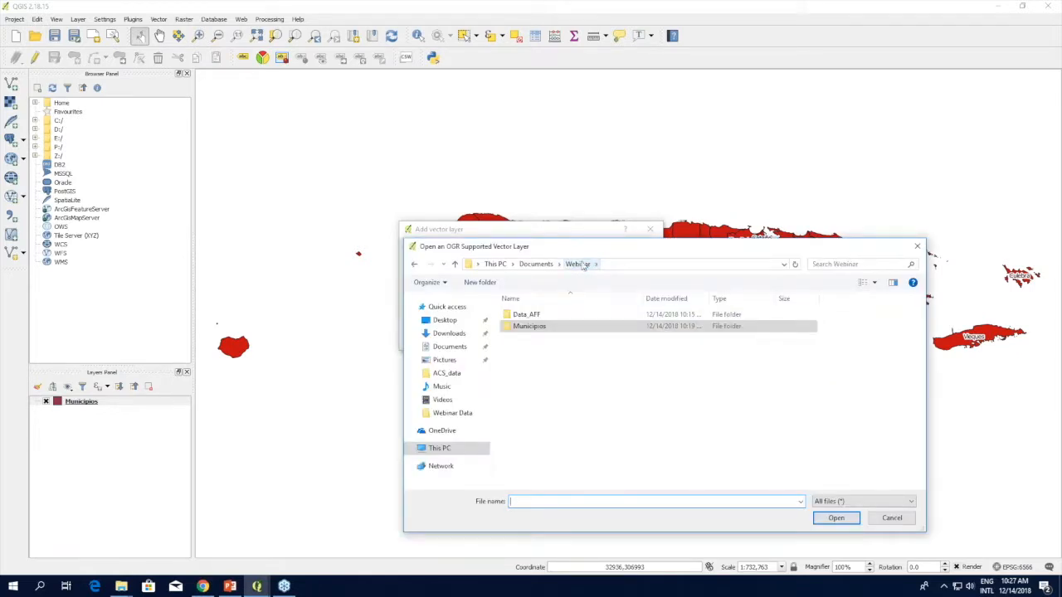
{"action": "double_click", "coordinate": [545, 316]}
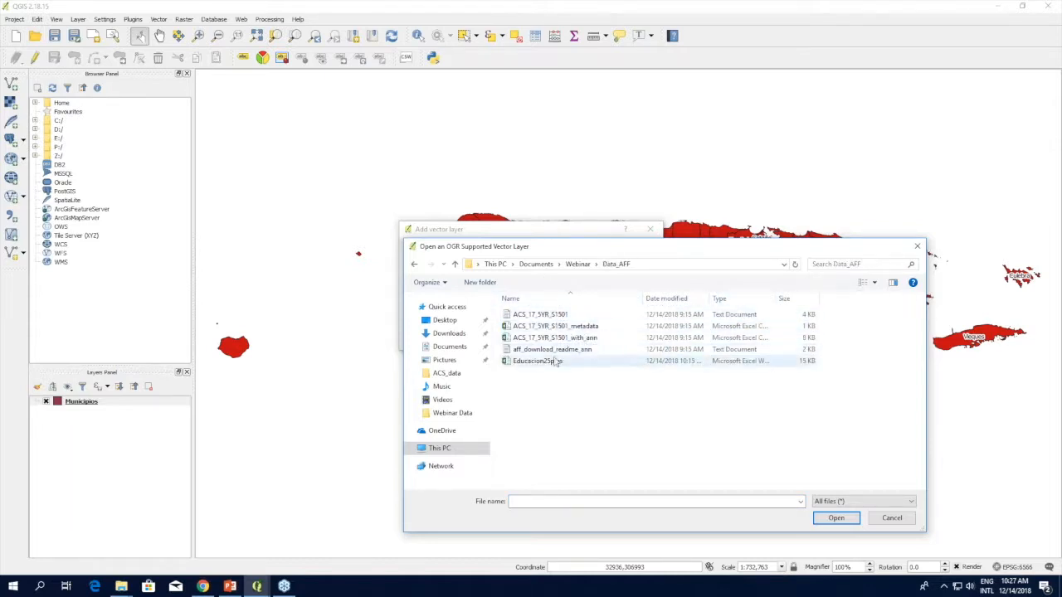
{"action": "double_click", "coordinate": [591, 364]}
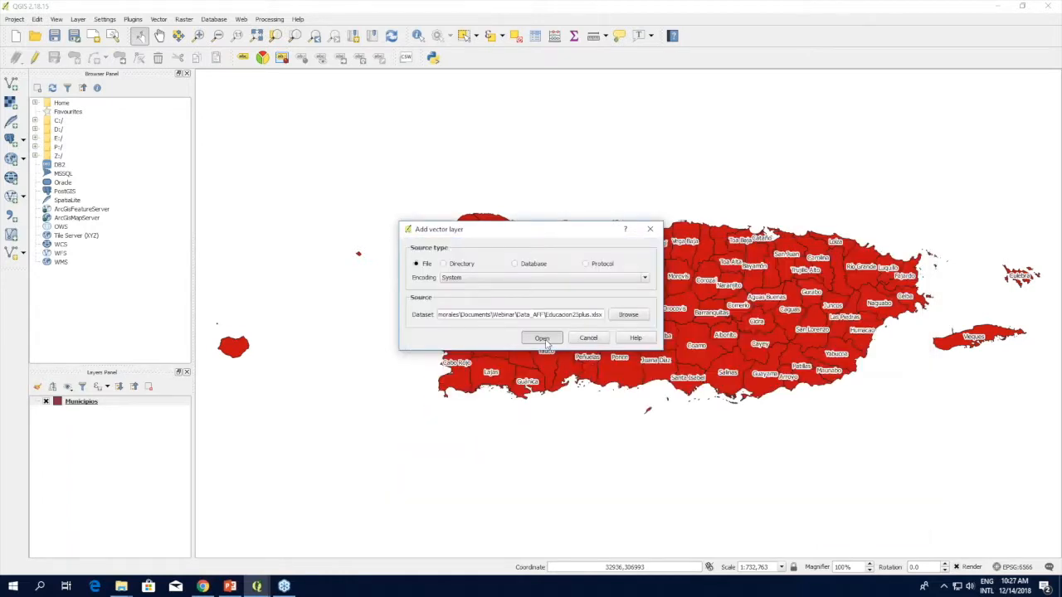
{"action": "left_click", "coordinate": [543, 338]}
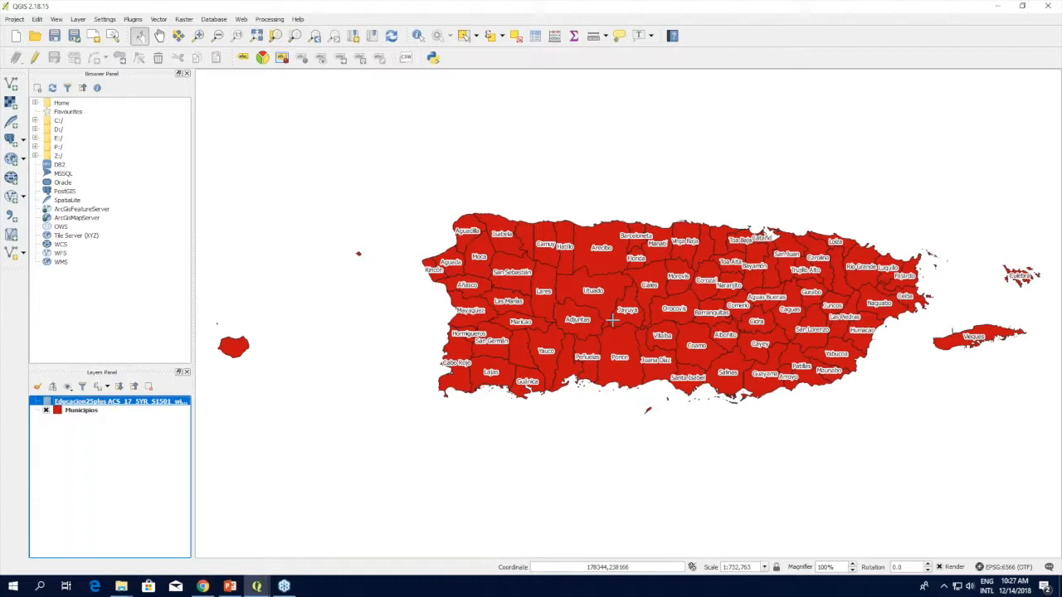
Start a vector join on the Municipios layer with the Educacion25plus table, using Id2 as join field and cntyidfp as target field
{"action": "left_click", "coordinate": [93, 414]}
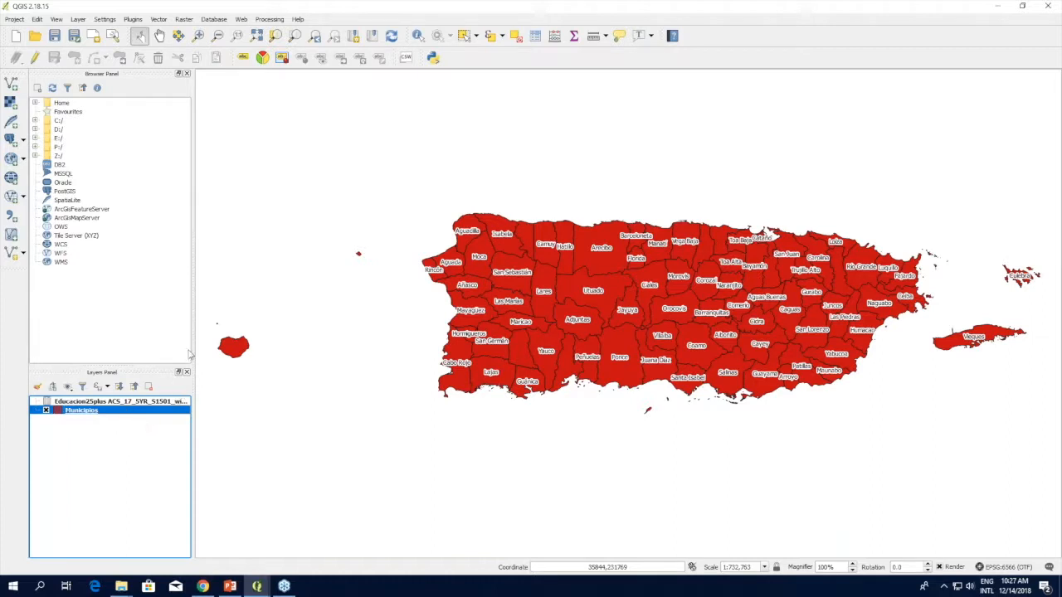
{"action": "double_click", "coordinate": [106, 417]}
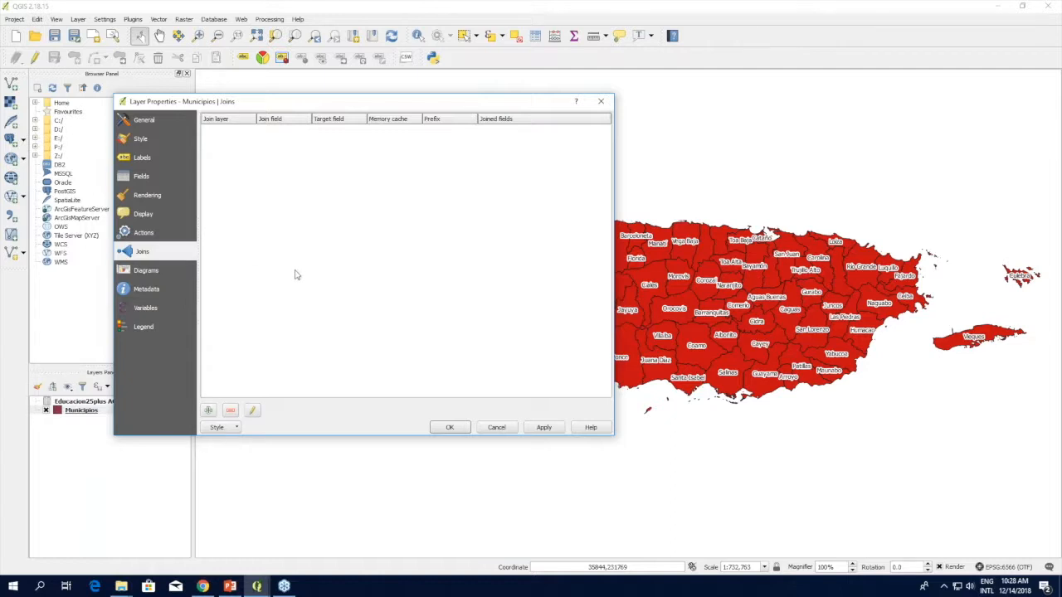
{"action": "left_click", "coordinate": [209, 411]}
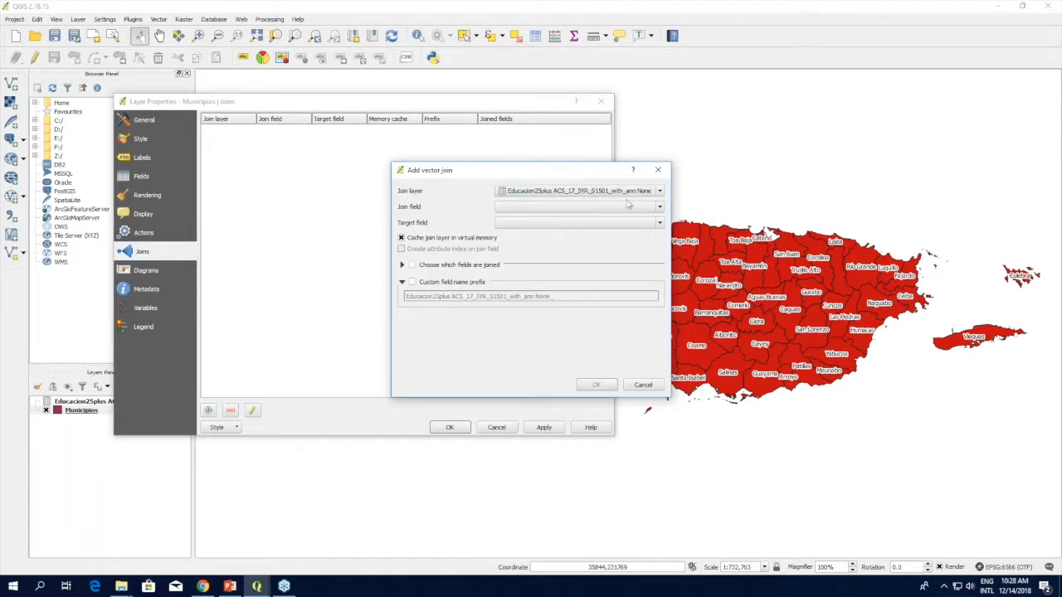
{"action": "left_click", "coordinate": [513, 193]}
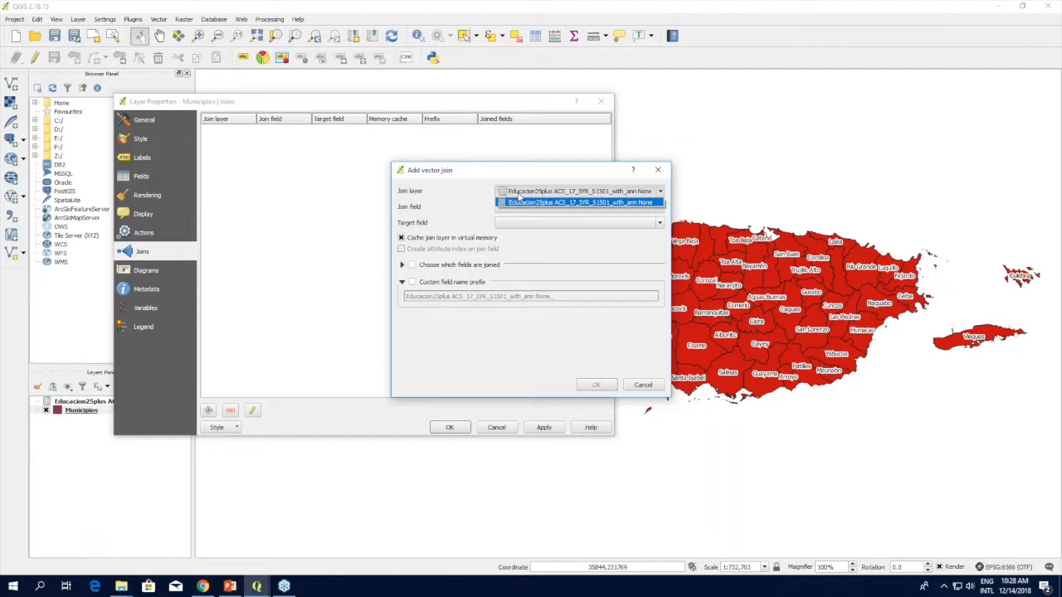
{"action": "left_click", "coordinate": [530, 201]}
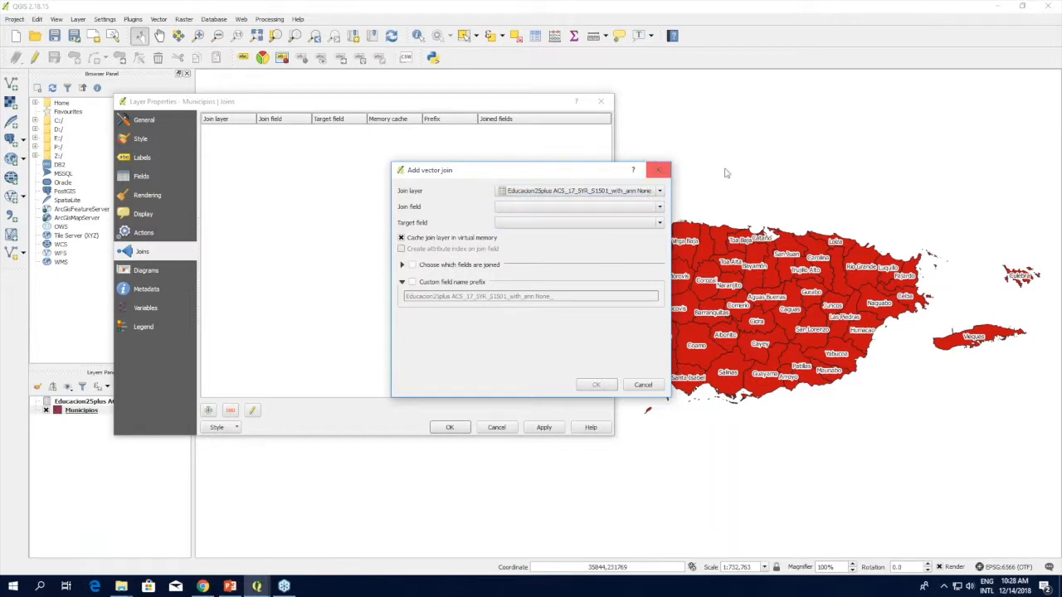
{"action": "left_click", "coordinate": [602, 209]}
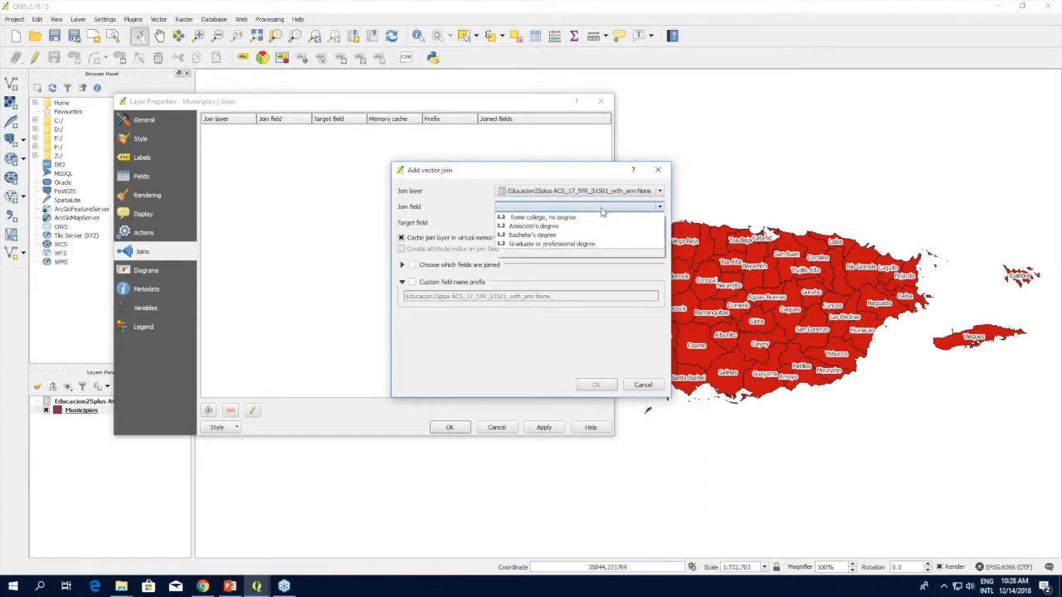
{"action": "left_click", "coordinate": [601, 209]}
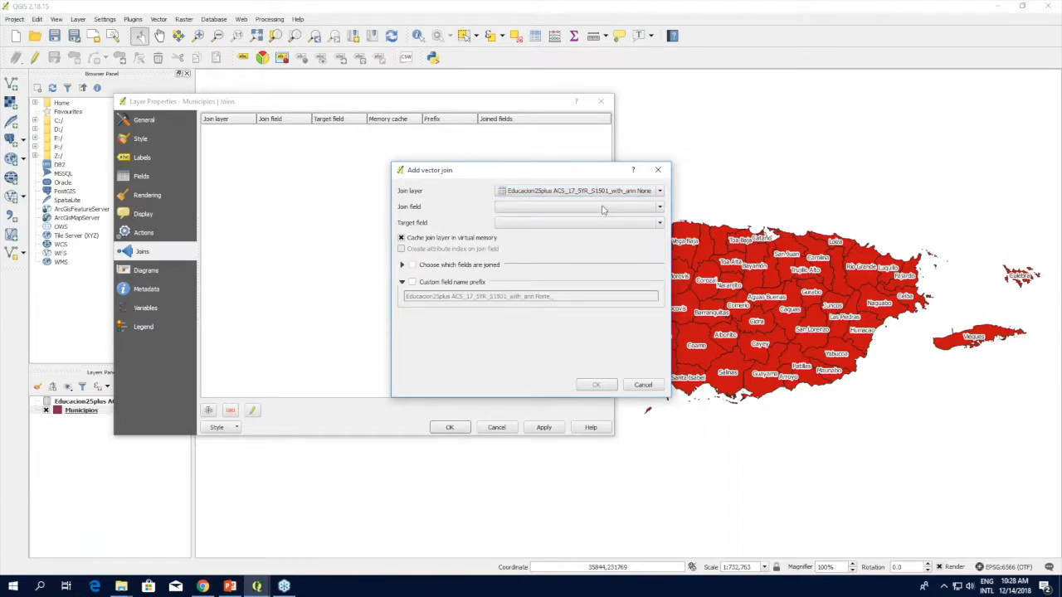
{"action": "left_click", "coordinate": [602, 212]}
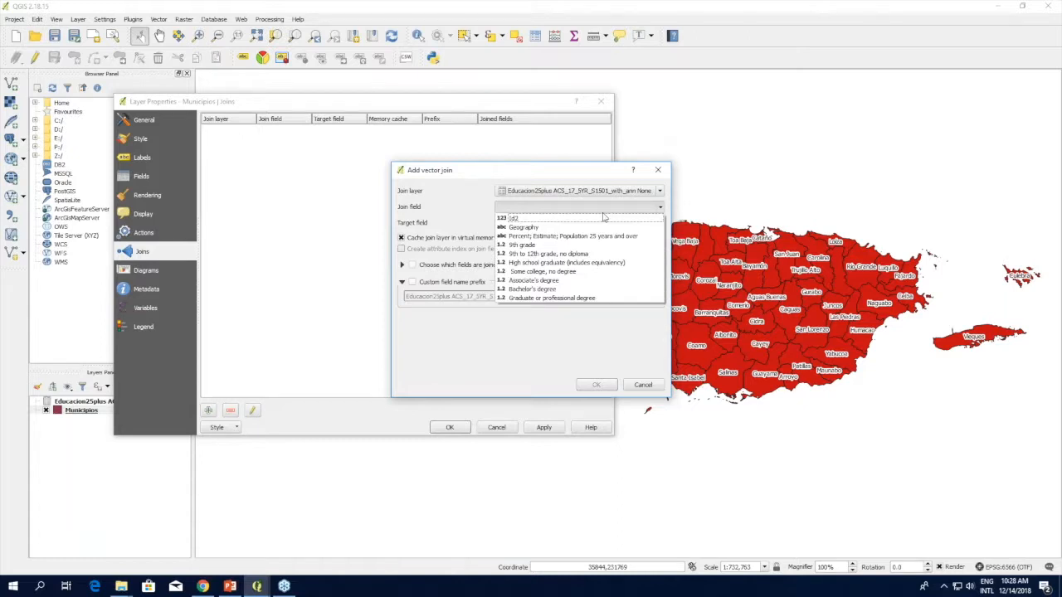
{"action": "left_click", "coordinate": [514, 218]}
{"action": "left_click", "coordinate": [520, 223]}
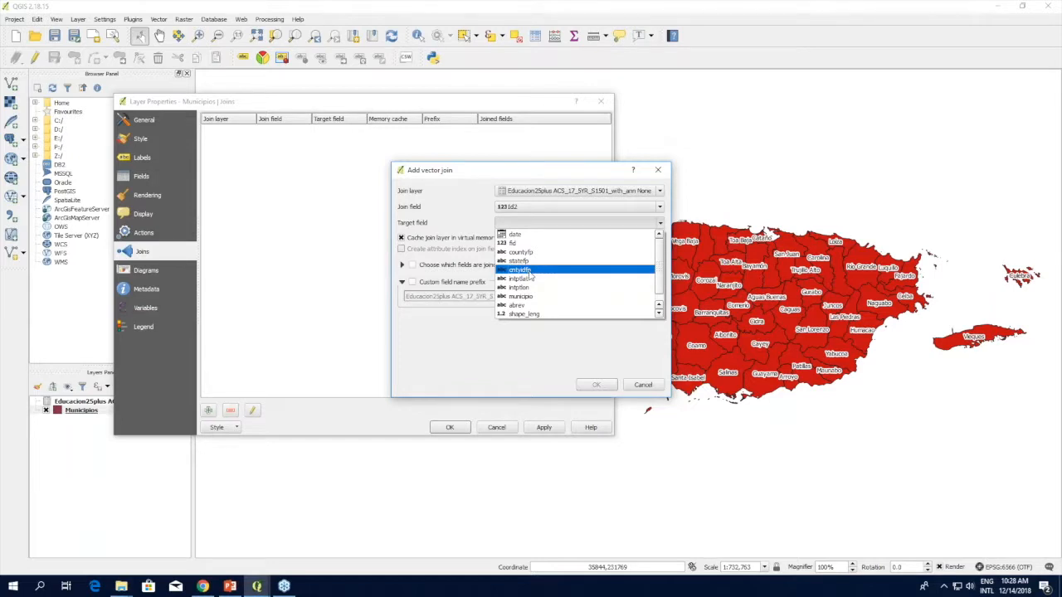
{"action": "left_click", "coordinate": [530, 271]}
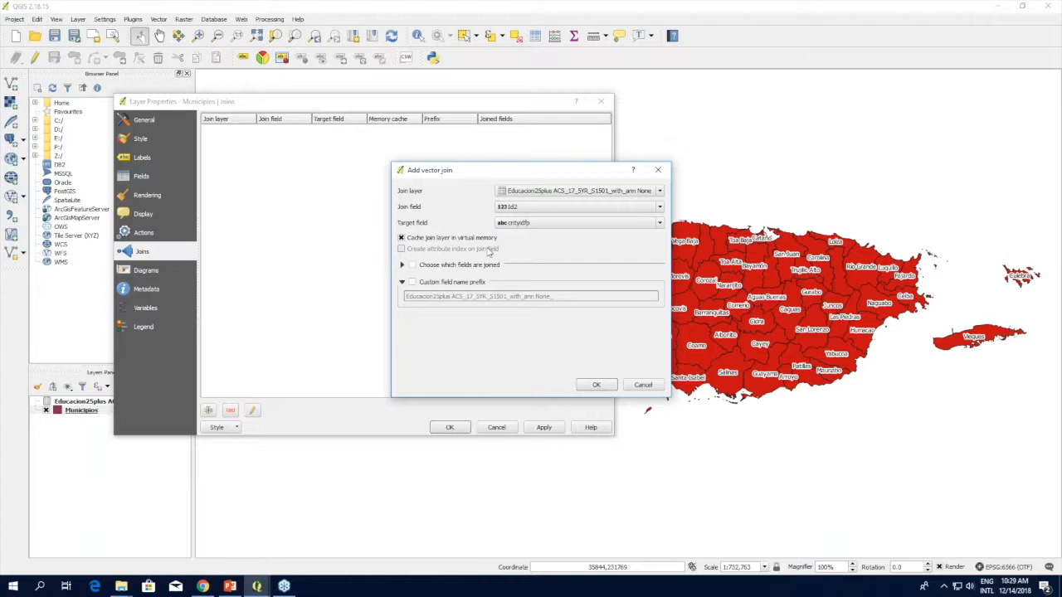
Enable the join's custom field name prefix, leave it empty, and accept the join and the layer properties
{"action": "left_click", "coordinate": [413, 285]}
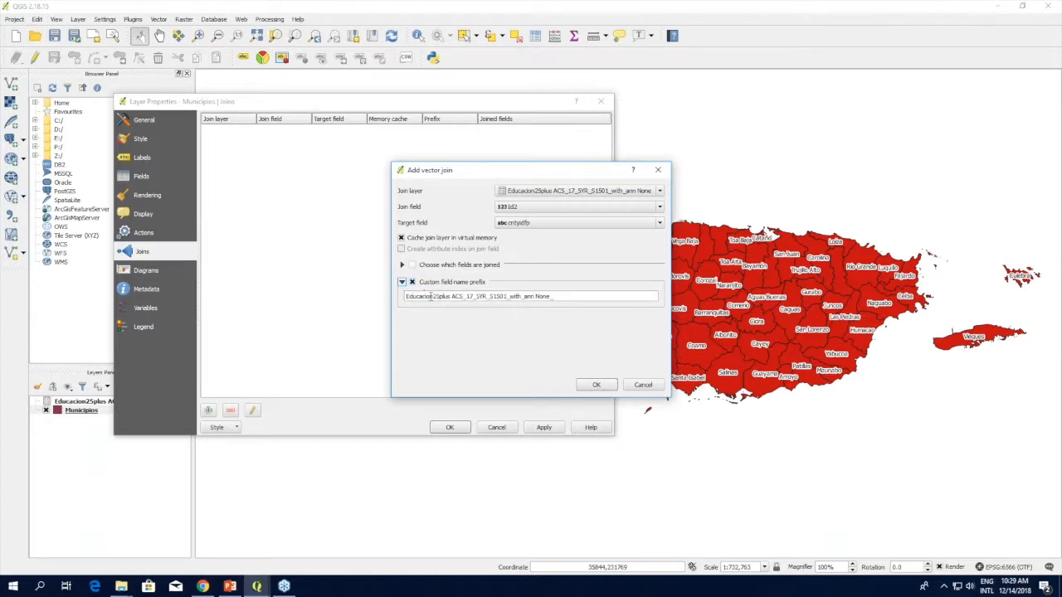
{"action": "left_click", "coordinate": [563, 300]}
{"action": "left_click_drag", "start_coordinate": [572, 299], "coordinate": [379, 299]}
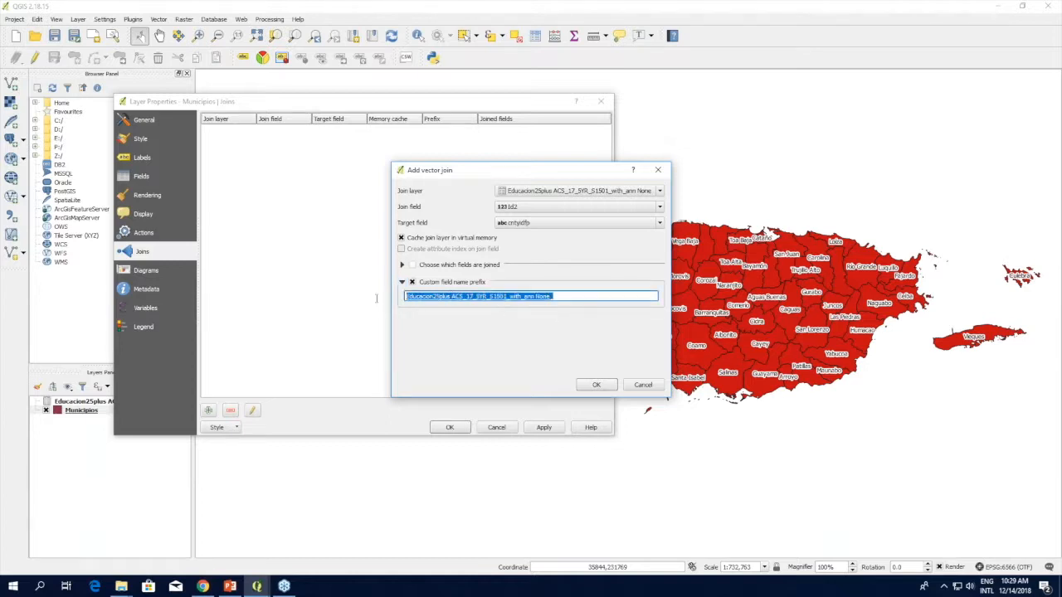
{"action": "left_click", "coordinate": [417, 297]}
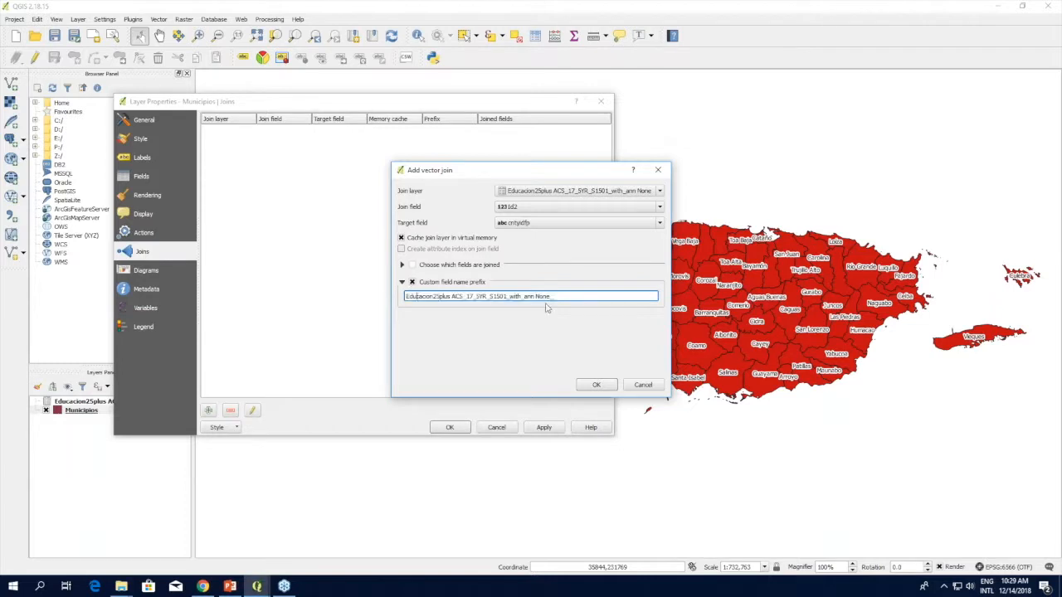
{"action": "left_click_drag", "start_coordinate": [555, 296], "coordinate": [398, 297]}
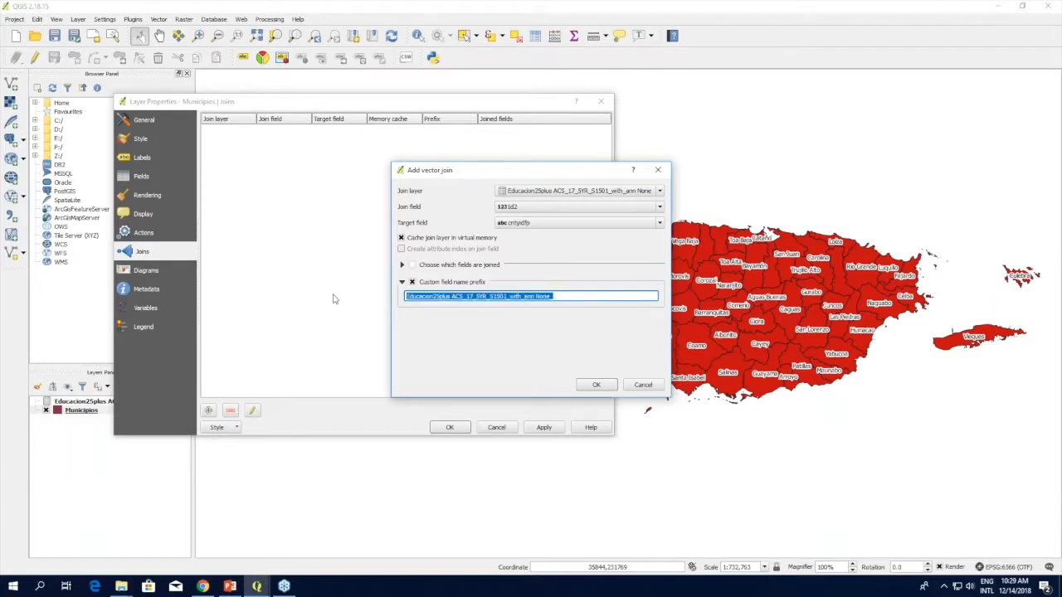
{"action": "left_click", "coordinate": [597, 385]}
{"action": "left_click", "coordinate": [568, 296]}
{"action": "left_click_drag", "start_coordinate": [537, 296], "coordinate": [406, 297]}
{"action": "key", "text": "BackSpace"}
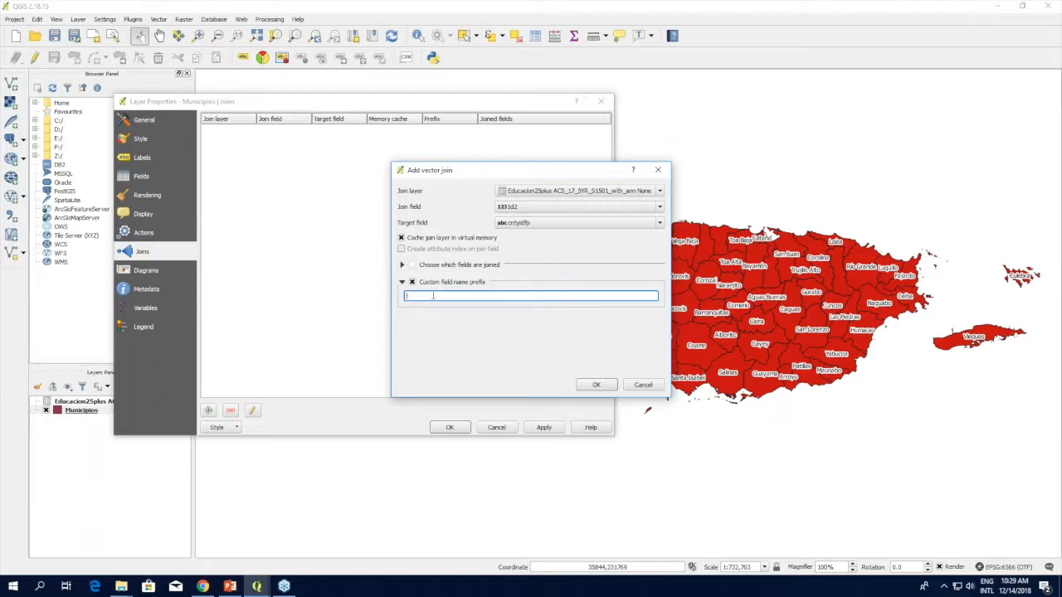
{"action": "left_click", "coordinate": [597, 386]}
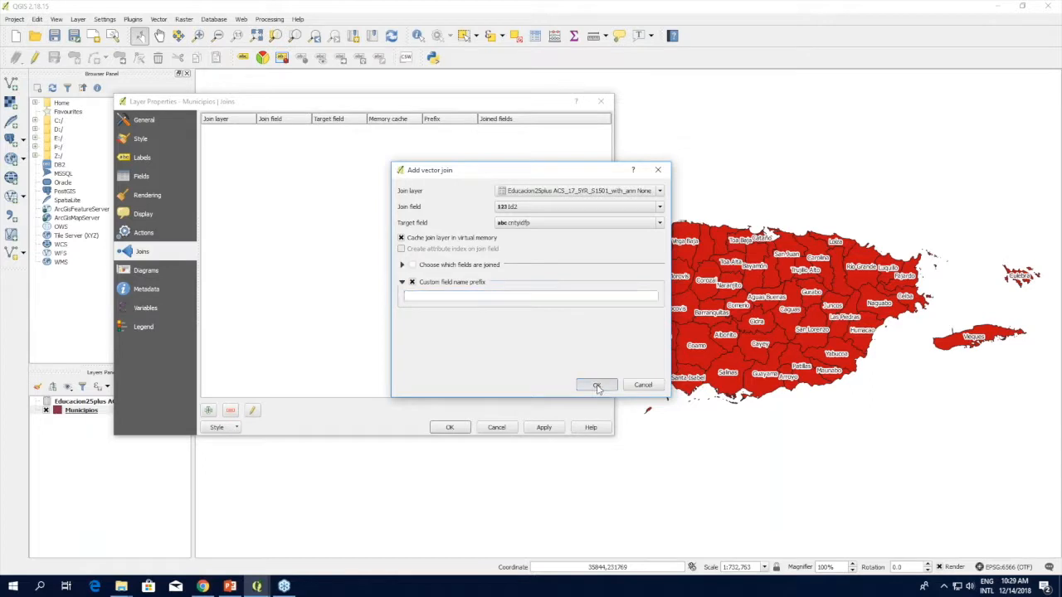
{"action": "left_click", "coordinate": [450, 428]}
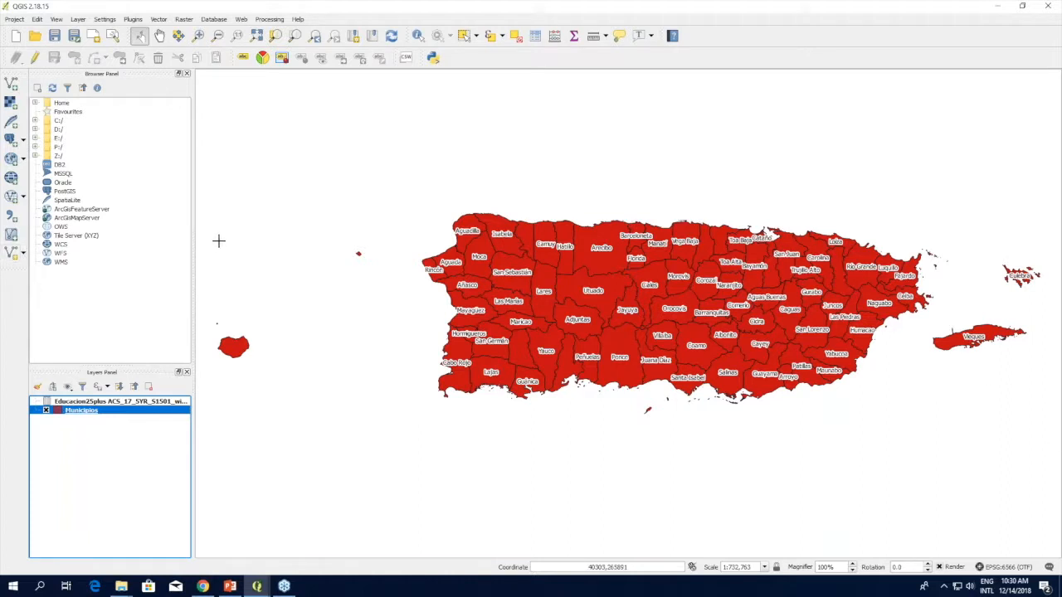
Examine the joined education columns in the Municipios attribute table, widening its window, and close the table
{"action": "left_click", "coordinate": [536, 38]}
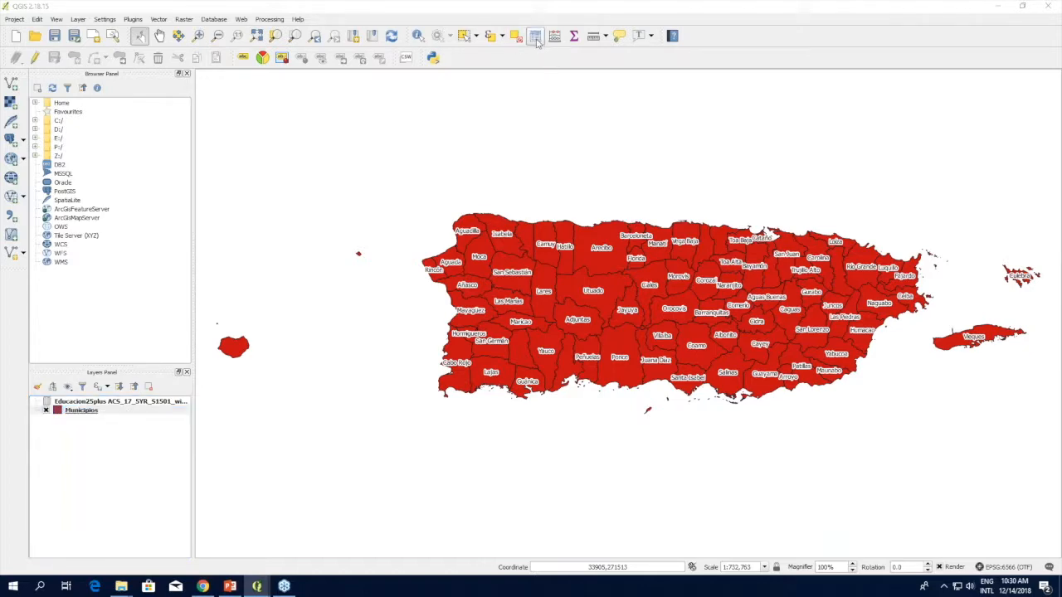
{"action": "left_click_drag", "start_coordinate": [513, 433], "coordinate": [693, 446]}
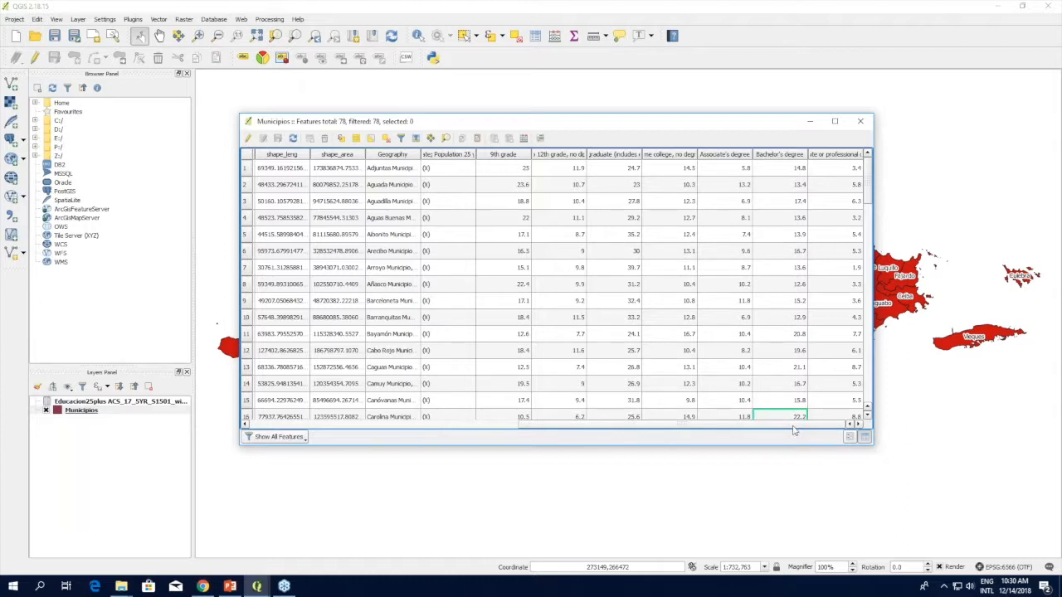
{"action": "left_click_drag", "start_coordinate": [875, 252], "coordinate": [950, 252]}
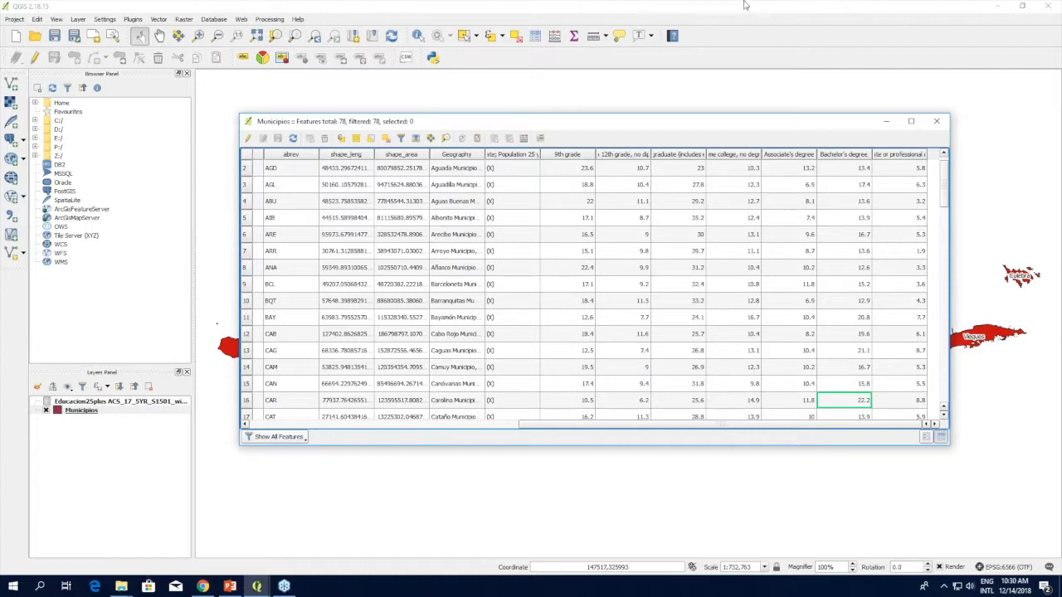
{"action": "left_click", "coordinate": [936, 122]}
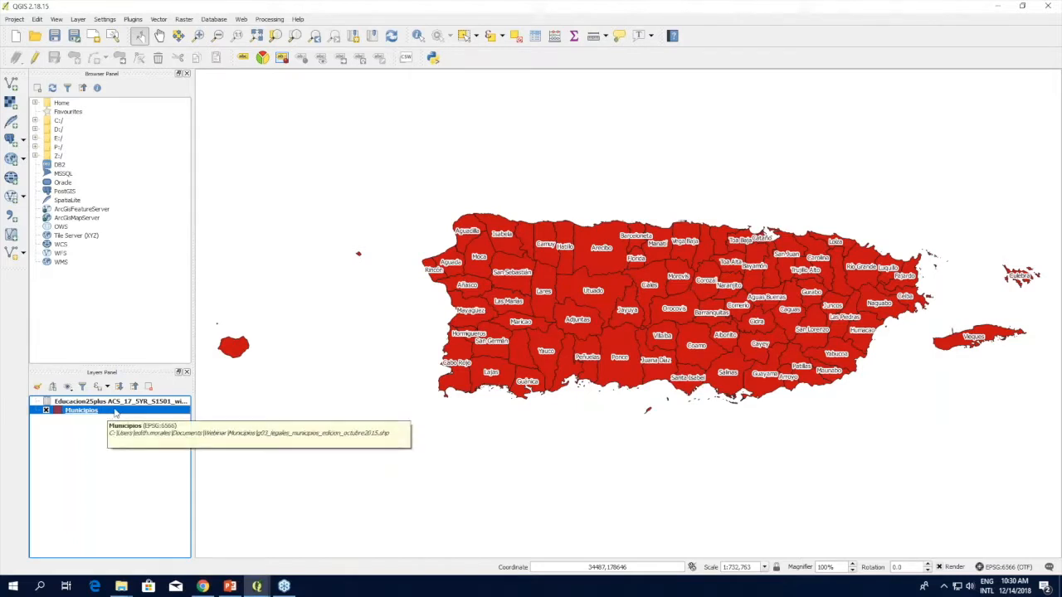
Start saving the Municipios layer as an ESRI Shapefile and create a folder named Educacion25plus_PR inside Documents\Webinar
{"action": "right_click", "coordinate": [115, 411]}
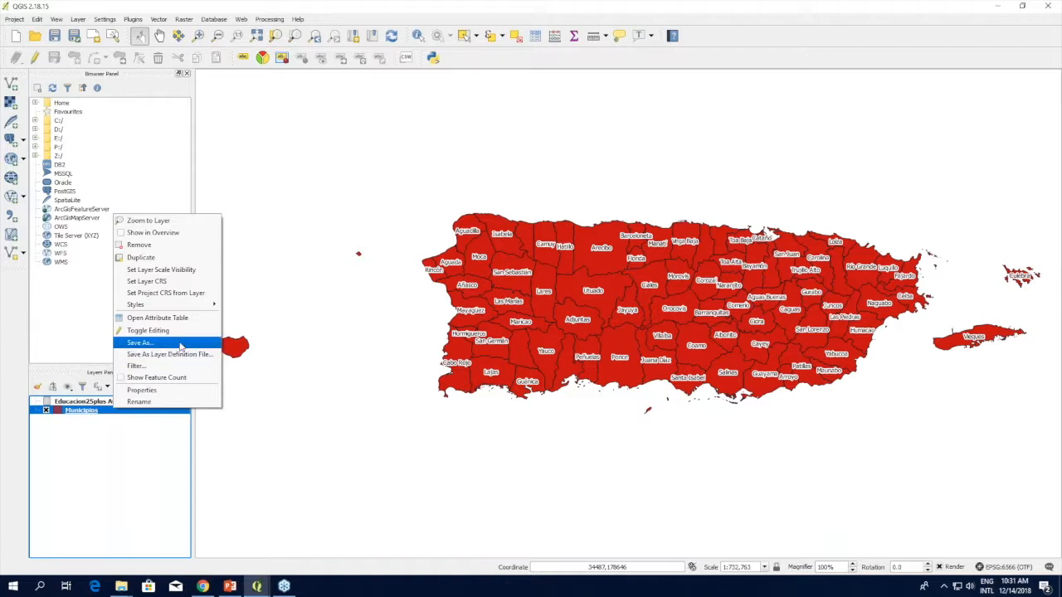
{"action": "left_click", "coordinate": [181, 347]}
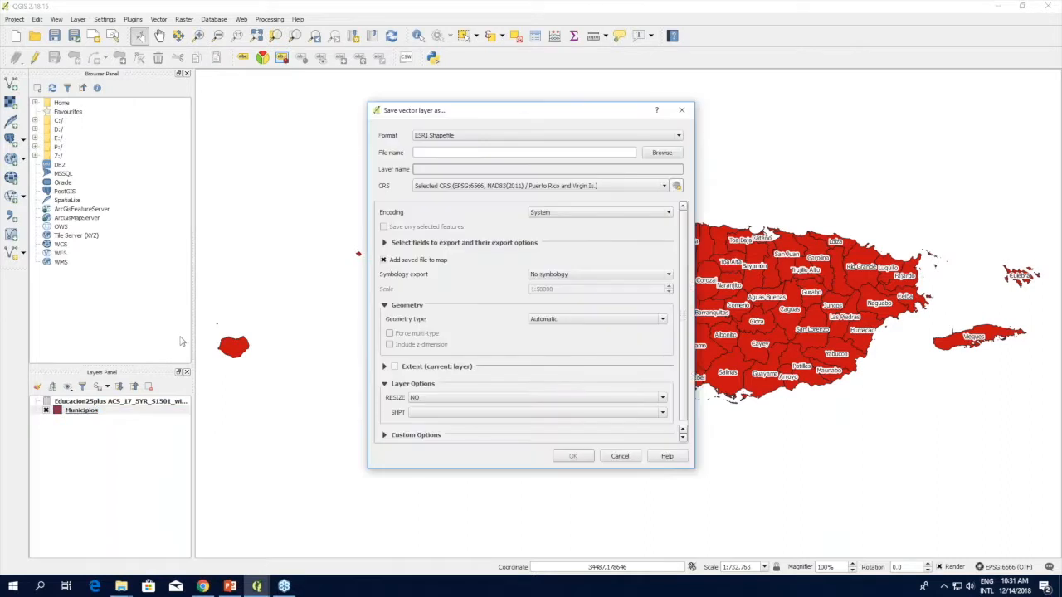
{"action": "left_click", "coordinate": [662, 153]}
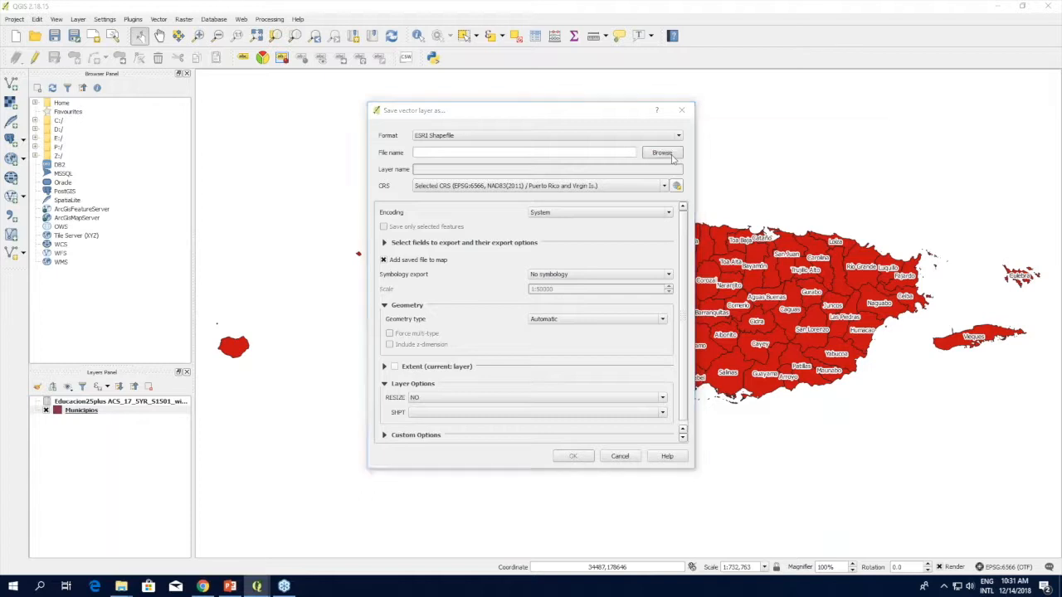
{"action": "left_click", "coordinate": [548, 145]}
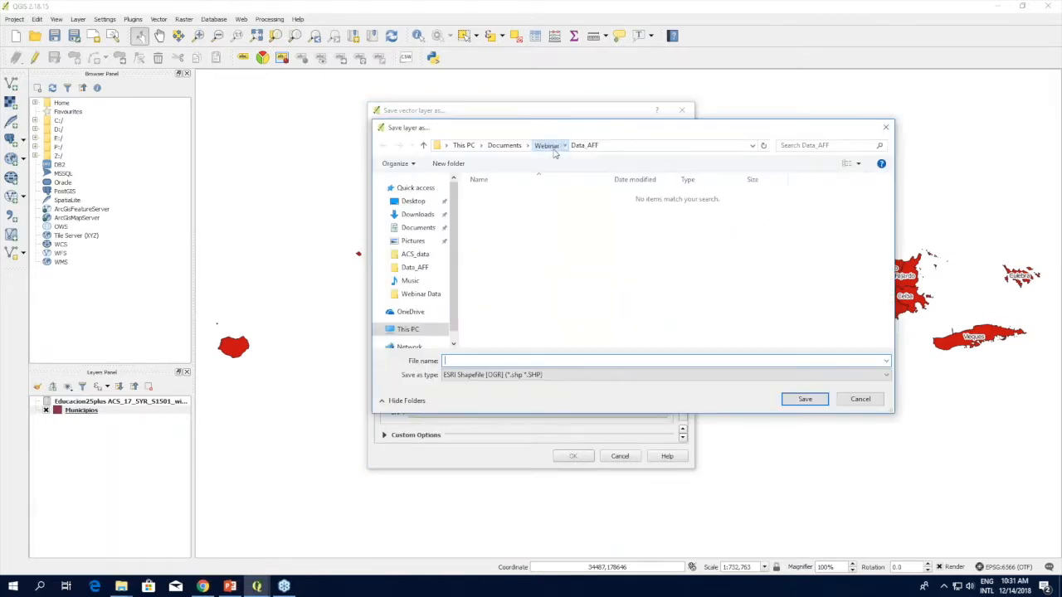
{"action": "left_click", "coordinate": [448, 164]}
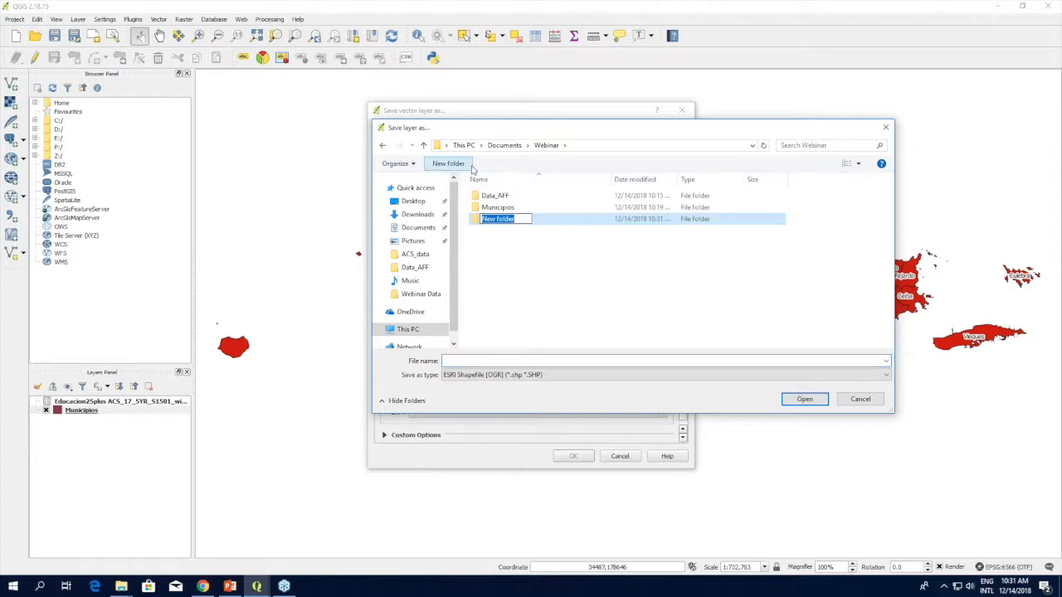
{"action": "type", "text": "E"}
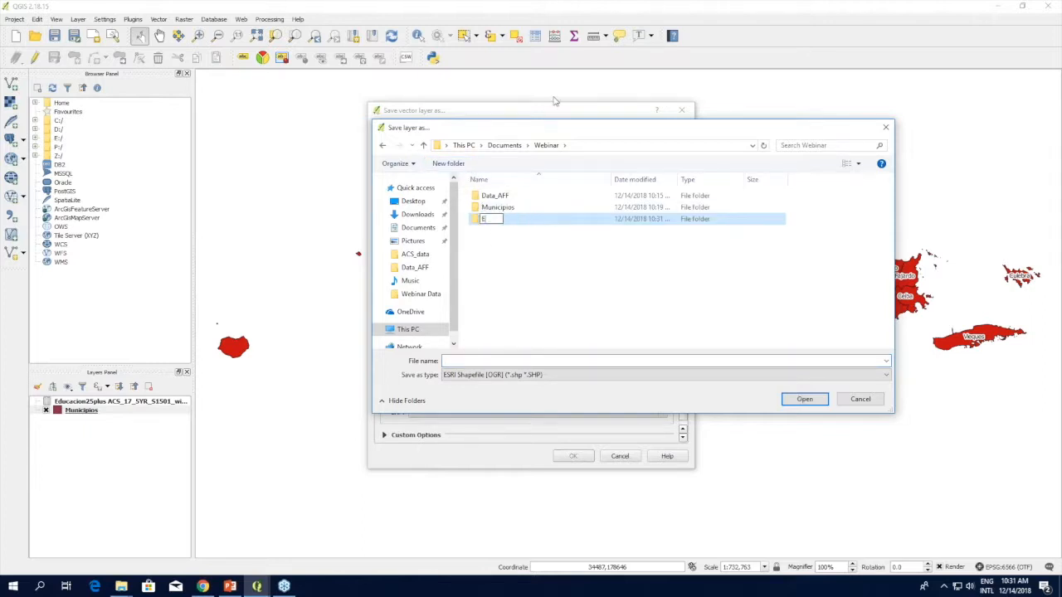
{"action": "type", "text": "ducacion25plus"}
{"action": "type", "text": "lus"}
{"action": "type", "text": "_PR"}
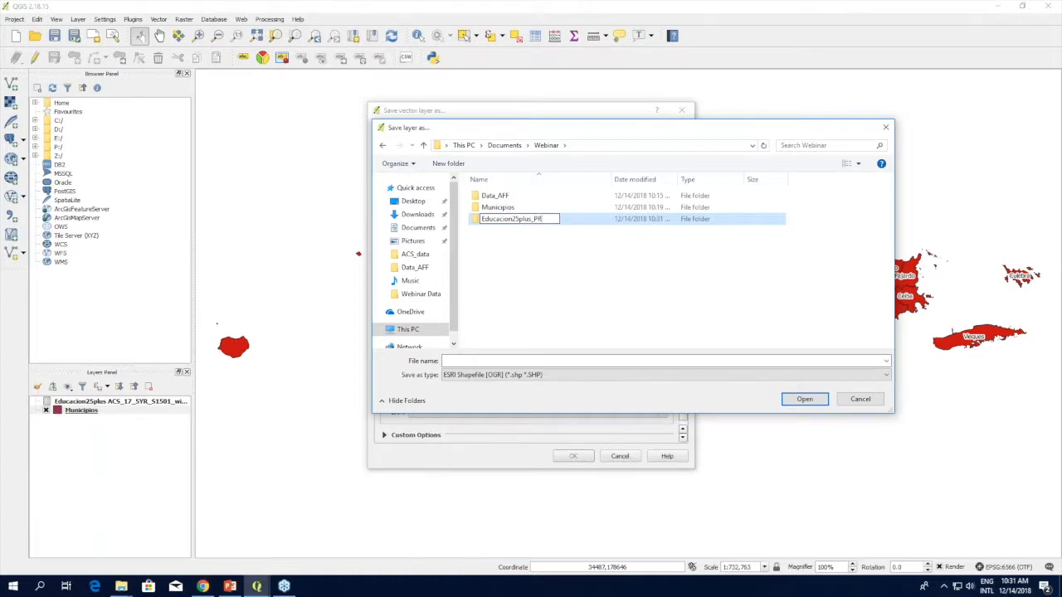
Copy the new folder's name, open the folder, and save the shapefile there as Educacion25plus_PR, keeping the other export options
{"action": "left_click_drag", "start_coordinate": [503, 218], "coordinate": [482, 219]}
{"action": "right_click", "coordinate": [486, 218]}
{"action": "left_click", "coordinate": [508, 256]}
{"action": "left_click", "coordinate": [584, 223]}
{"action": "double_click", "coordinate": [583, 209]}
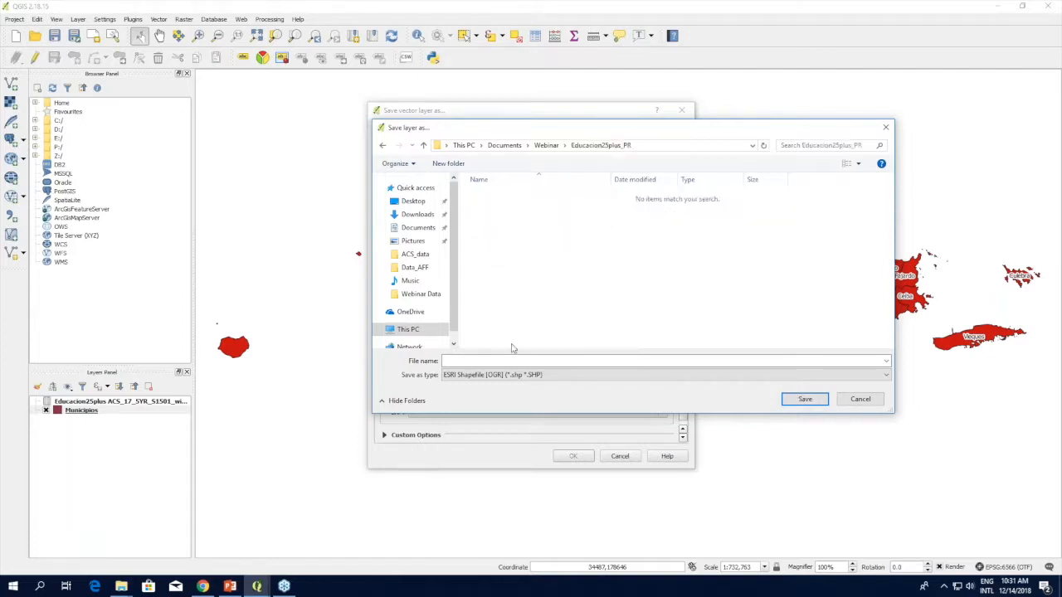
{"action": "key", "text": "ctrl+v"}
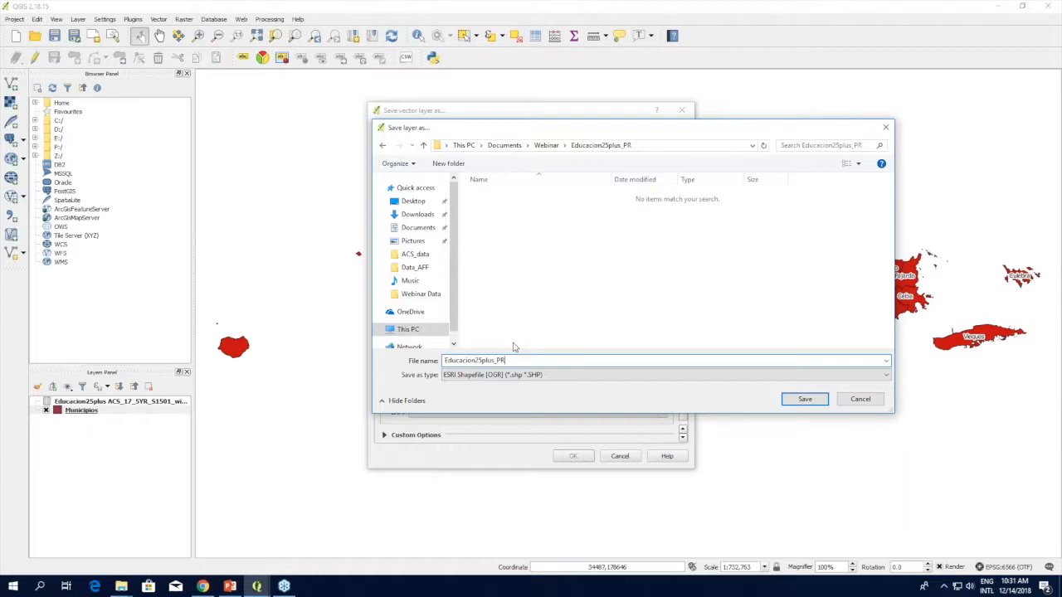
{"action": "left_click", "coordinate": [798, 402]}
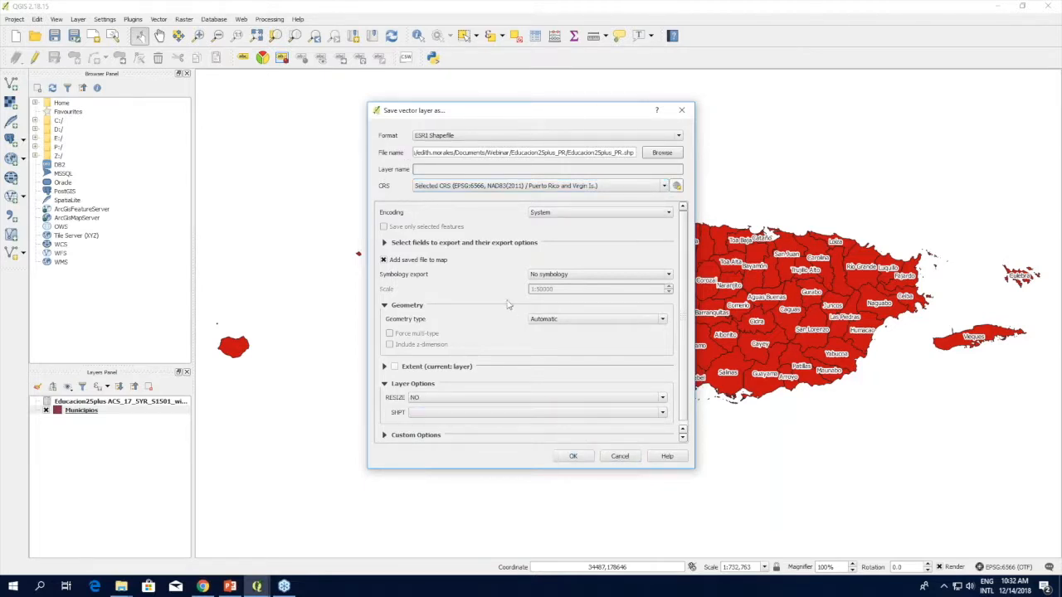
{"action": "left_click", "coordinate": [577, 460]}
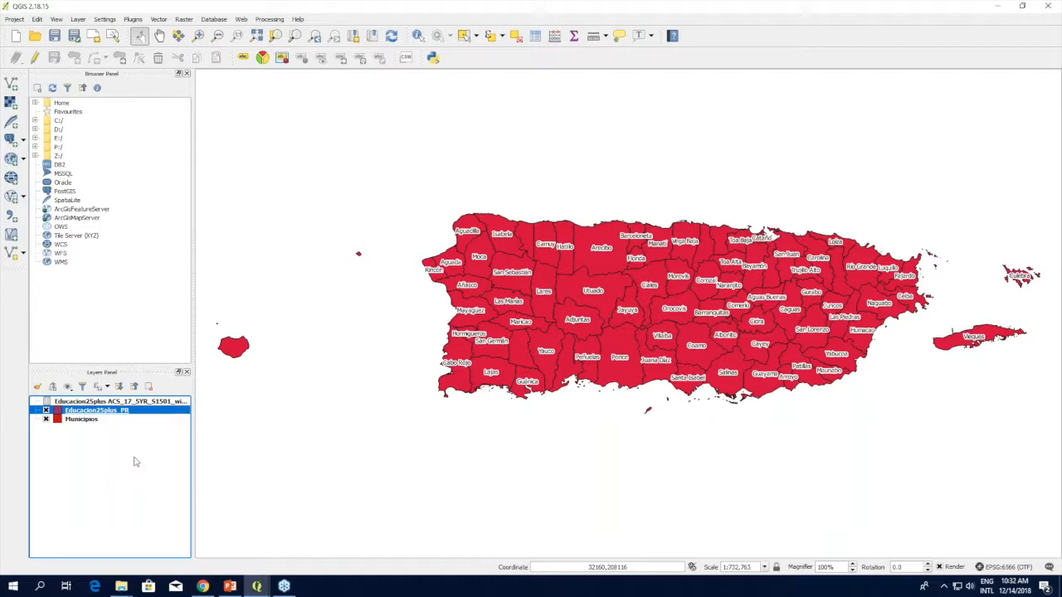
Switch to the PowerPoint presentation and show the Mapas Temáticos slide full screen to review the thematic map types
{"action": "left_click", "coordinate": [232, 586]}
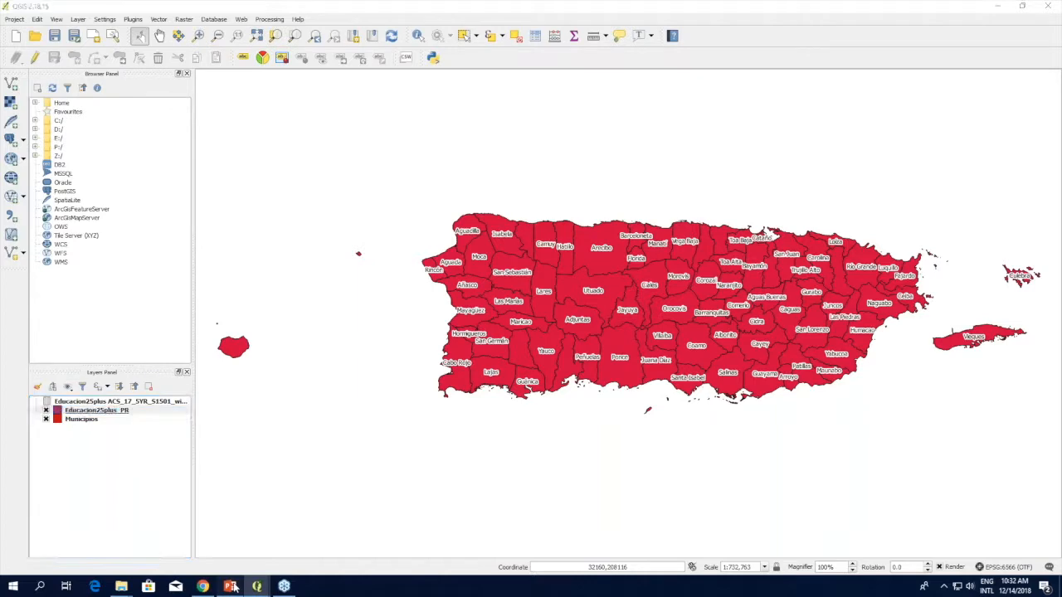
{"action": "left_click", "coordinate": [207, 540]}
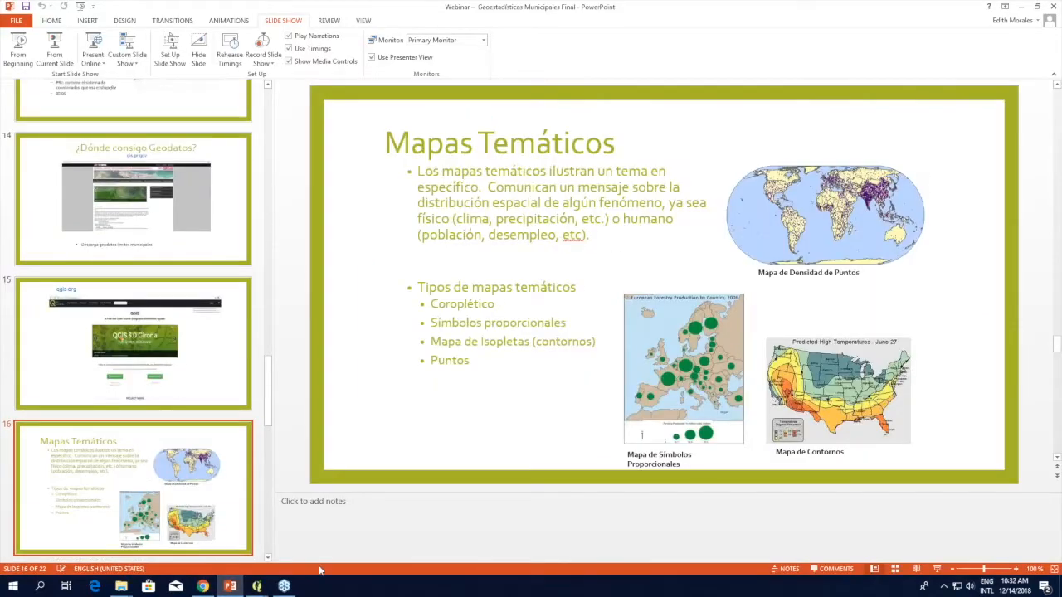
{"action": "key", "text": "shift+F5"}
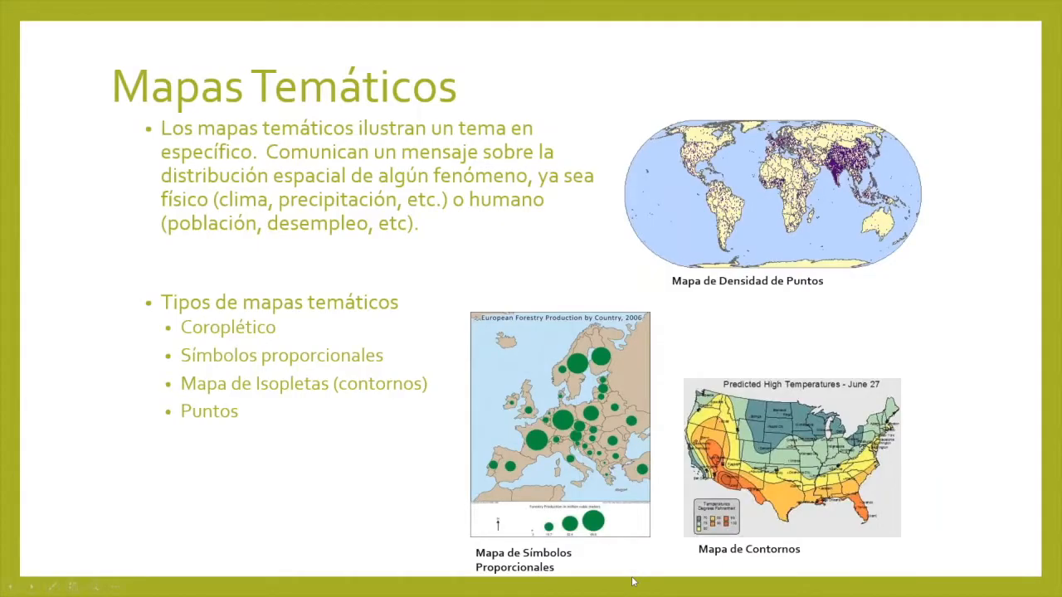
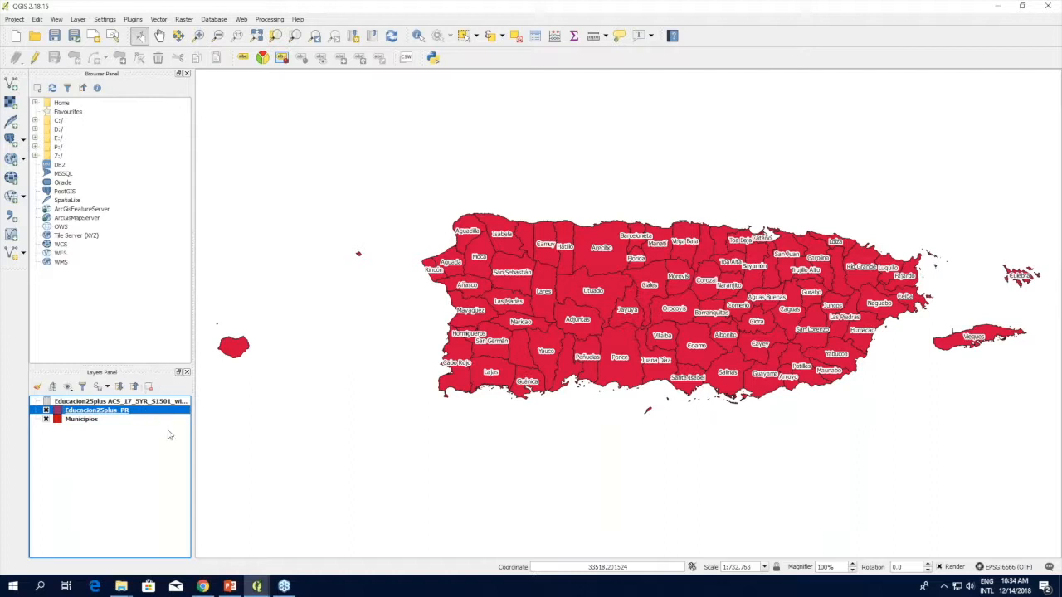
Set the Educacion25plus_PR layer's style to Graduated, based on the Bachelor's column
{"action": "double_click", "coordinate": [118, 412]}
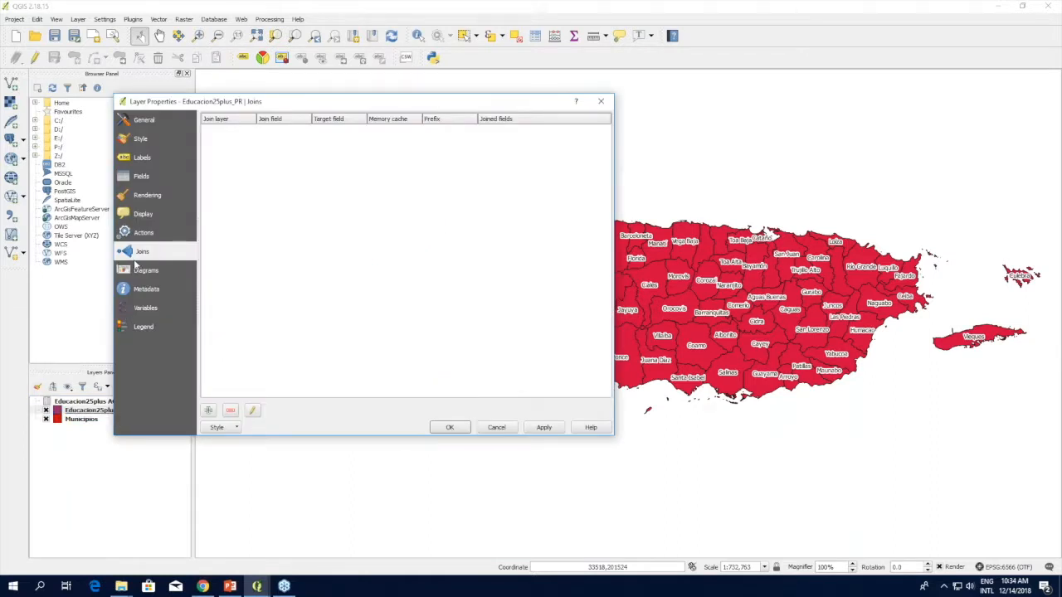
{"action": "left_click", "coordinate": [141, 139]}
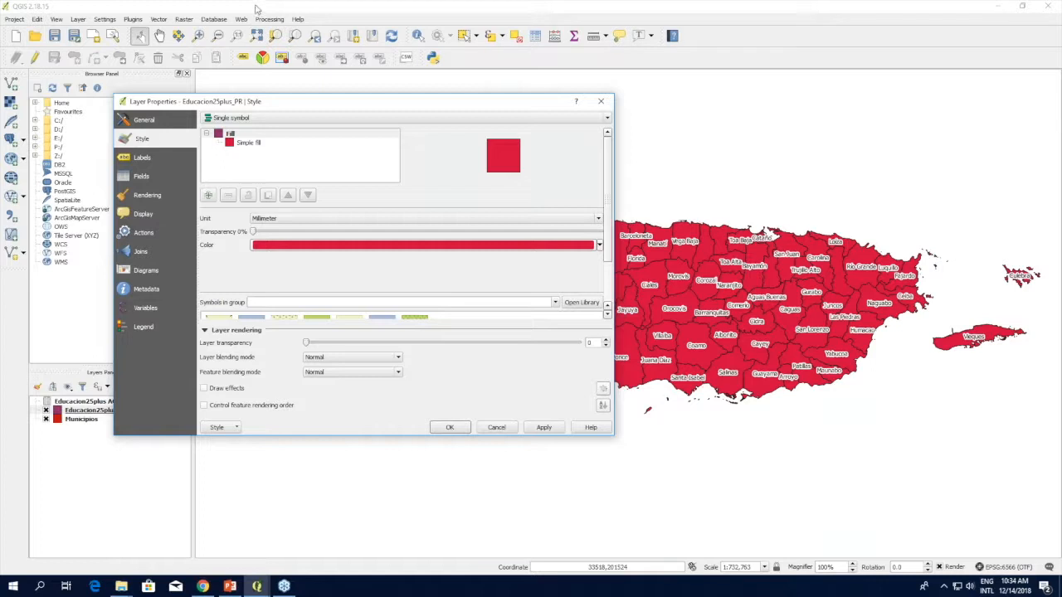
{"action": "left_click", "coordinate": [261, 120]}
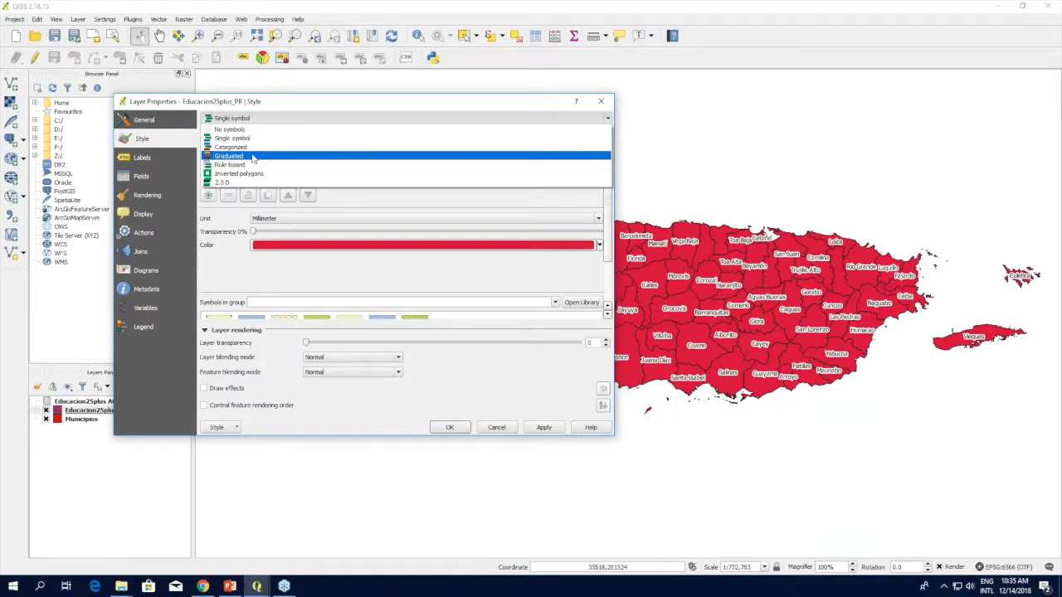
{"action": "left_click", "coordinate": [253, 156]}
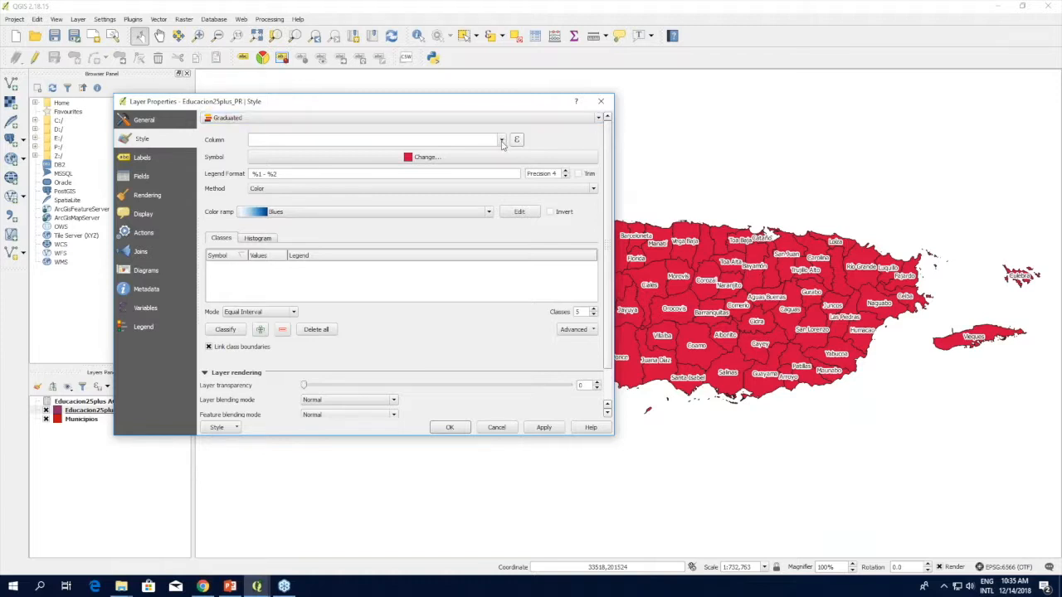
{"action": "left_click", "coordinate": [502, 141]}
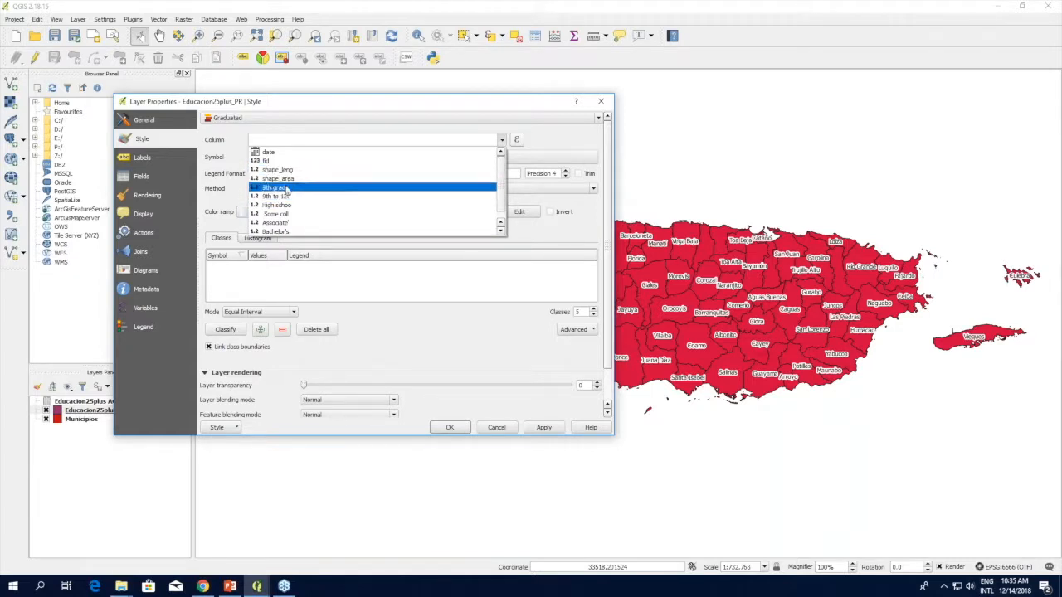
{"action": "left_click", "coordinate": [297, 232]}
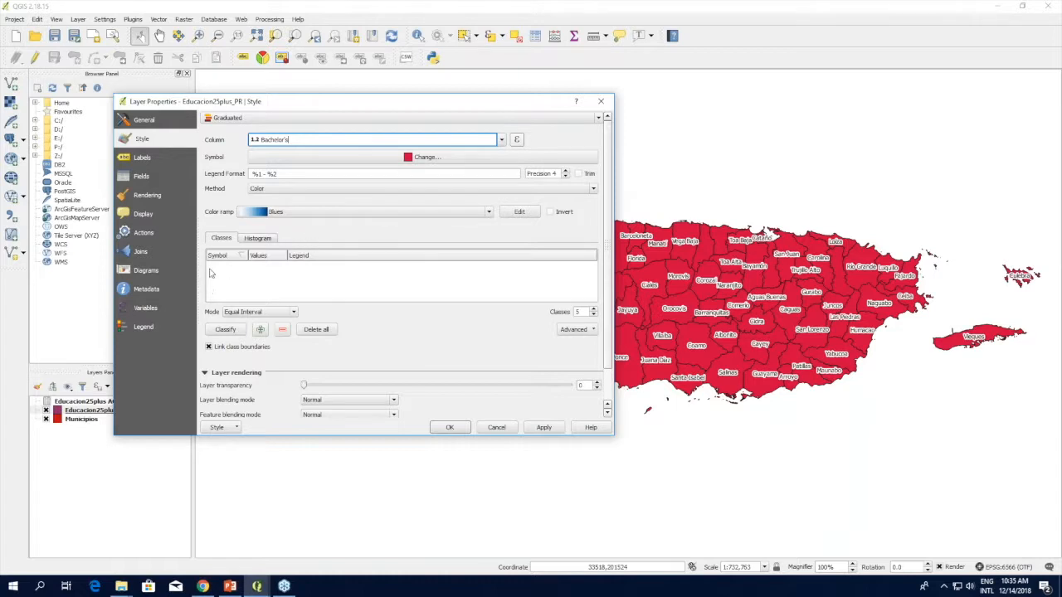
Browse the available color ramps and choose Greens for the graduated style
{"action": "left_click", "coordinate": [488, 214]}
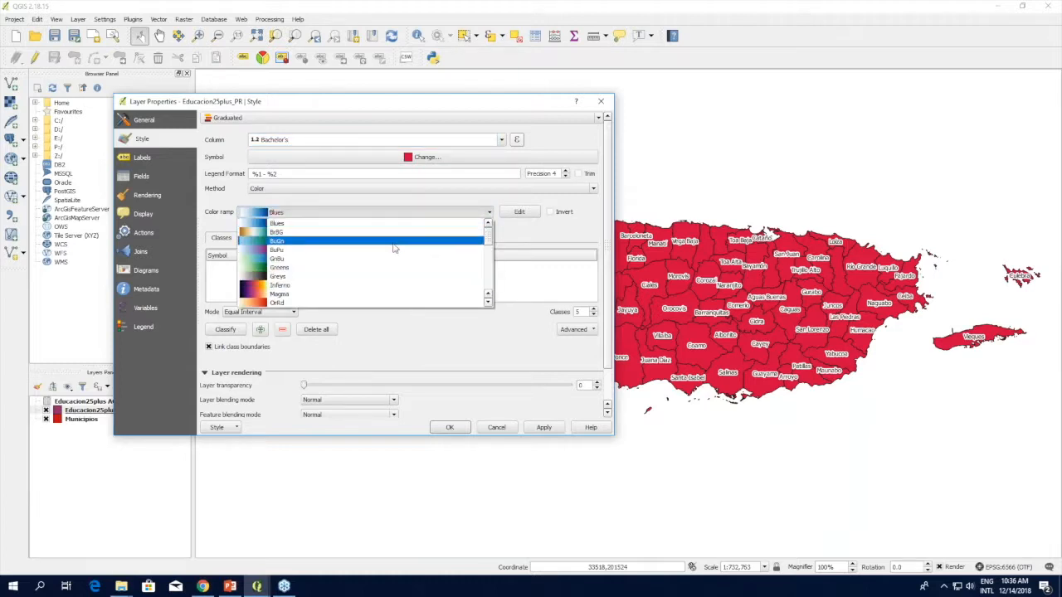
{"action": "scroll", "coordinate": [365, 261], "scroll_direction": "down", "scroll_amount": 2}
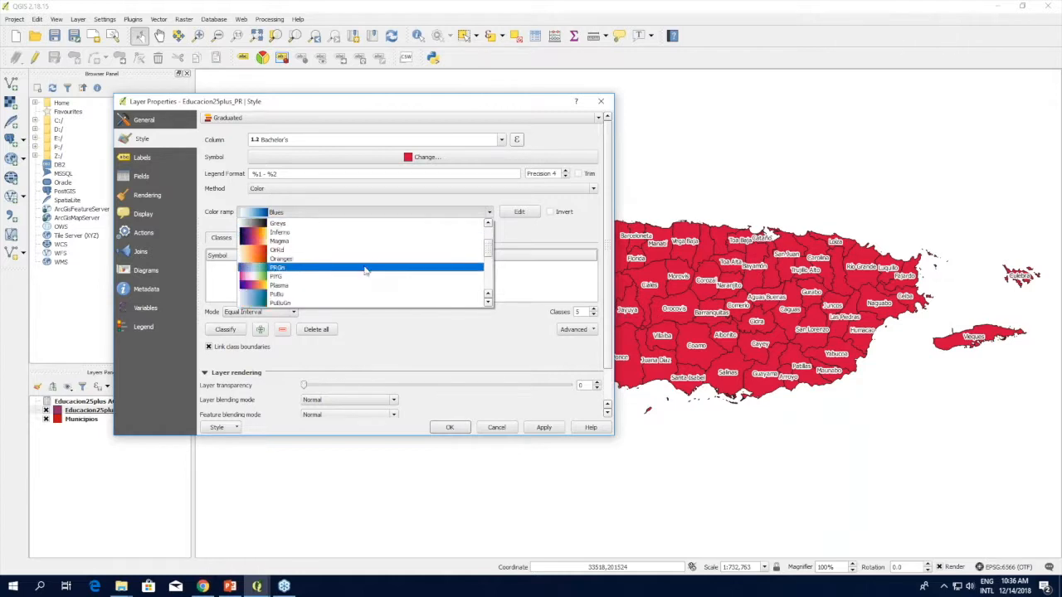
{"action": "scroll", "coordinate": [365, 270], "scroll_direction": "down", "scroll_amount": 4}
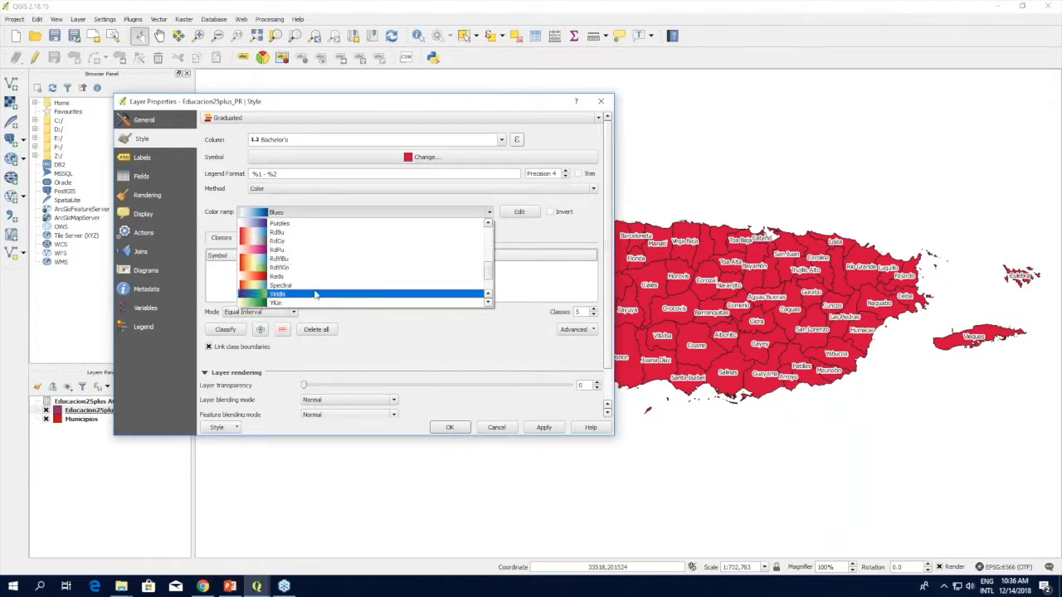
{"action": "scroll", "coordinate": [299, 290], "scroll_direction": "up", "scroll_amount": 3}
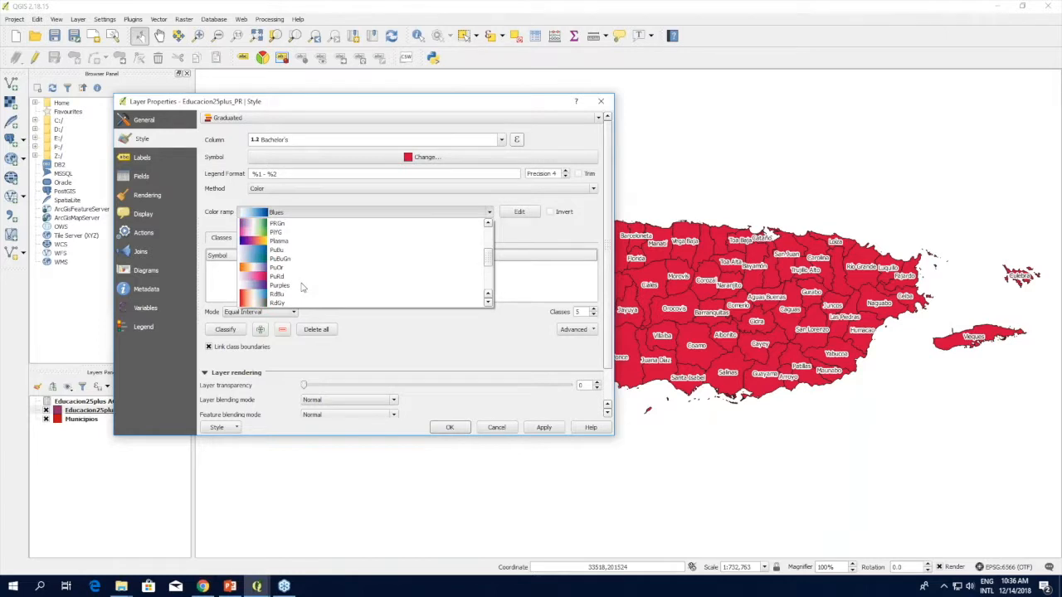
{"action": "scroll", "coordinate": [295, 292], "scroll_direction": "down", "scroll_amount": 1}
{"action": "scroll", "coordinate": [290, 294], "scroll_direction": "down", "scroll_amount": 2}
{"action": "scroll", "coordinate": [290, 286], "scroll_direction": "down", "scroll_amount": 1}
{"action": "scroll", "coordinate": [297, 265], "scroll_direction": "up", "scroll_amount": 6}
{"action": "scroll", "coordinate": [298, 249], "scroll_direction": "up", "scroll_amount": 1}
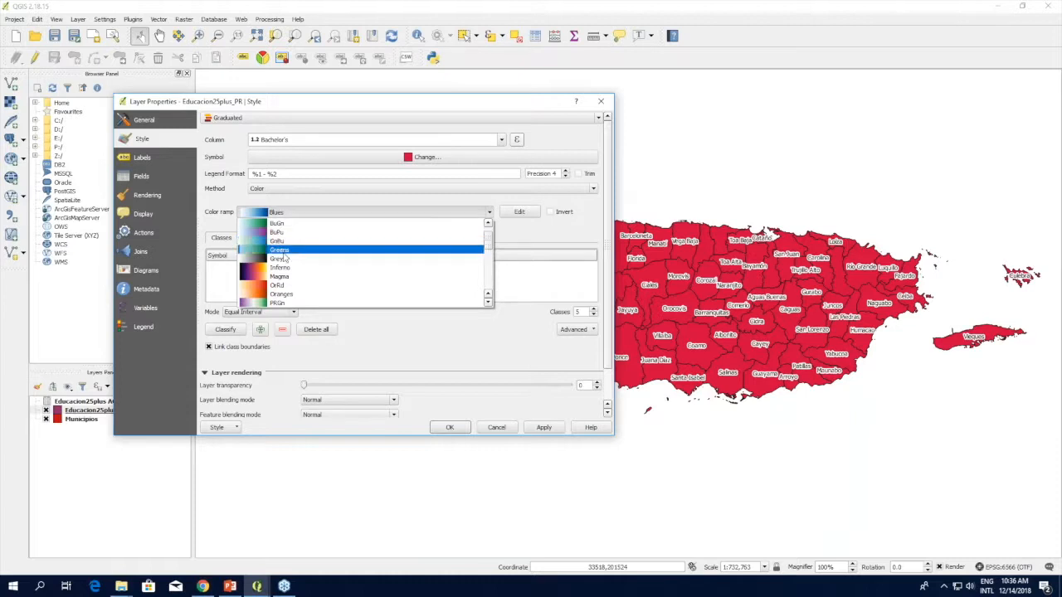
{"action": "left_click", "coordinate": [287, 252]}
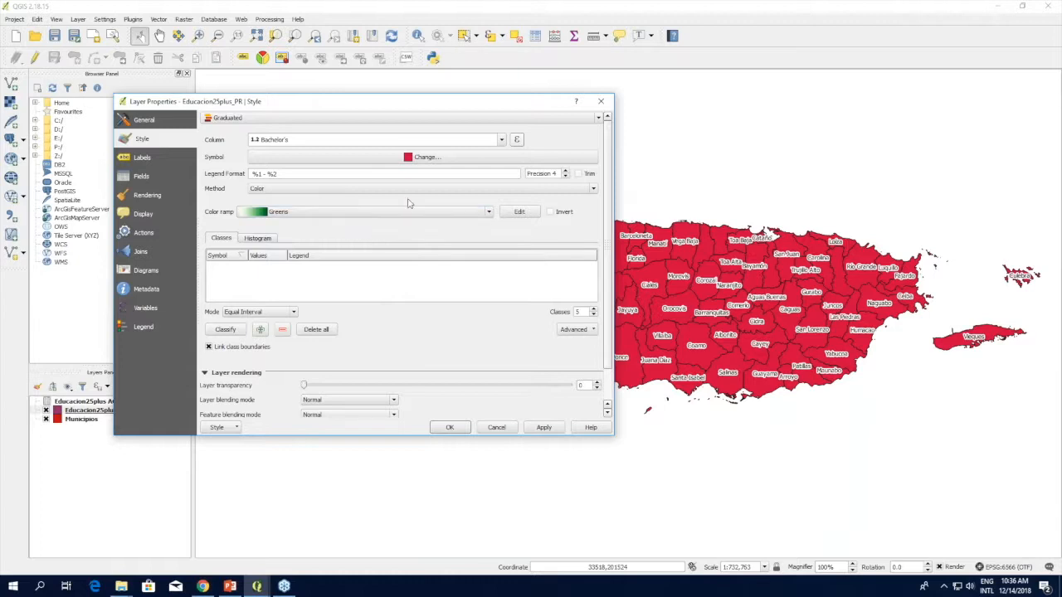
Classify the values with the Natural Breaks (Jenks) mode, review the class ranges, and accept the layer style
{"action": "left_click", "coordinate": [294, 314]}
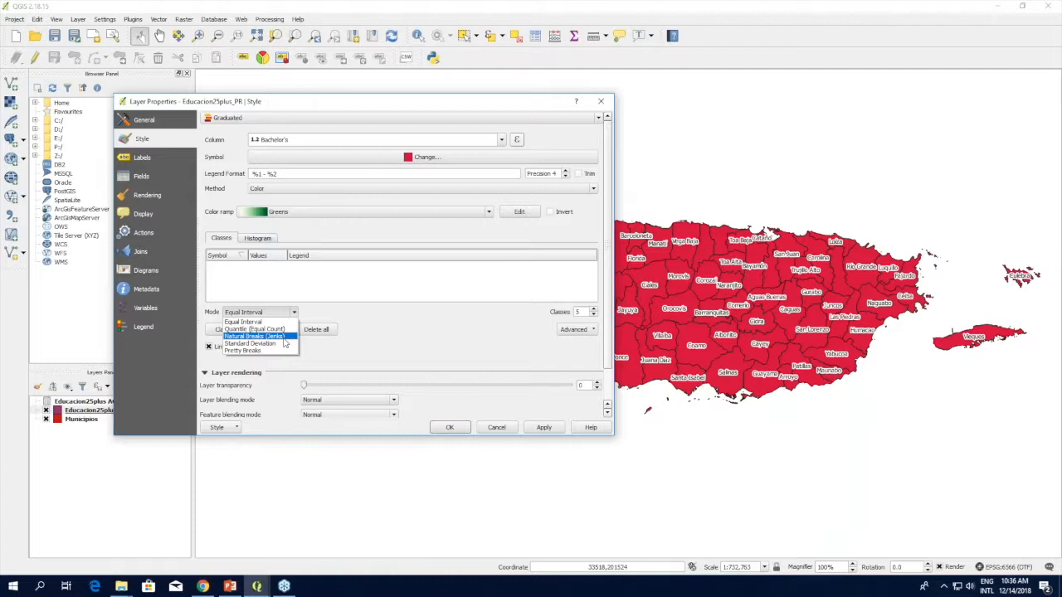
{"action": "left_click", "coordinate": [255, 336]}
{"action": "scroll", "coordinate": [386, 287], "scroll_direction": "down", "scroll_amount": 3}
{"action": "scroll", "coordinate": [366, 261], "scroll_direction": "up", "scroll_amount": 1}
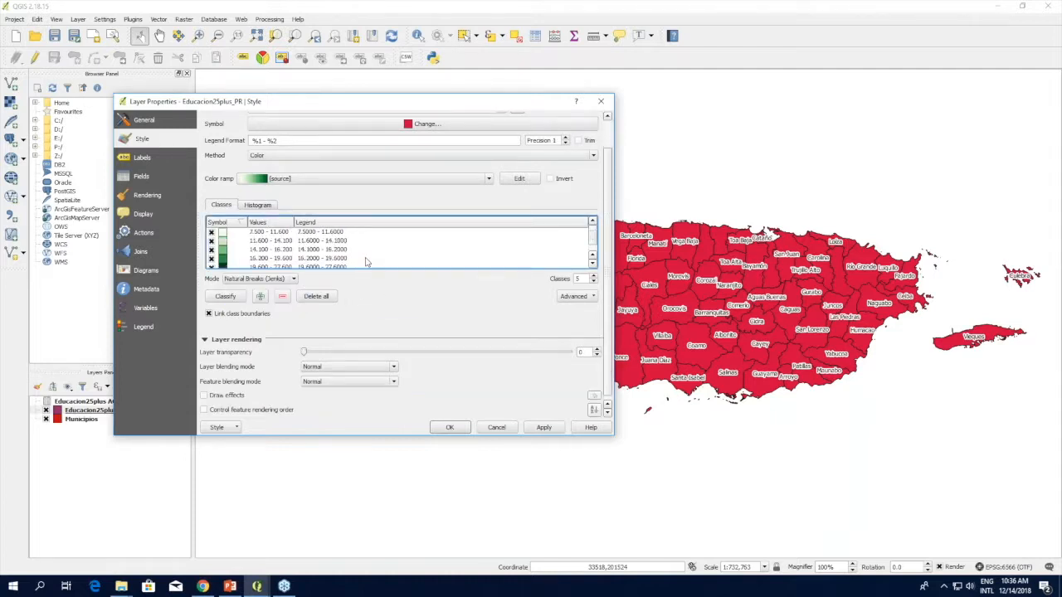
{"action": "scroll", "coordinate": [364, 258], "scroll_direction": "up", "scroll_amount": 1}
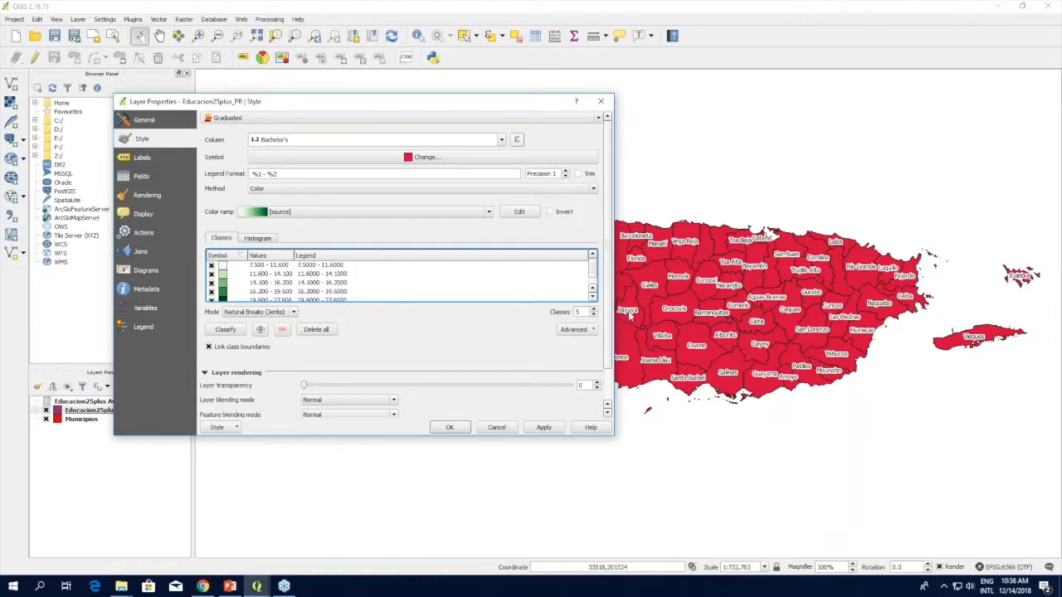
{"action": "left_click_drag", "start_coordinate": [594, 275], "coordinate": [595, 264]}
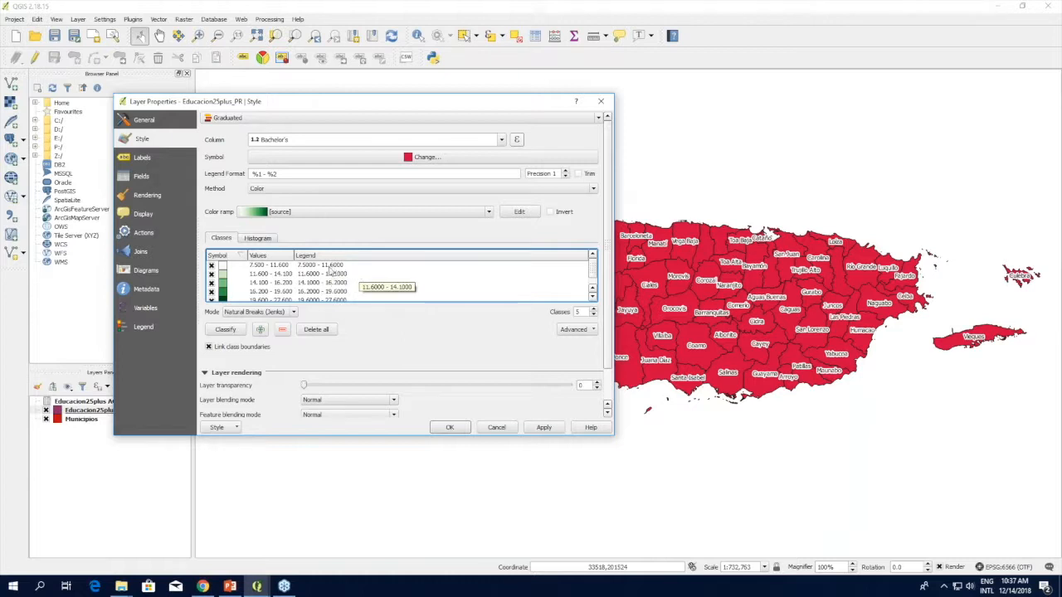
{"action": "scroll", "coordinate": [593, 276], "scroll_direction": "down", "scroll_amount": 1}
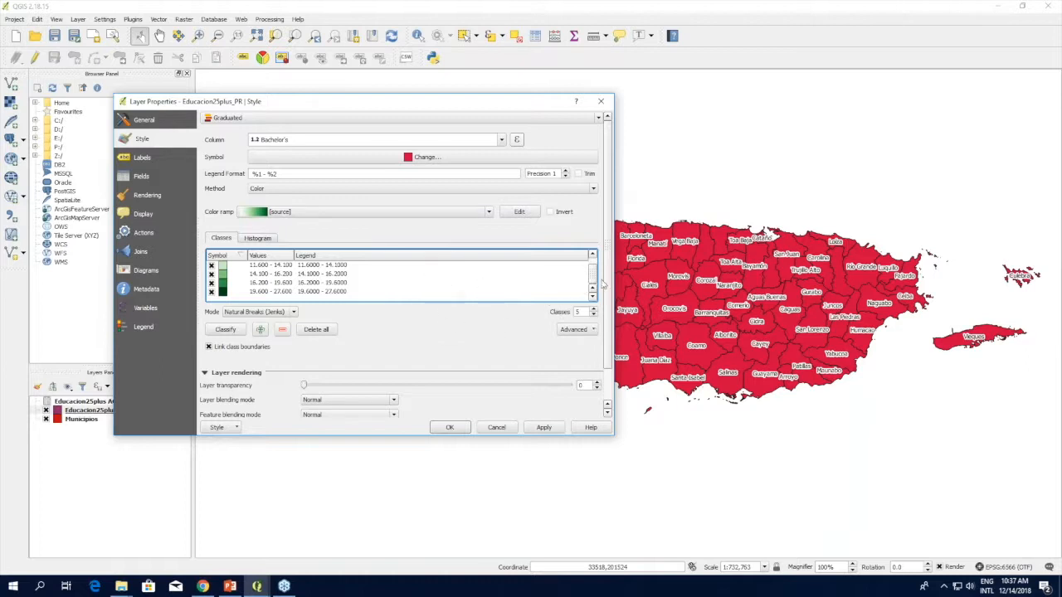
{"action": "mouse_move", "coordinate": [592, 282]}
{"action": "left_mouse_down"}
{"action": "mouse_move", "coordinate": [596, 264]}
{"action": "mouse_move", "coordinate": [596, 284]}
{"action": "left_mouse_up"}
{"action": "left_click", "coordinate": [449, 428]}
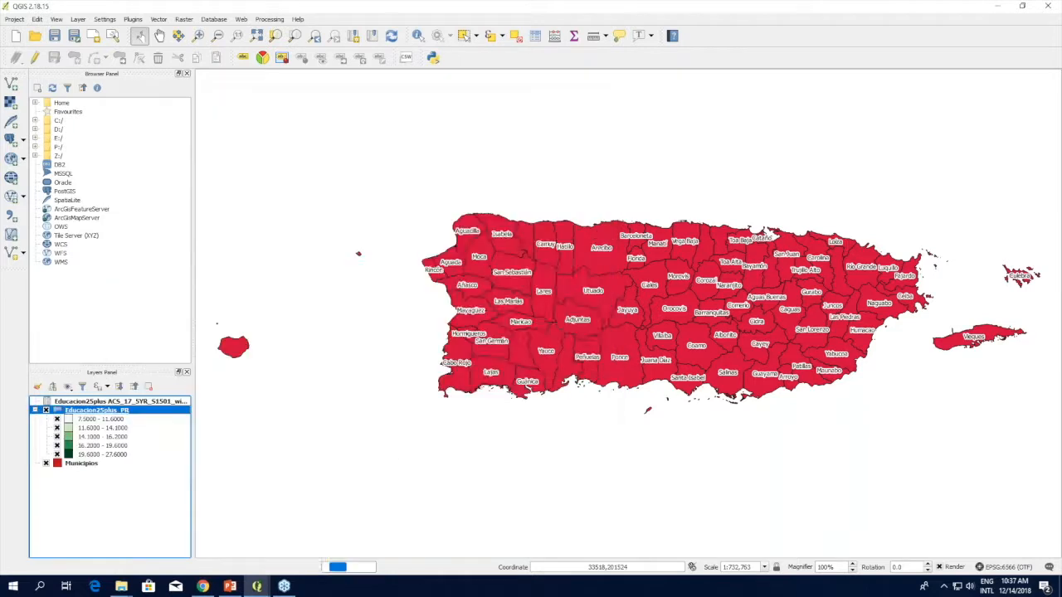
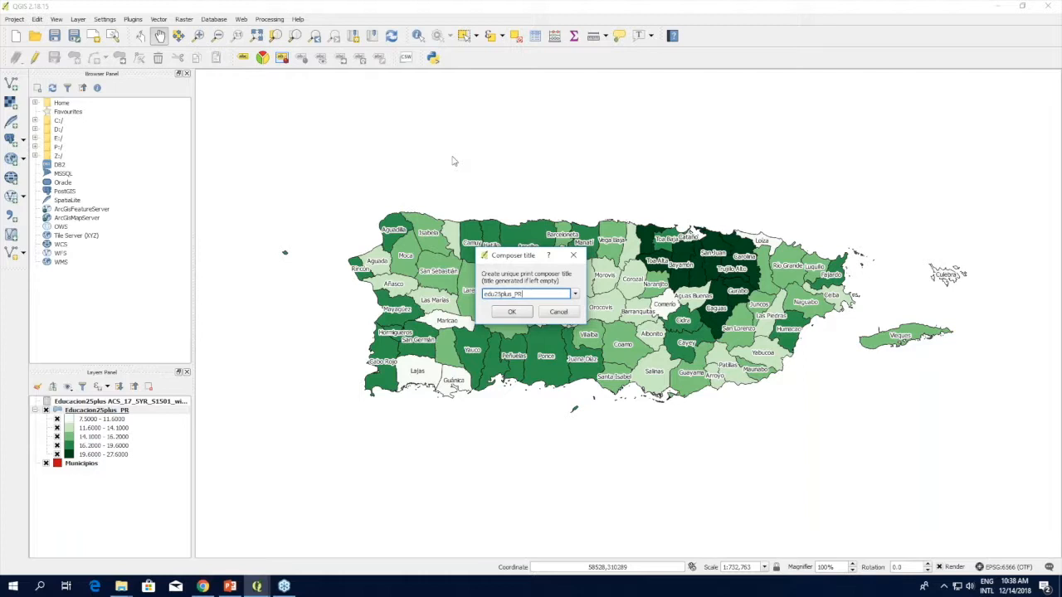
Create a new print composer titled edu25plus_PR
{"action": "left_click", "coordinate": [520, 312]}
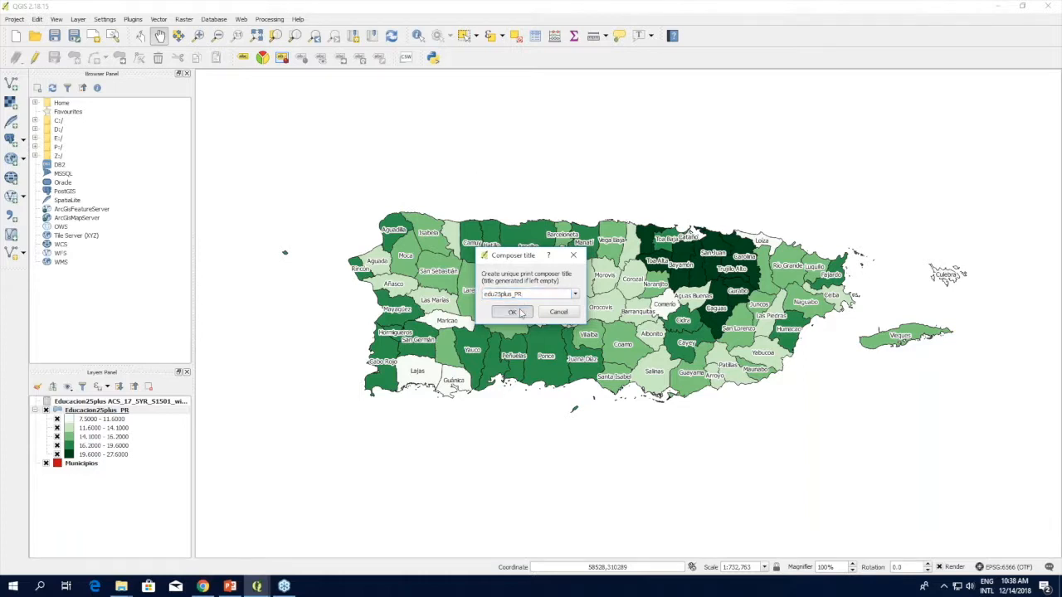
Bring the edu25plus_PR composer window fully into view and show the composition's page settings
{"action": "left_click_drag", "start_coordinate": [1061, 105], "coordinate": [376, 117]}
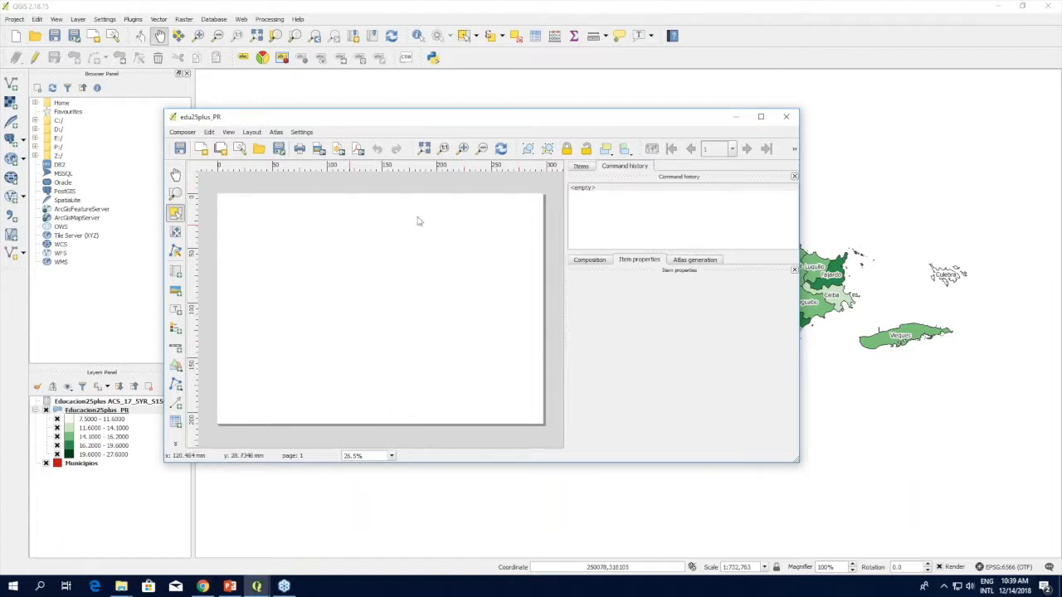
{"action": "left_click", "coordinate": [589, 260]}
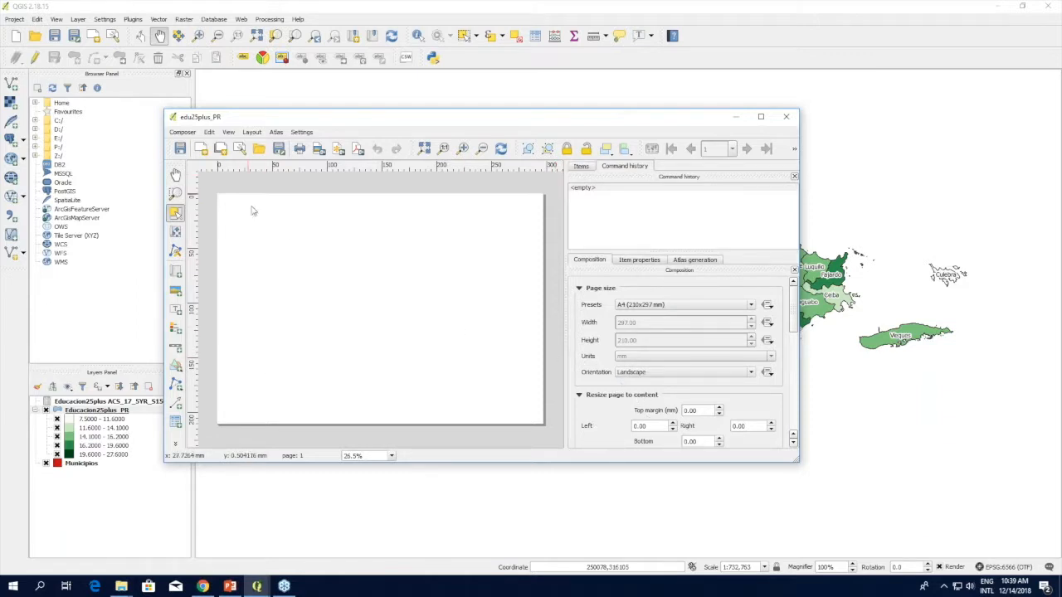
Try Portrait as the page orientation and return it to Landscape
{"action": "left_click", "coordinate": [630, 373]}
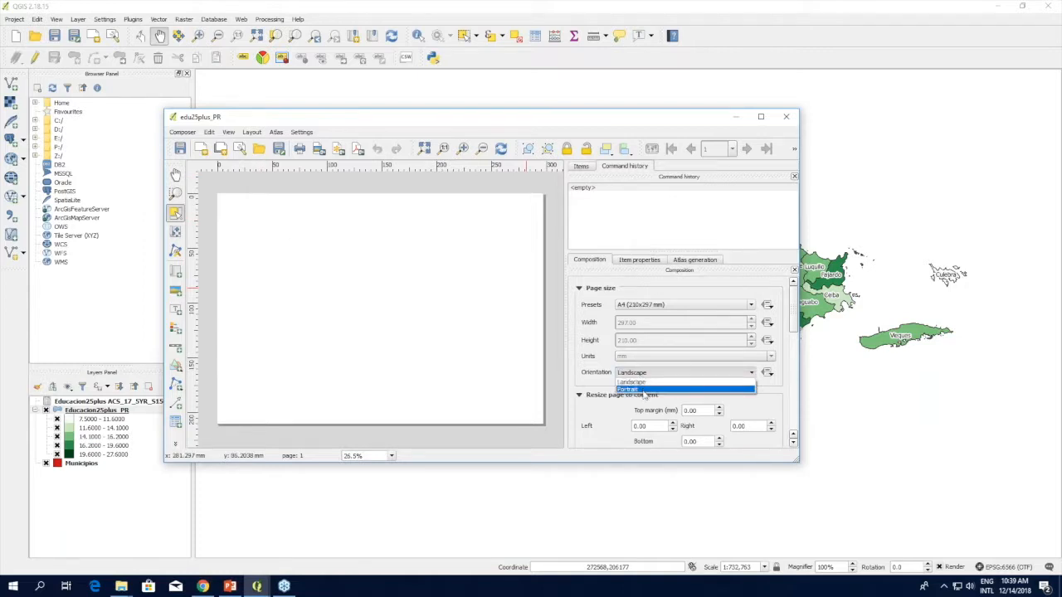
{"action": "left_click", "coordinate": [644, 390]}
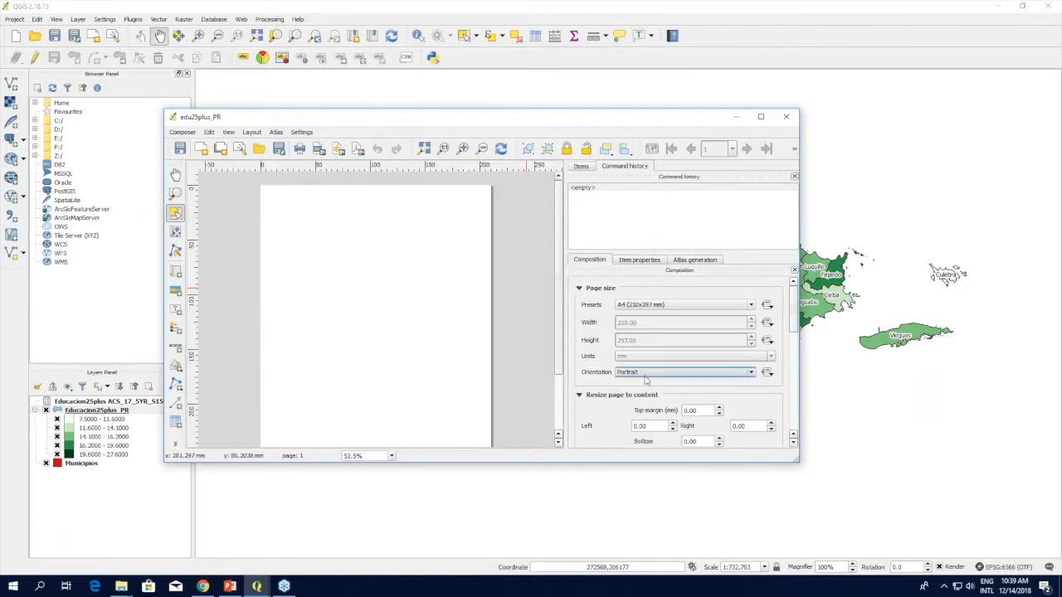
{"action": "left_click", "coordinate": [645, 374]}
{"action": "left_click", "coordinate": [643, 383]}
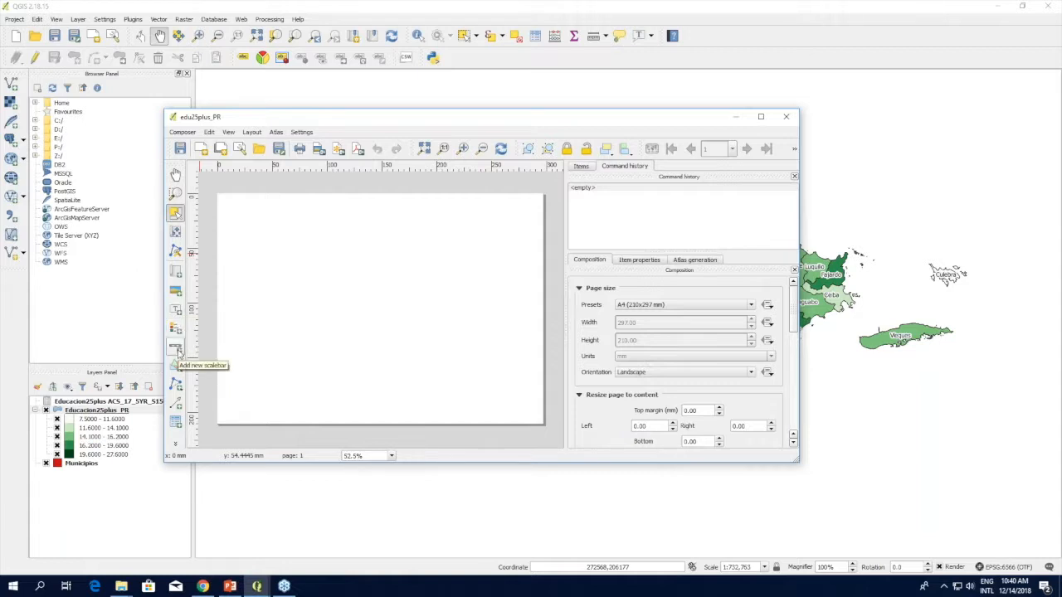
Add a map item that covers the entire landscape page
{"action": "left_click", "coordinate": [179, 351]}
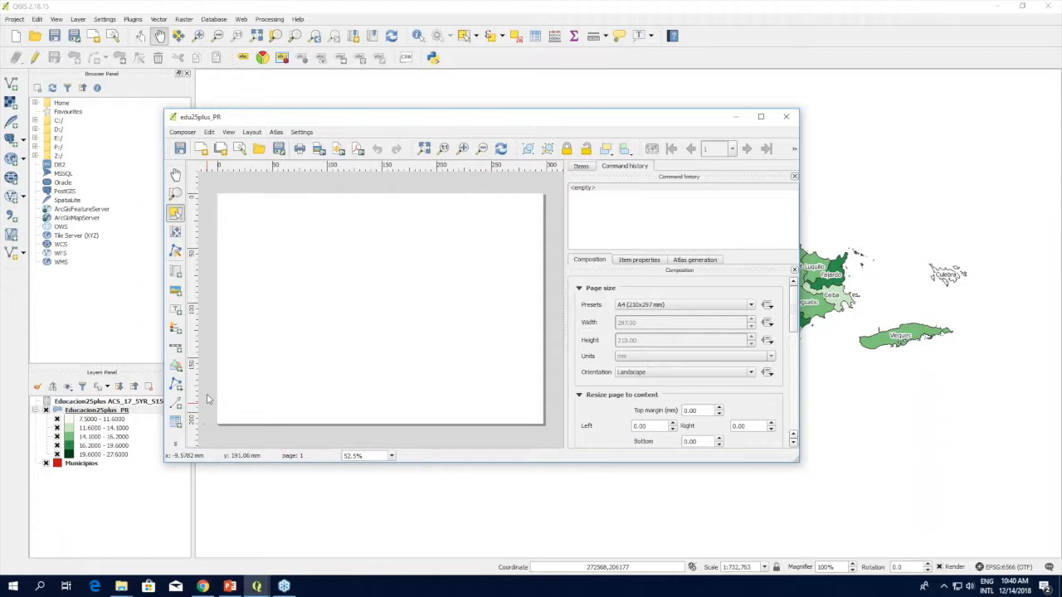
{"action": "left_click", "coordinate": [178, 275]}
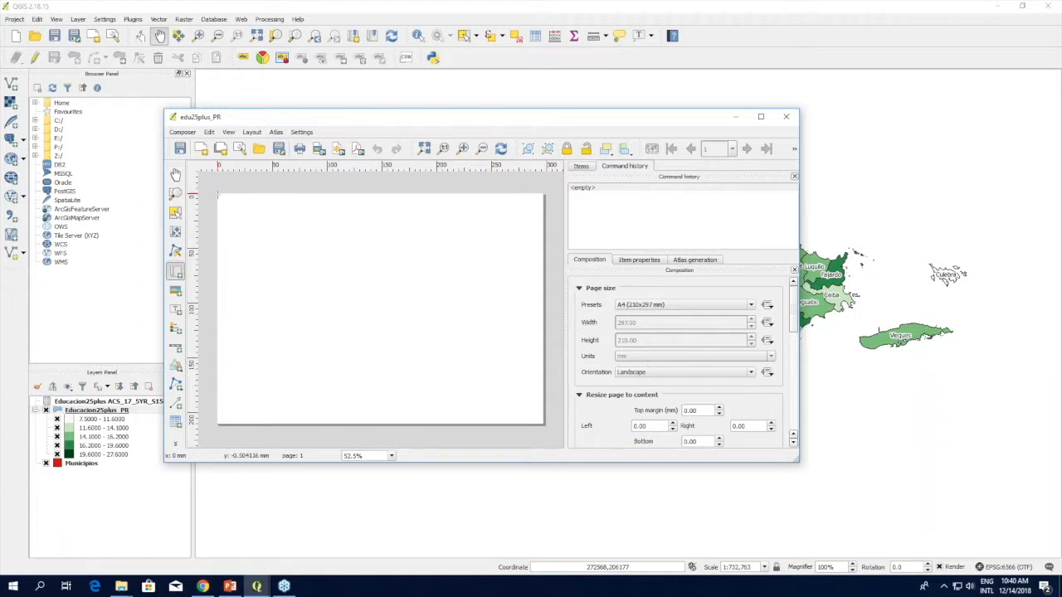
{"action": "left_click_drag", "start_coordinate": [219, 201], "coordinate": [543, 424]}
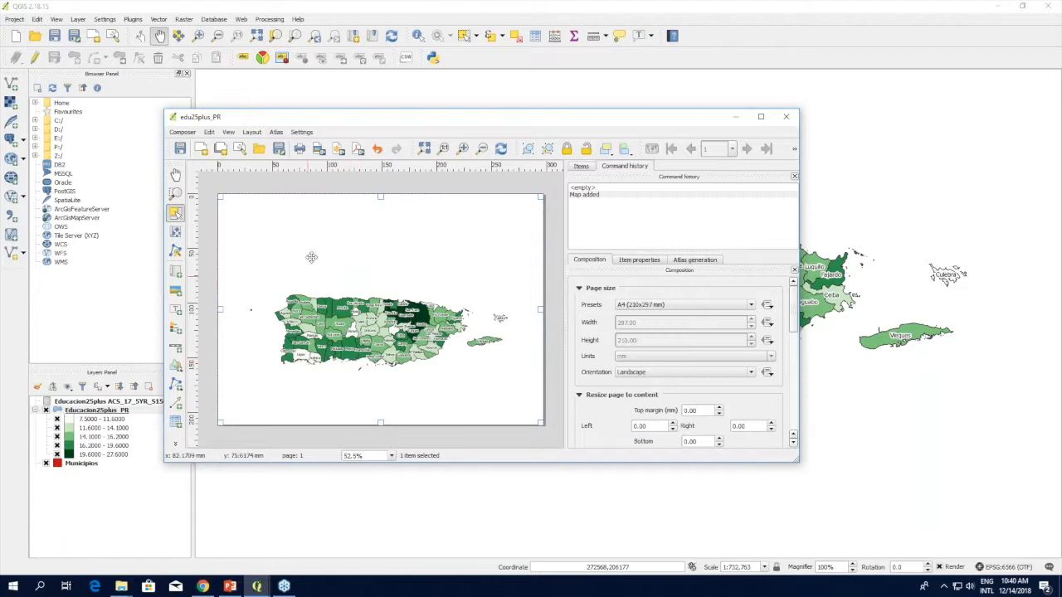
Move the map content upward within its frame so Puerto Rico sits near the vertical middle of the page
{"action": "left_click", "coordinate": [176, 233]}
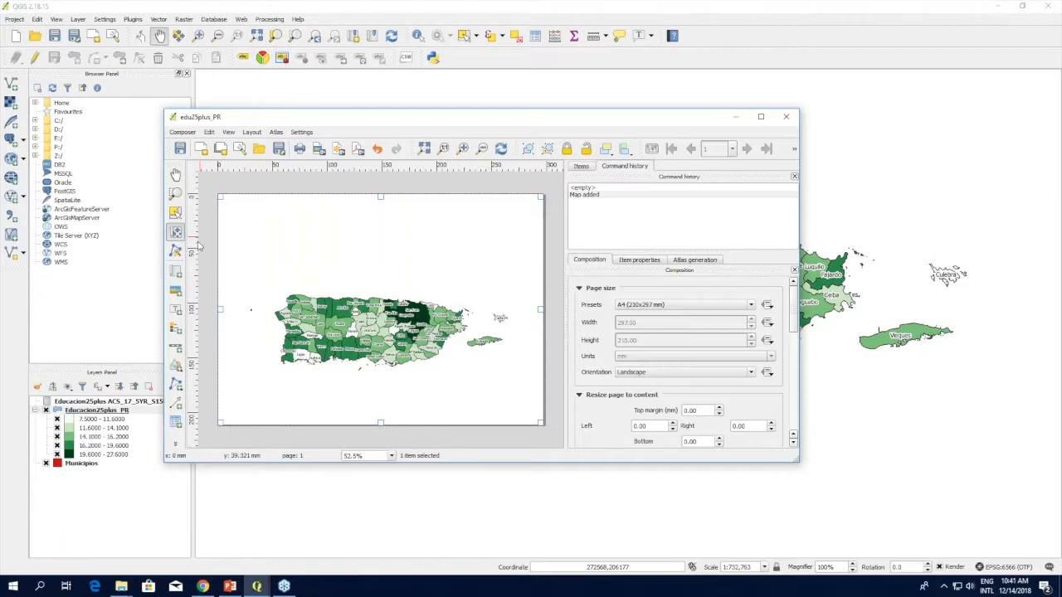
{"action": "left_click_drag", "start_coordinate": [361, 325], "coordinate": [362, 300]}
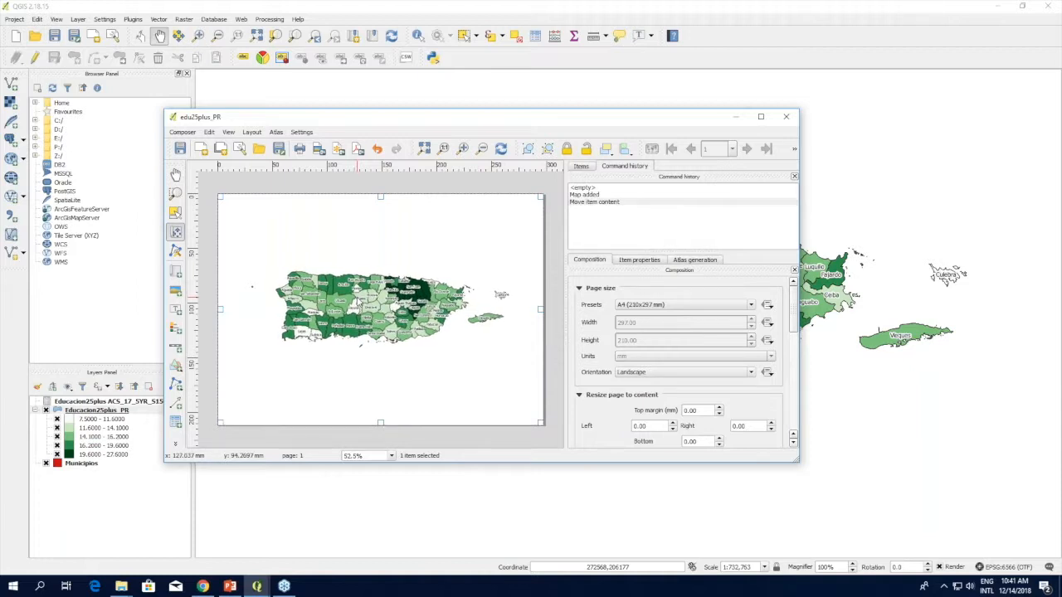
{"action": "left_click", "coordinate": [359, 301]}
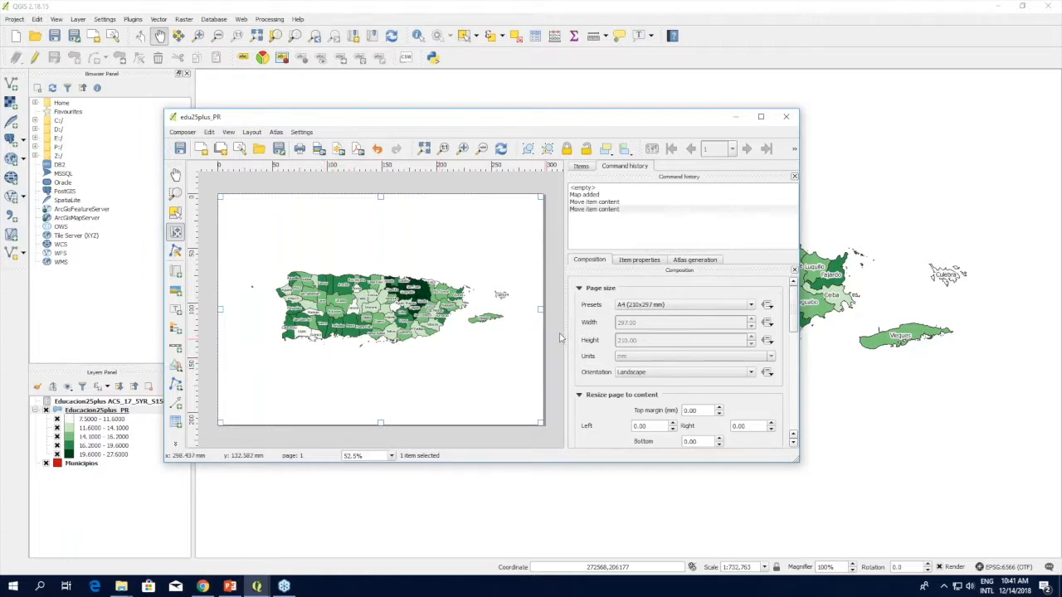
Set the map item's scale to 1020920
{"action": "left_click", "coordinate": [636, 261]}
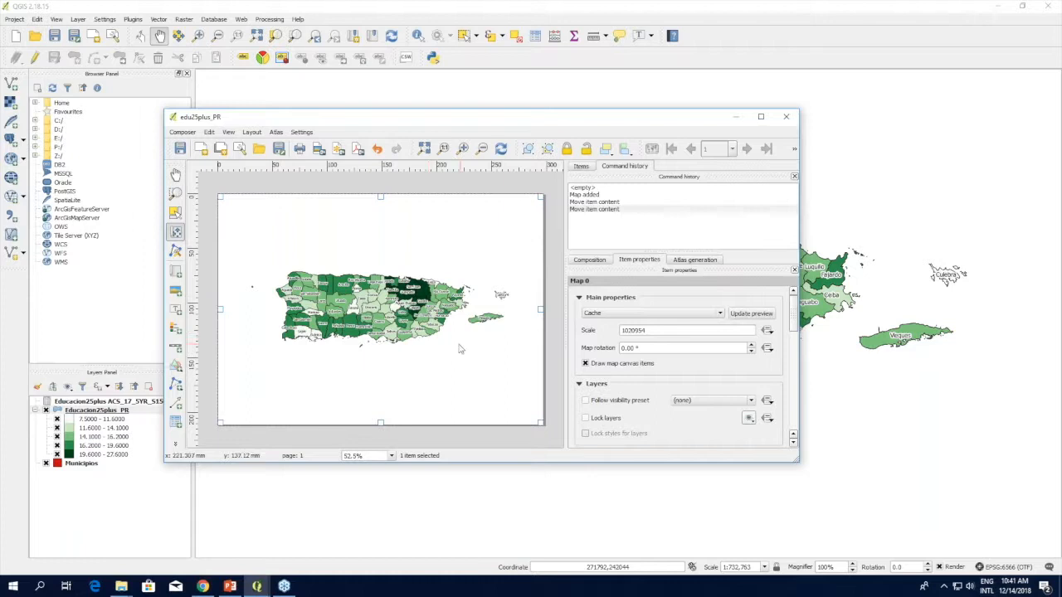
{"action": "left_click", "coordinate": [646, 331]}
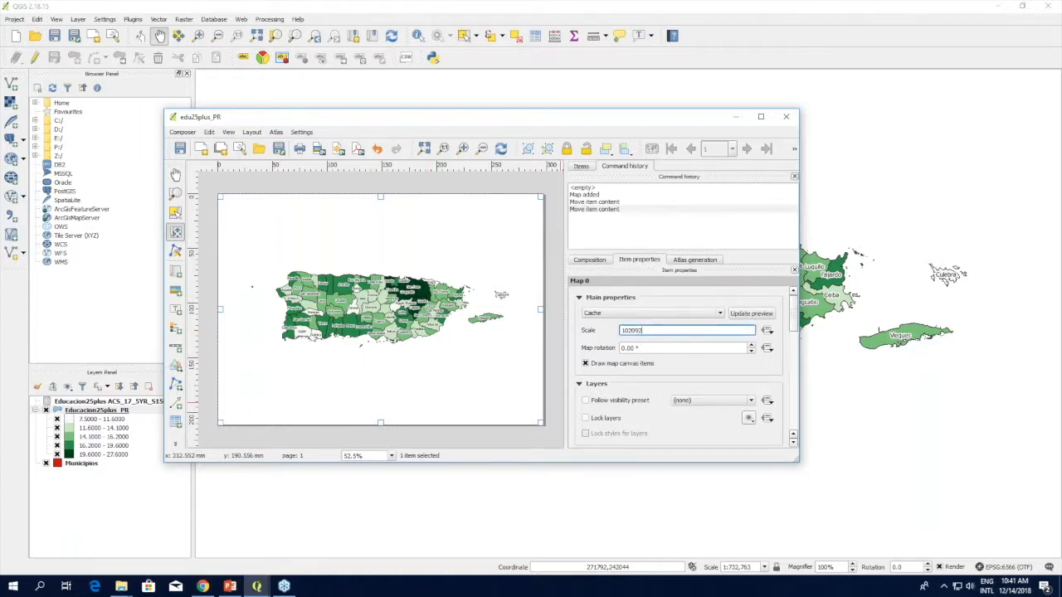
{"action": "key", "text": "Return"}
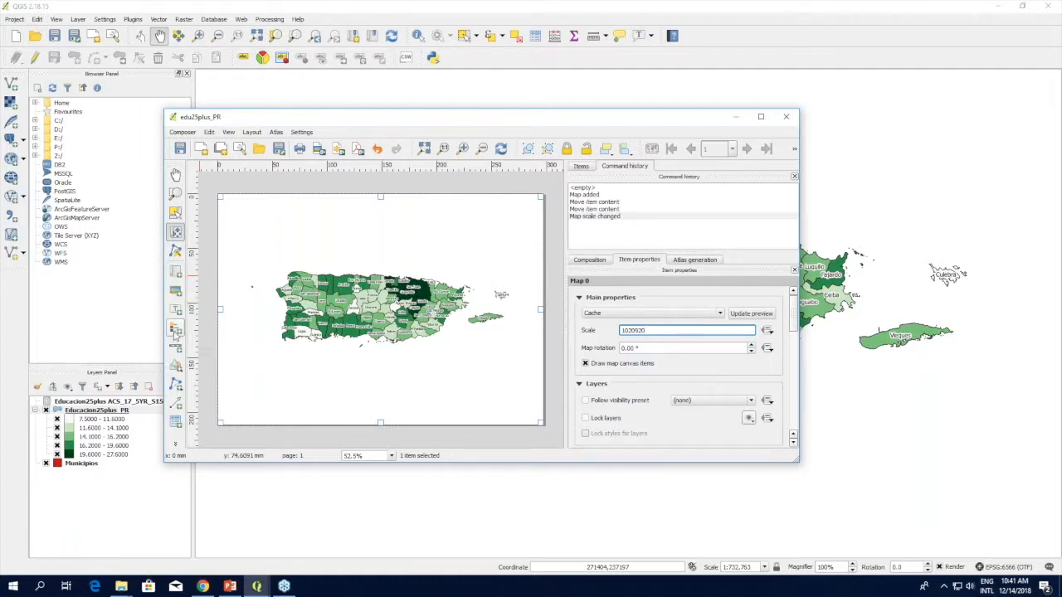
Add a legend below the map and fit it inside the page's lower-right corner
{"action": "left_click", "coordinate": [176, 330]}
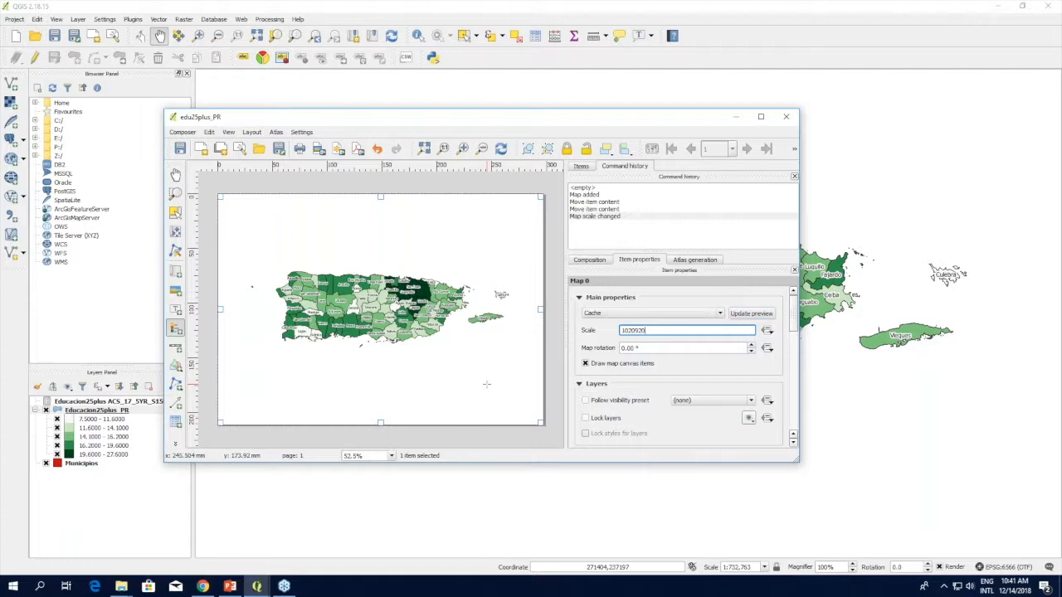
{"action": "left_click_drag", "start_coordinate": [465, 368], "coordinate": [544, 425]}
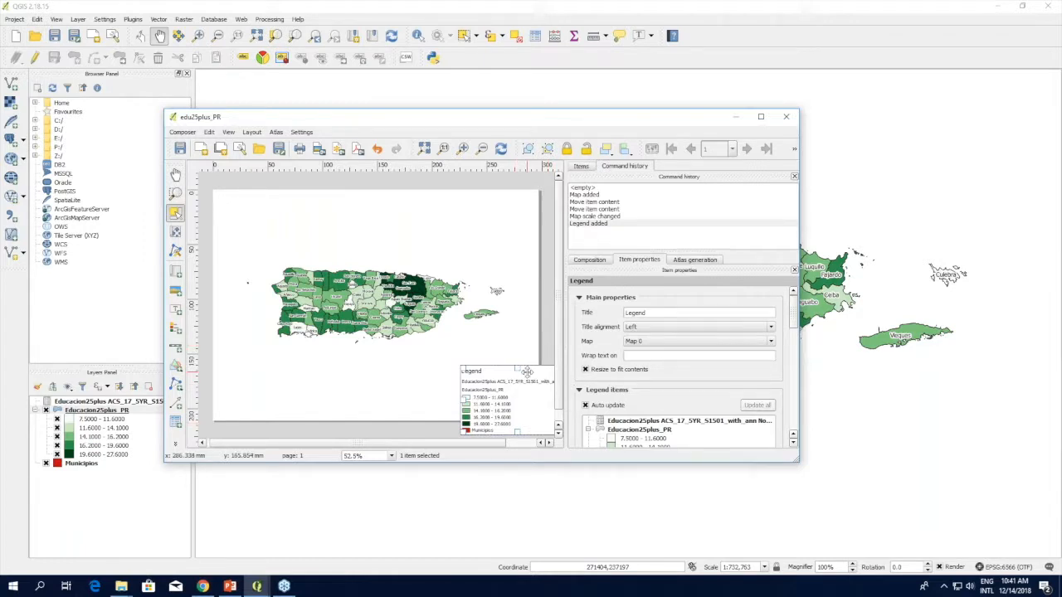
{"action": "left_click_drag", "start_coordinate": [488, 388], "coordinate": [467, 376]}
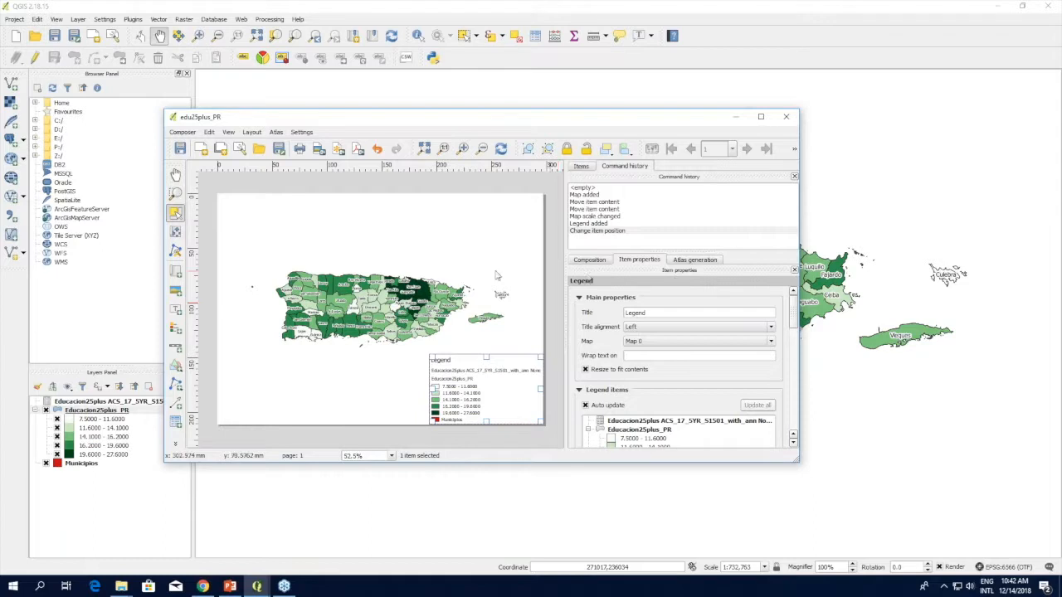
Clear the legend's title text
{"action": "mouse_move", "coordinate": [792, 313]}
{"action": "left_mouse_down"}
{"action": "mouse_move", "coordinate": [792, 336]}
{"action": "mouse_move", "coordinate": [794, 306]}
{"action": "left_mouse_up"}
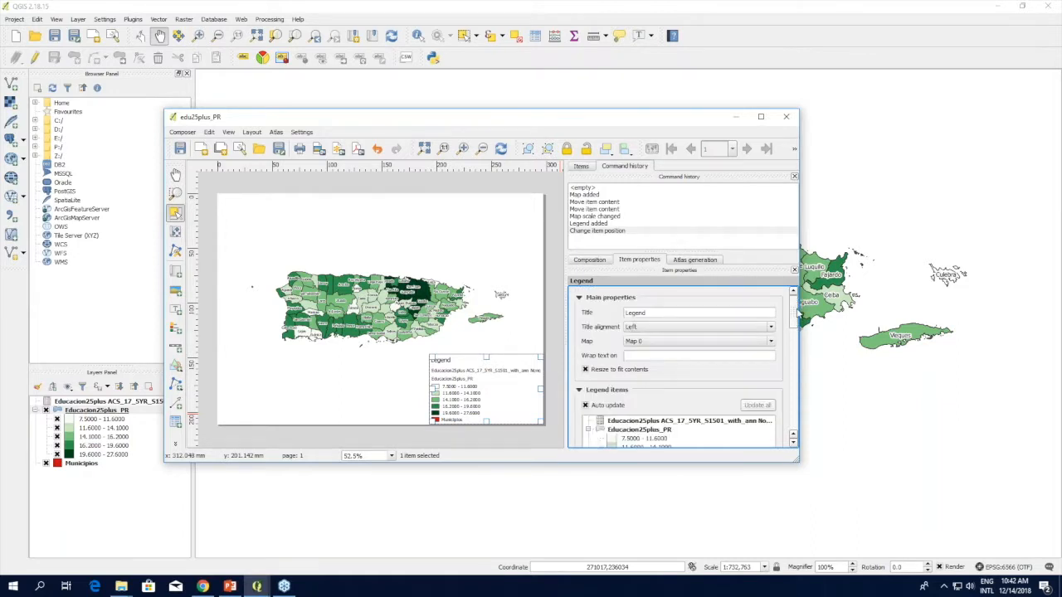
{"action": "left_click", "coordinate": [710, 313]}
{"action": "key", "text": "BackSpace"}
{"action": "key", "text": "BackSpace"}
{"action": "key", "text": "BackSpace"}
{"action": "key", "text": "BackSpace"}
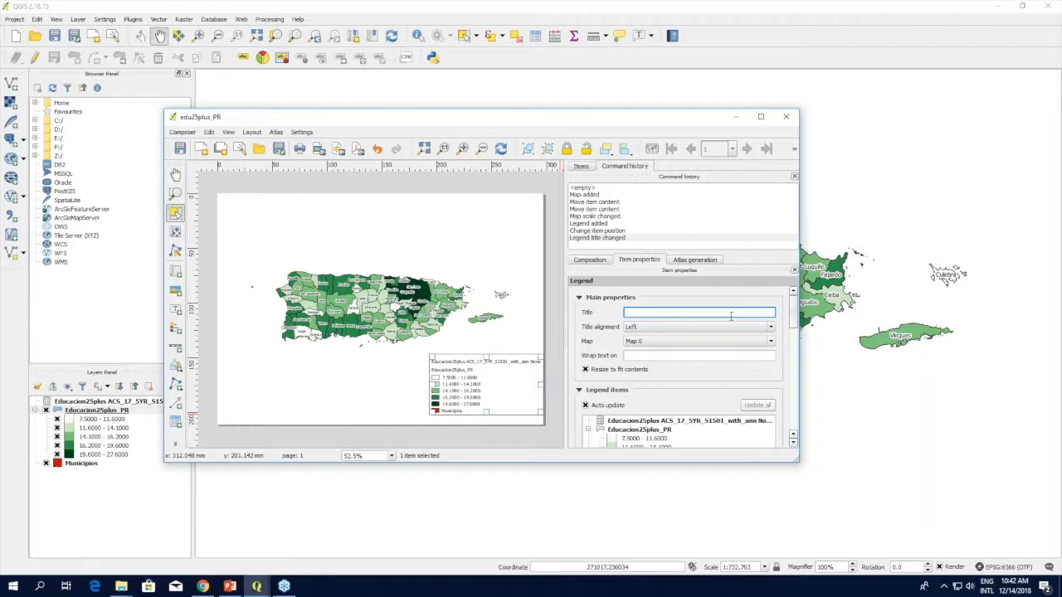
Enlarge the composer window to show the legend items and turn off Auto update for them
{"action": "left_click_drag", "start_coordinate": [792, 311], "coordinate": [794, 335]}
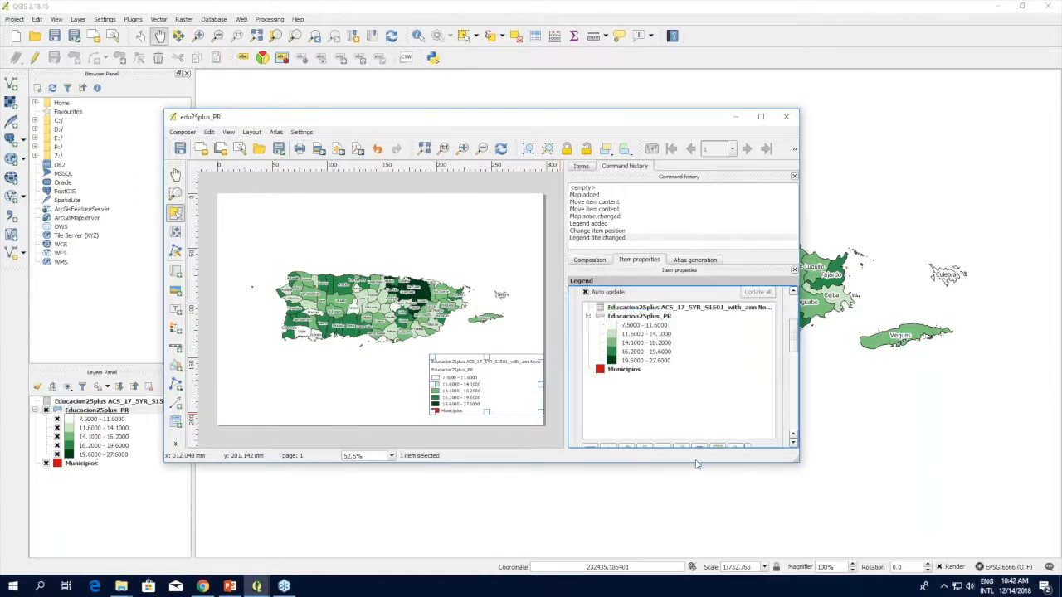
{"action": "left_click_drag", "start_coordinate": [695, 467], "coordinate": [703, 580]}
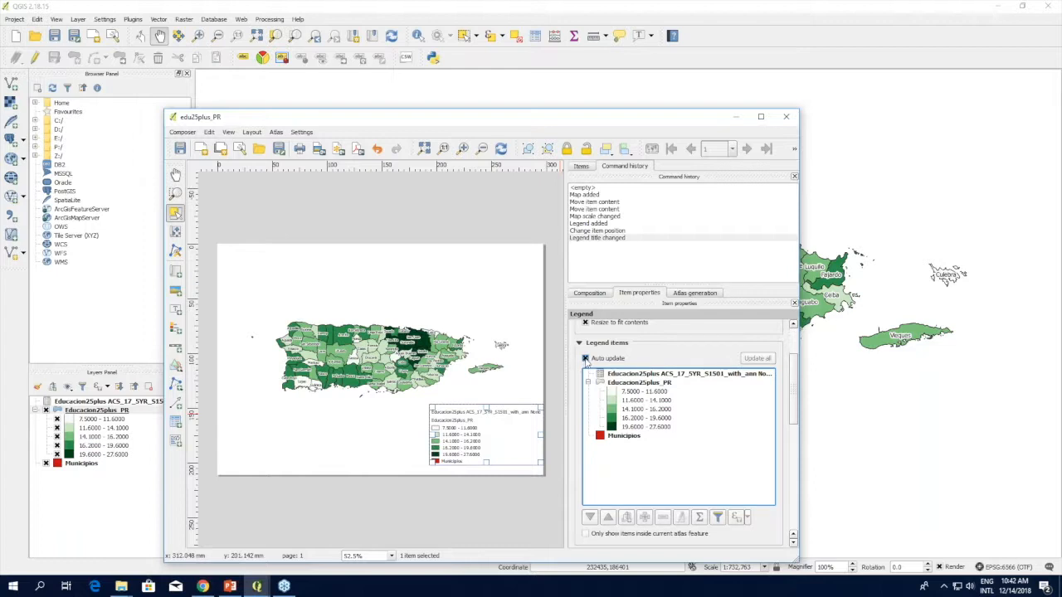
{"action": "left_click", "coordinate": [585, 358]}
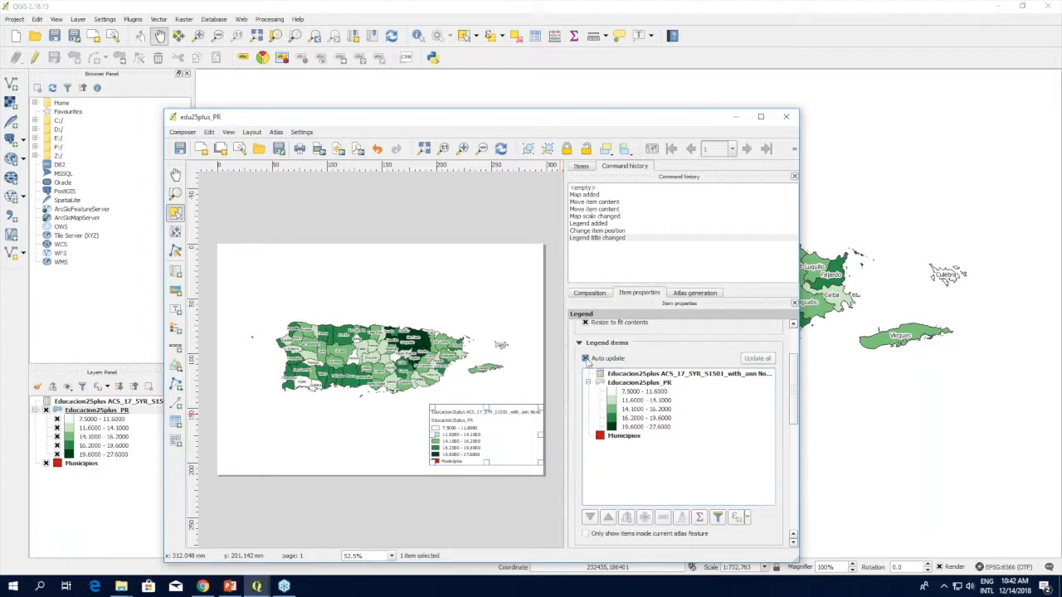
{"action": "left_click", "coordinate": [586, 359]}
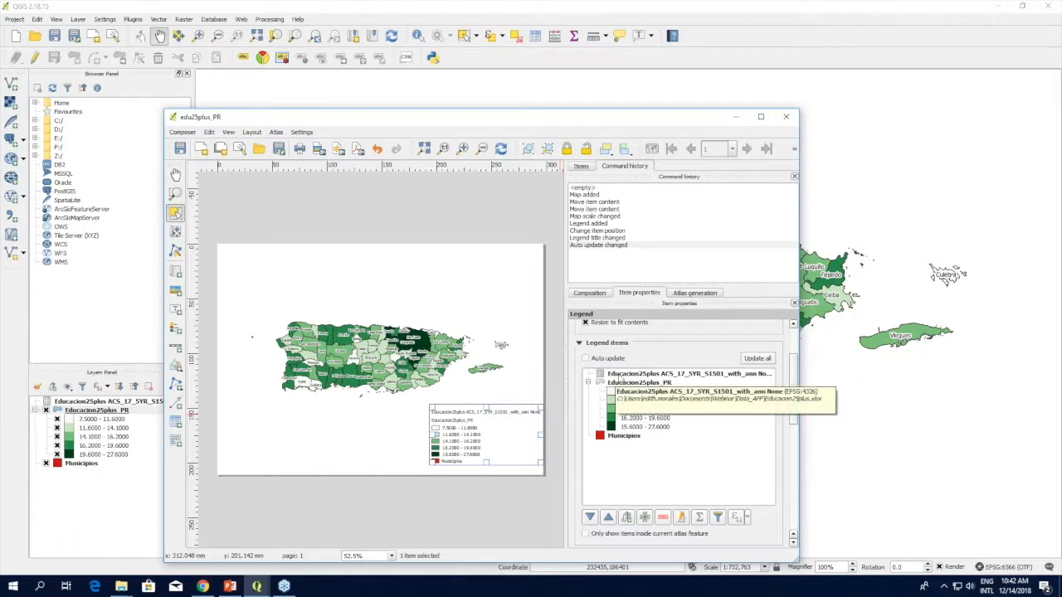
Remove the Educacion25plus ACS table and Municipios entries from the legend and move it back into the page's lower-right corner
{"action": "double_click", "coordinate": [617, 375]}
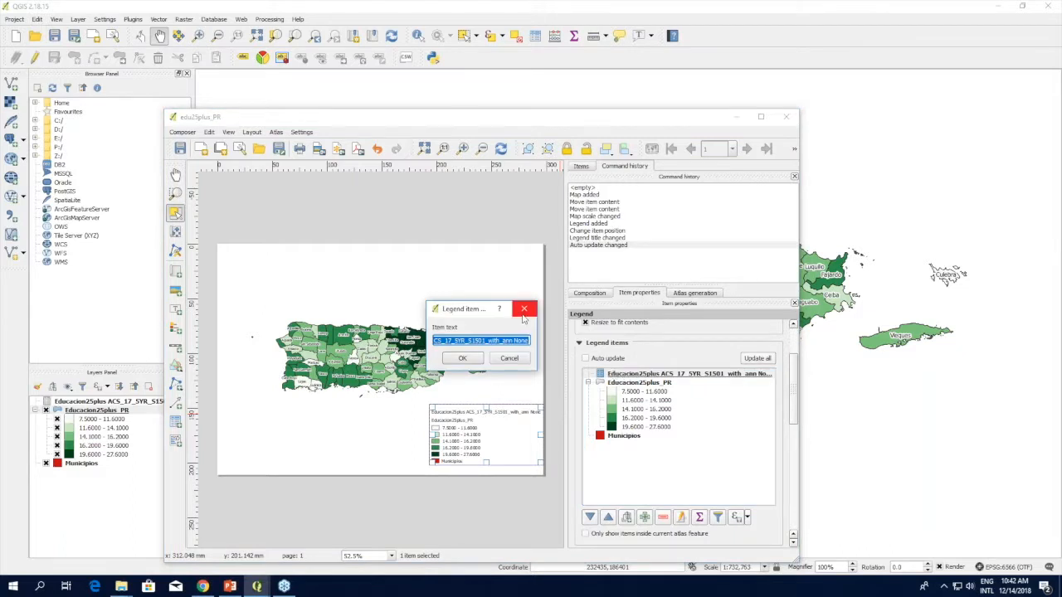
{"action": "left_click", "coordinate": [523, 311]}
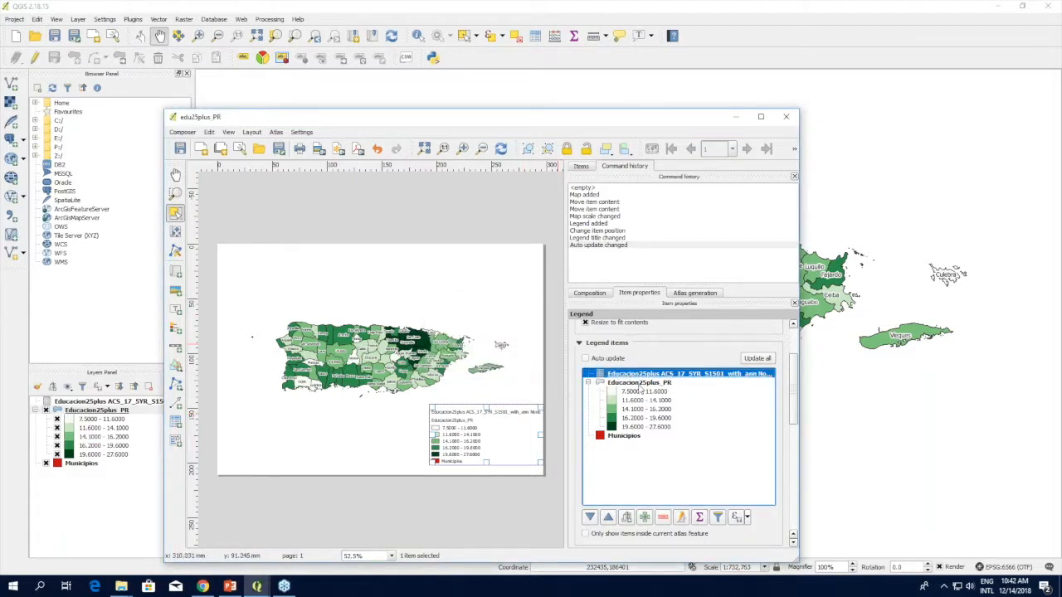
{"action": "left_click", "coordinate": [663, 519]}
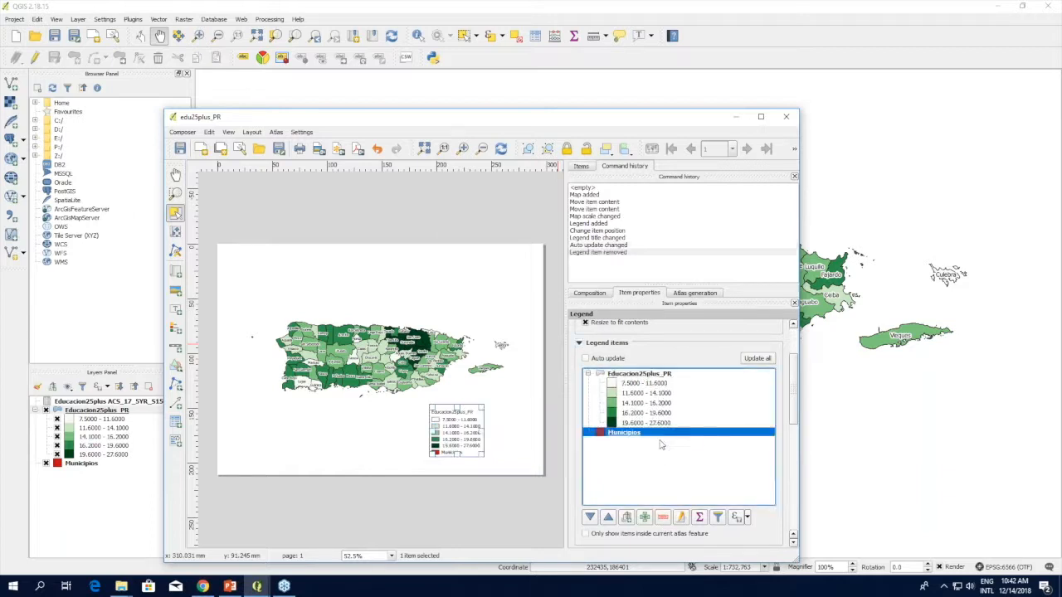
{"action": "left_click", "coordinate": [663, 517]}
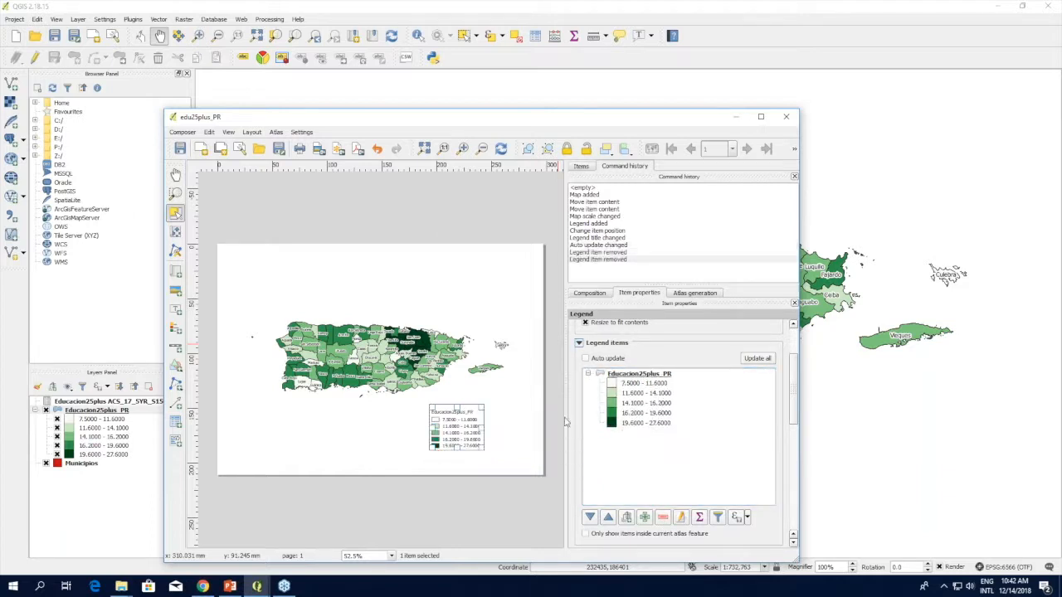
{"action": "left_click_drag", "start_coordinate": [459, 428], "coordinate": [518, 452]}
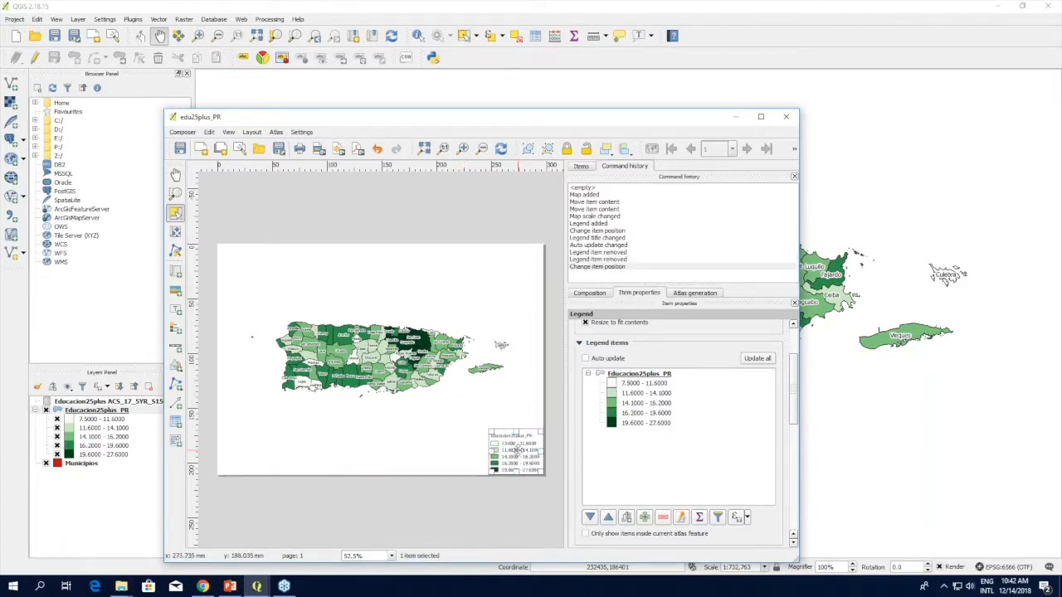
Rename the Educacion25plus_PR legend entry to "(%) de personas con bachillerato" and shift the legend back inside the page
{"action": "left_click", "coordinate": [663, 378]}
{"action": "double_click", "coordinate": [663, 378]}
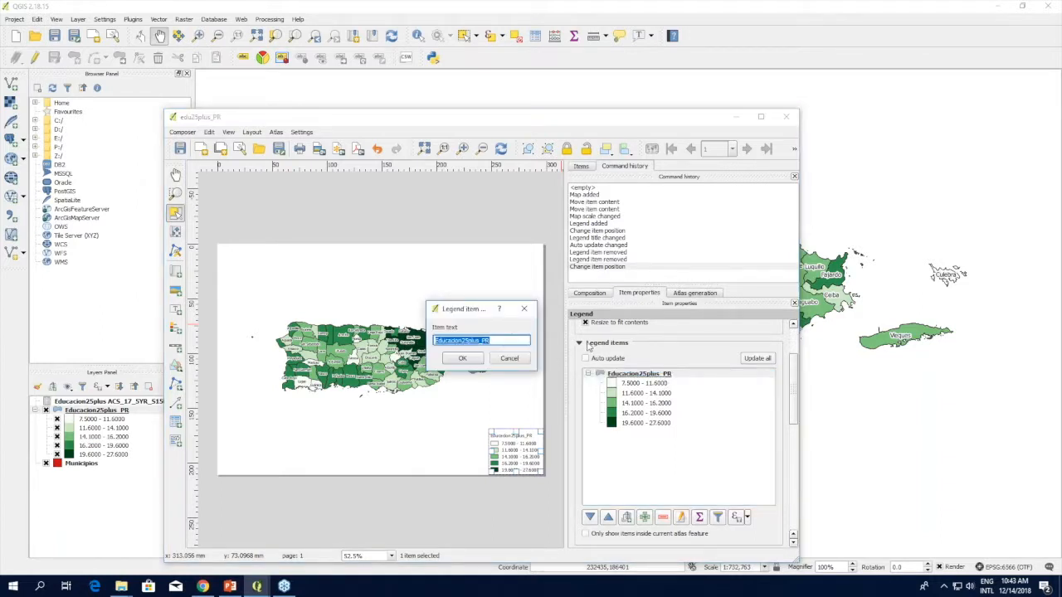
{"action": "key", "text": "BackSpace"}
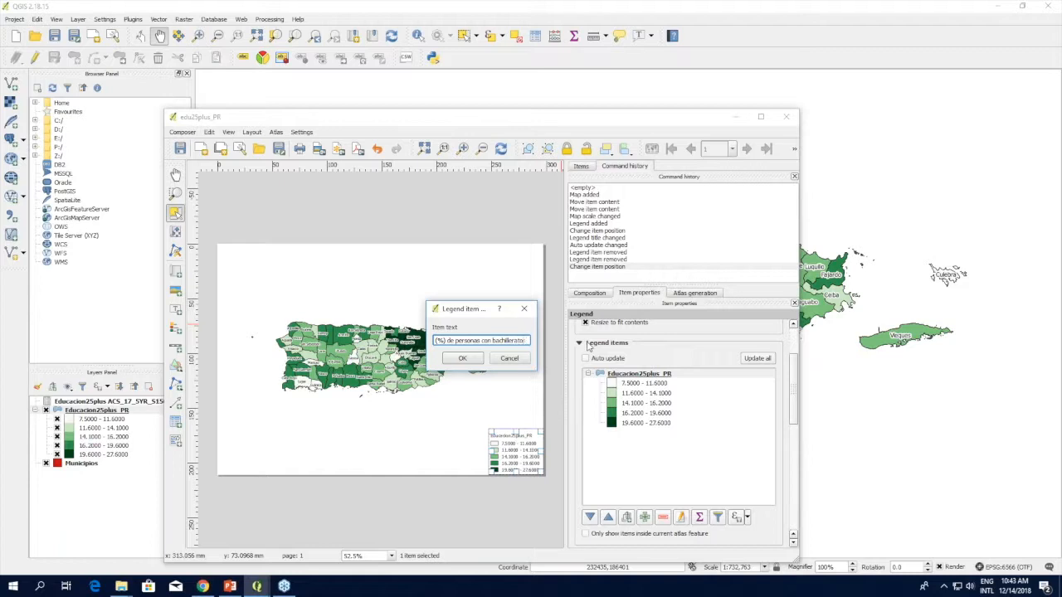
{"action": "left_click", "coordinate": [463, 359]}
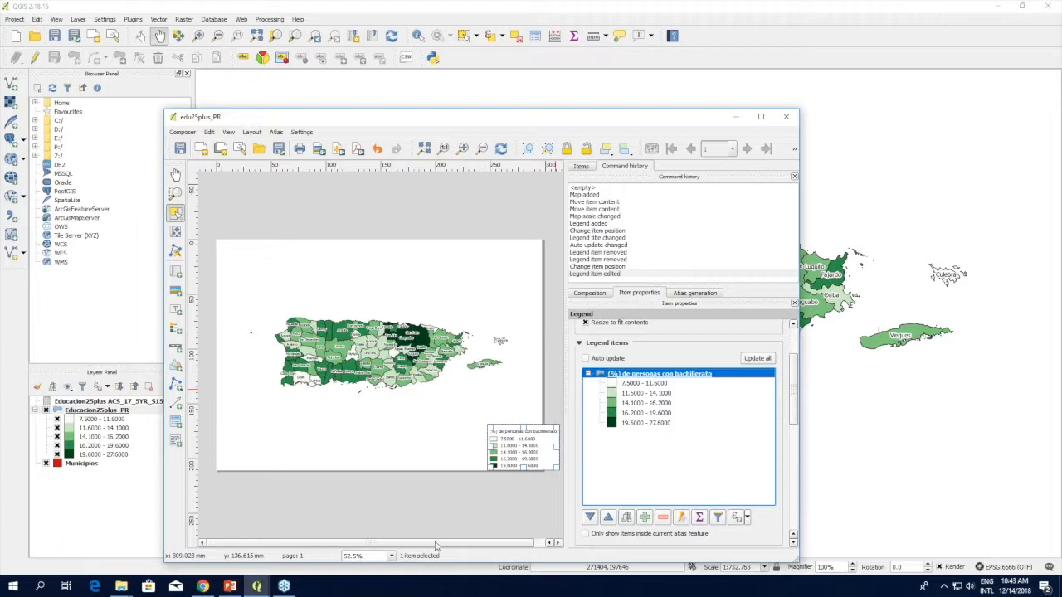
{"action": "left_click_drag", "start_coordinate": [510, 432], "coordinate": [494, 437]}
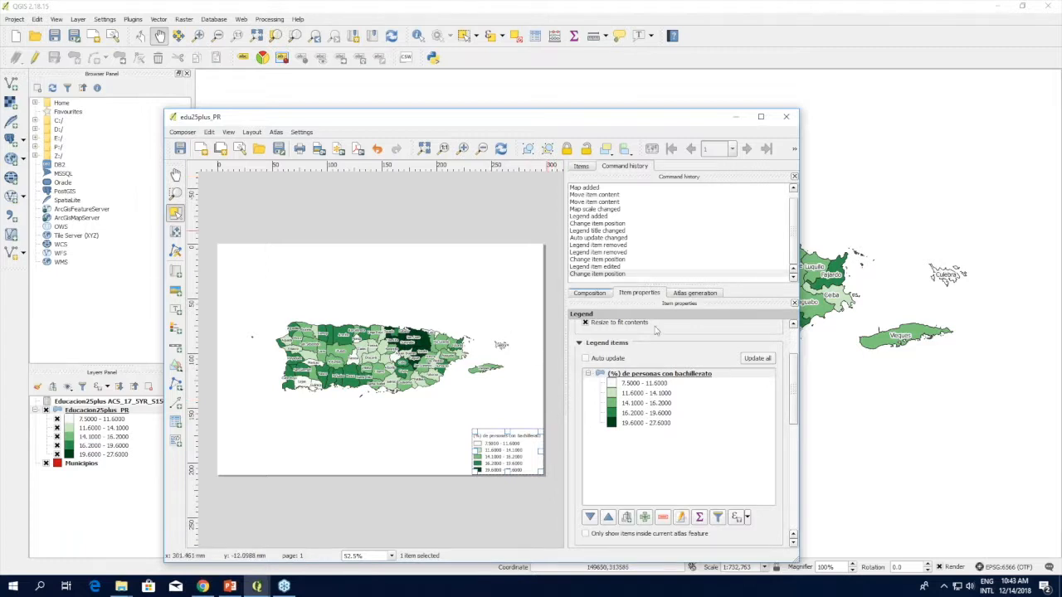
Set the legend's subgroup font to Bold, size 14
{"action": "left_click", "coordinate": [558, 359]}
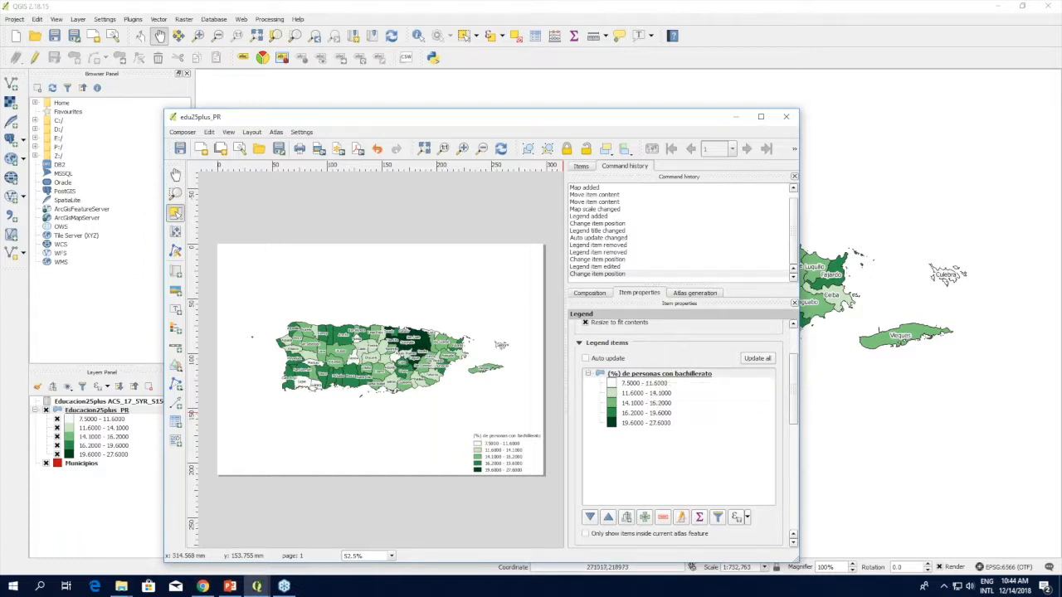
{"action": "left_click_drag", "start_coordinate": [792, 379], "coordinate": [798, 443]}
{"action": "left_click", "coordinate": [579, 357]}
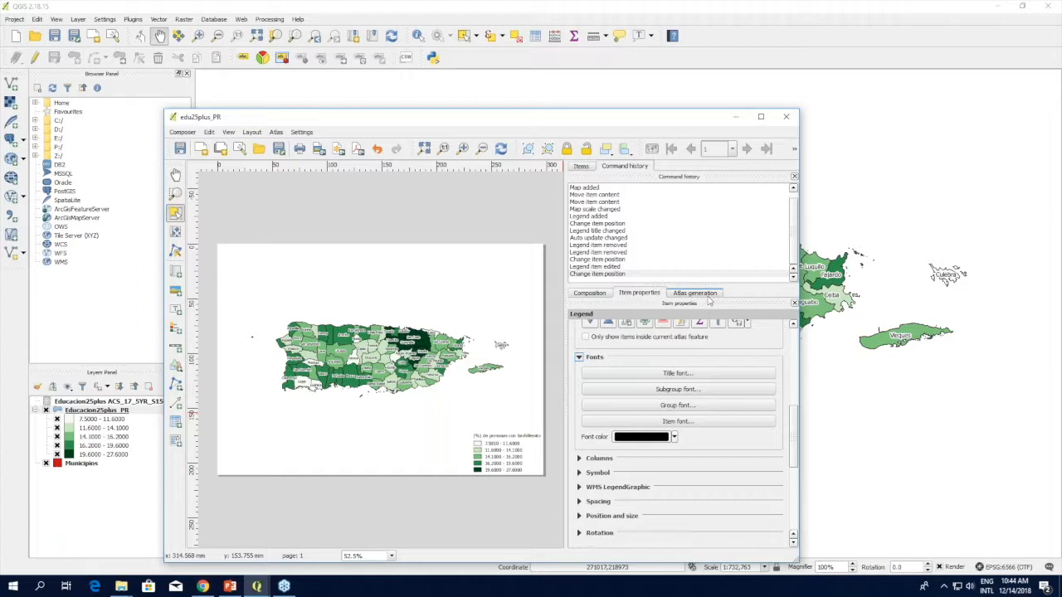
{"action": "left_click", "coordinate": [664, 390]}
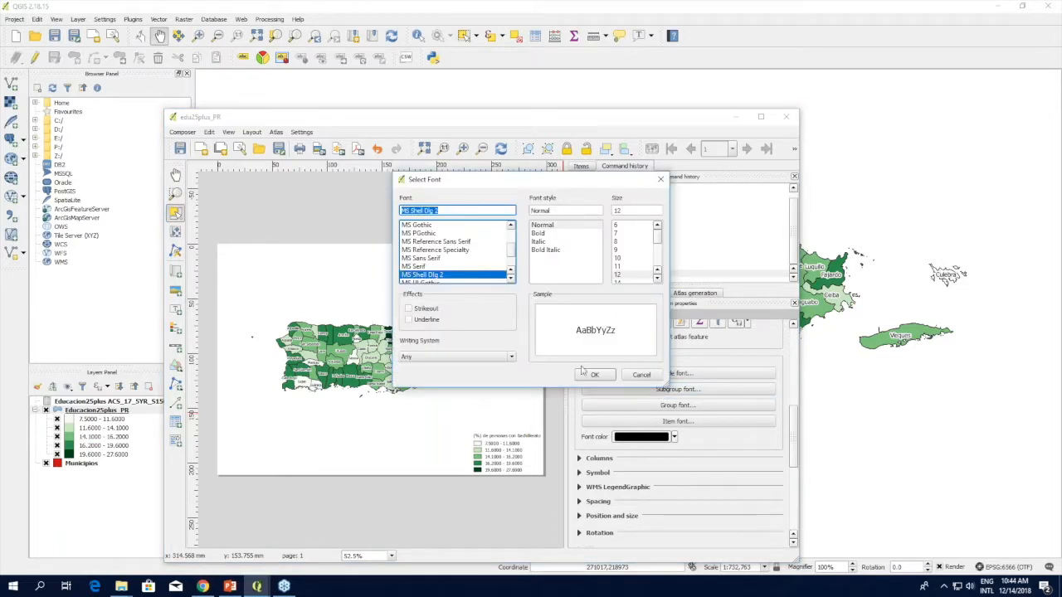
{"action": "left_click", "coordinate": [538, 233]}
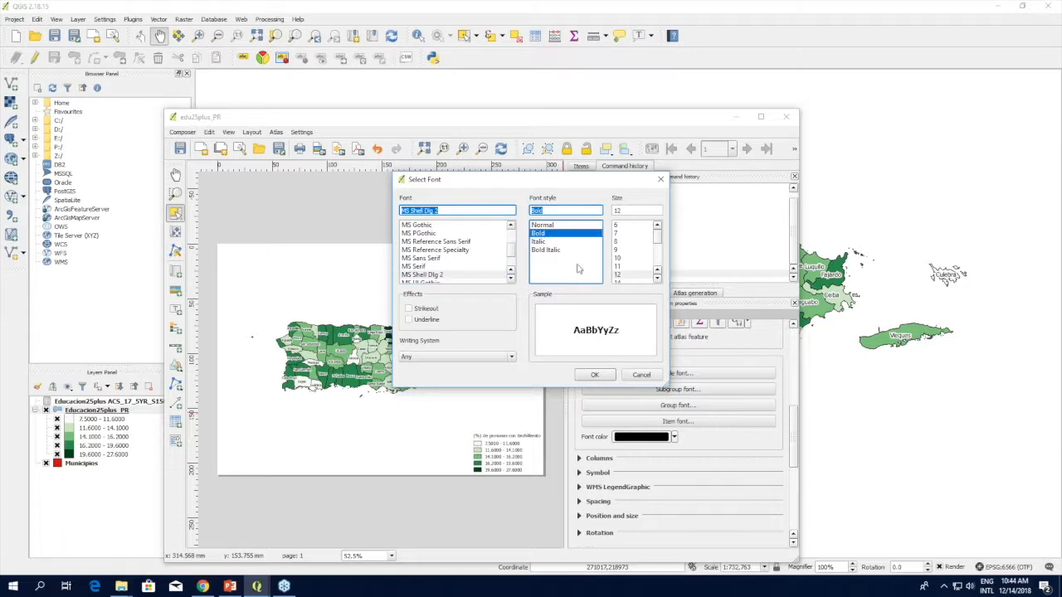
{"action": "left_click", "coordinate": [619, 282]}
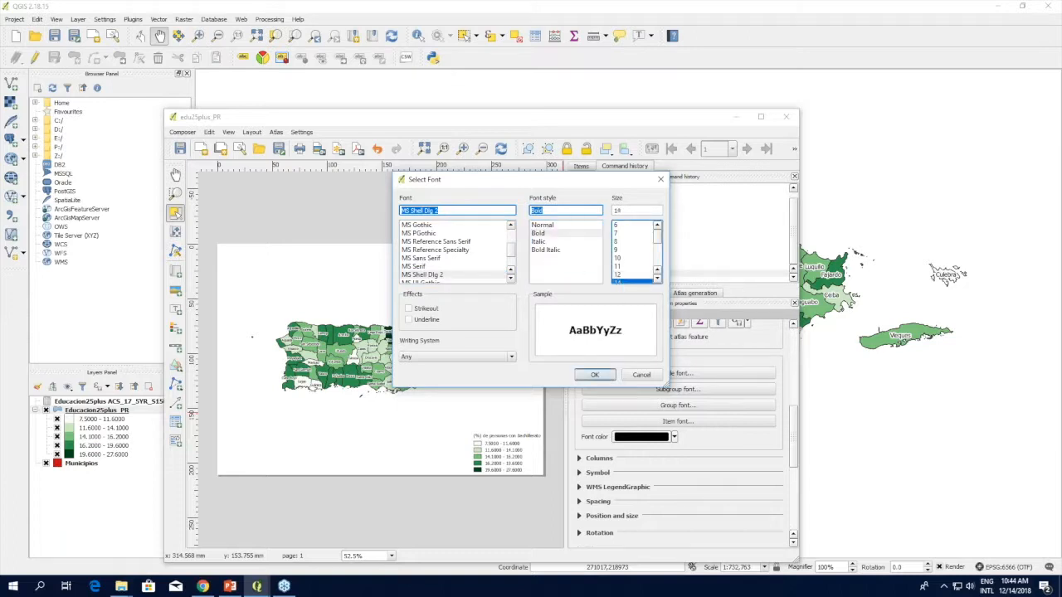
{"action": "left_click", "coordinate": [598, 378]}
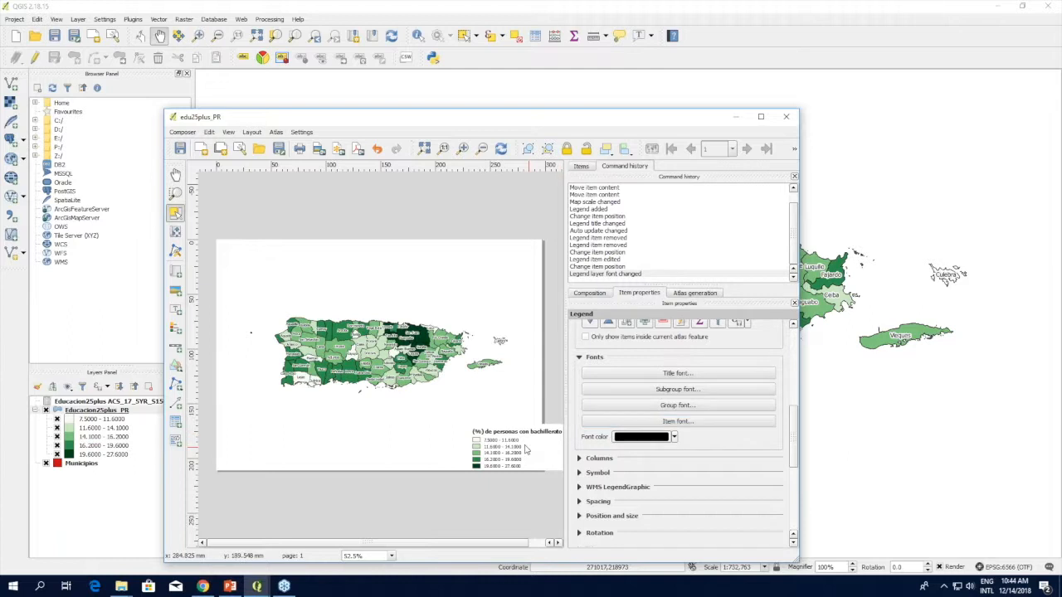
Set the legend's item font size to 14 and move the enlarged legend back inside the page's lower-right corner
{"action": "left_click", "coordinate": [682, 425]}
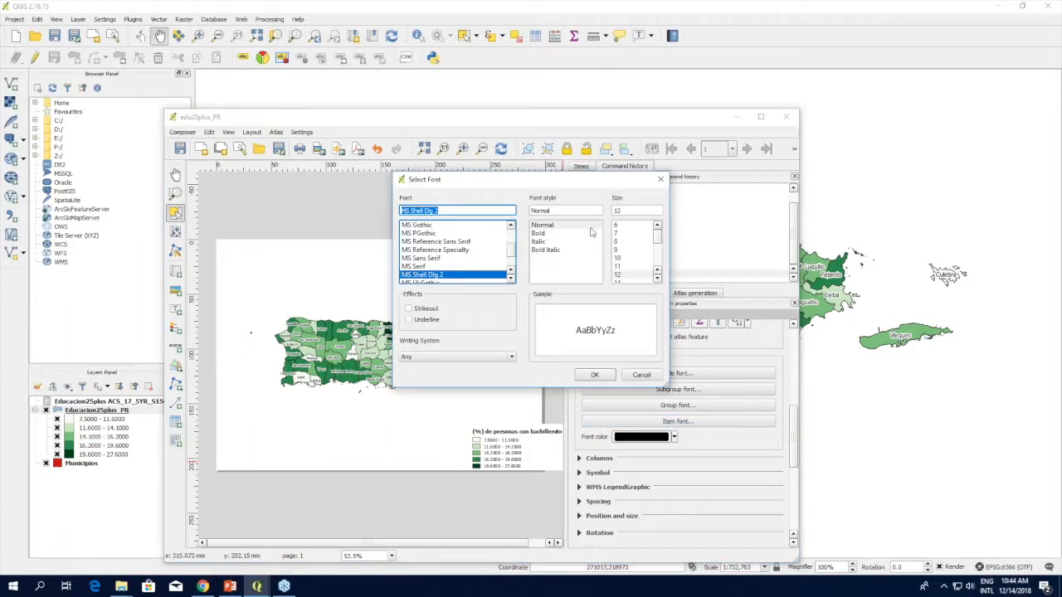
{"action": "left_click", "coordinate": [629, 281]}
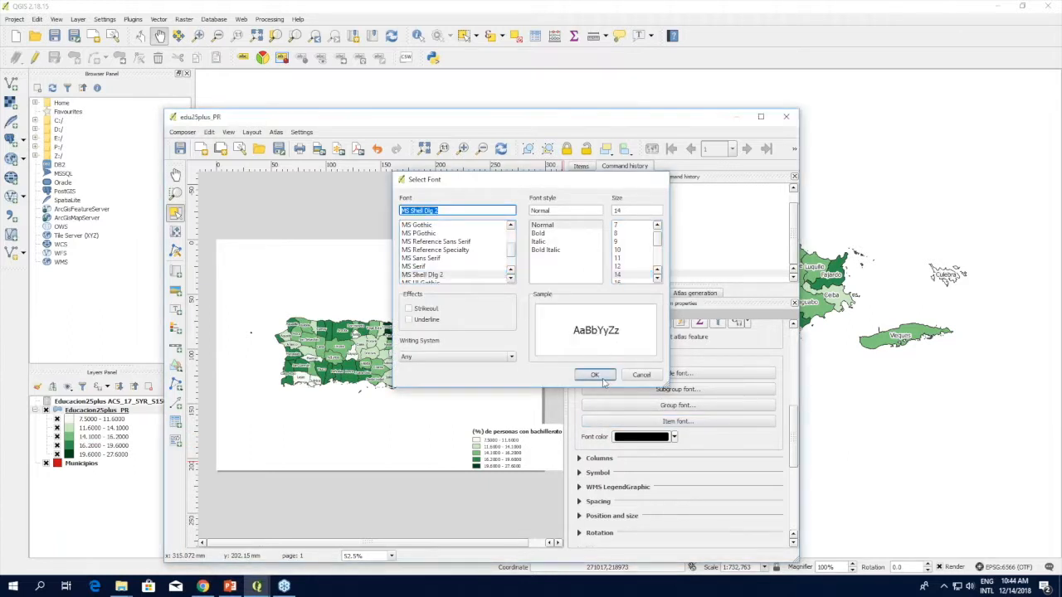
{"action": "left_click", "coordinate": [595, 374]}
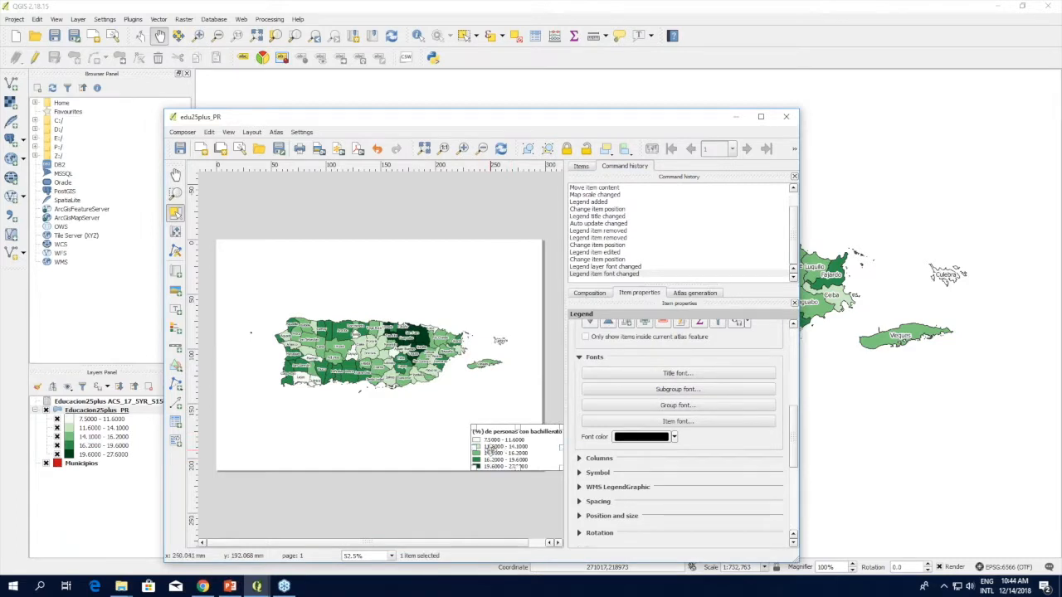
{"action": "left_click_drag", "start_coordinate": [498, 433], "coordinate": [472, 432]}
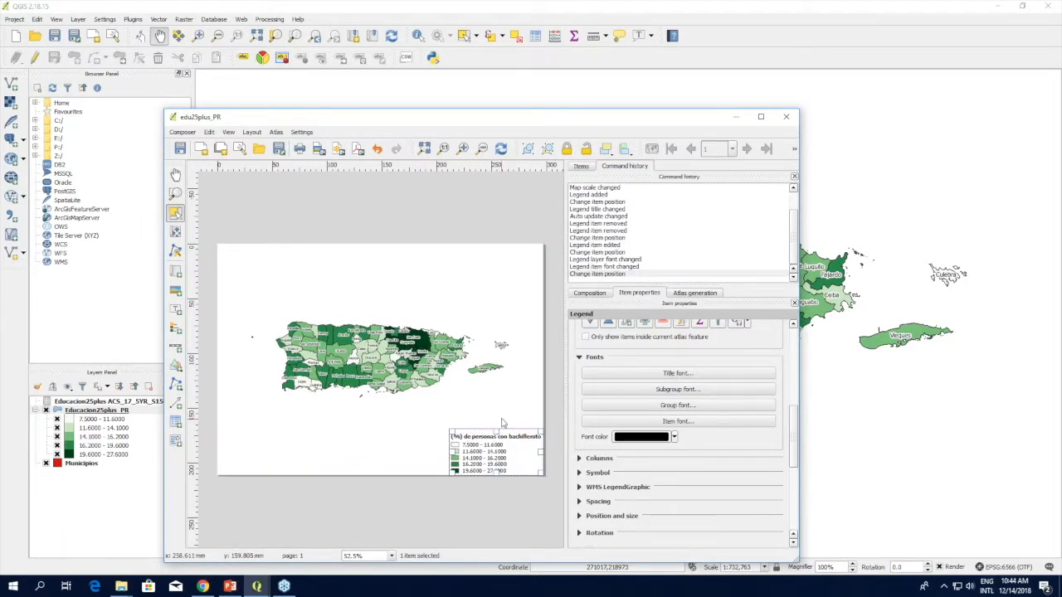
{"action": "left_click", "coordinate": [501, 407]}
{"action": "left_click_drag", "start_coordinate": [794, 354], "coordinate": [802, 448]}
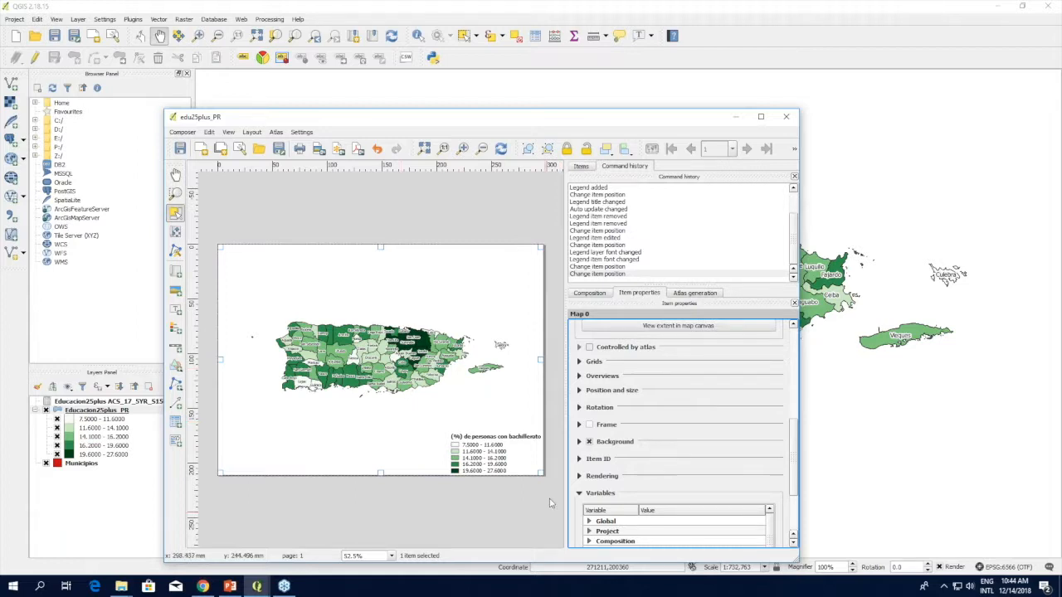
{"action": "left_click", "coordinate": [550, 338]}
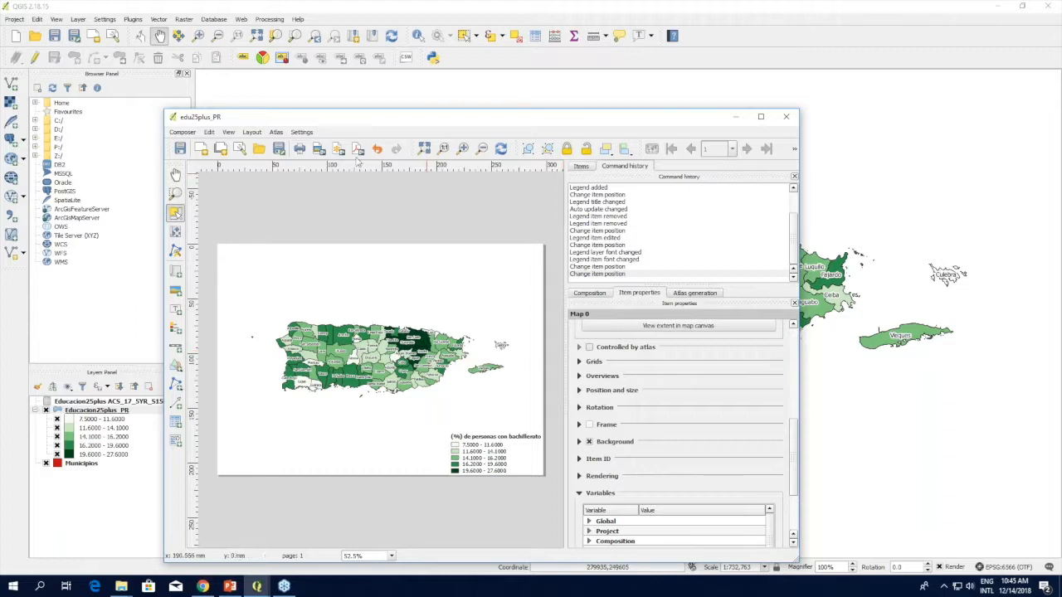
Add a scale bar to the page's lower-left corner and shift it slightly up, clear of the page edges
{"action": "left_click", "coordinate": [179, 351]}
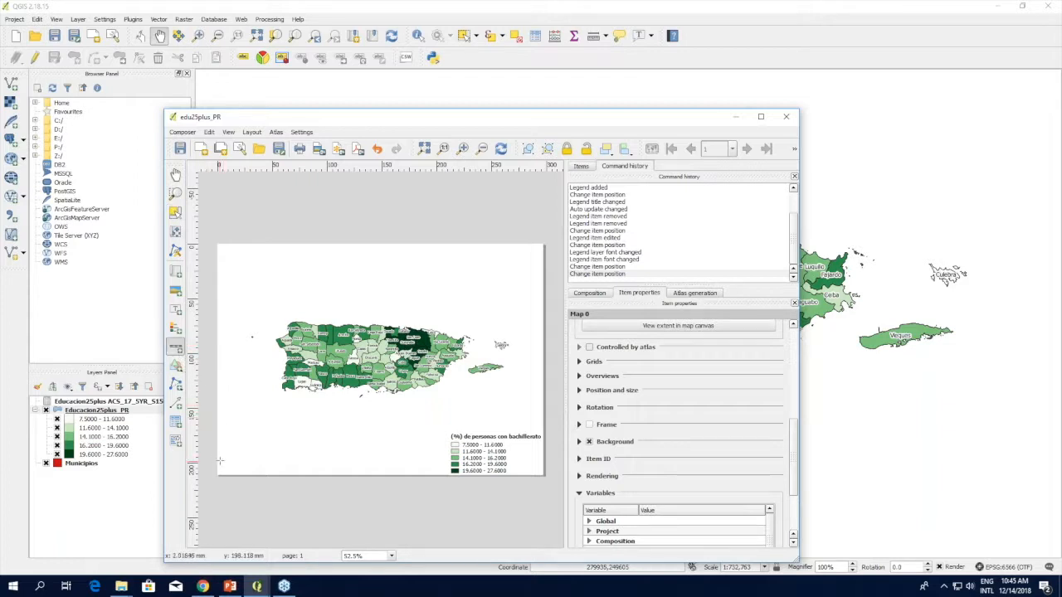
{"action": "left_click", "coordinate": [220, 457]}
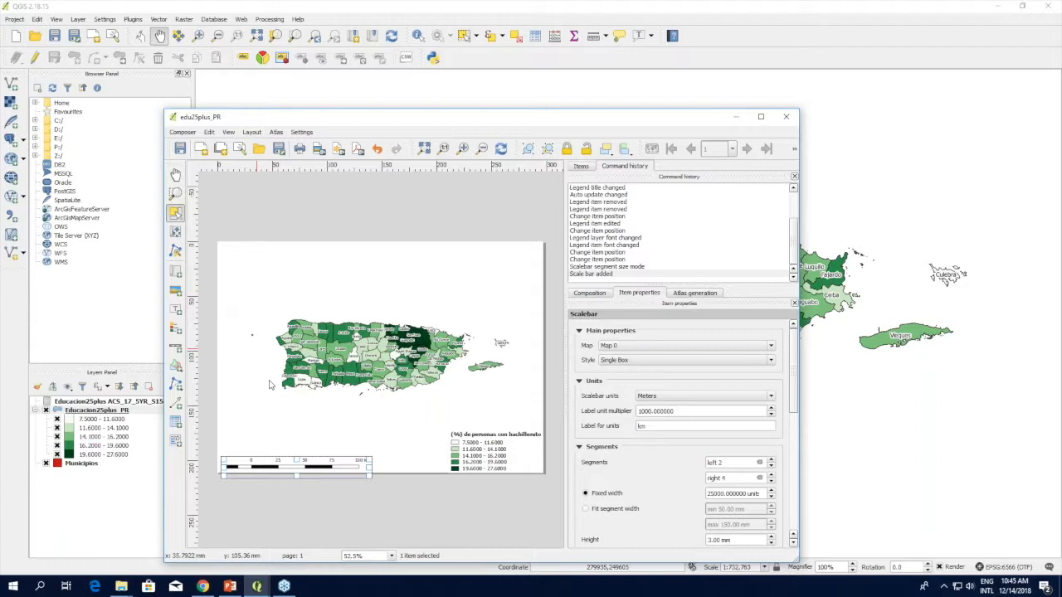
{"action": "left_click_drag", "start_coordinate": [302, 463], "coordinate": [304, 455]}
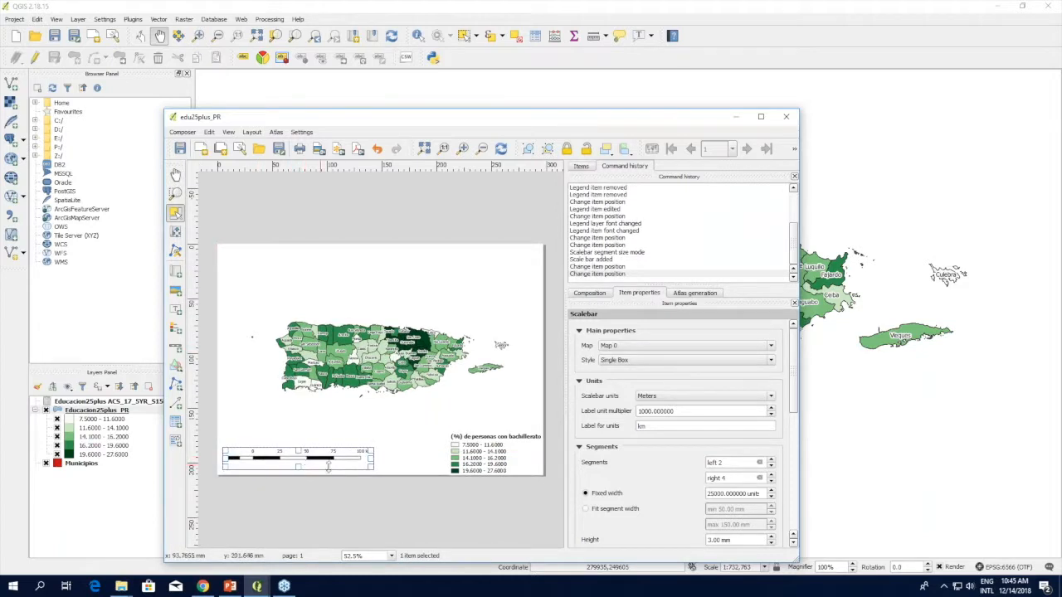
{"action": "left_click", "coordinate": [366, 436]}
{"action": "left_click", "coordinate": [340, 453]}
{"action": "left_click_drag", "start_coordinate": [340, 452], "coordinate": [345, 446]}
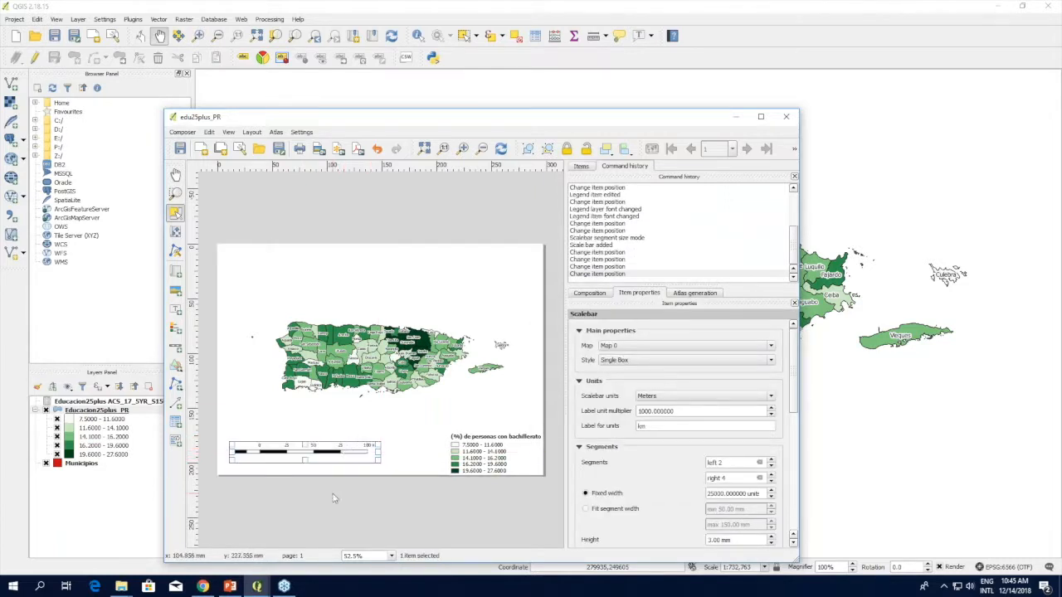
Change the scale bar's style to Line Ticks Up
{"action": "left_click", "coordinate": [332, 452]}
{"action": "left_click", "coordinate": [659, 360]}
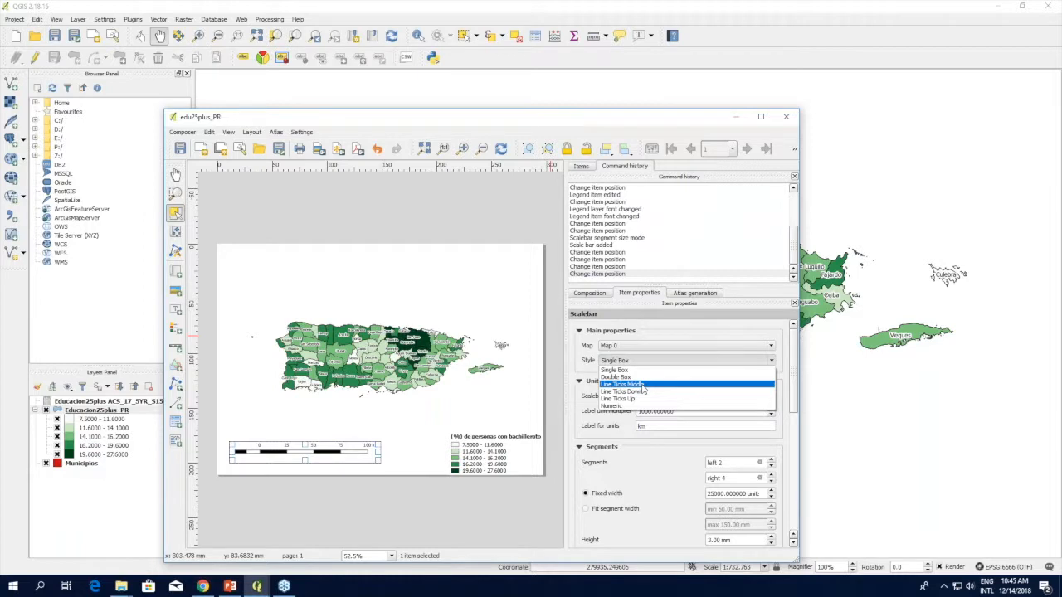
{"action": "left_click", "coordinate": [643, 386]}
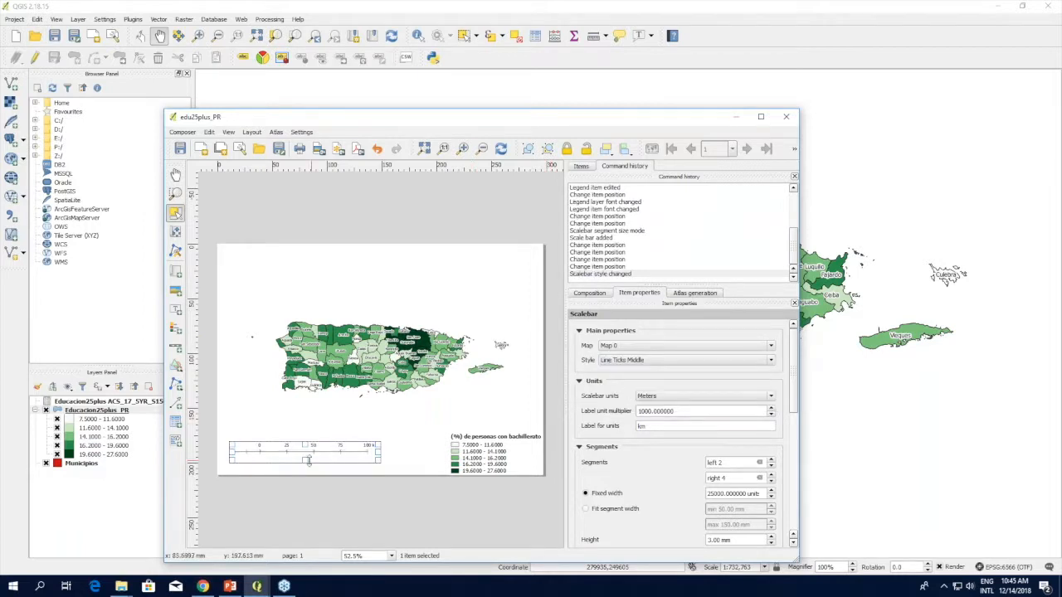
{"action": "left_click", "coordinate": [663, 360]}
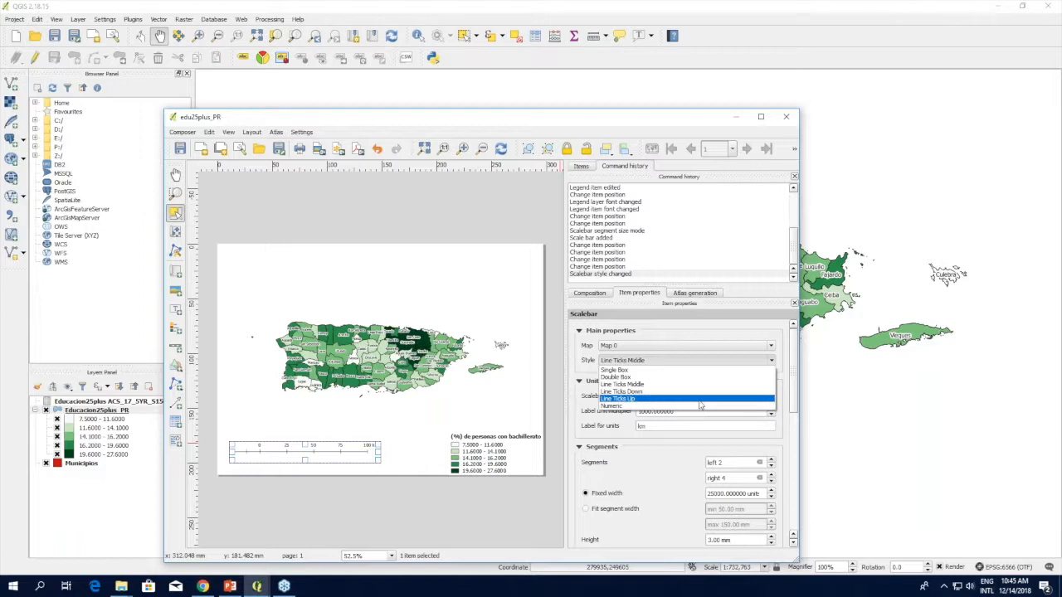
{"action": "left_click", "coordinate": [701, 399]}
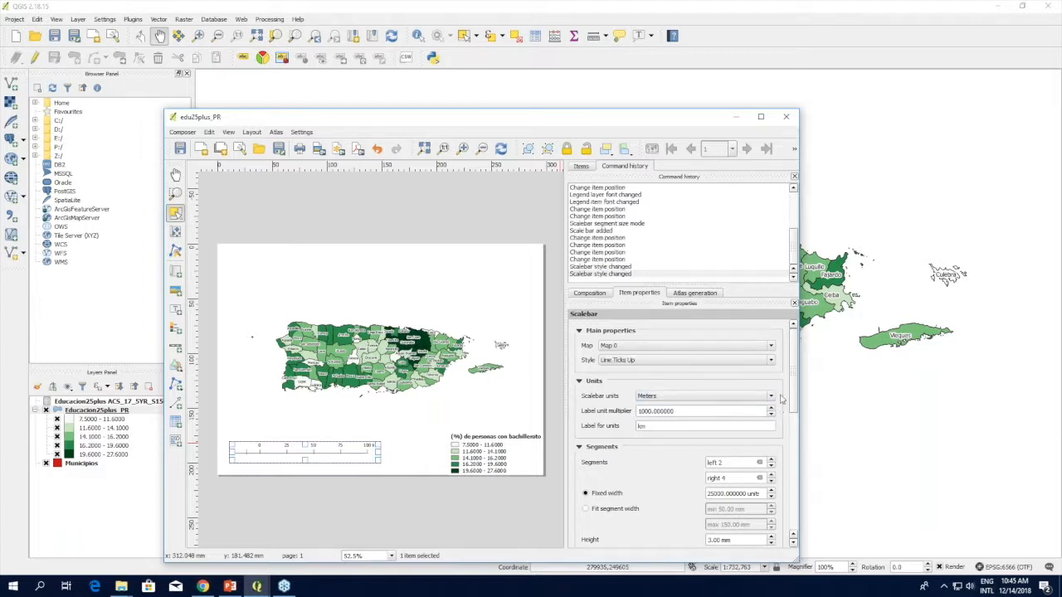
Set the scale bar's left segments to 0
{"action": "left_click_drag", "start_coordinate": [801, 361], "coordinate": [798, 361]}
{"action": "scroll", "coordinate": [767, 404], "scroll_direction": "down", "scroll_amount": 2}
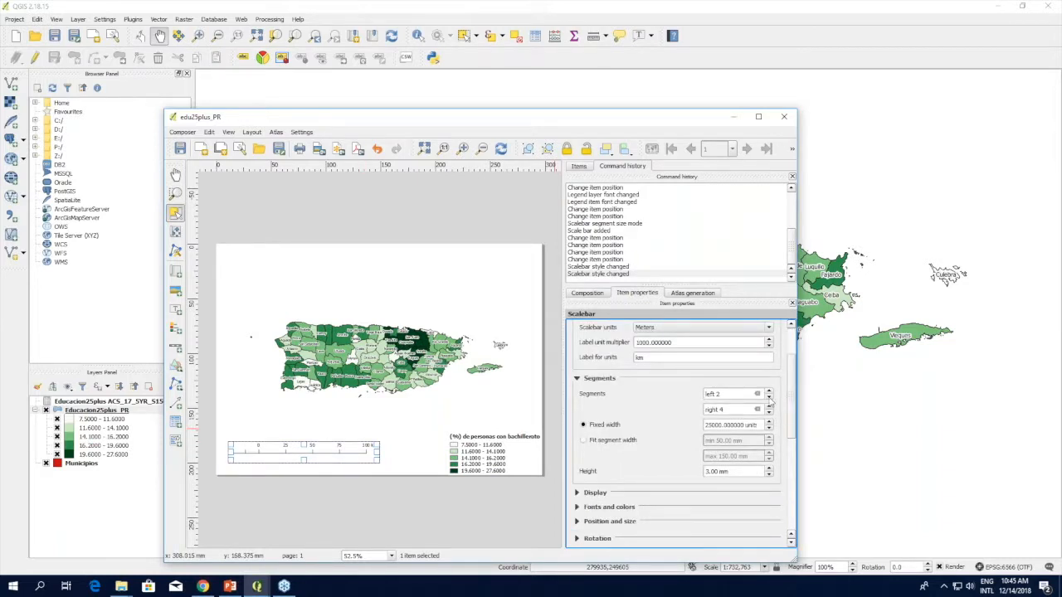
{"action": "left_click", "coordinate": [769, 399]}
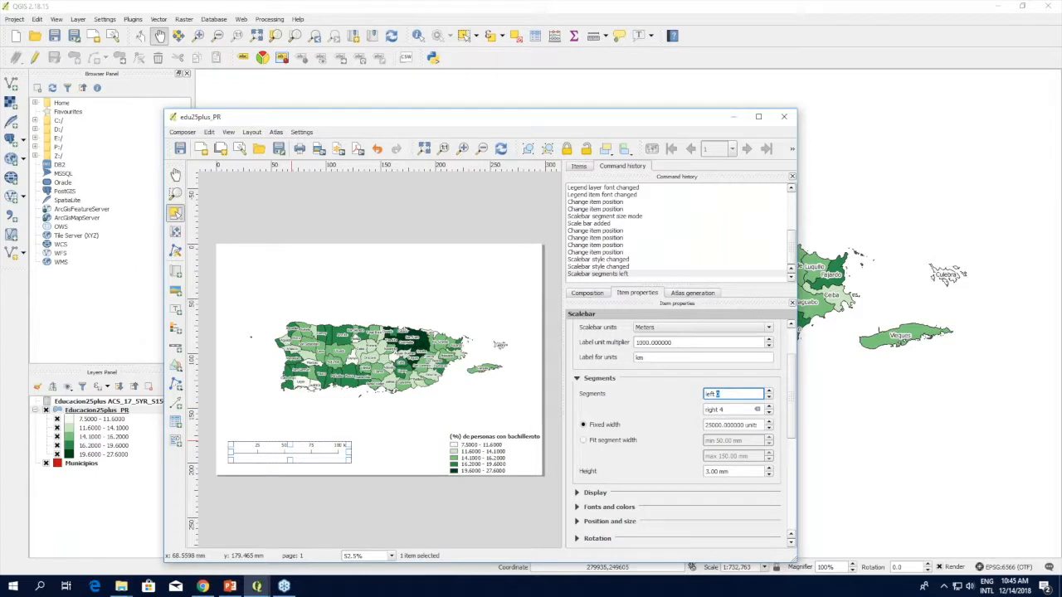
{"action": "left_click", "coordinate": [319, 503]}
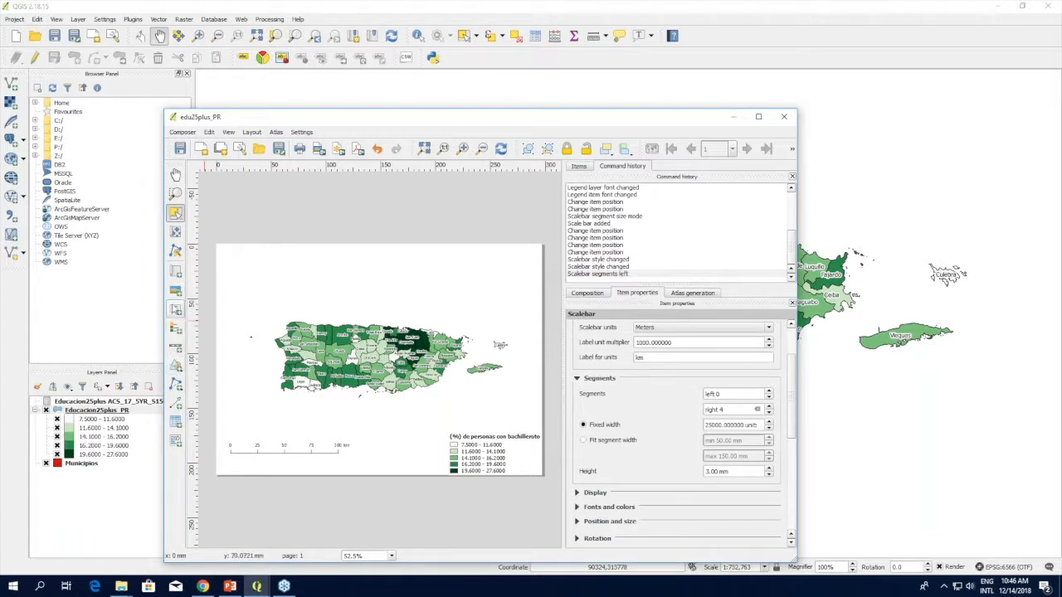
Maximize the composer window and place an empty picture frame above the eastern end of the map, near the page's upper-right corner
{"action": "left_click", "coordinate": [176, 292]}
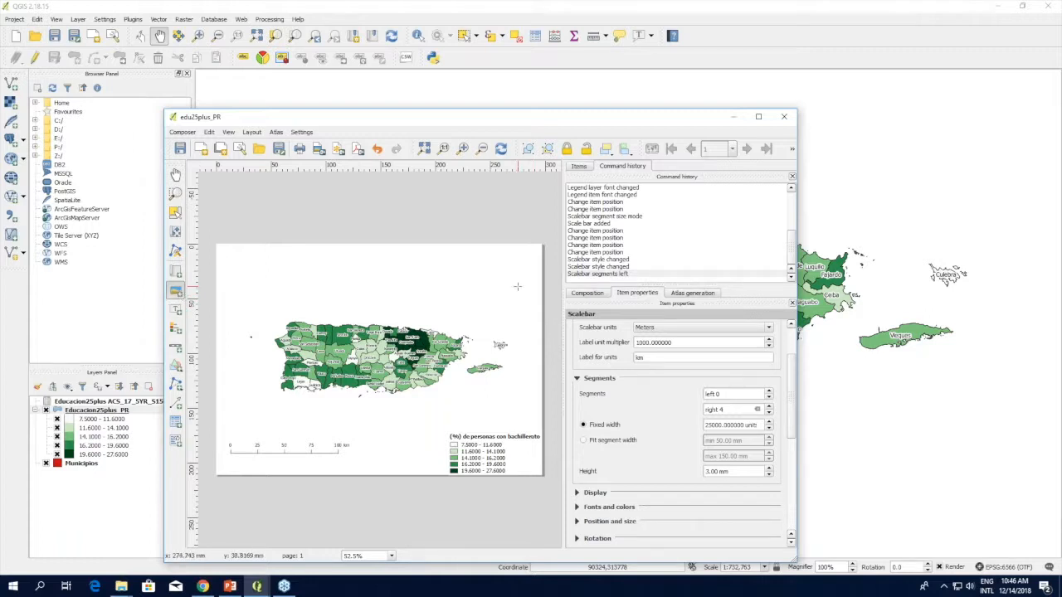
{"action": "left_click", "coordinate": [763, 119]}
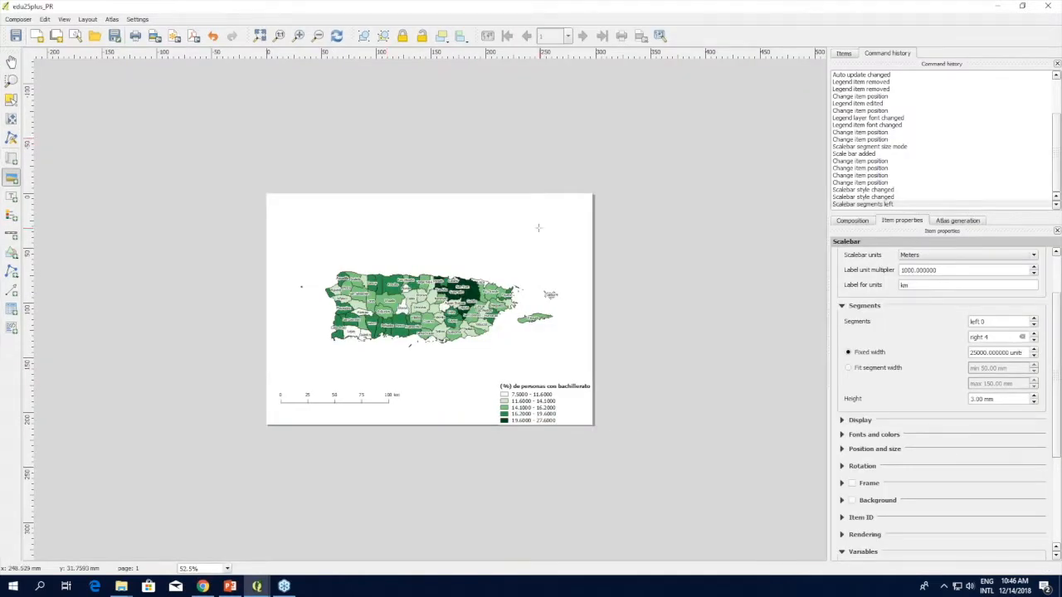
{"action": "left_click_drag", "start_coordinate": [541, 232], "coordinate": [576, 261]}
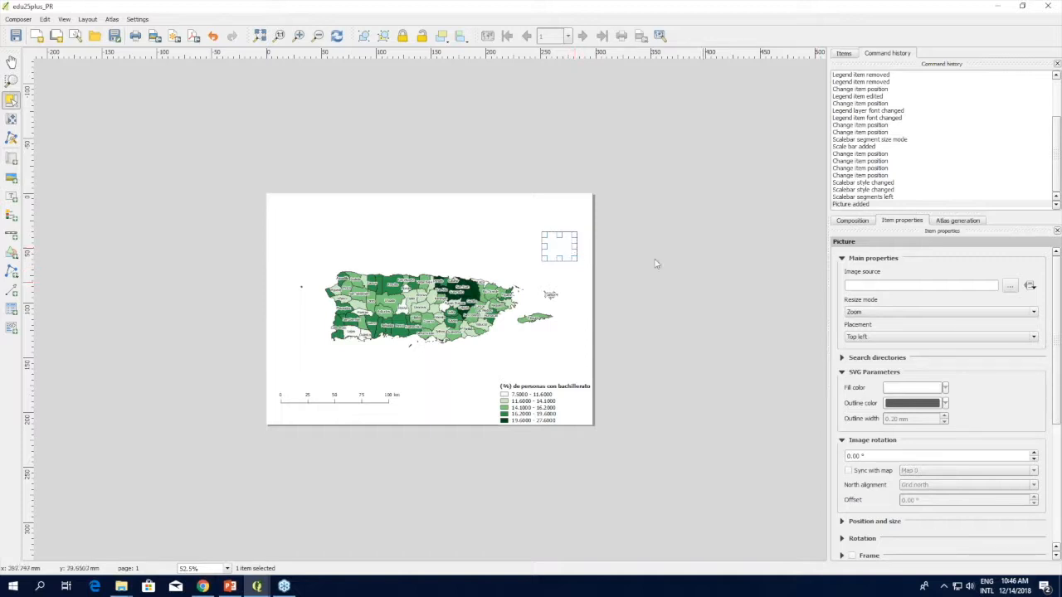
{"action": "left_click_drag", "start_coordinate": [556, 245], "coordinate": [542, 238]}
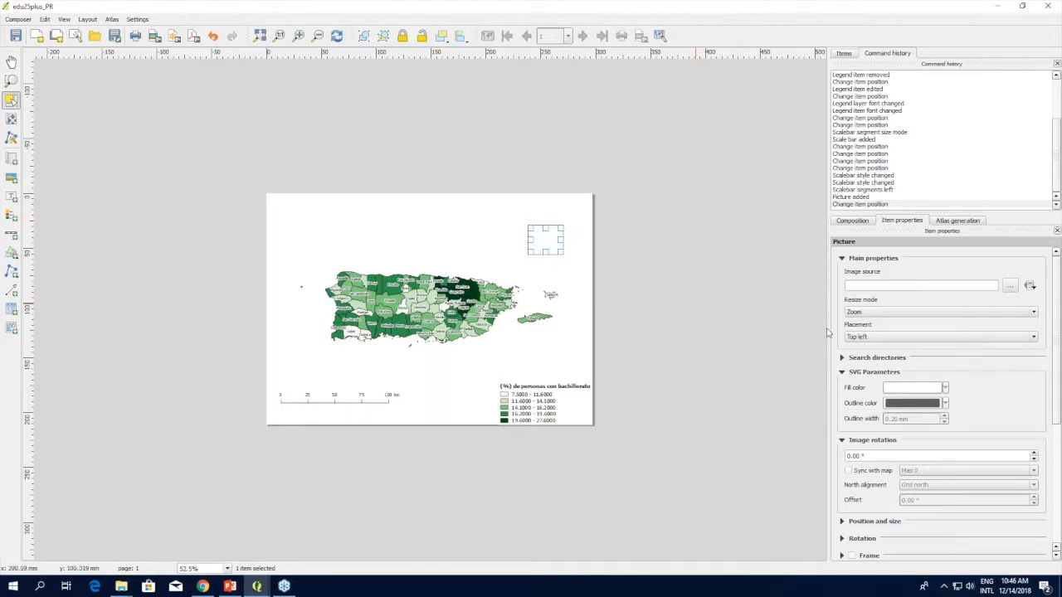
Fill the picture frame with the north arrow Arrow_03.svg from the search directories, then resize and reposition it beside the map
{"action": "left_click", "coordinate": [879, 357]}
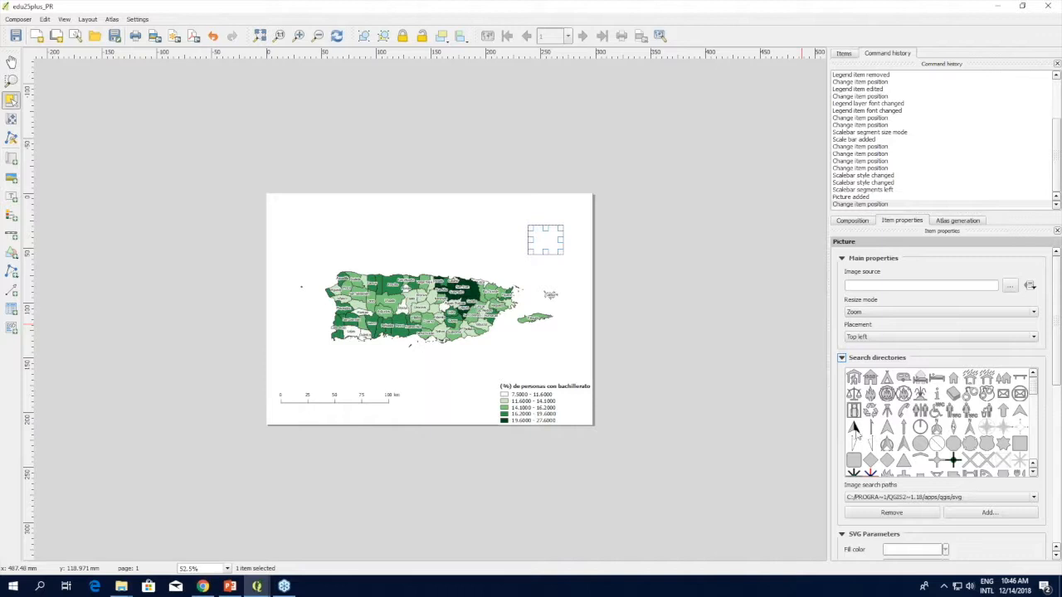
{"action": "left_click", "coordinate": [854, 428]}
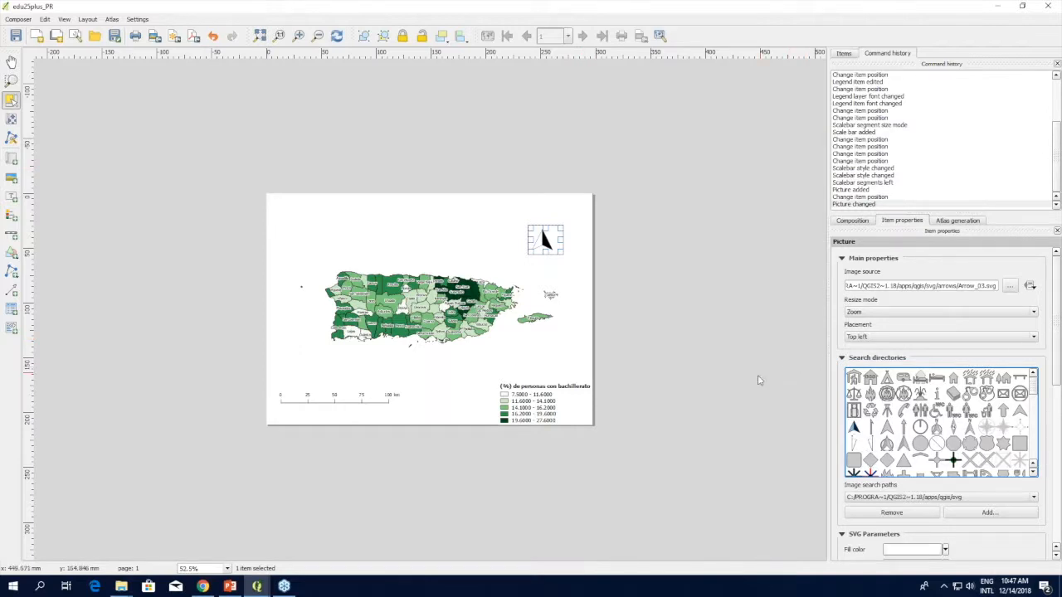
{"action": "mouse_move", "coordinate": [562, 241]}
{"action": "left_mouse_down"}
{"action": "mouse_move", "coordinate": [541, 259]}
{"action": "mouse_move", "coordinate": [544, 234]}
{"action": "left_mouse_up"}
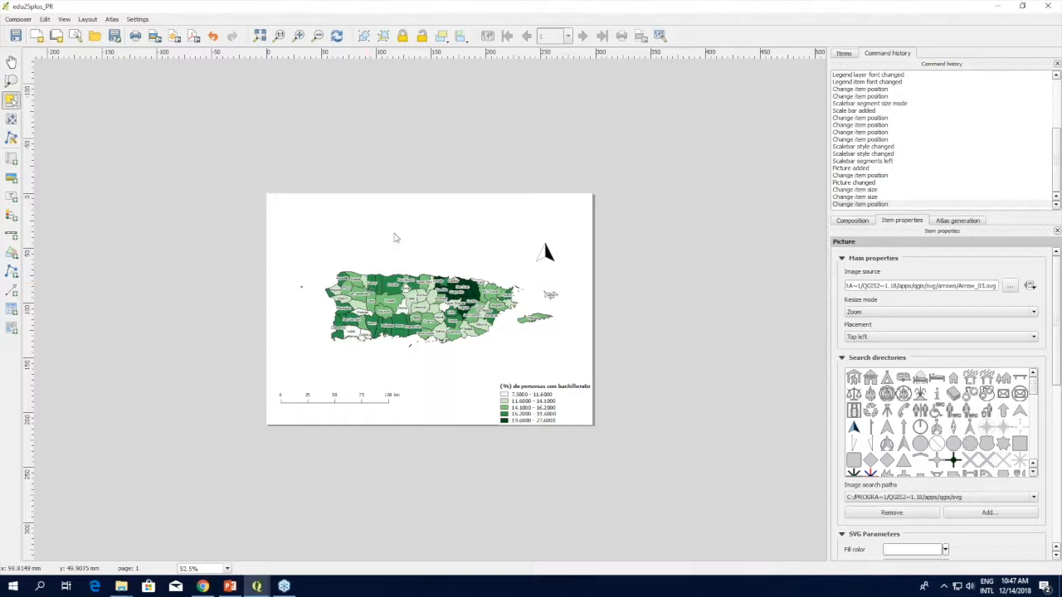
Add a label about 240 mm wide across the page above the map and clear its default text
{"action": "left_click", "coordinate": [11, 197]}
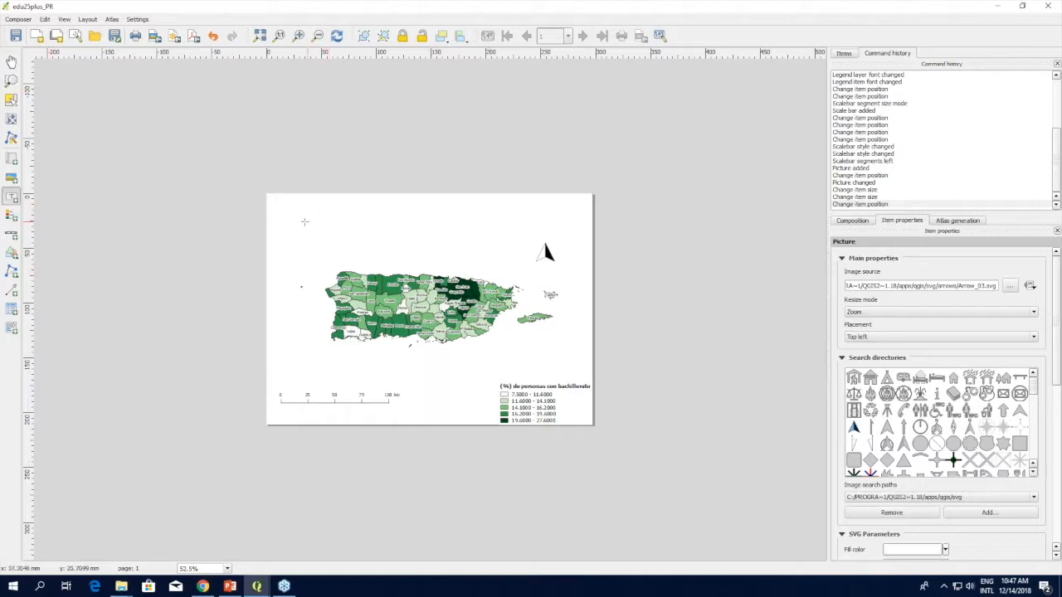
{"action": "left_click_drag", "start_coordinate": [313, 224], "coordinate": [578, 234]}
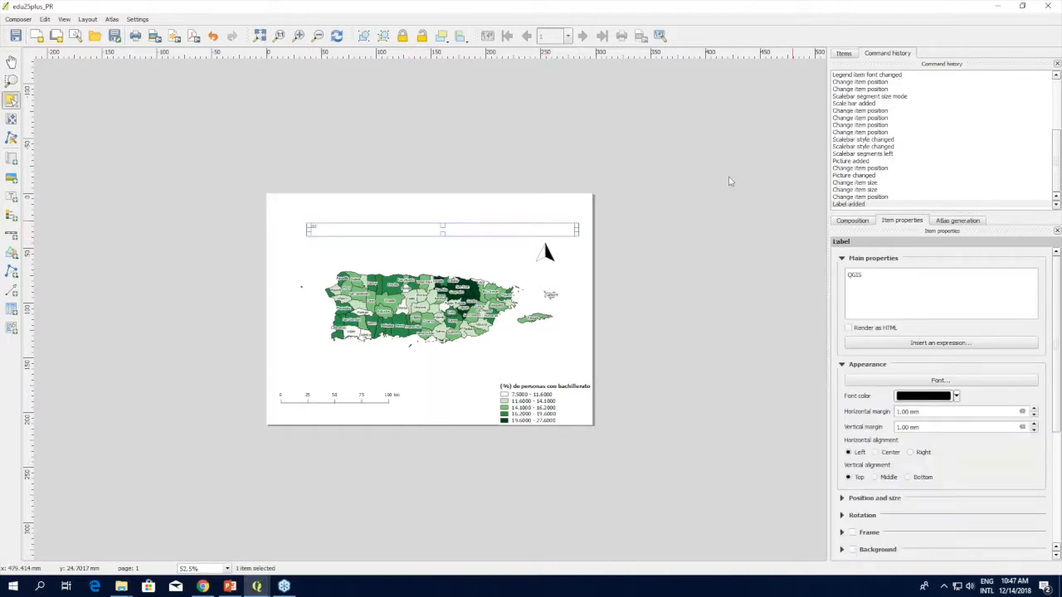
{"action": "left_click_drag", "start_coordinate": [355, 229], "coordinate": [351, 228]}
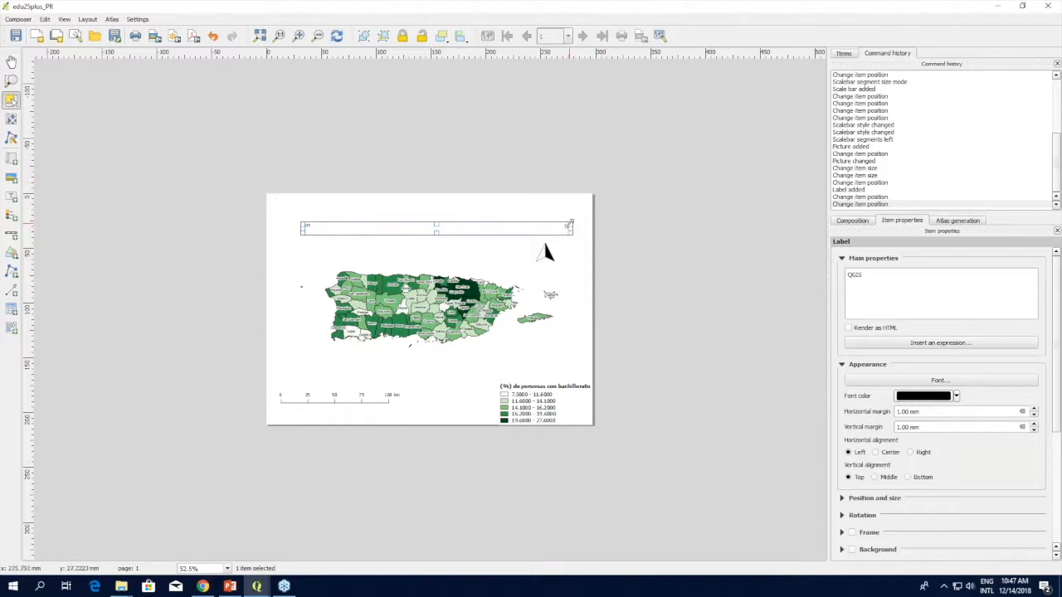
{"action": "left_click_drag", "start_coordinate": [571, 227], "coordinate": [562, 227]}
{"action": "double_click", "coordinate": [900, 290]}
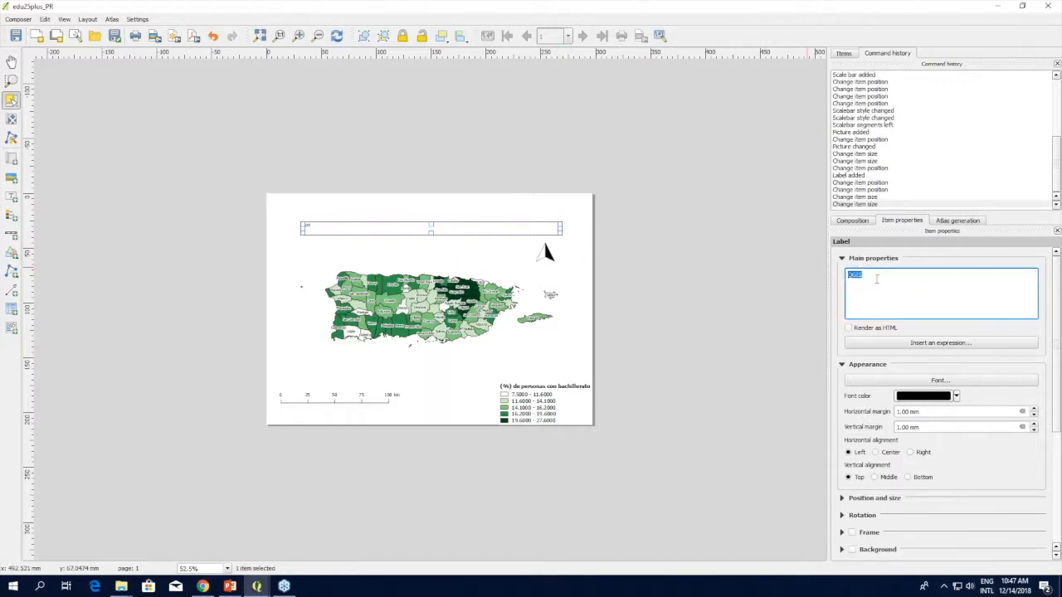
{"action": "key", "text": "BackSpace"}
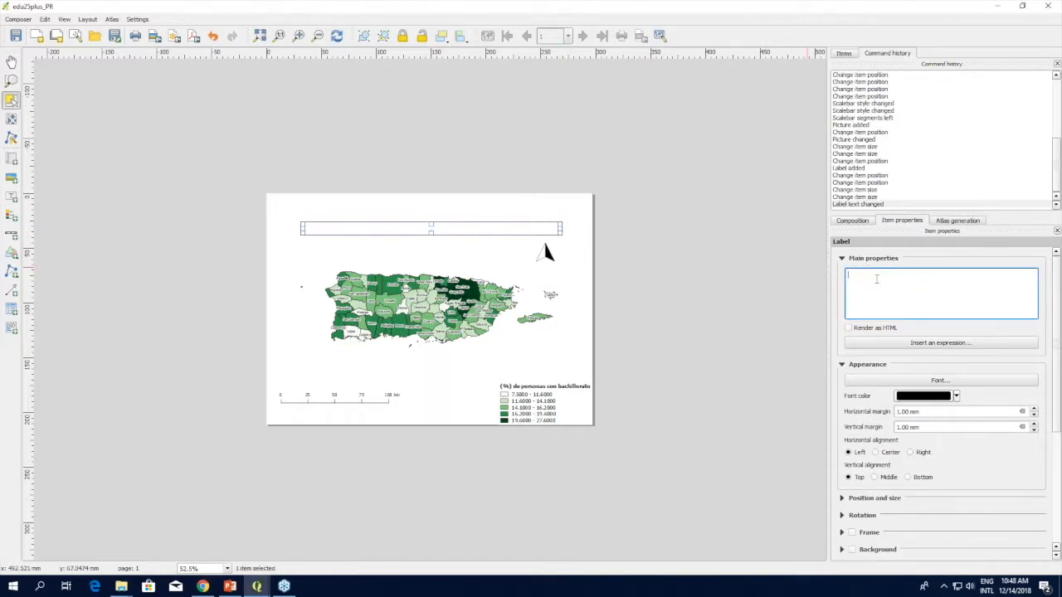
Enter the title "Porciento de la población mayor de 25 años con un grado de bachillerato" in the label and set its font to bold, size 26
{"action": "type", "text": "Porciento de la población mayor de 25 años"}
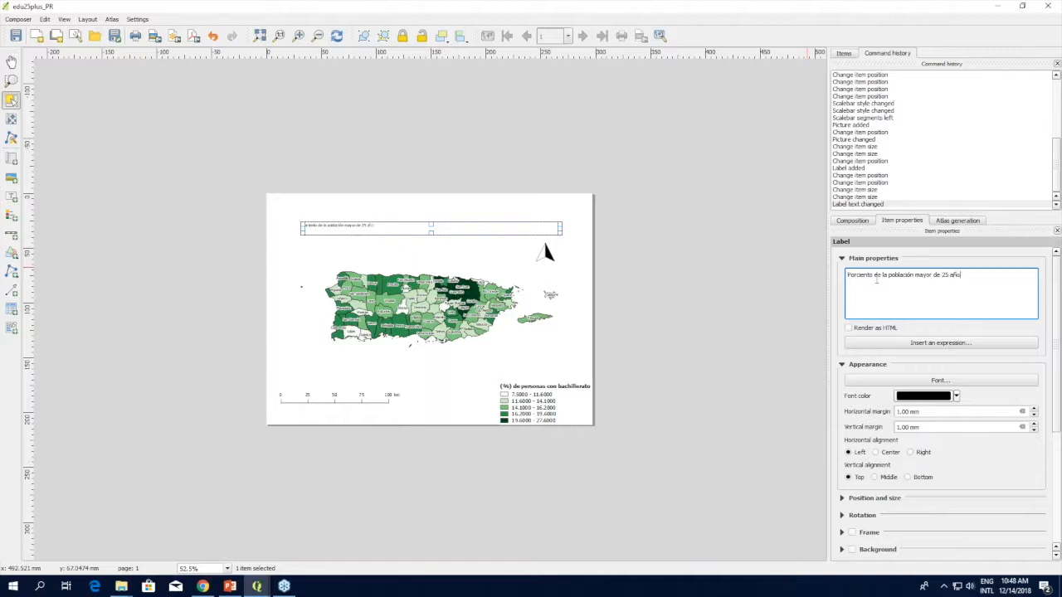
{"action": "type", "text": " con un grado de bachillerato"}
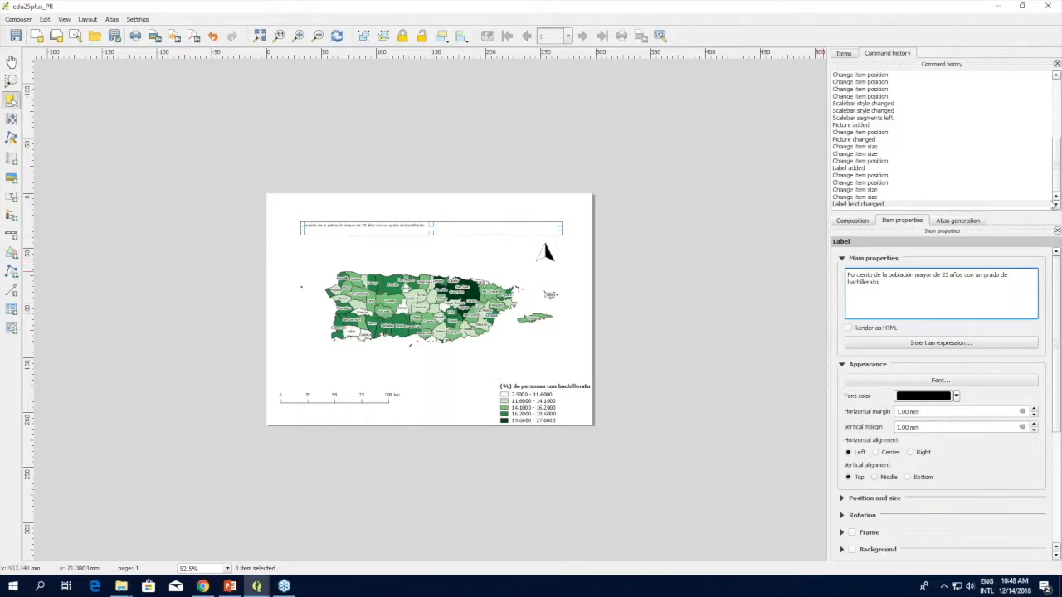
{"action": "scroll", "coordinate": [1054, 352], "scroll_direction": "down", "scroll_amount": 5}
{"action": "scroll", "coordinate": [929, 332], "scroll_direction": "up", "scroll_amount": 3}
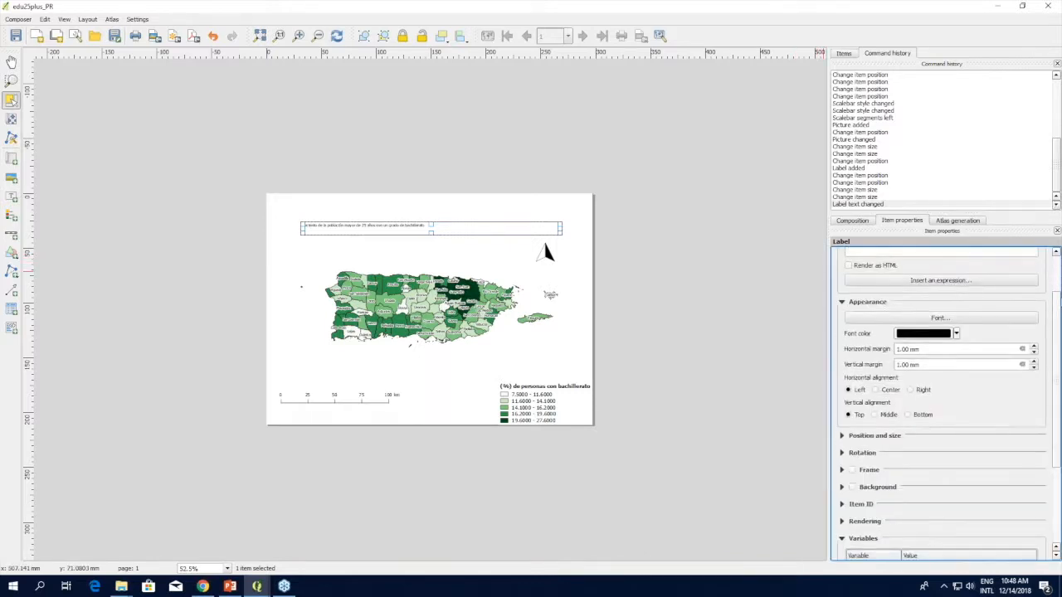
{"action": "left_click", "coordinate": [915, 313]}
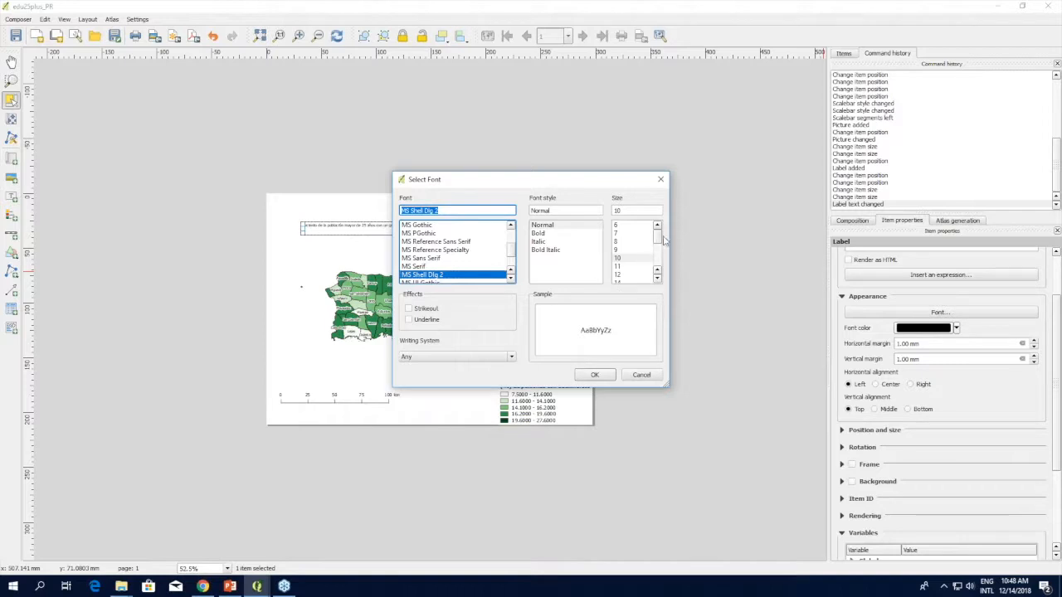
{"action": "left_click_drag", "start_coordinate": [661, 240], "coordinate": [642, 259]}
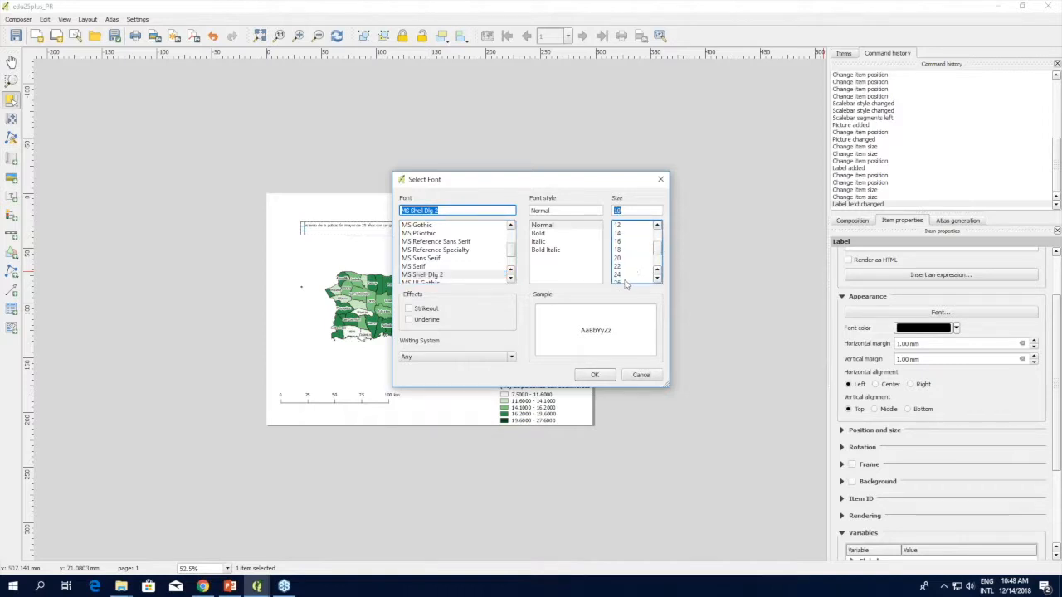
{"action": "left_click", "coordinate": [628, 279]}
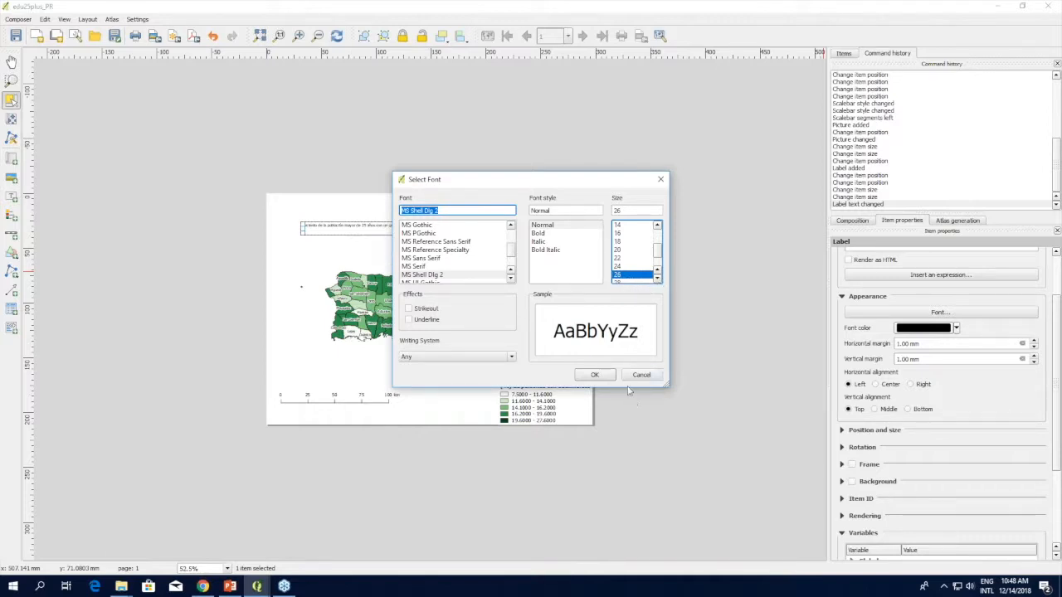
{"action": "left_click", "coordinate": [539, 233]}
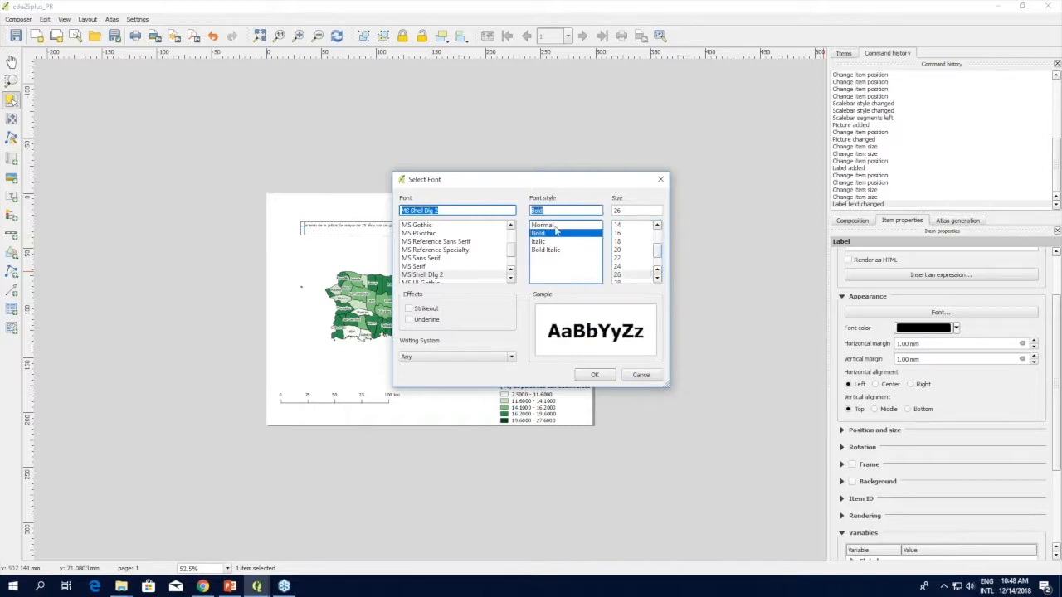
{"action": "left_click", "coordinate": [595, 375]}
Resize the title label to hold two lines and break its text so the second line starts with "años"
{"action": "left_click_drag", "start_coordinate": [300, 230], "coordinate": [271, 232]}
{"action": "left_click_drag", "start_coordinate": [271, 232], "coordinate": [257, 231]}
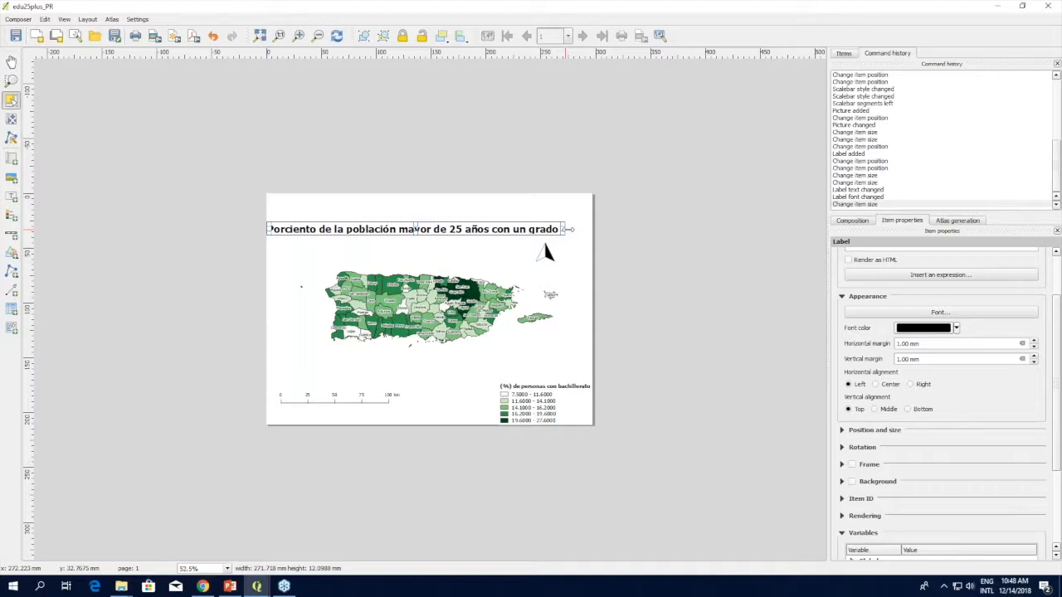
{"action": "left_click_drag", "start_coordinate": [569, 229], "coordinate": [597, 248]}
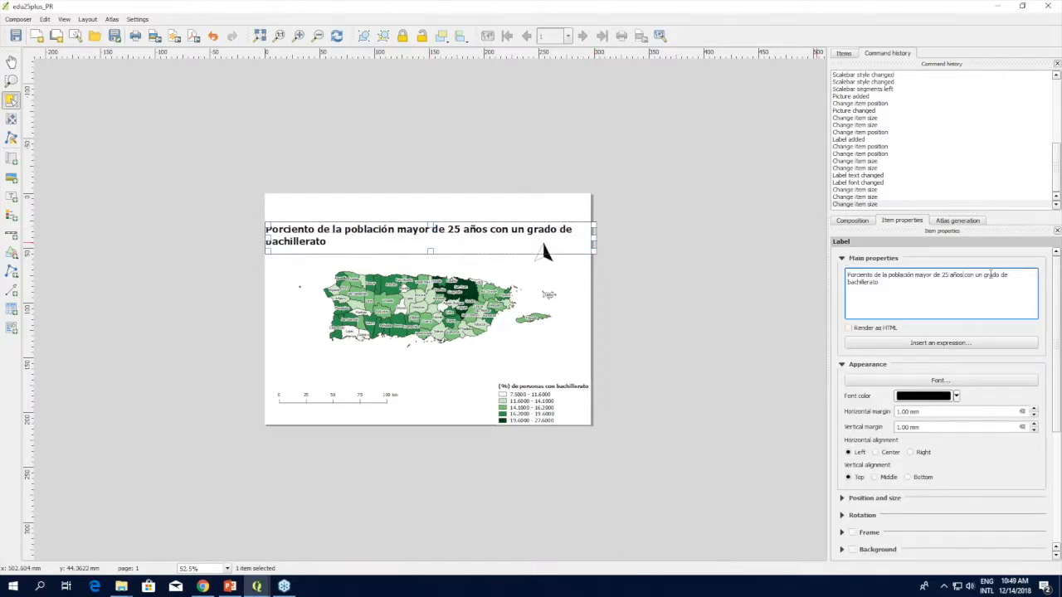
{"action": "key", "text": "Return"}
{"action": "left_click_drag", "start_coordinate": [595, 249], "coordinate": [508, 240]}
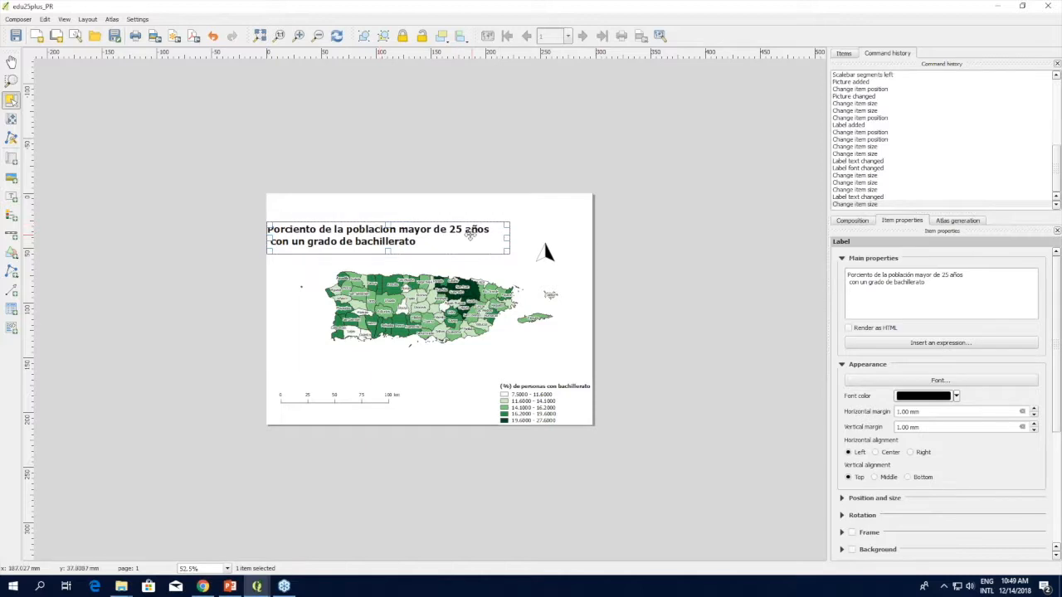
{"action": "left_click", "coordinate": [952, 276]}
{"action": "key", "text": "Return"}
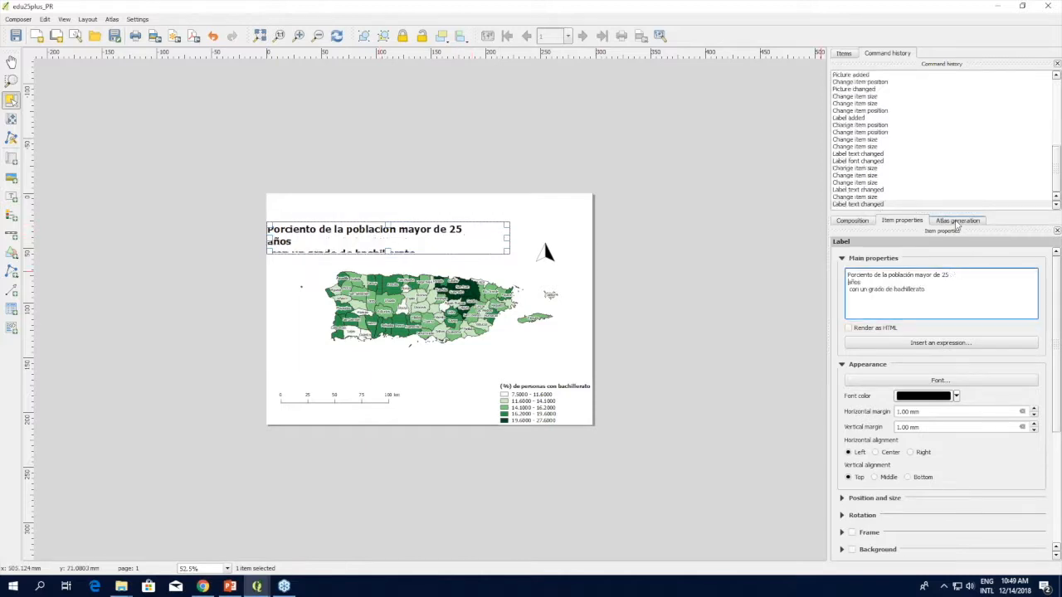
{"action": "key", "text": "BackSpace"}
{"action": "key", "text": "BackSpace"}
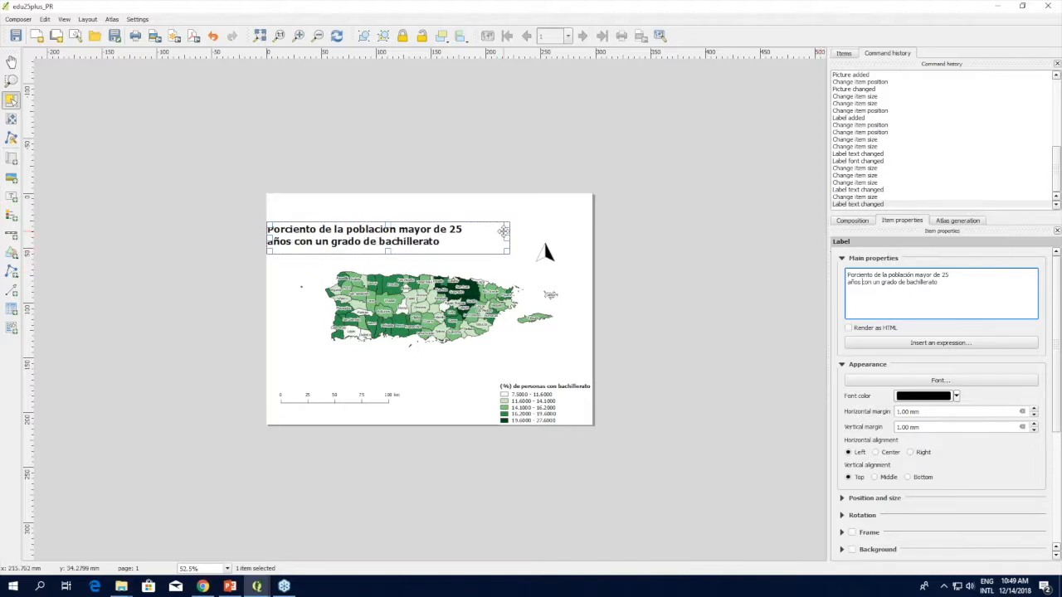
Center the title text horizontally and move the label up to the middle of the page's upper margin
{"action": "left_click_drag", "start_coordinate": [356, 235], "coordinate": [404, 216]}
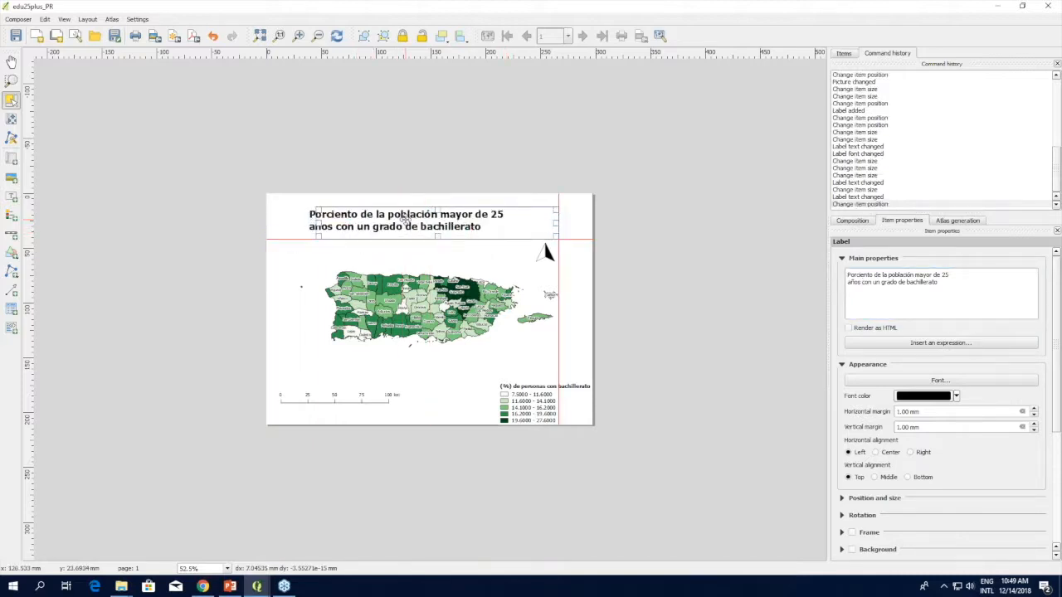
{"action": "left_click", "coordinate": [877, 453]}
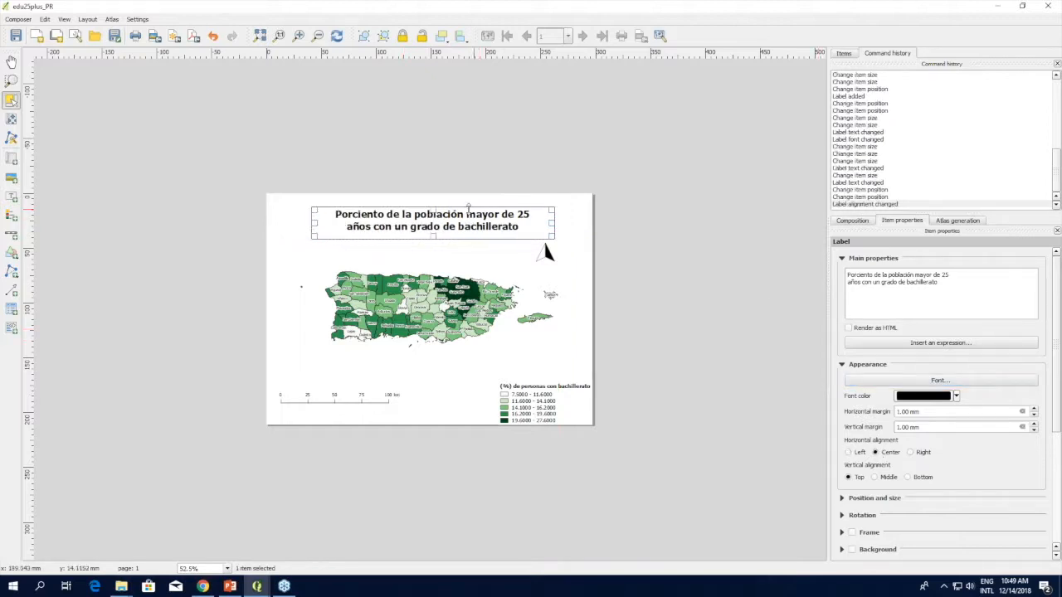
{"action": "left_click_drag", "start_coordinate": [431, 214], "coordinate": [427, 214]}
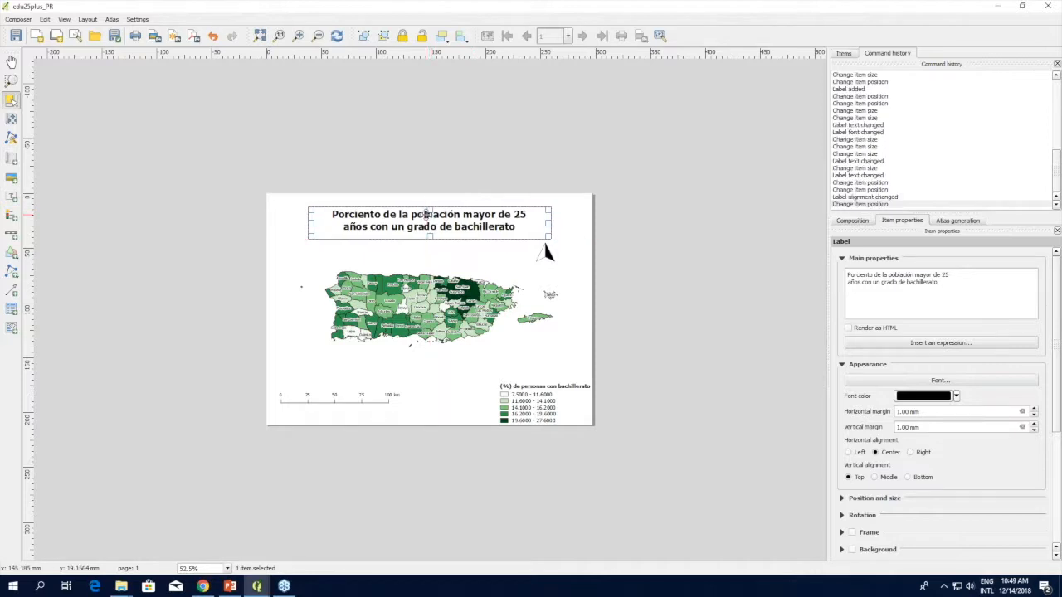
Shift the title's line break so the second line reads "25 años con un grado de bachillerato"
{"action": "left_click", "coordinate": [649, 206]}
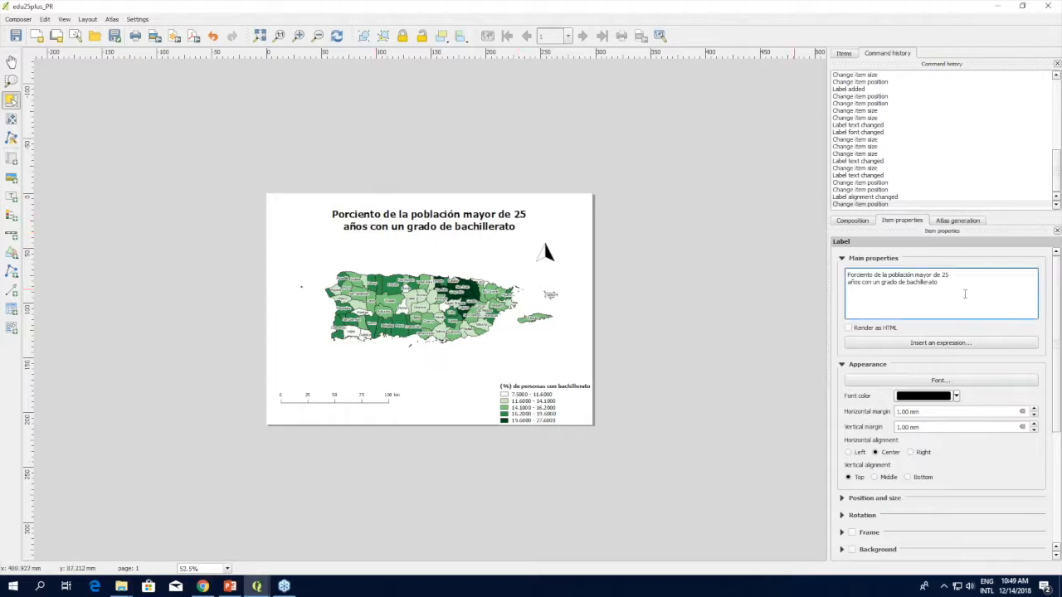
{"action": "key", "text": "Return"}
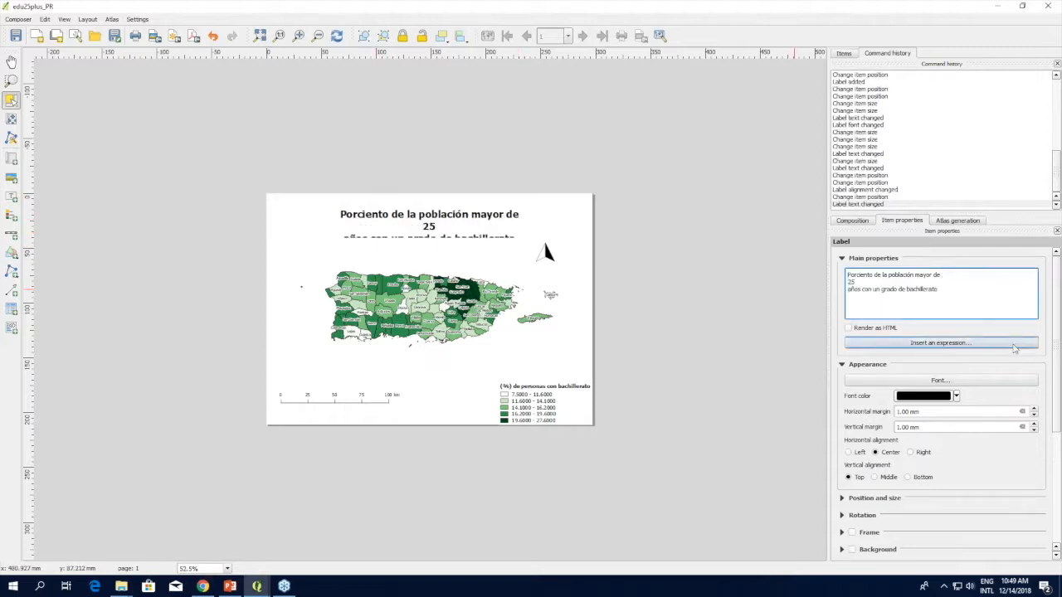
{"action": "key", "text": "BackSpace"}
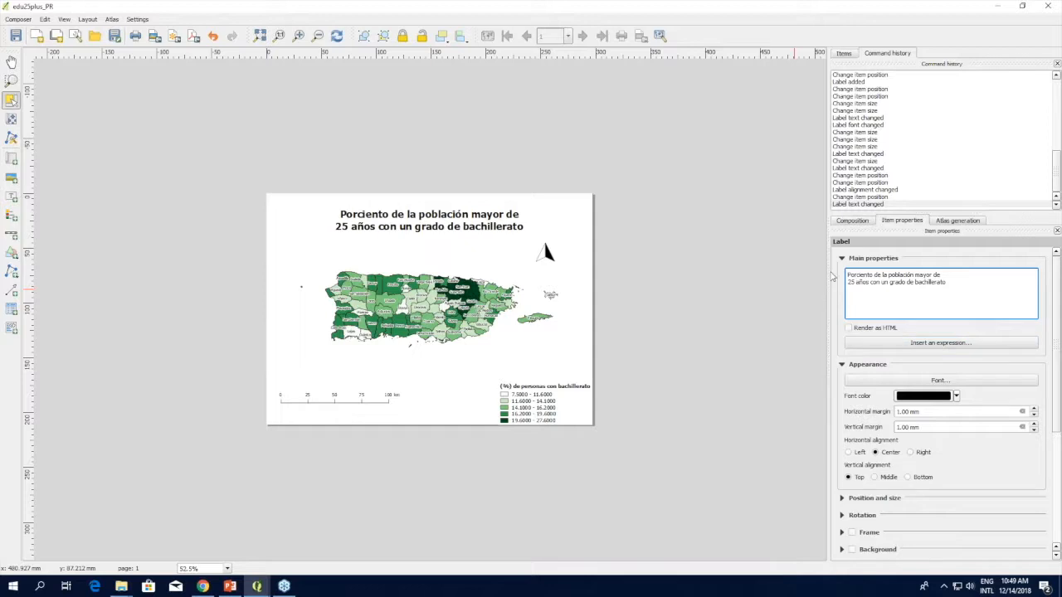
{"action": "left_click", "coordinate": [590, 172]}
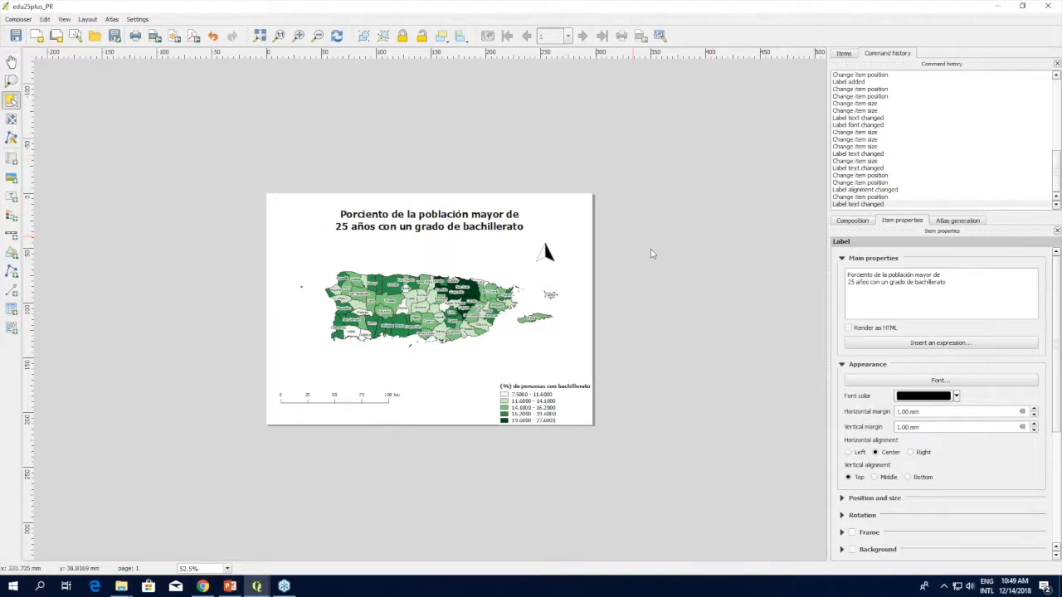
Add a label about 125 mm wide along the page's lower edge, below the scale bar, and move the legend up slightly
{"action": "key", "text": "l"}
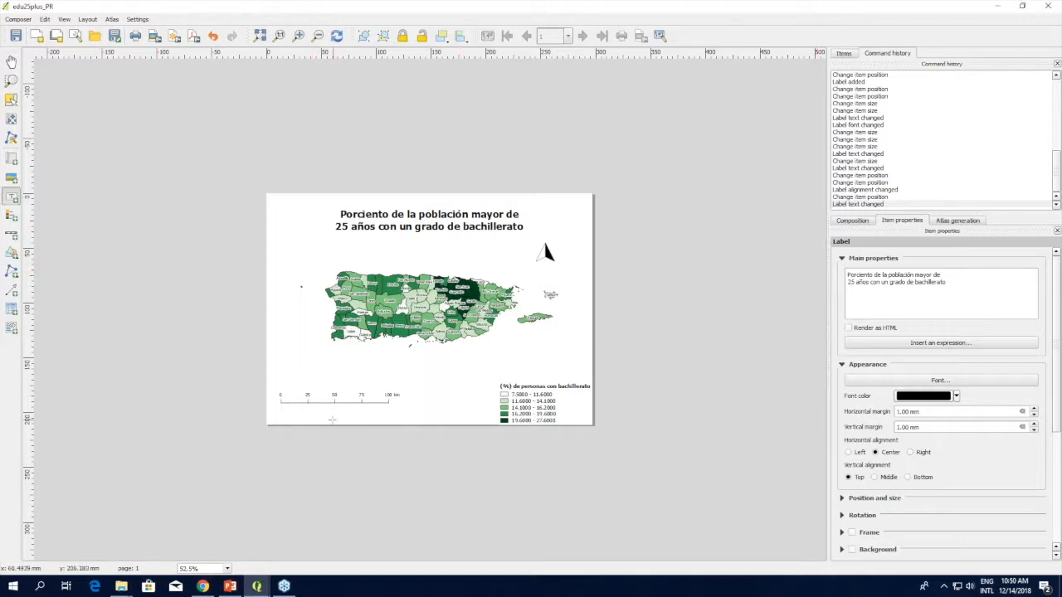
{"action": "left_click_drag", "start_coordinate": [355, 414], "coordinate": [516, 378]}
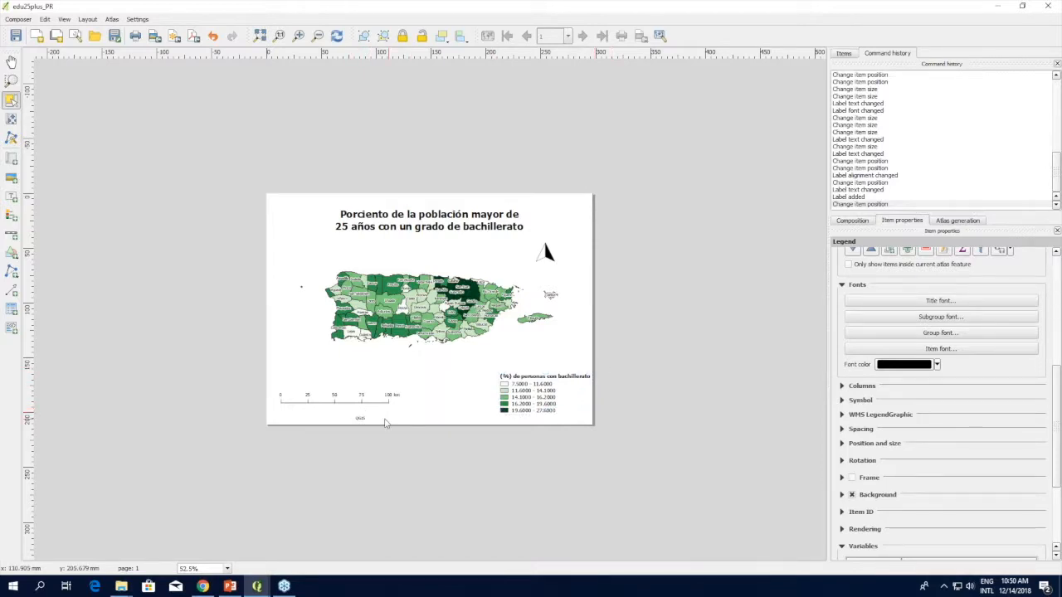
{"action": "left_click_drag", "start_coordinate": [1054, 387], "coordinate": [1057, 318]}
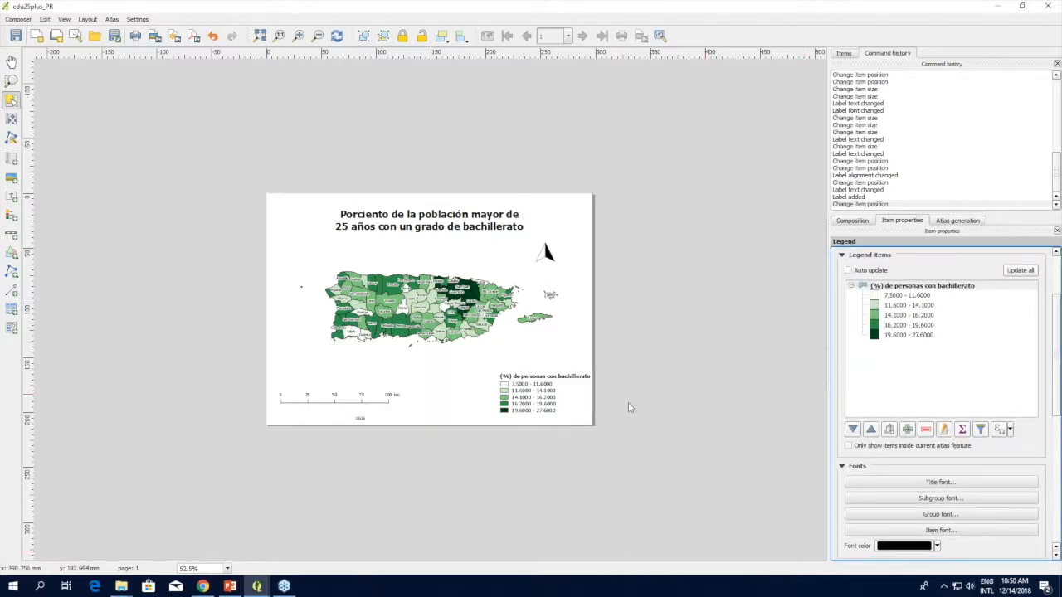
Replace the lower label's default text with the source note "American Fact Finder, PRCS 2017"
{"action": "left_click", "coordinate": [372, 420]}
{"action": "left_click", "coordinate": [948, 301]}
{"action": "key", "text": "BackSpace"}
{"action": "key", "text": "BackSpace"}
{"action": "key", "text": "BackSpace"}
{"action": "key", "text": "BackSpace"}
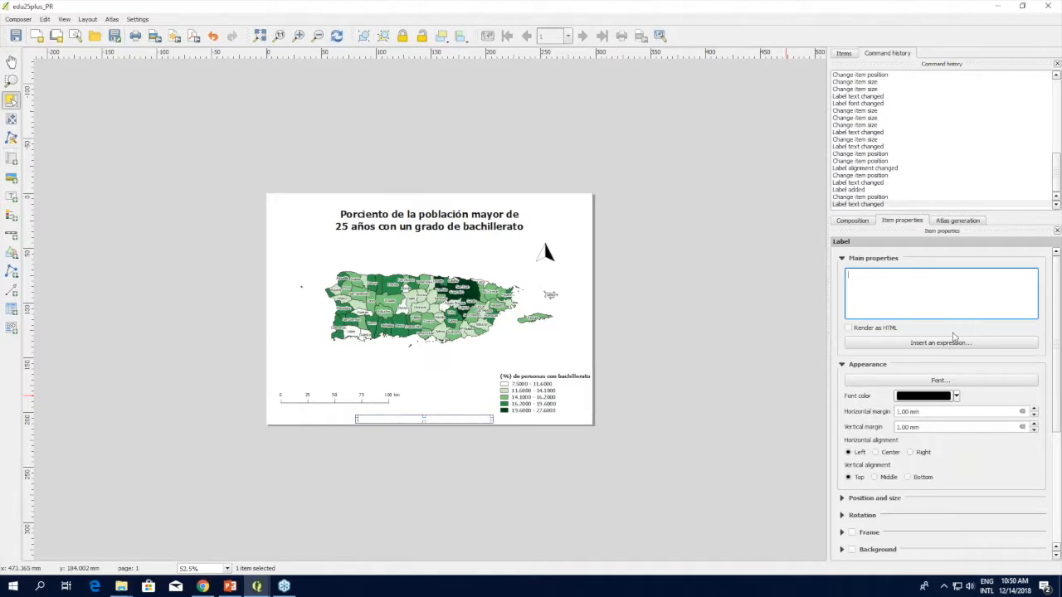
{"action": "type", "text": "American Fact Finder, PRCS 201"}
{"action": "type", "text": "7"}
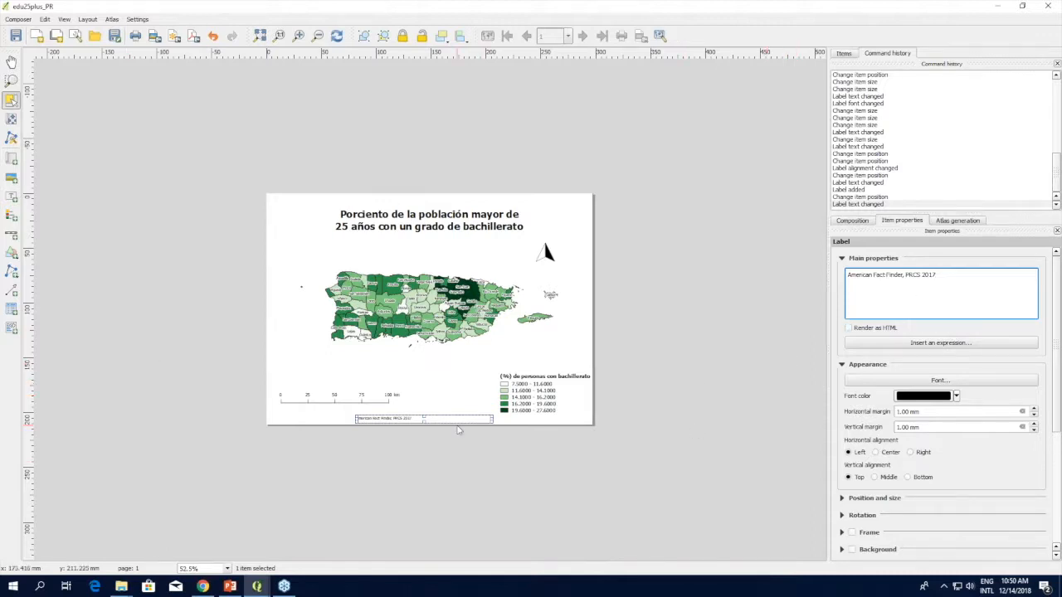
Shrink the source label to about 60 mm wide and move it toward the page's horizontal center
{"action": "left_click", "coordinate": [492, 420]}
{"action": "left_click_drag", "start_coordinate": [492, 420], "coordinate": [422, 420]}
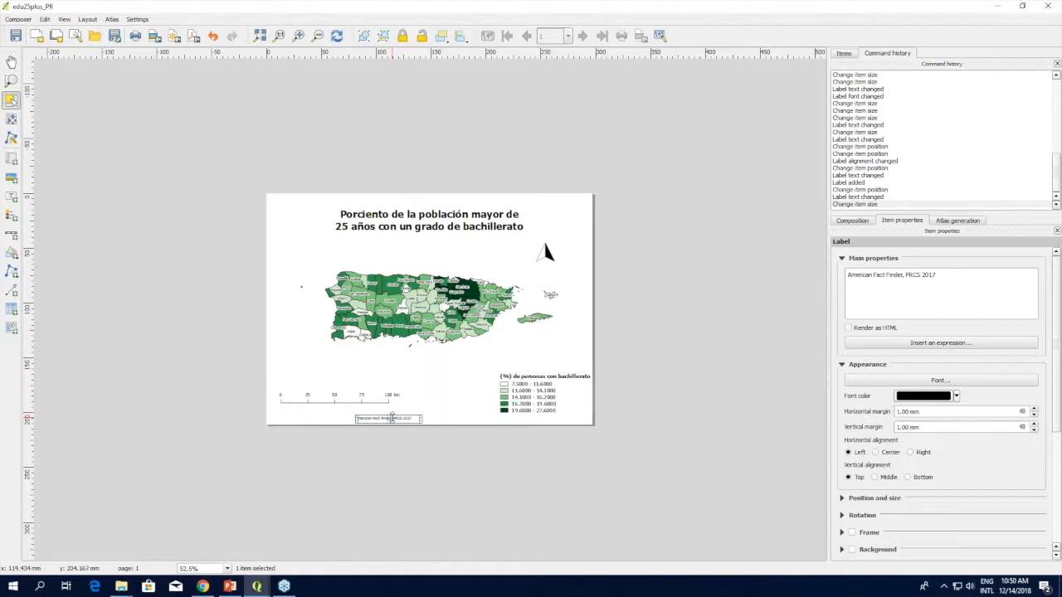
{"action": "left_click_drag", "start_coordinate": [391, 418], "coordinate": [430, 418]}
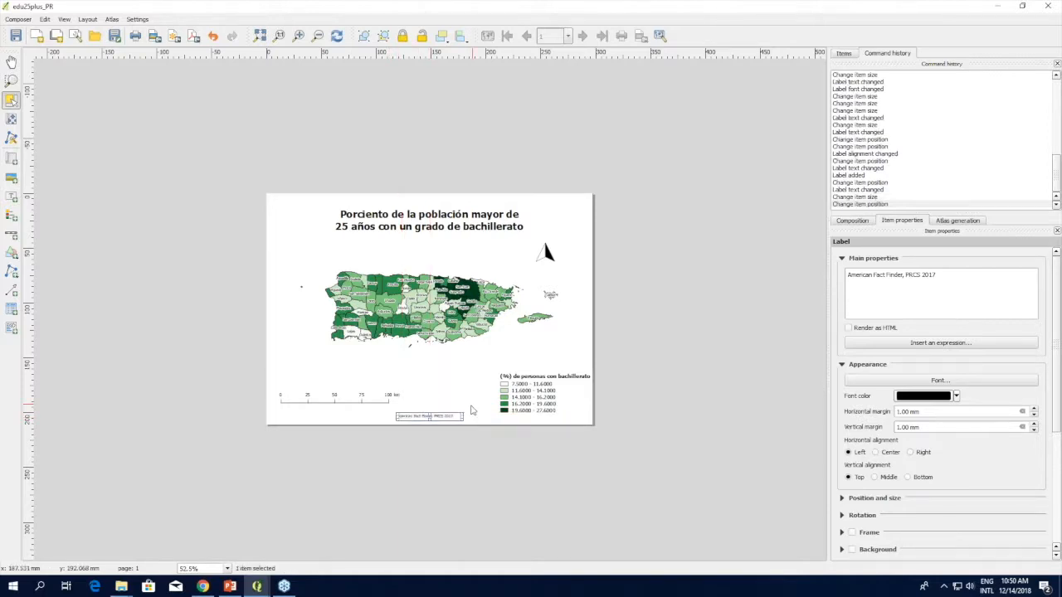
Enlarge the source note's font and widen its label slightly so the whole text fits on one line
{"action": "left_click", "coordinate": [896, 381]}
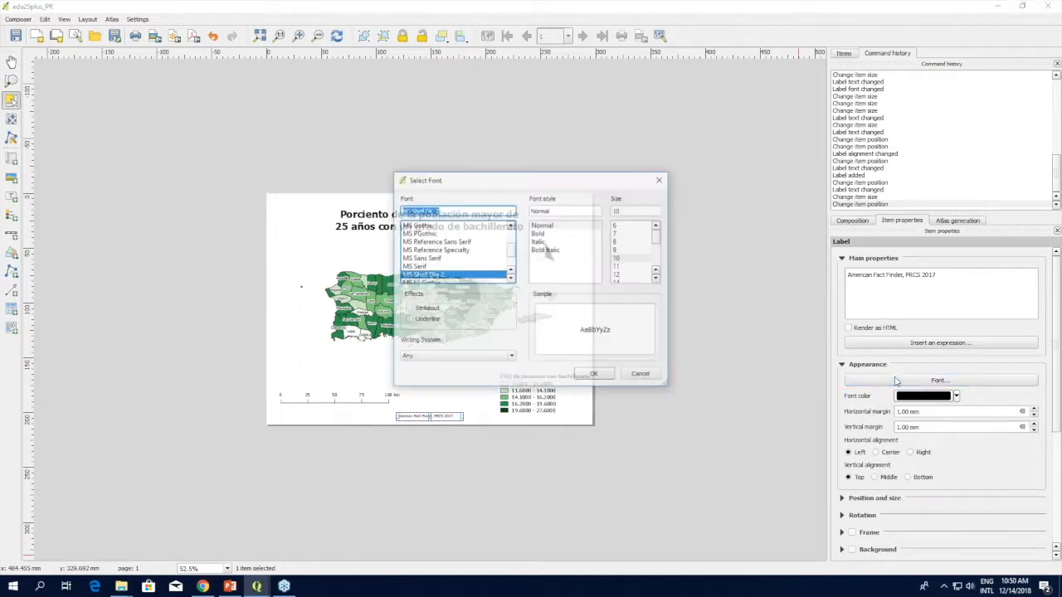
{"action": "left_click", "coordinate": [594, 375]}
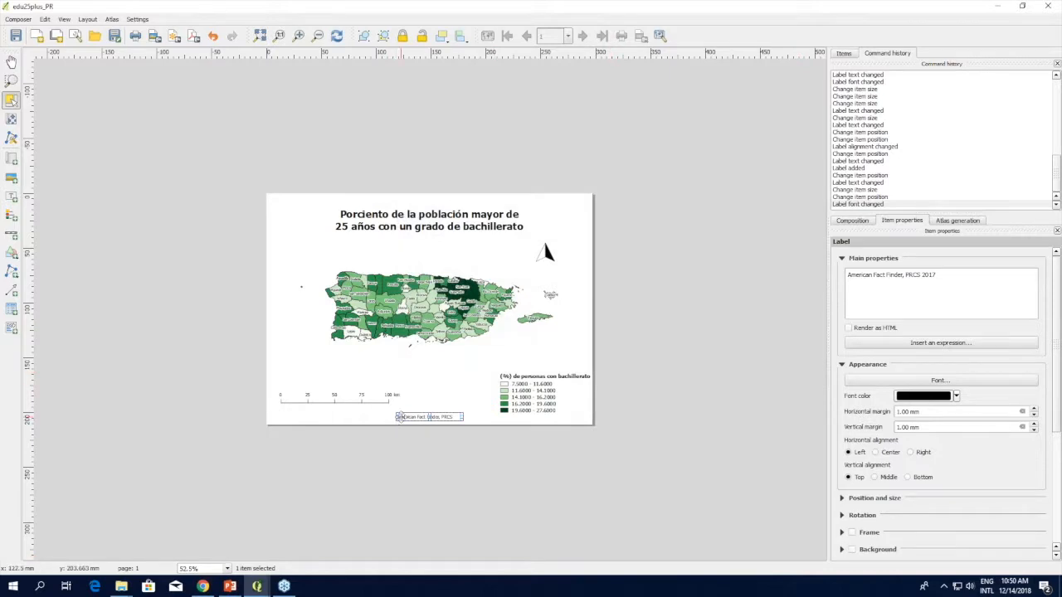
{"action": "left_click_drag", "start_coordinate": [397, 416], "coordinate": [395, 416]}
{"action": "left_click", "coordinate": [417, 440]}
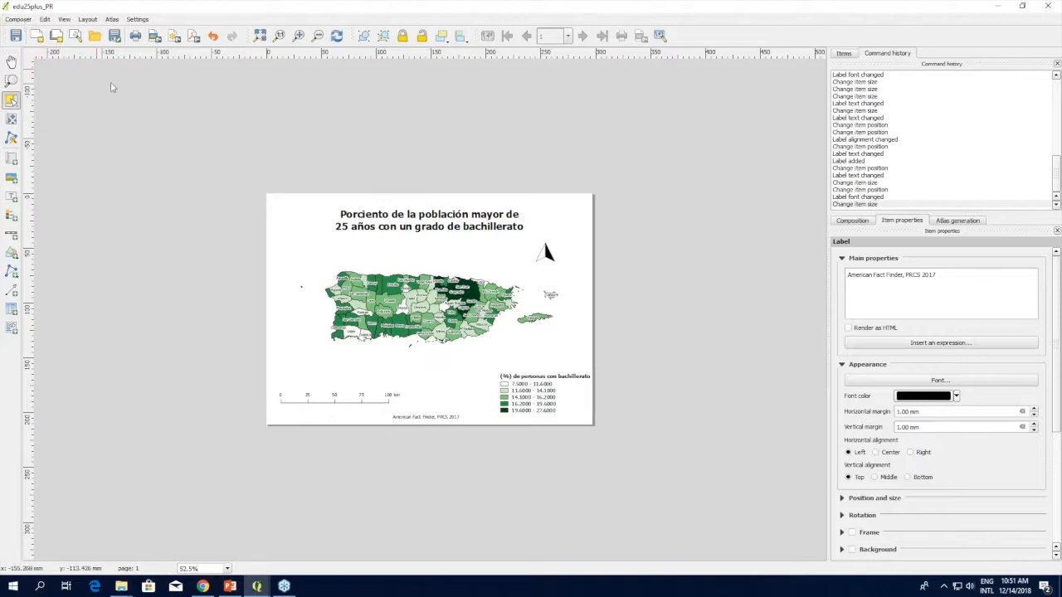
{"action": "left_click", "coordinate": [27, 20]}
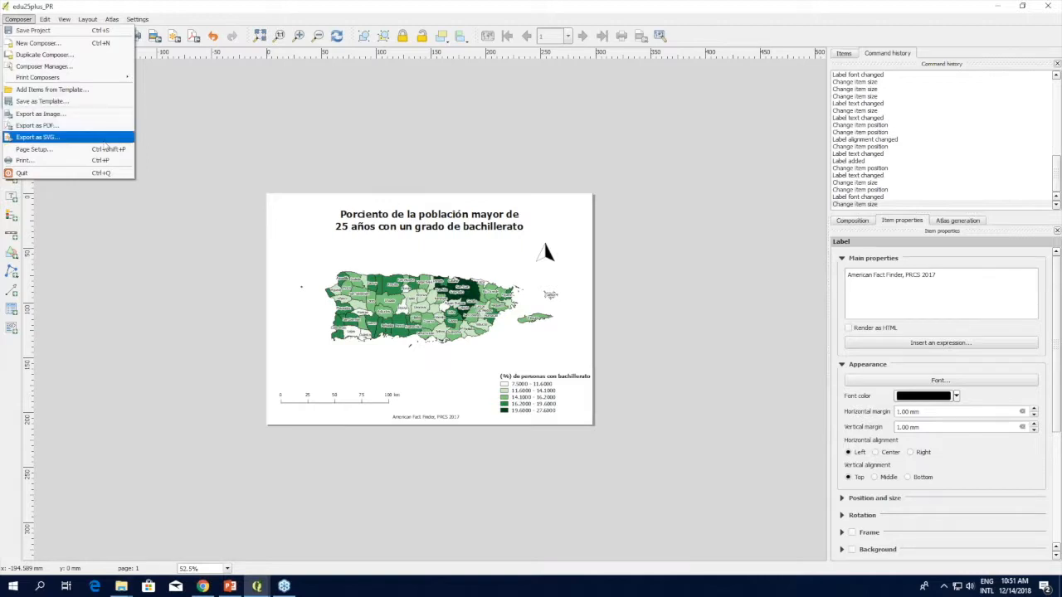
{"action": "left_click", "coordinate": [50, 126]}
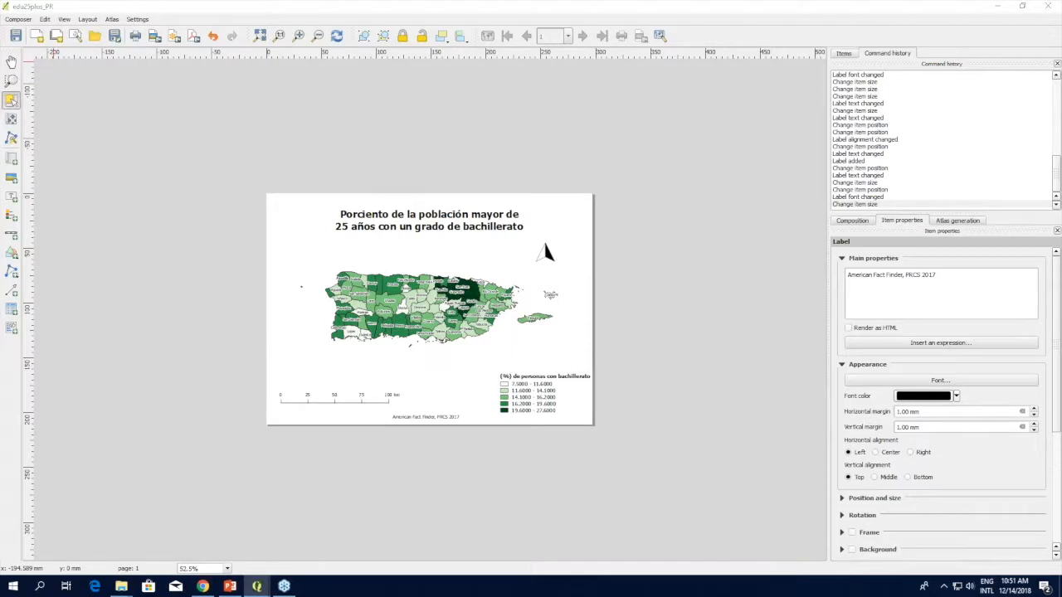
{"action": "left_click", "coordinate": [518, 21]}
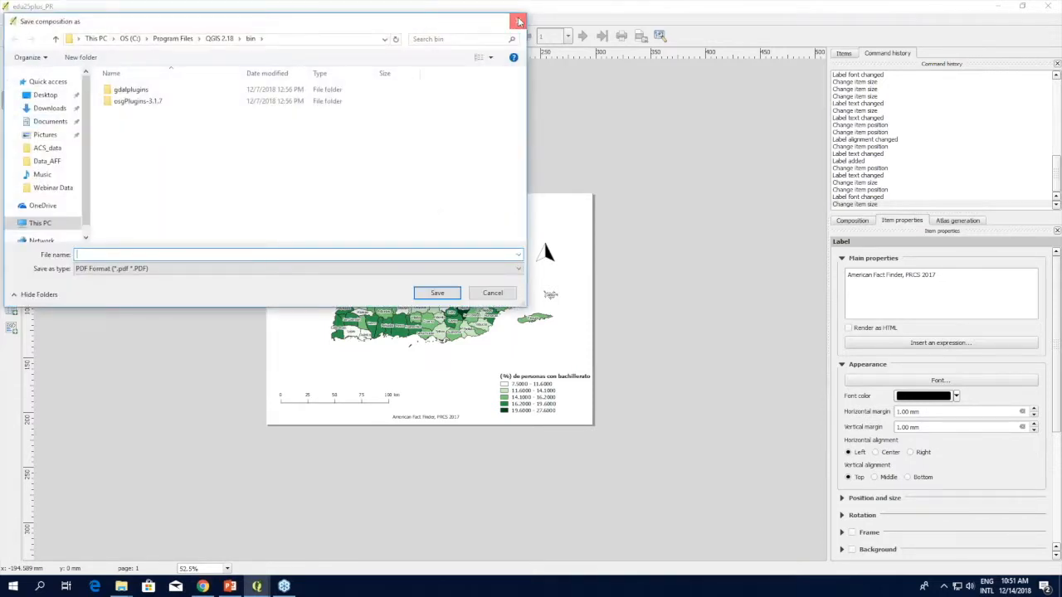
Start an image export of the layout as a PNG named "Personas con bachillerato en PR" in the Webinar folder under Documents
{"action": "left_click", "coordinate": [18, 19]}
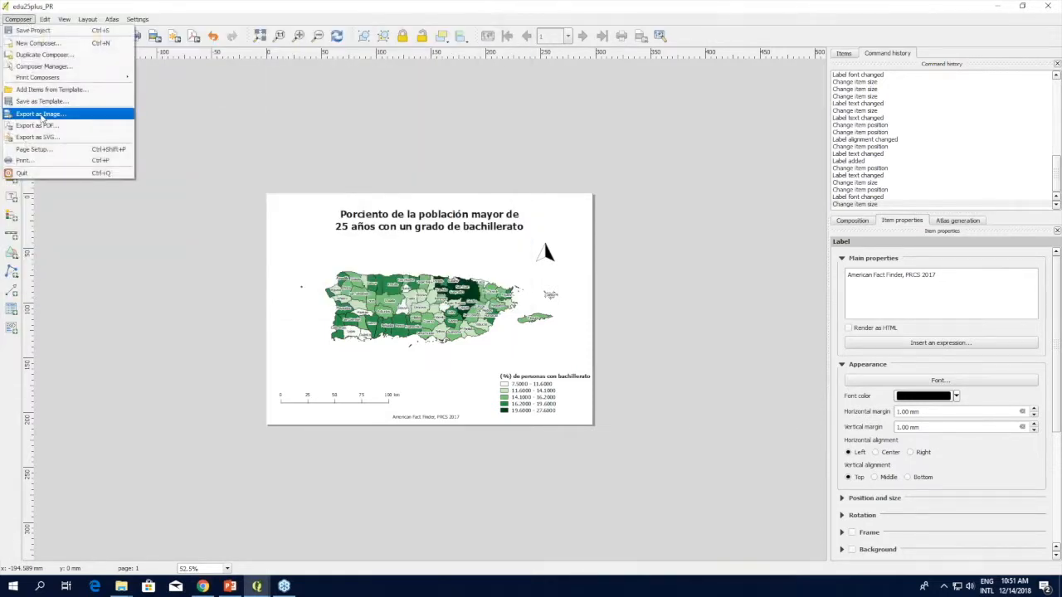
{"action": "left_click", "coordinate": [40, 114]}
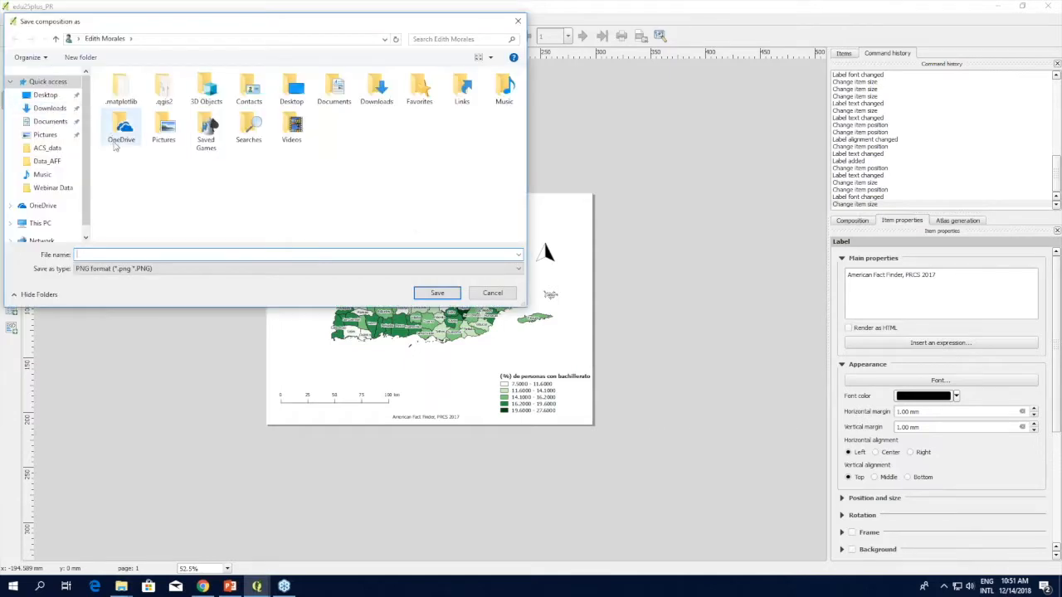
{"action": "left_click", "coordinate": [51, 122]}
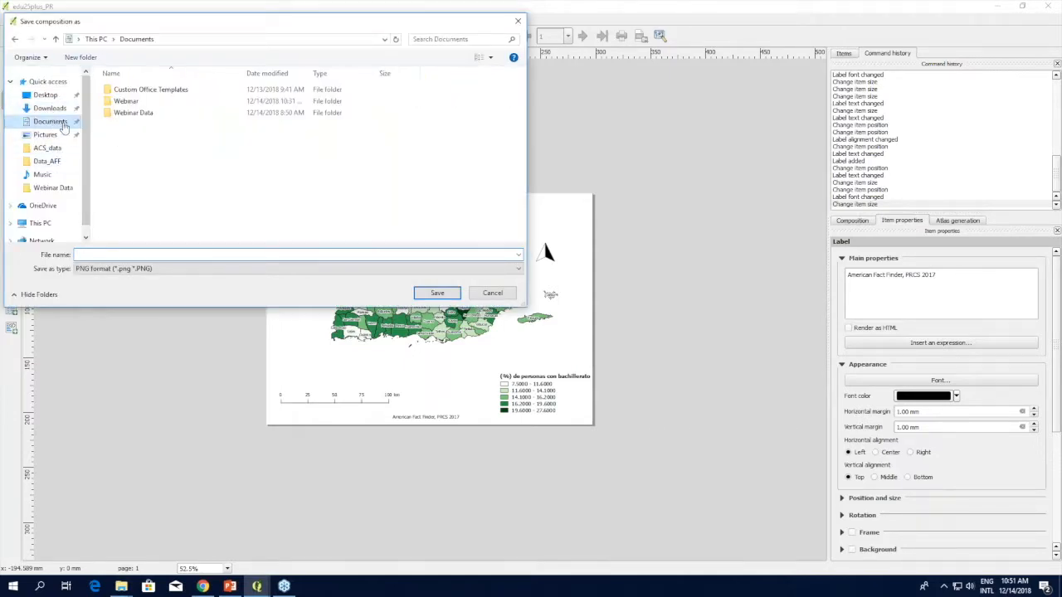
{"action": "double_click", "coordinate": [150, 103]}
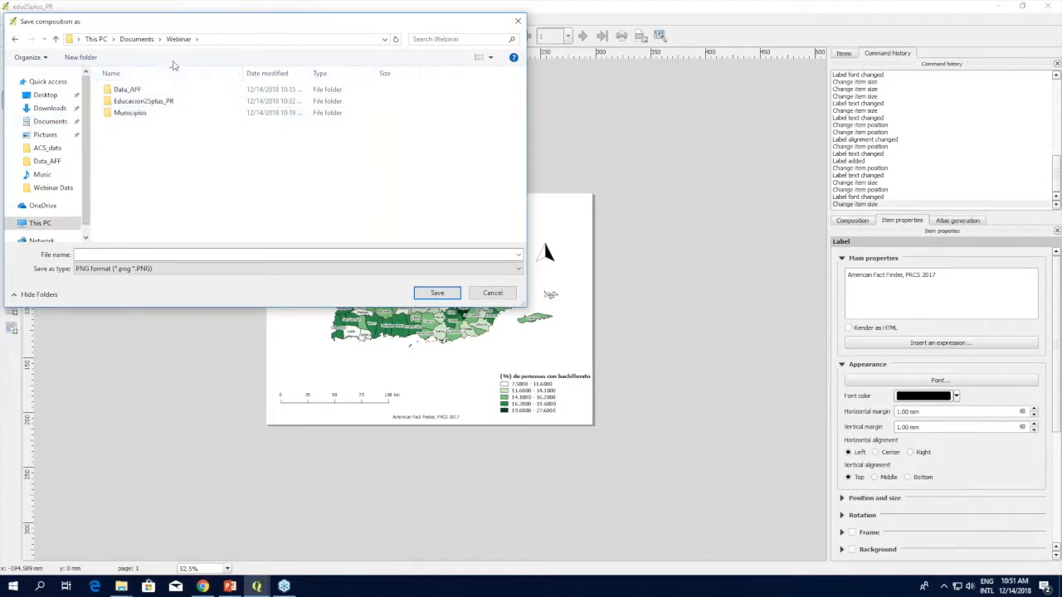
{"action": "left_click", "coordinate": [129, 256]}
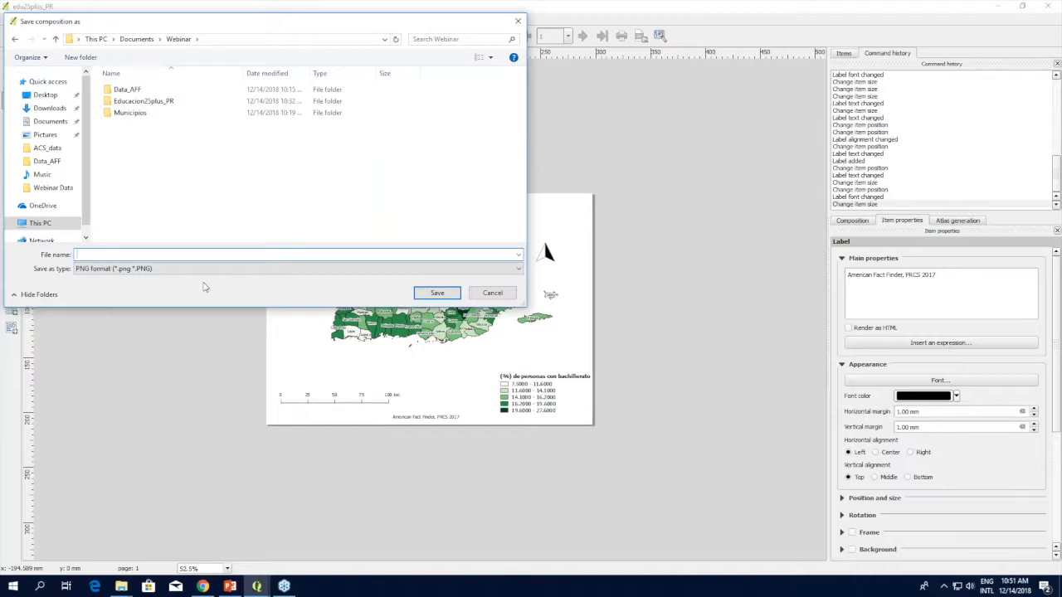
{"action": "type", "text": "h"}
{"action": "key", "text": "BackSpace"}
{"action": "type", "text": "Personas con bachillerato en PR"}
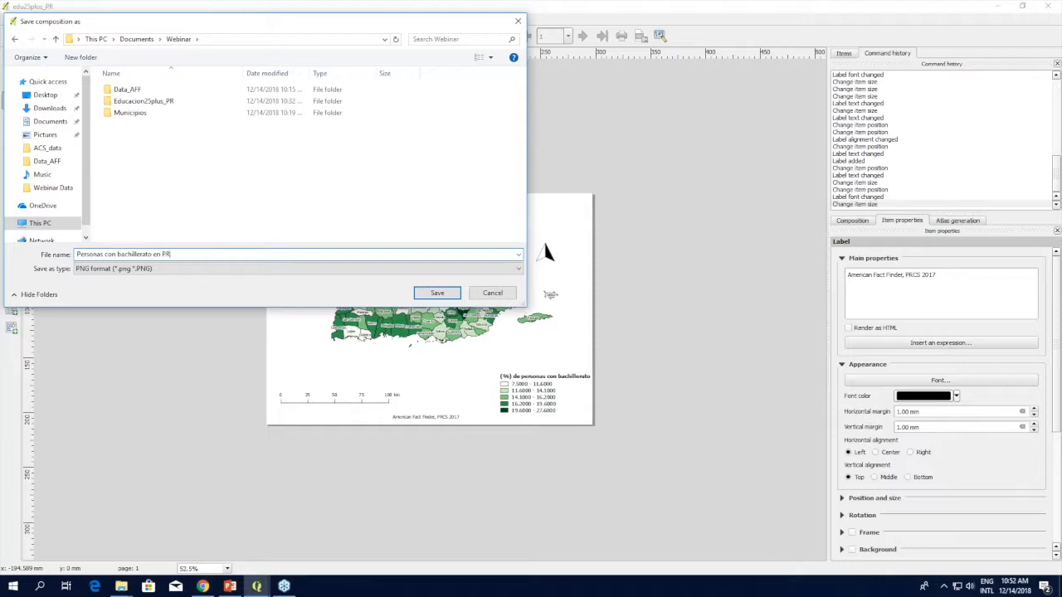
{"action": "left_click", "coordinate": [452, 296]}
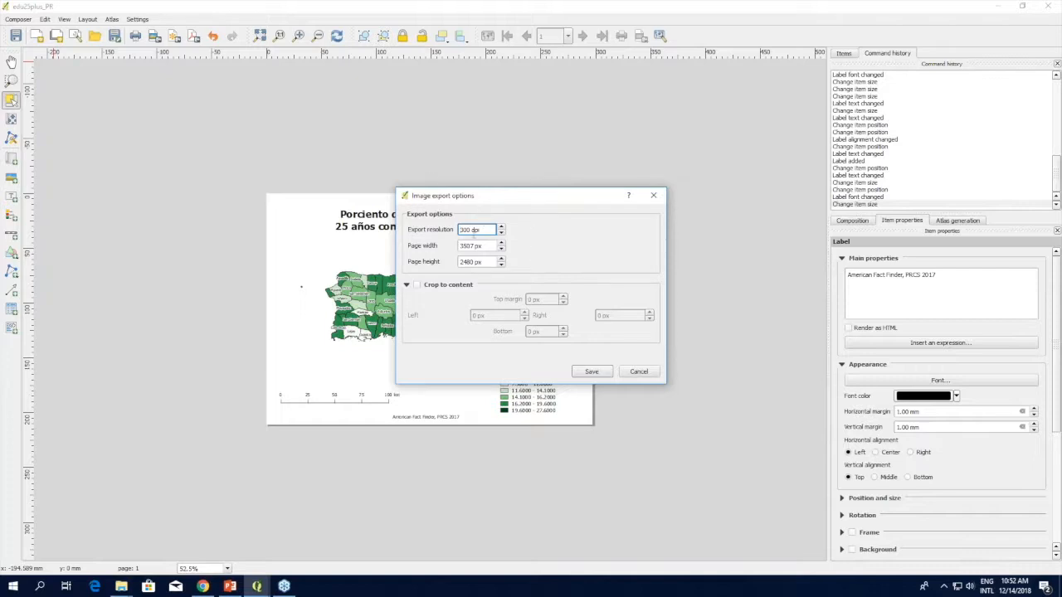
Raise the export resolution so the page comes out at 9354 x 6614 pixels, and save the image
{"action": "double_click", "coordinate": [467, 228]}
{"action": "left_click", "coordinate": [465, 229]}
{"action": "key", "text": "BackSpace"}
{"action": "type", "text": "3"}
{"action": "left_click", "coordinate": [601, 373]}
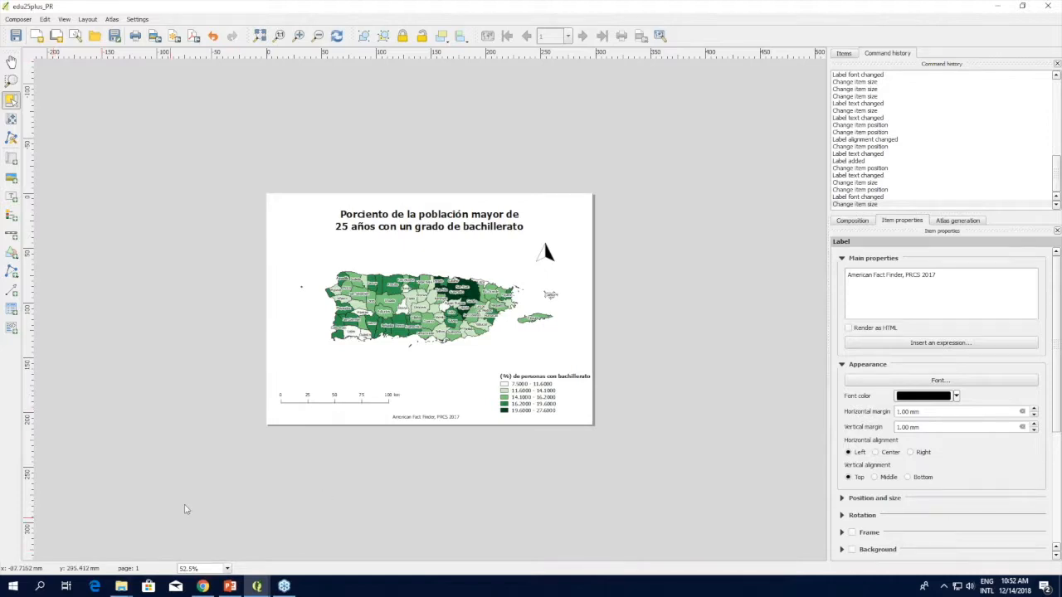
Switch to File Explorer and open "Personas con bachillerato en PR" from the Webinar folder under Documents with Photos
{"action": "left_click", "coordinate": [132, 589]}
{"action": "mouse_move", "coordinate": [121, 576]}
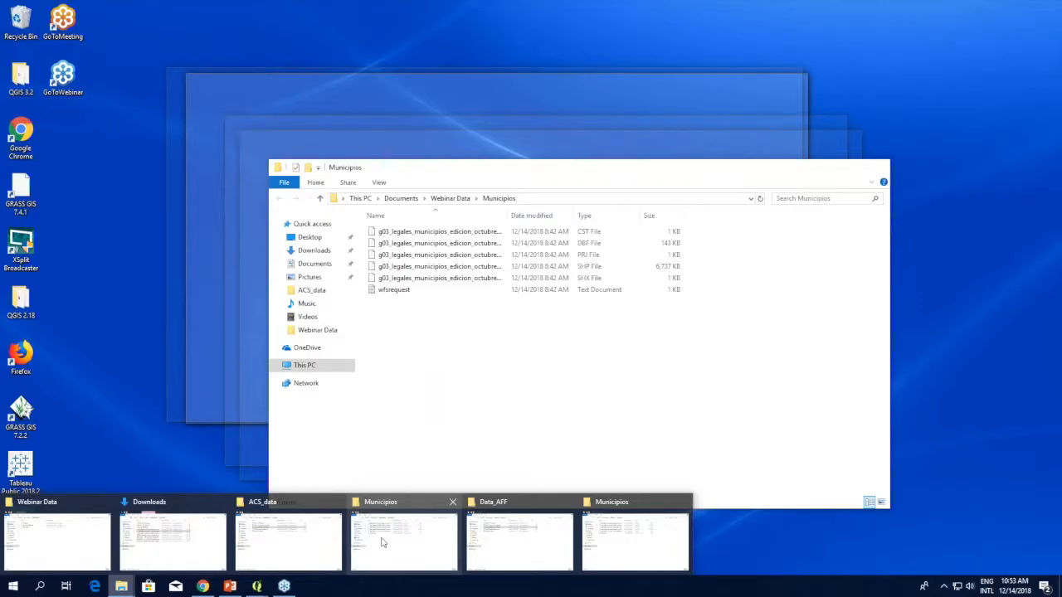
{"action": "left_click", "coordinate": [404, 540]}
{"action": "left_click", "coordinate": [316, 112]}
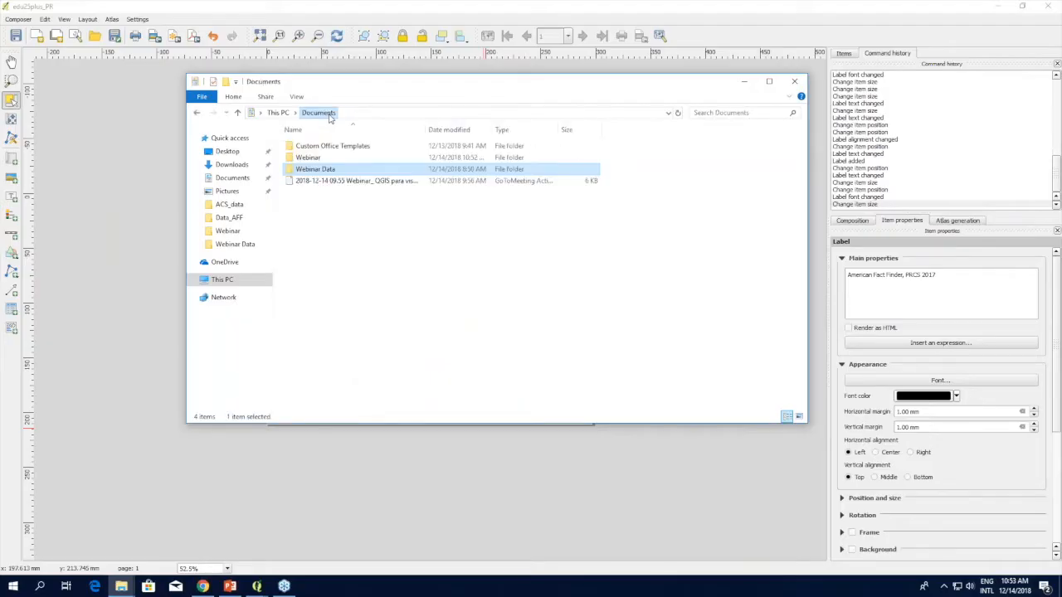
{"action": "double_click", "coordinate": [311, 157]}
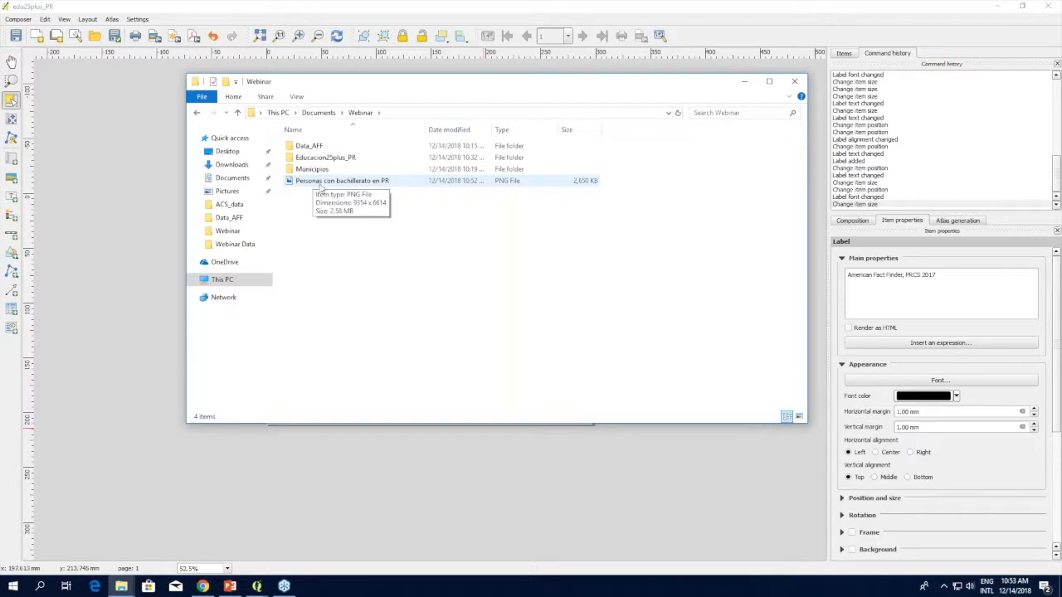
{"action": "double_click", "coordinate": [383, 182]}
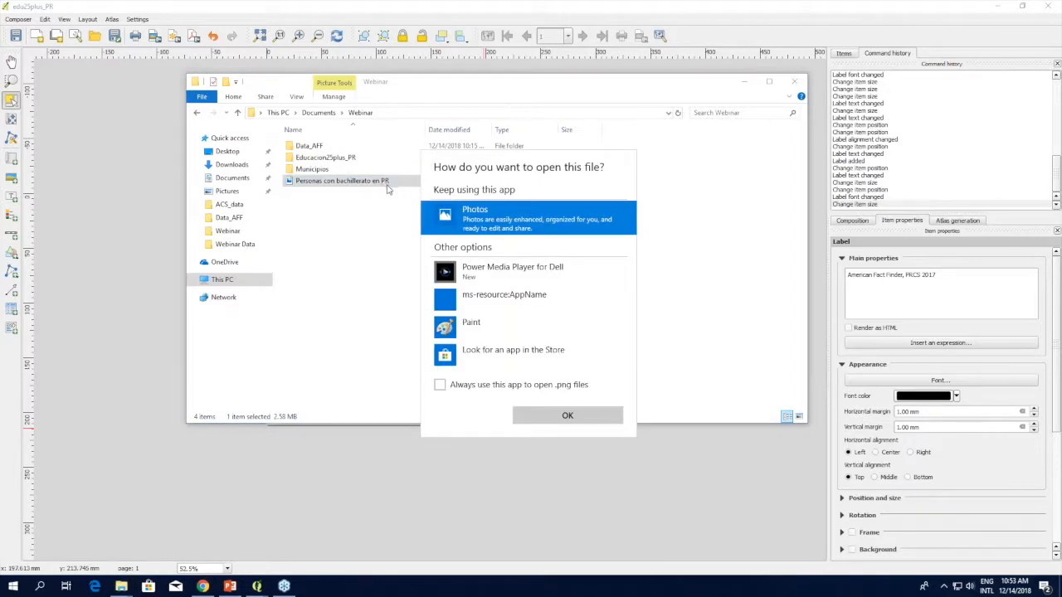
{"action": "double_click", "coordinate": [504, 224]}
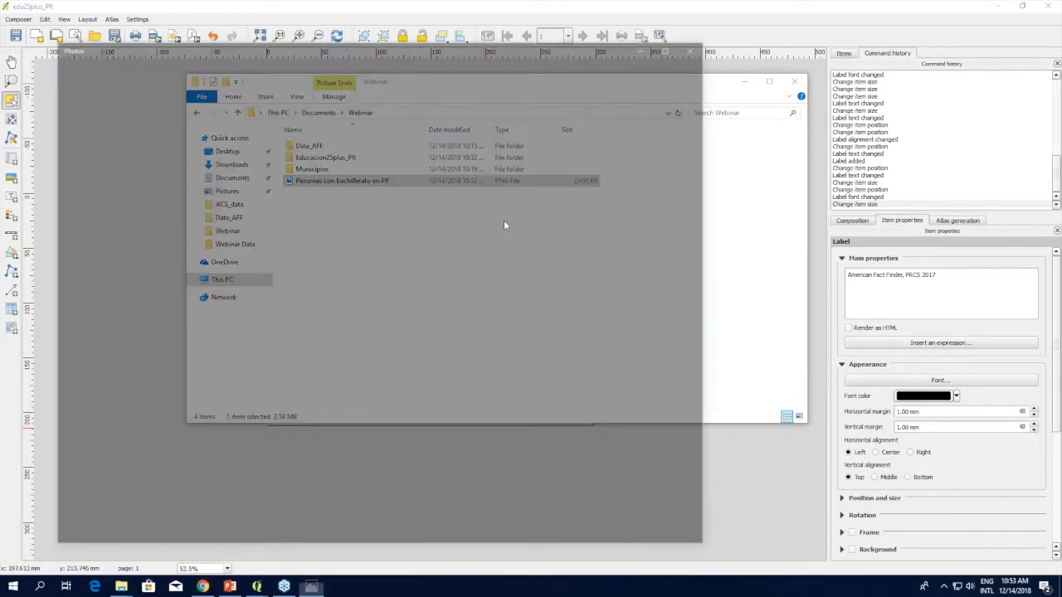